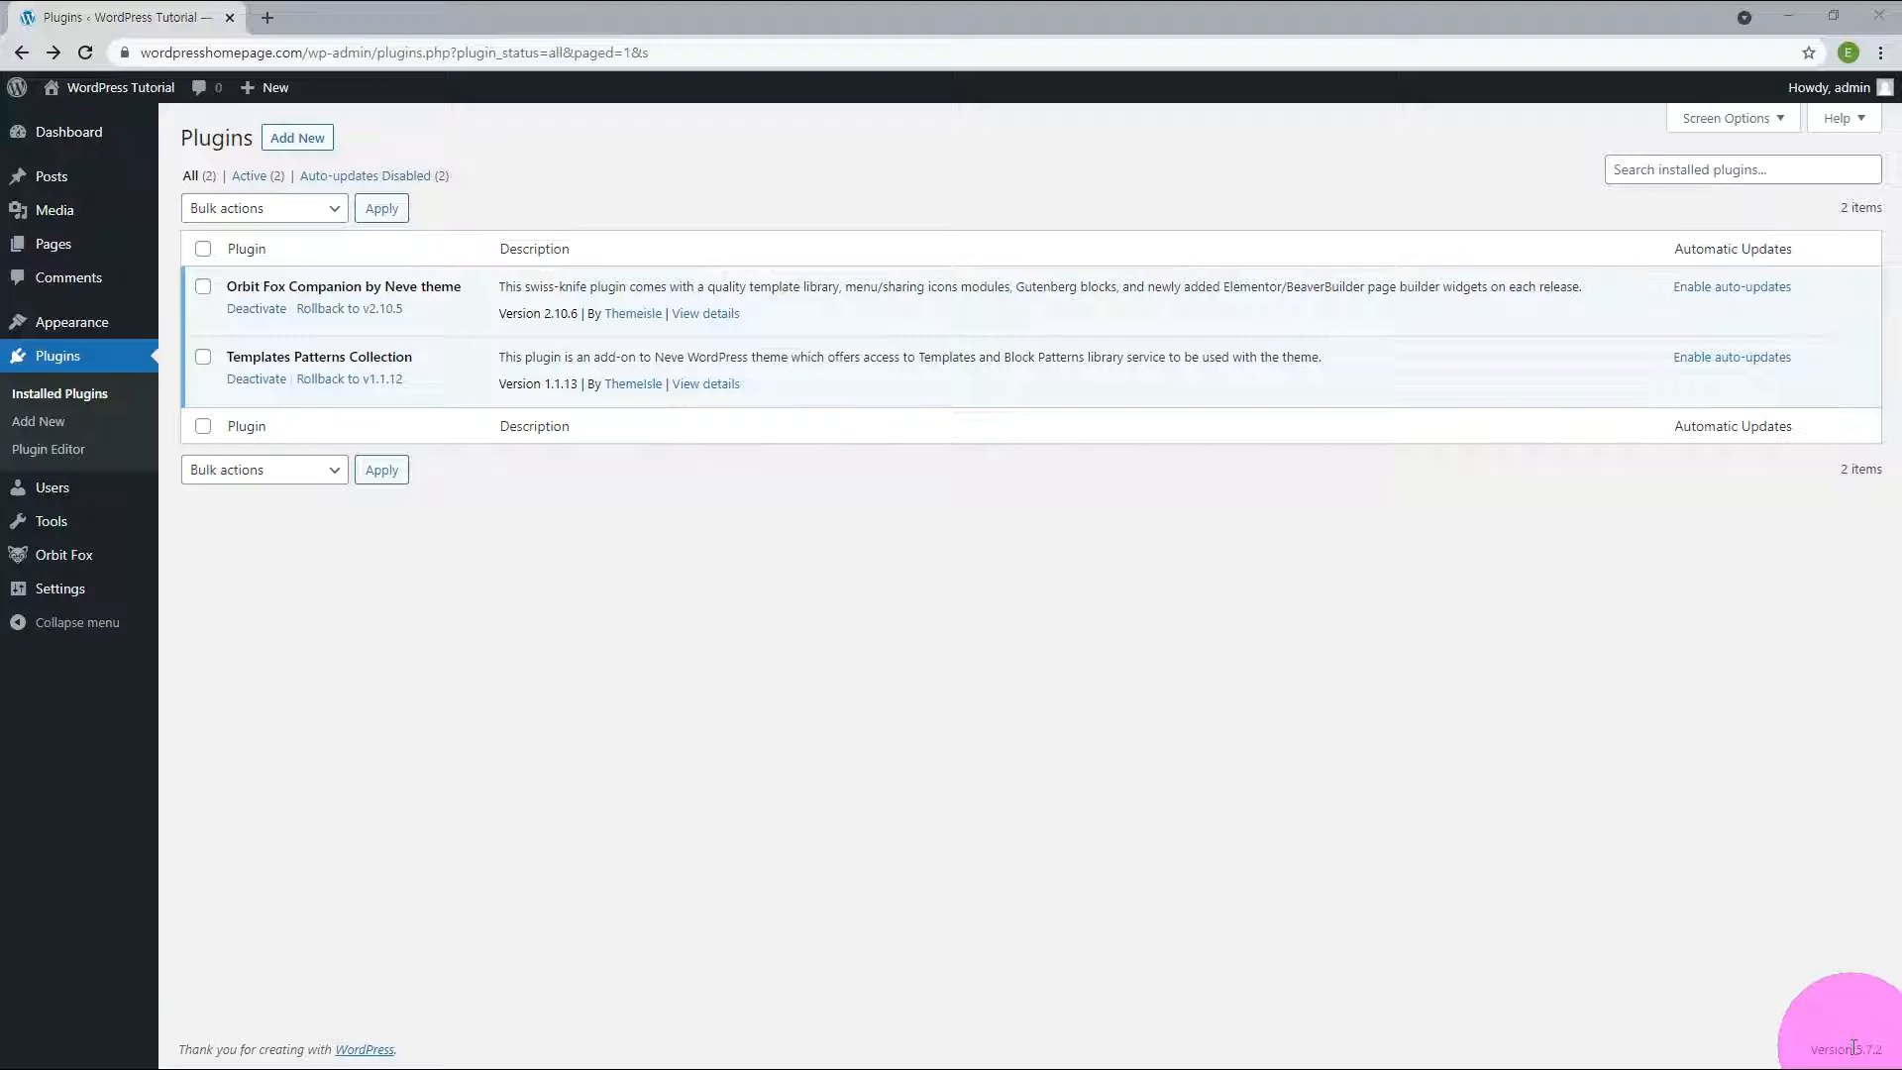
Search the plugin directory for "Elementor" and install and activate the Elementor Website Builder plugin.
click(306, 143)
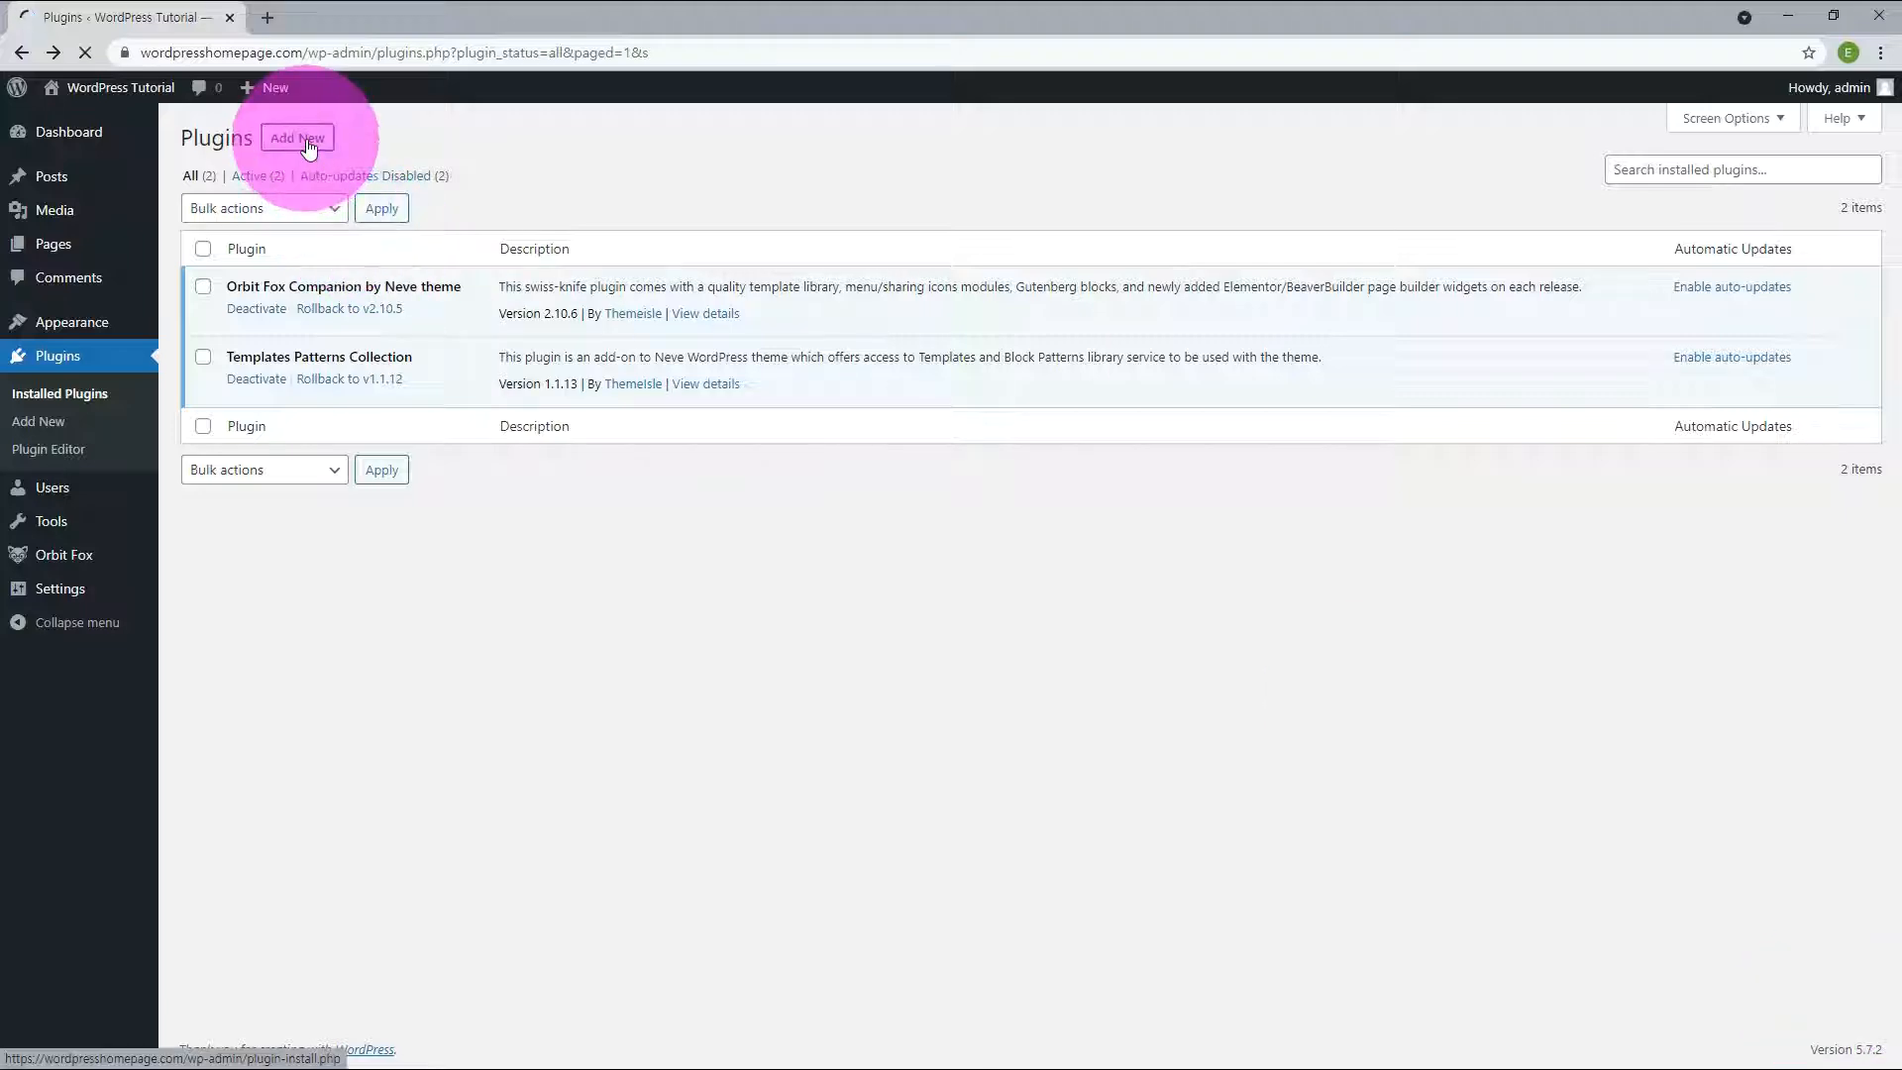
click(1634, 196)
text(Elementor)
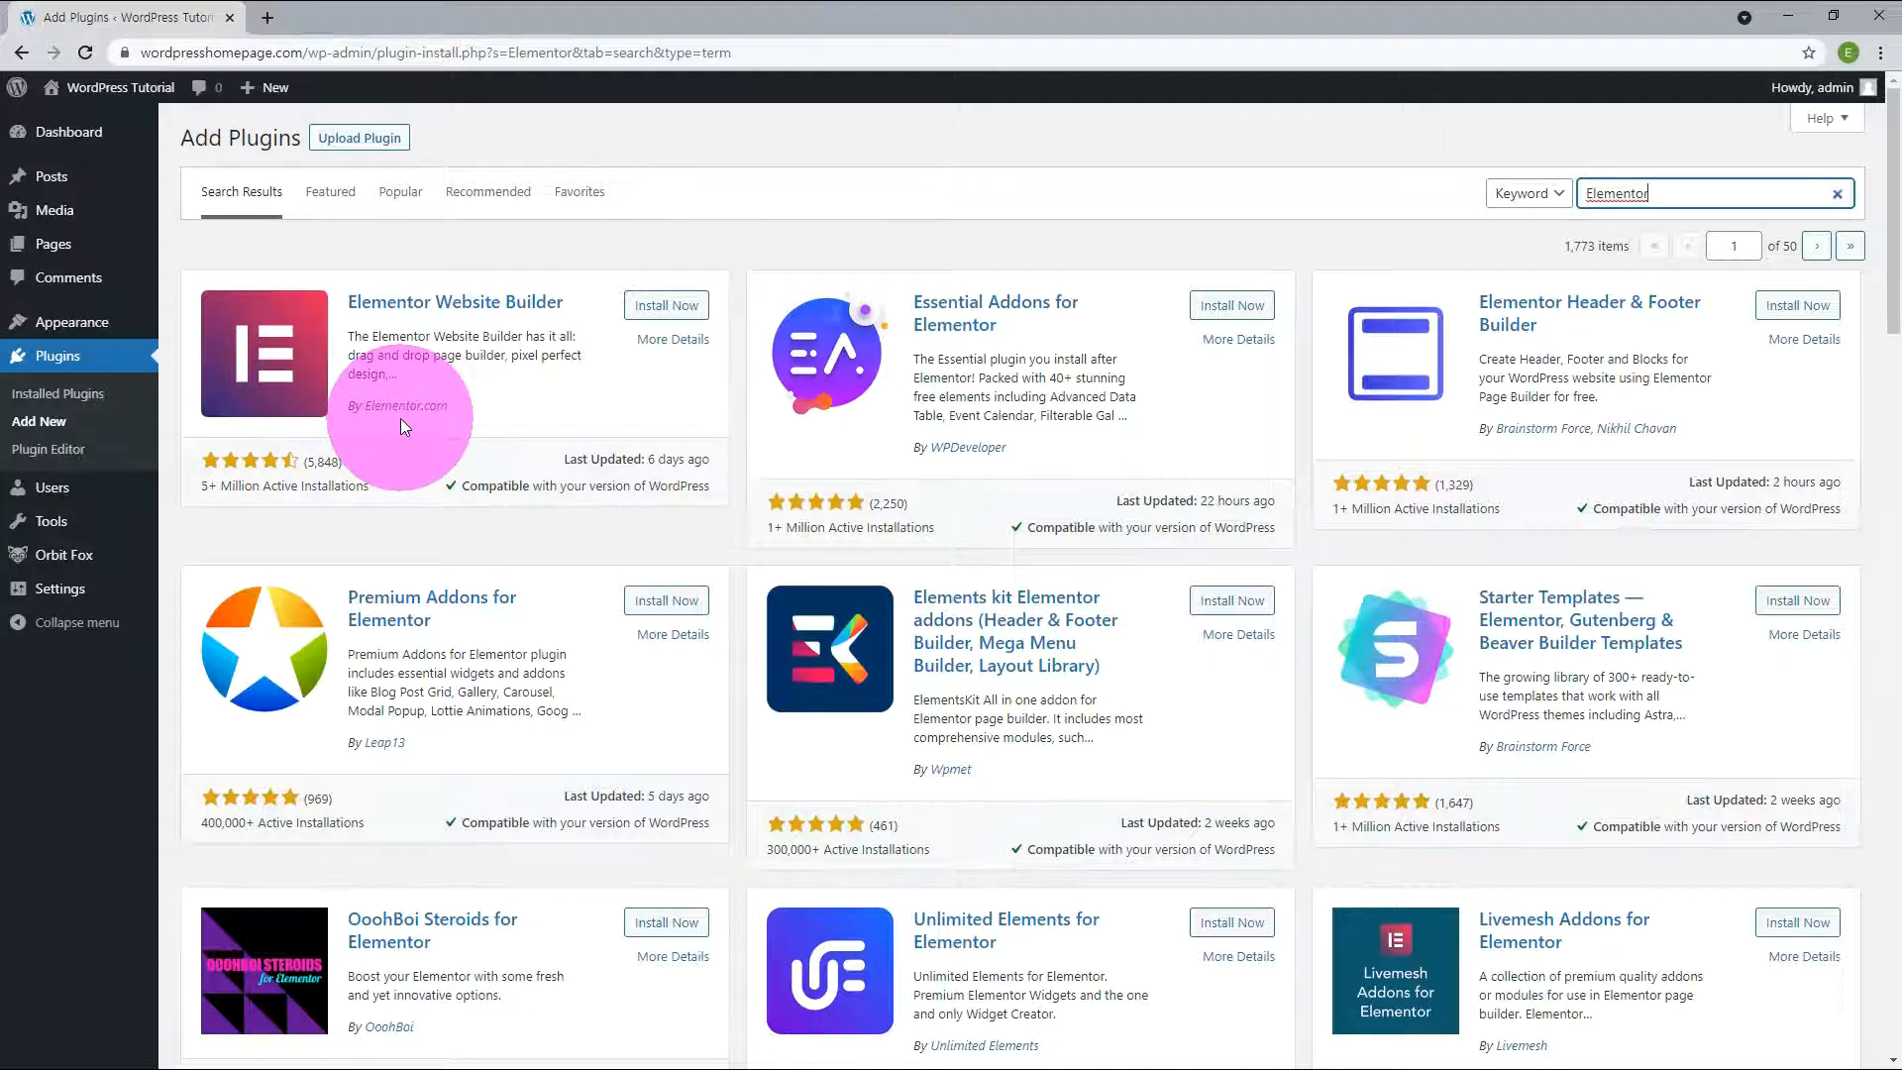
click(670, 308)
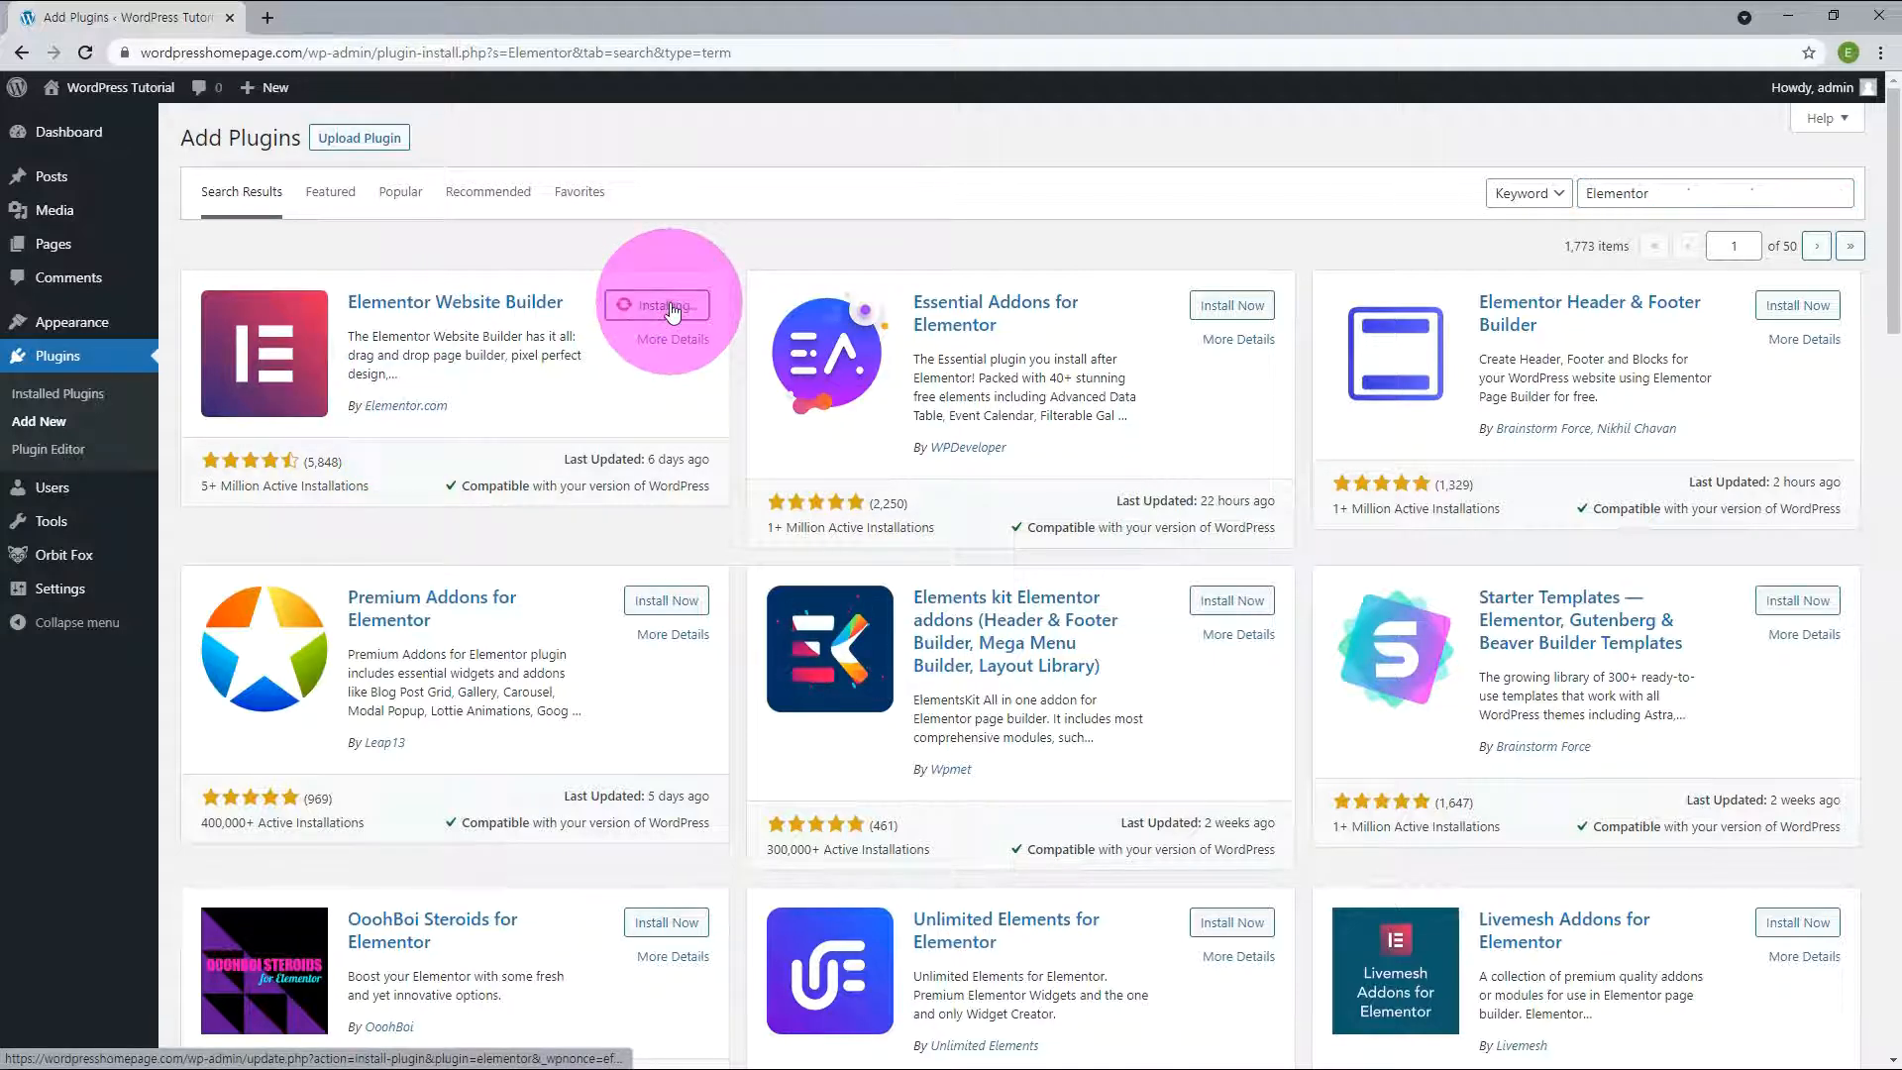
click(671, 308)
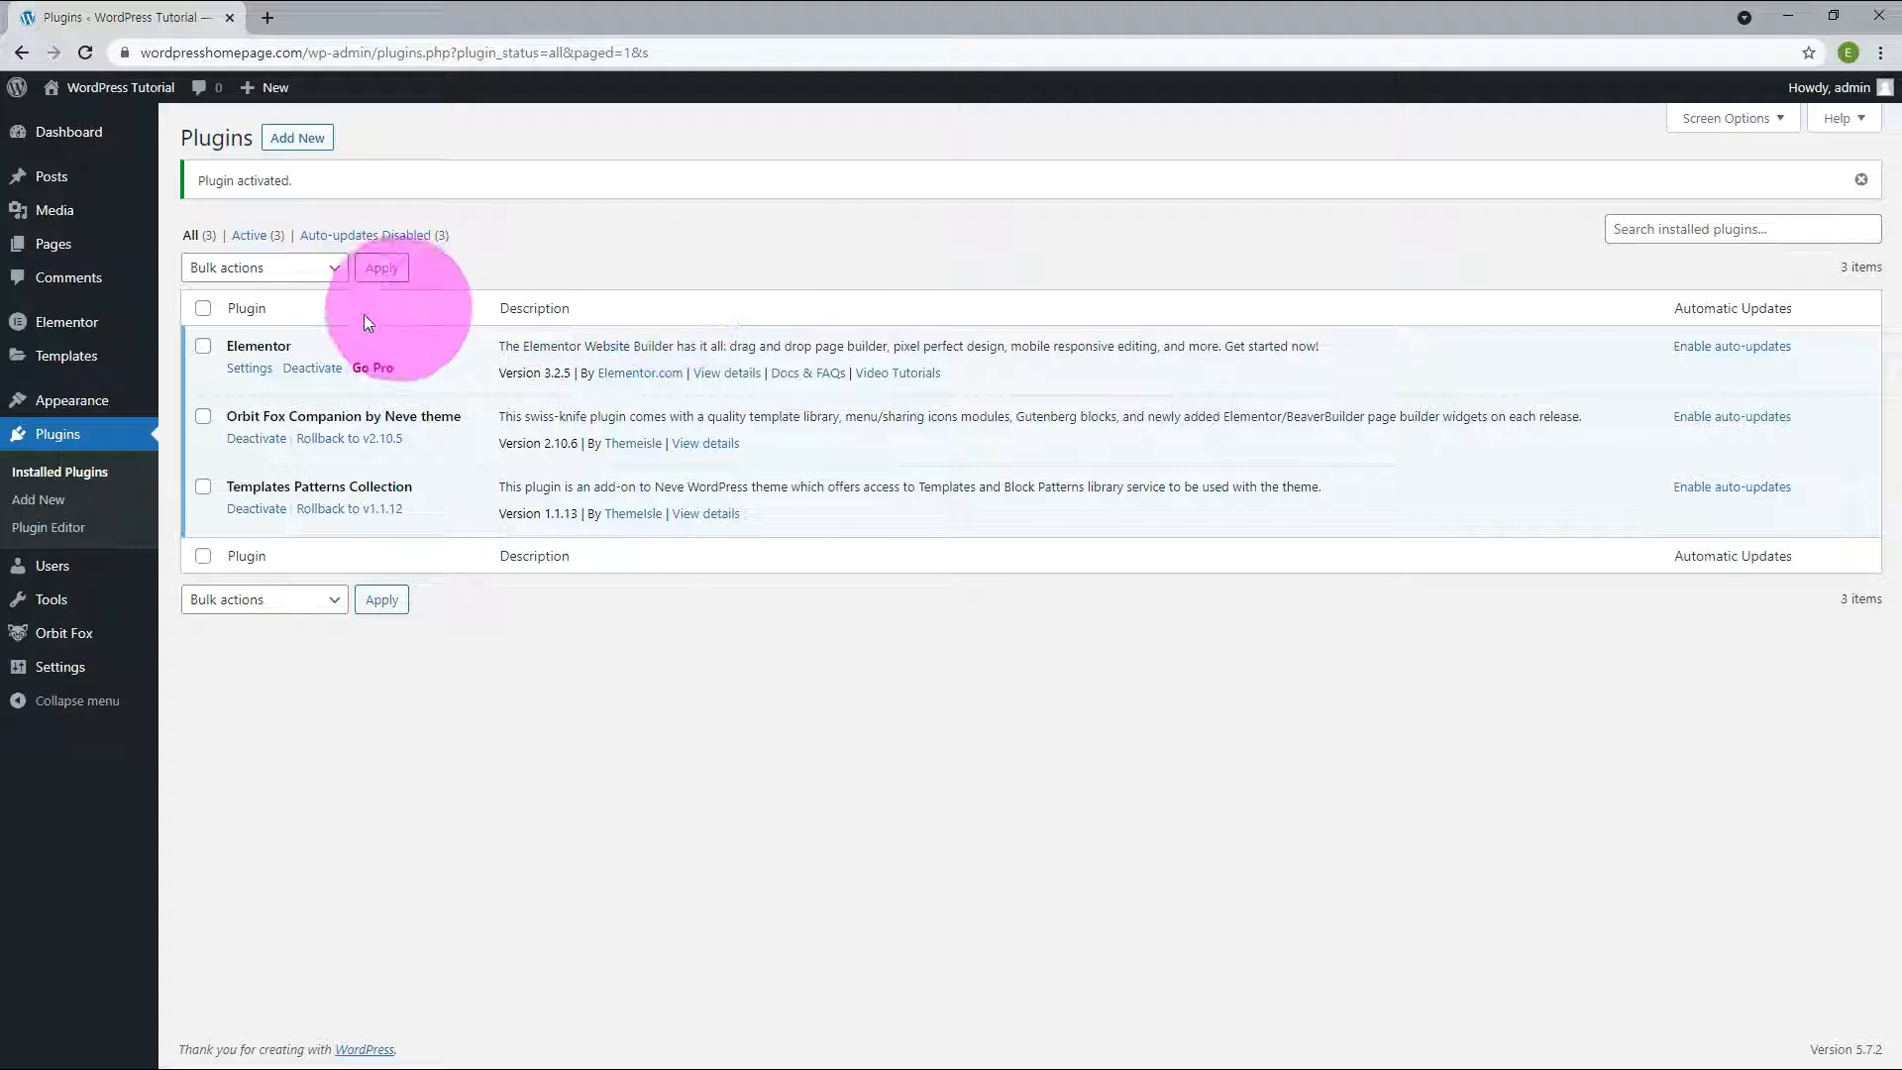
Search the plugin directory for "premium addons" and install and activate Premium Addons for Elementor.
click(297, 138)
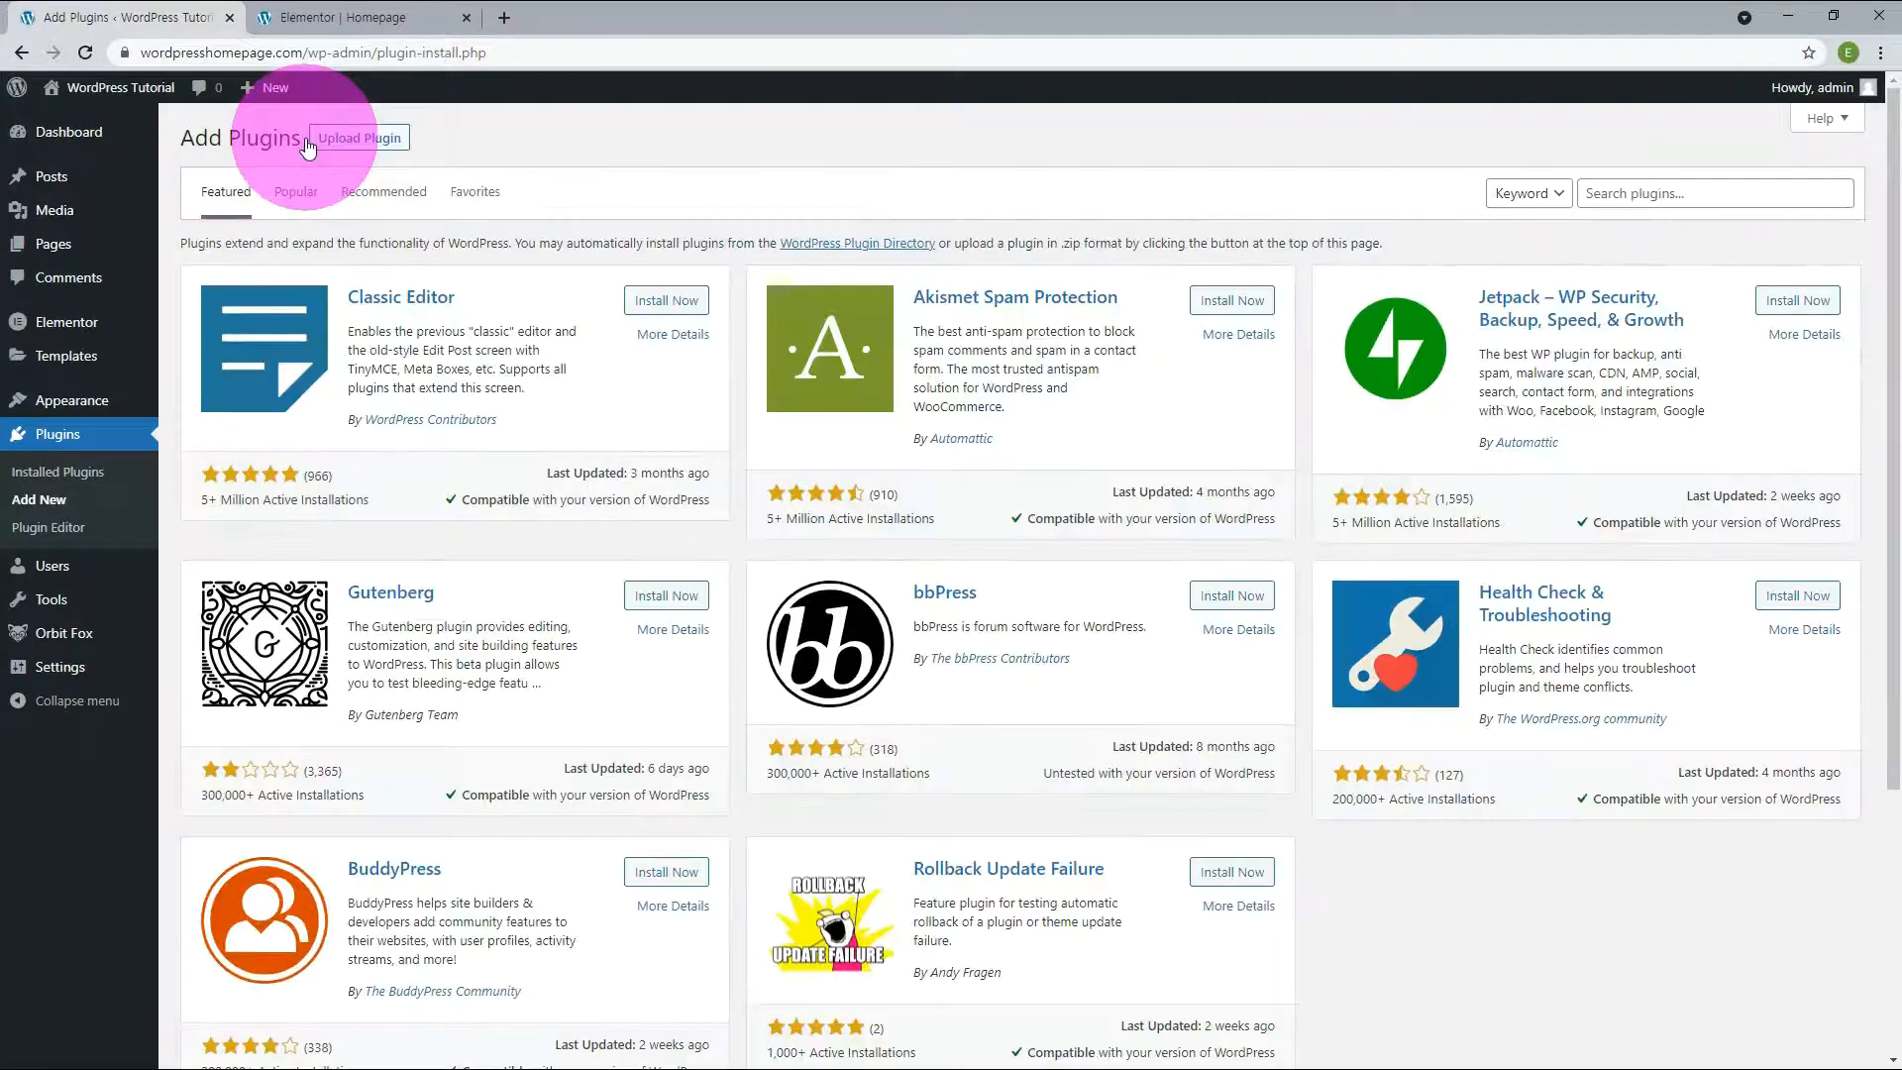
click(1611, 192)
text(premium addons)
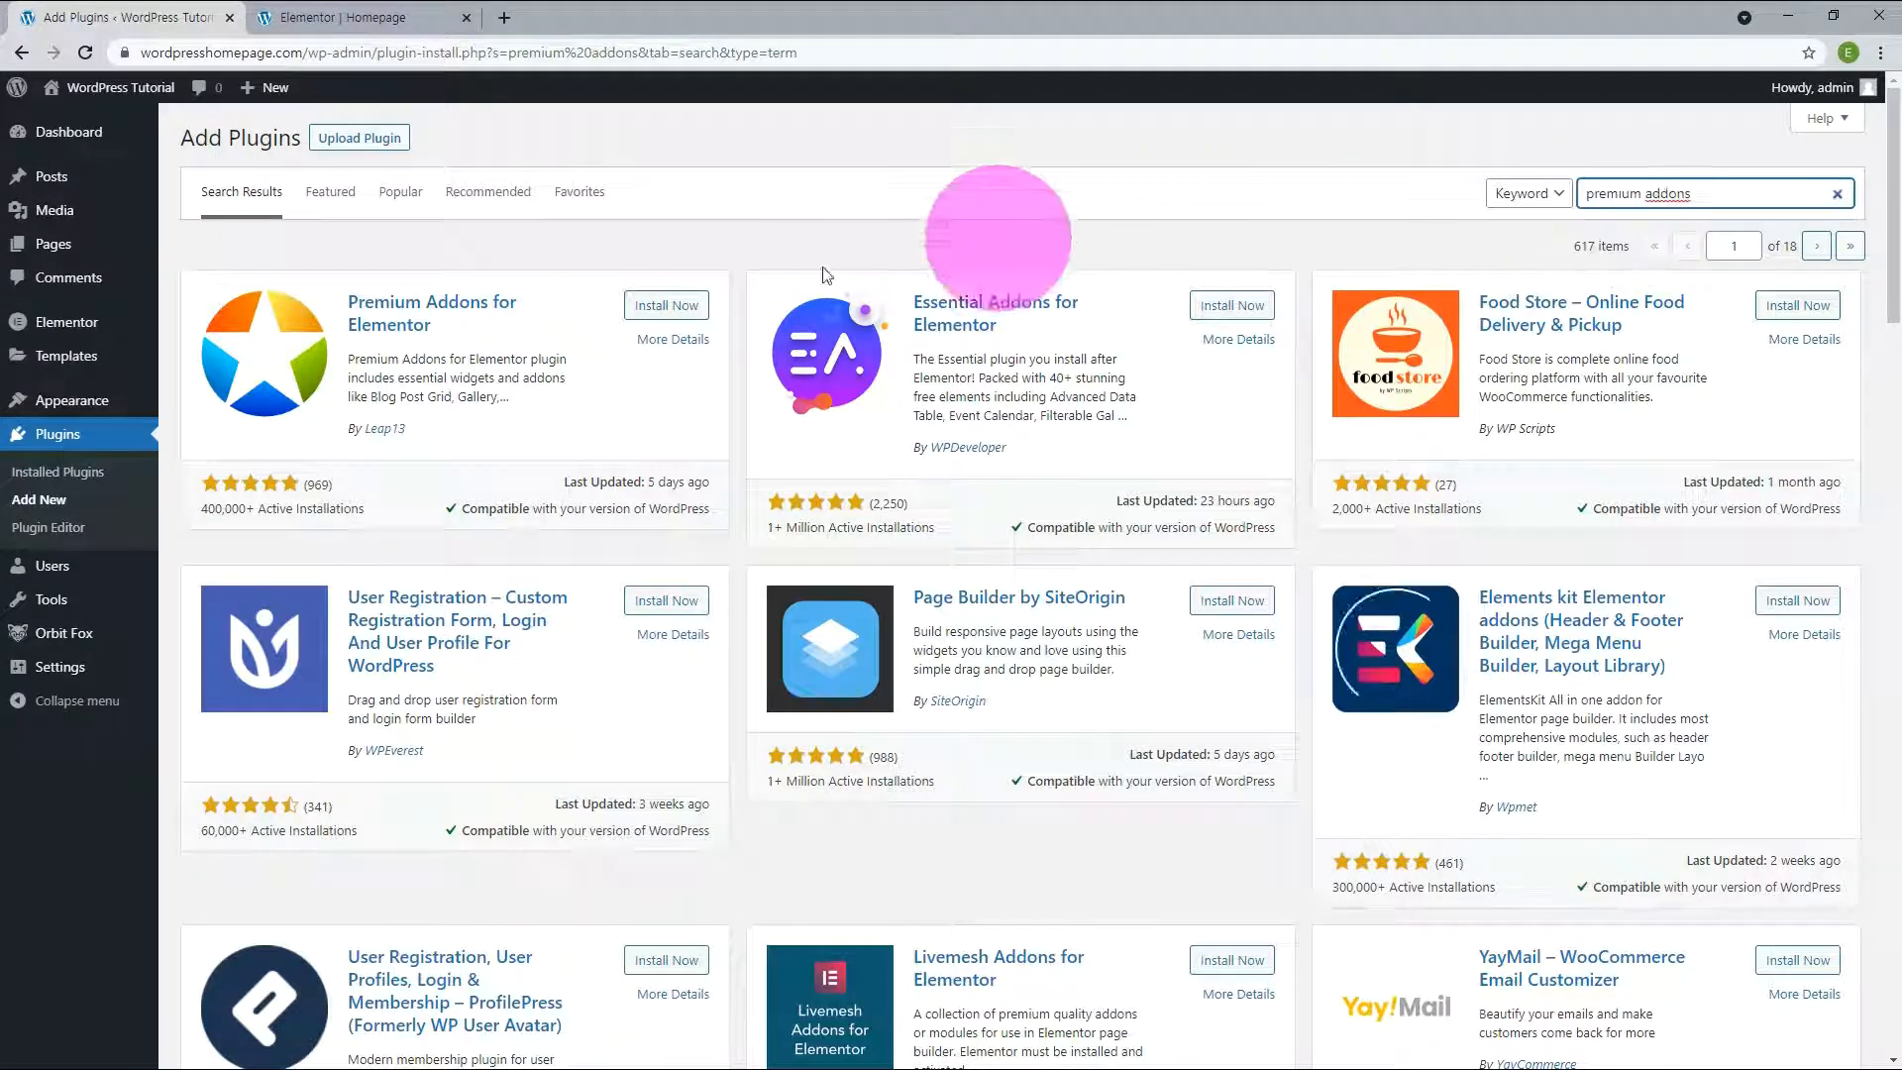
click(683, 307)
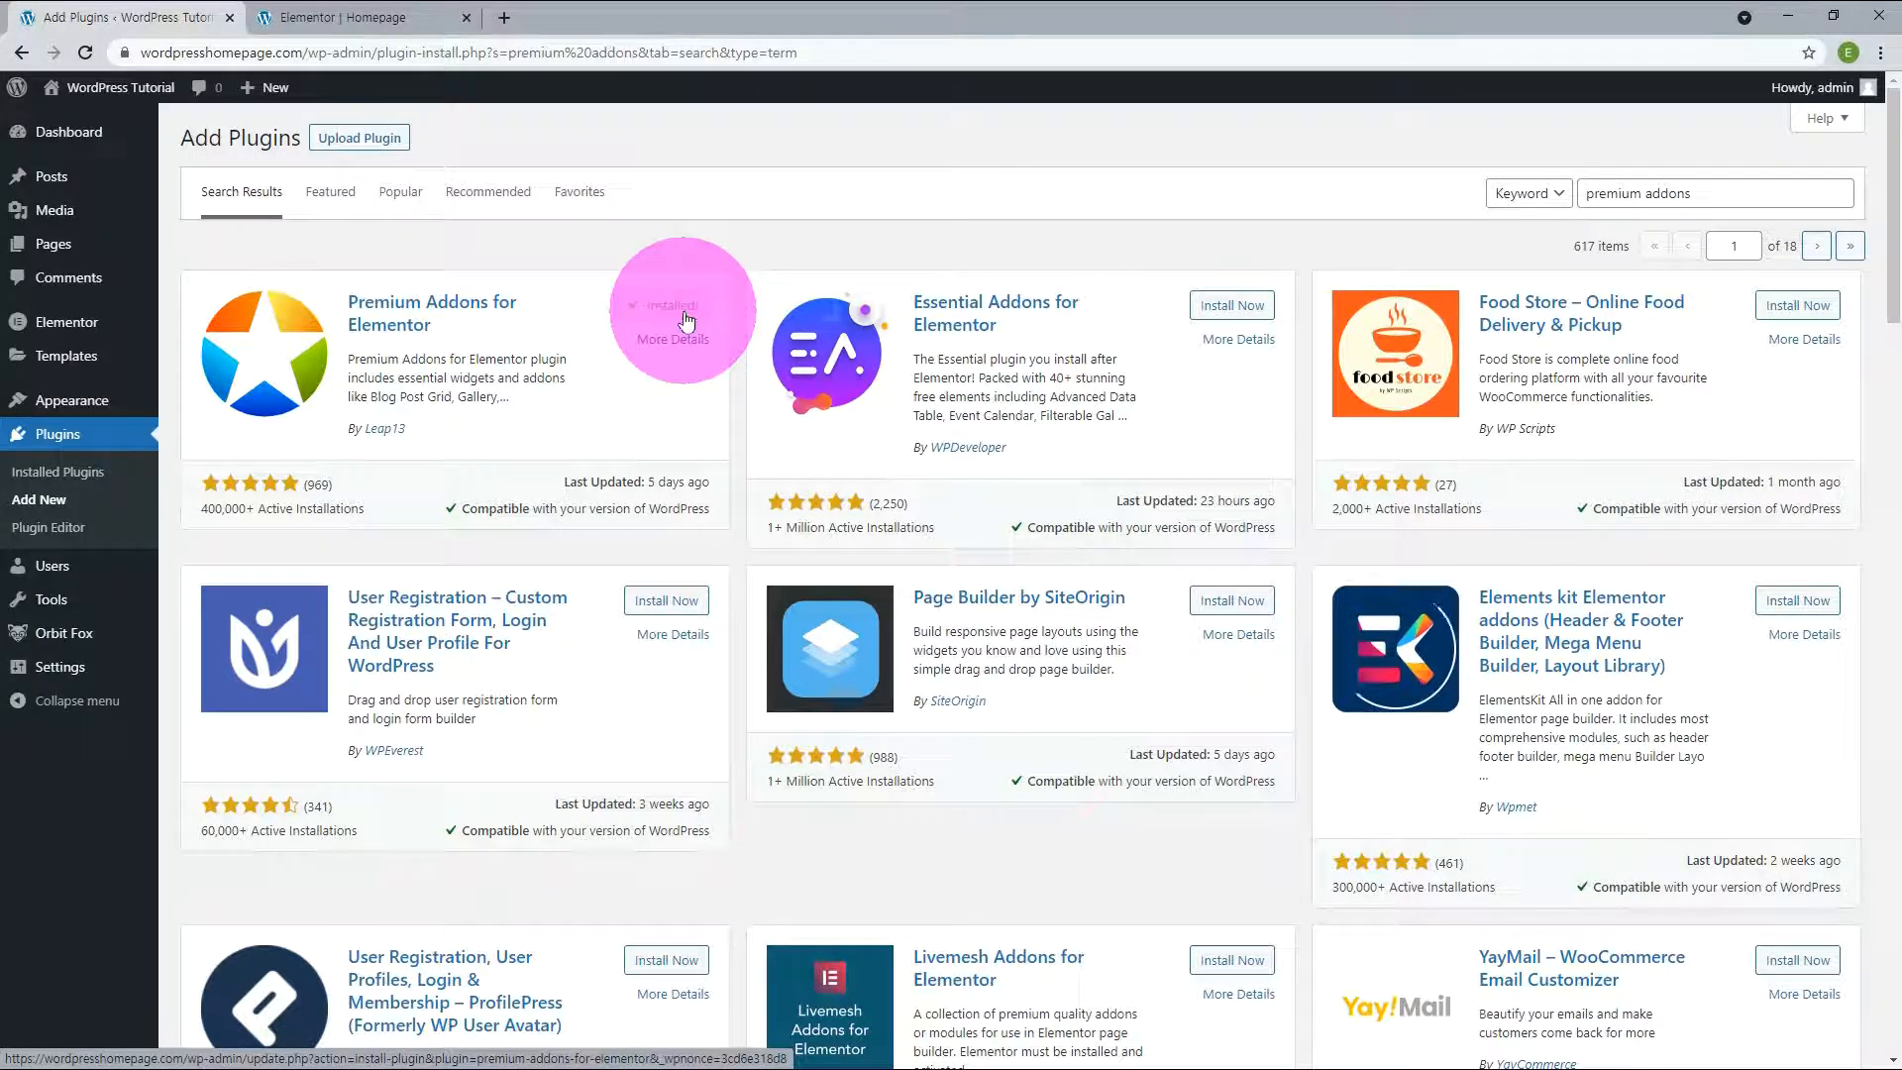
click(683, 313)
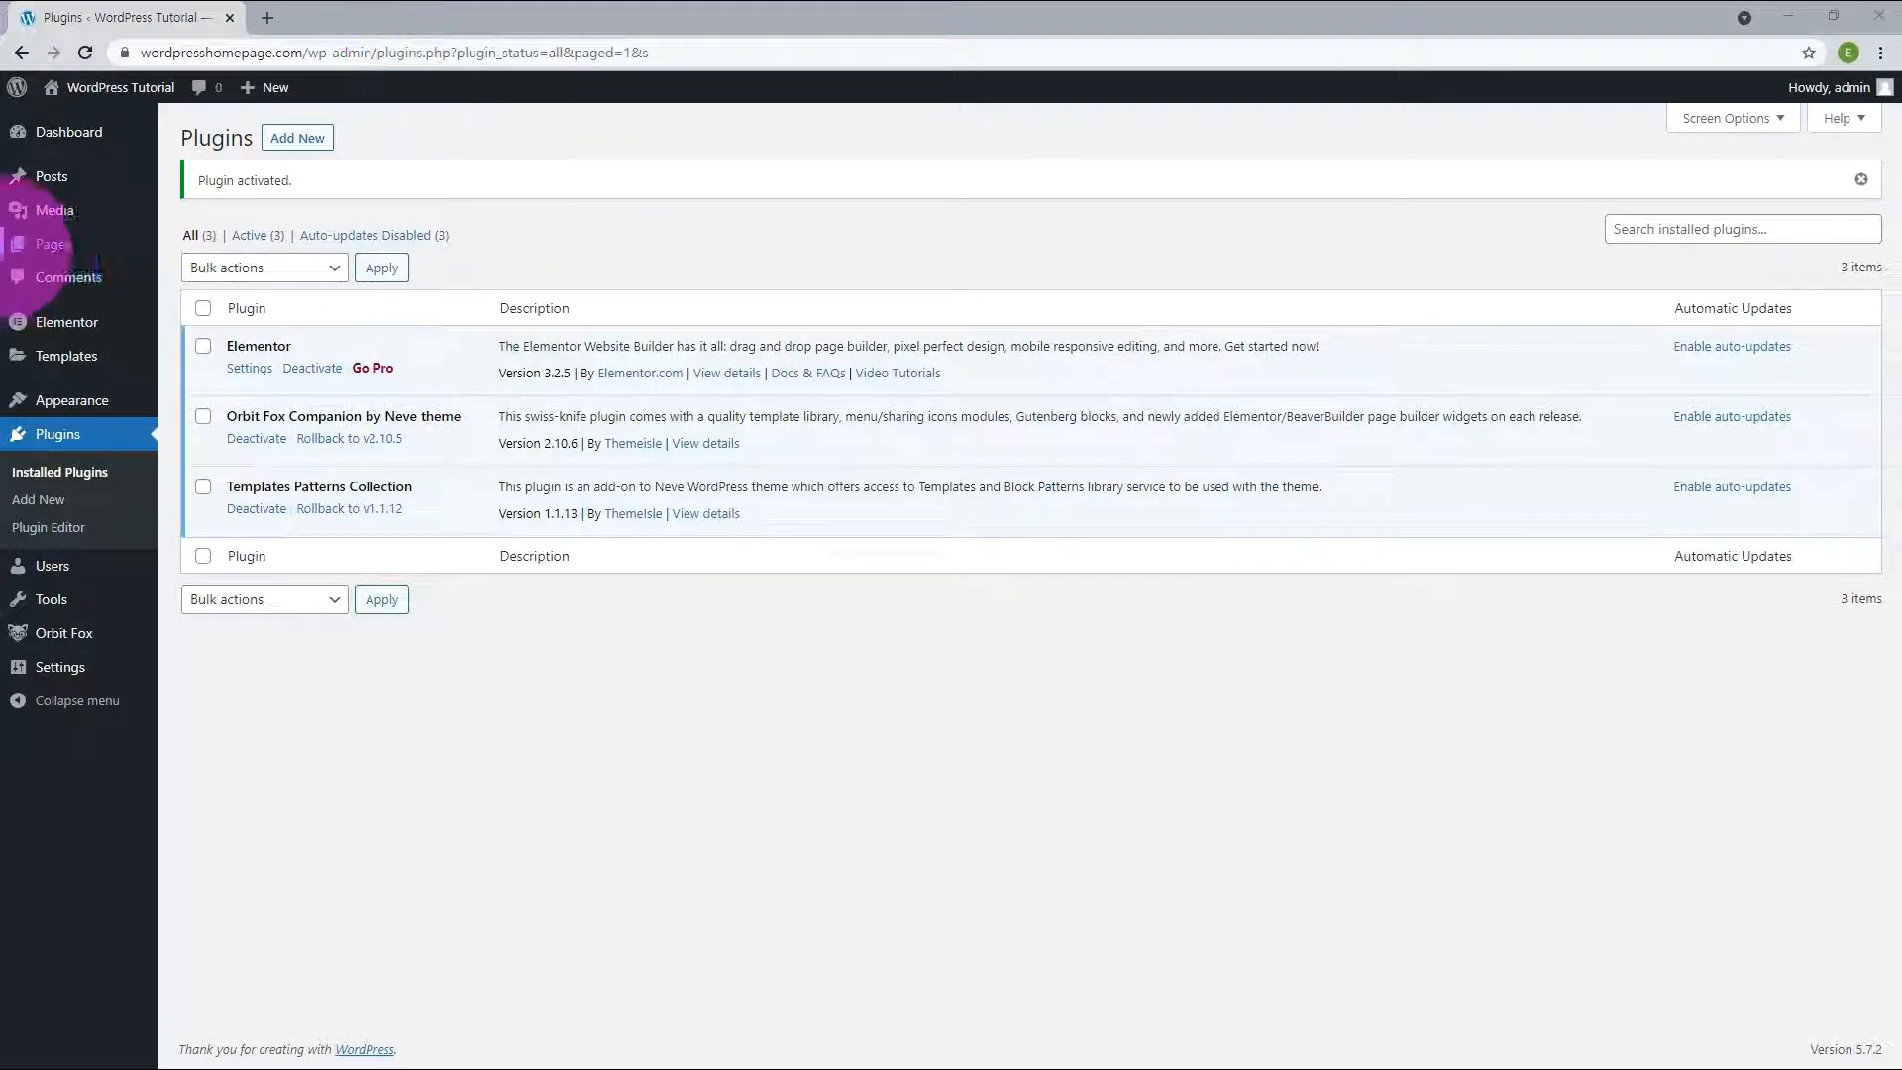
Open the Homepage from the site's pages for editing with Elementor, and check the editor's main menu and widget list.
click(66, 255)
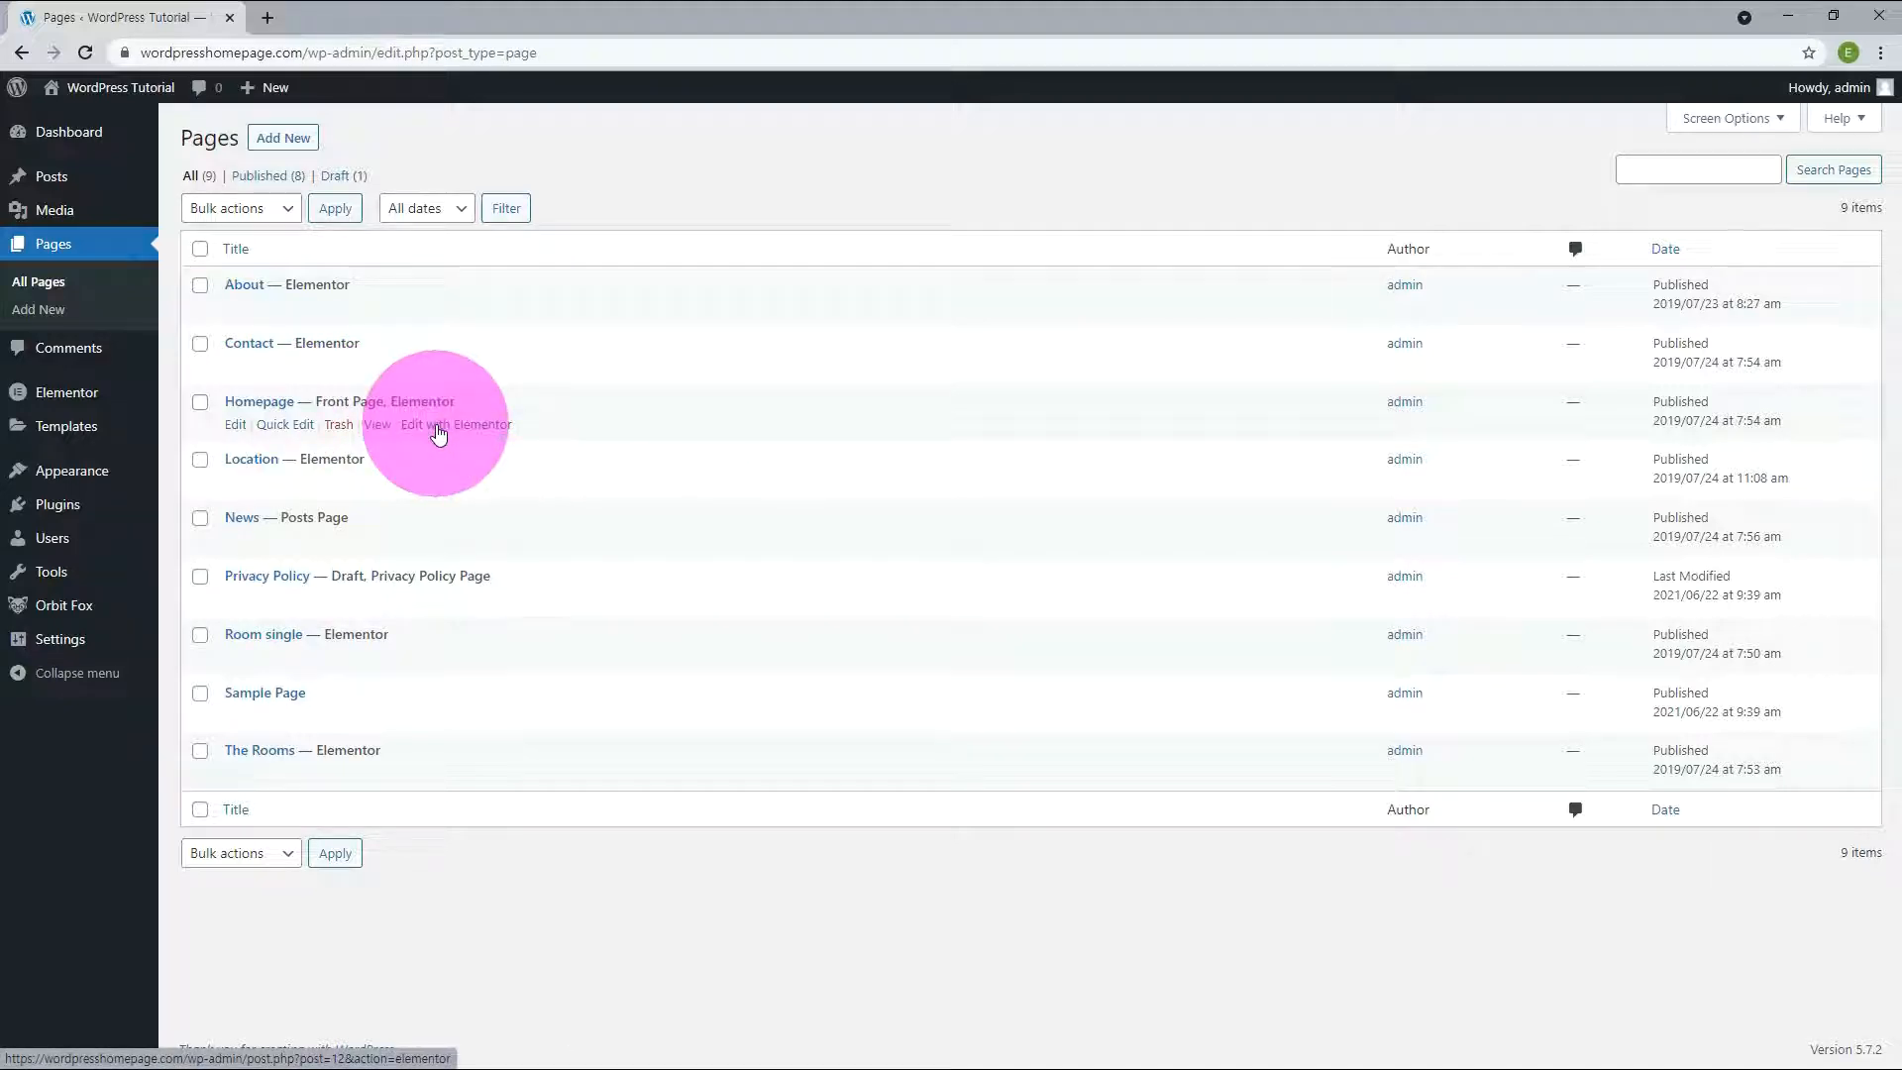
click(439, 426)
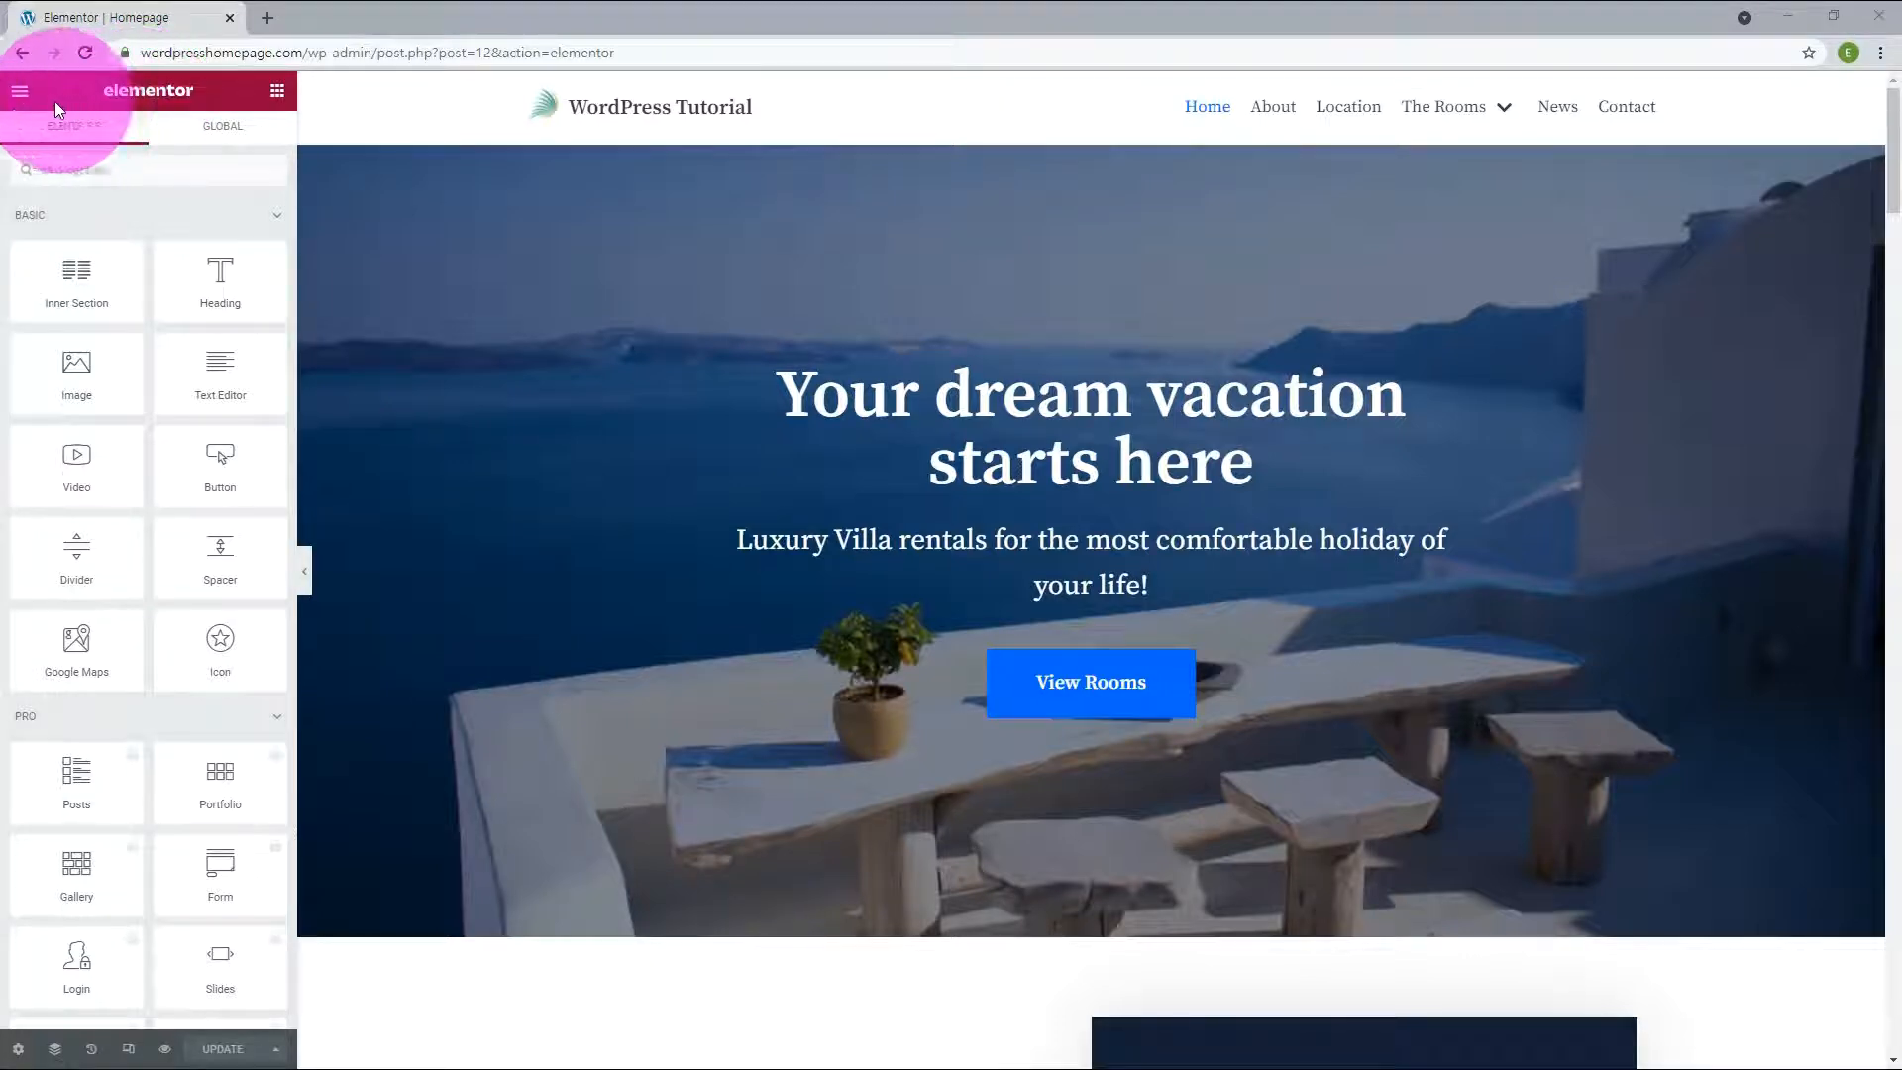
click(20, 96)
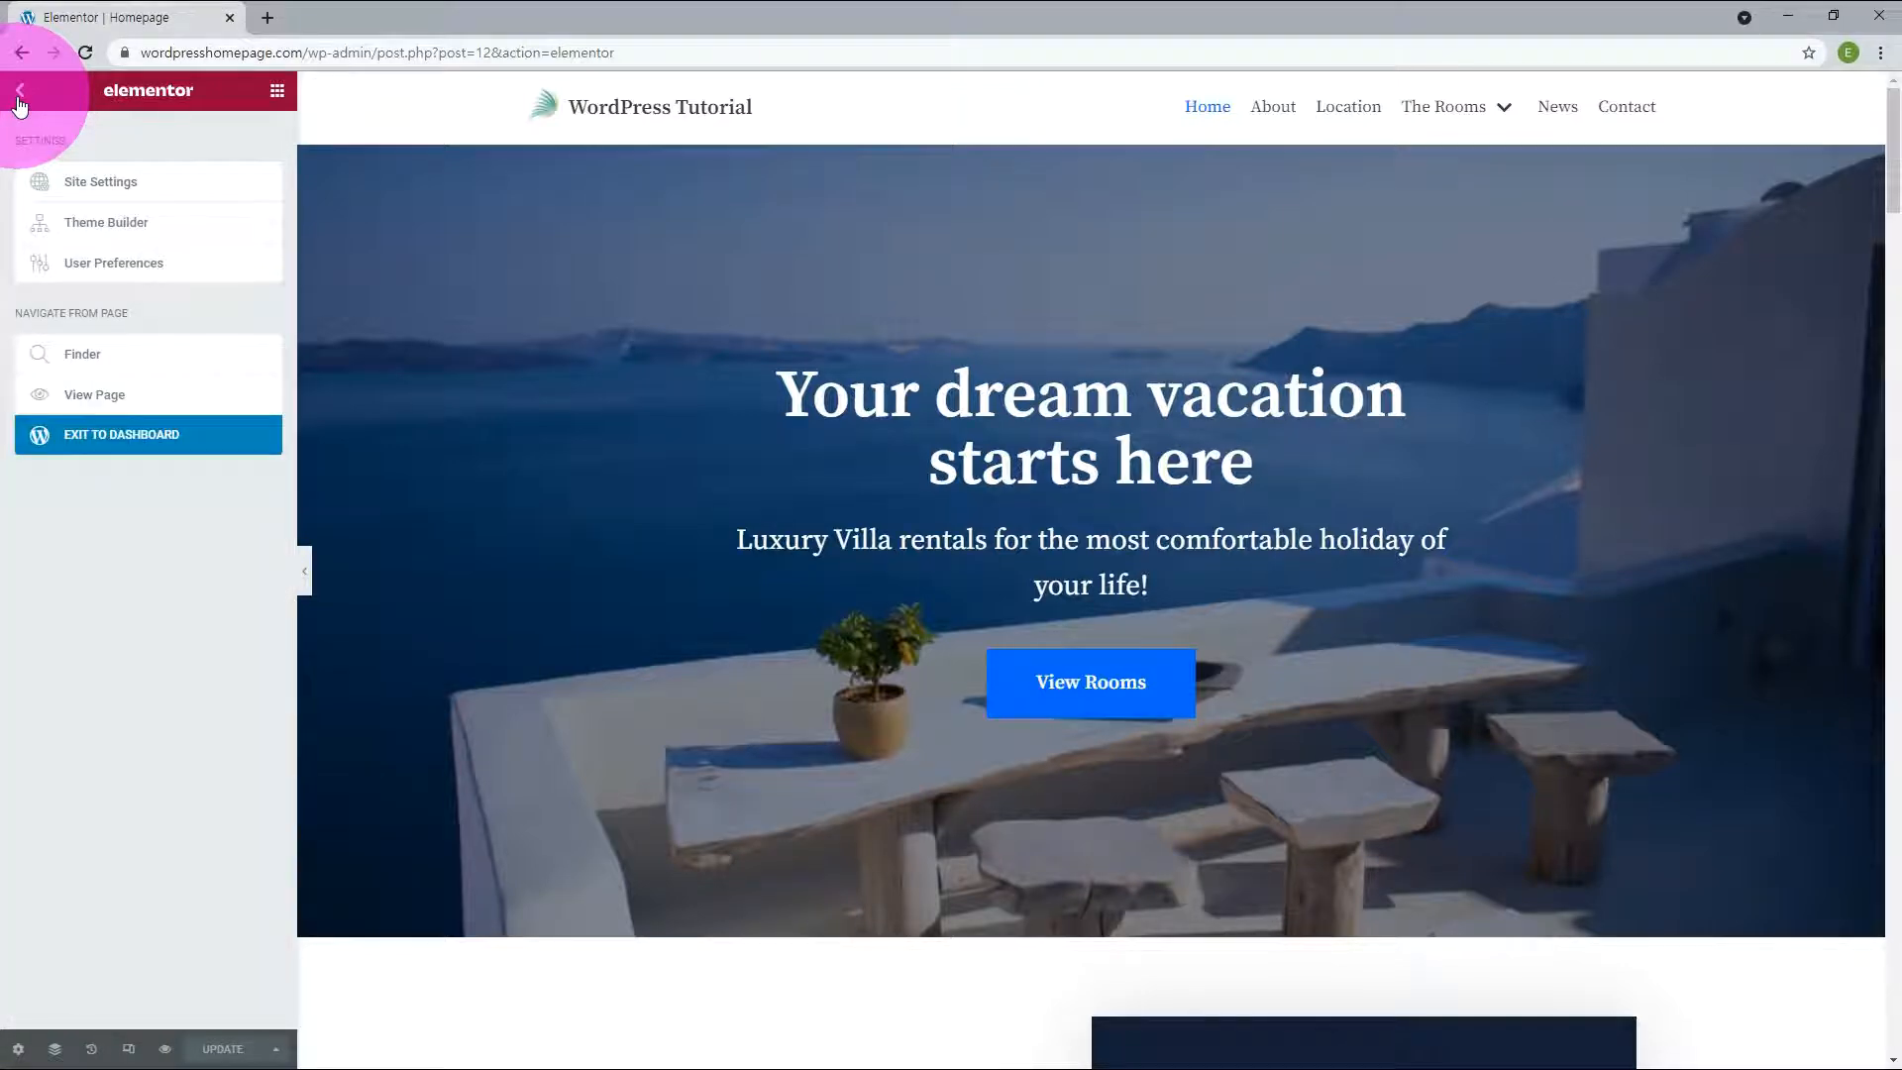
click(277, 97)
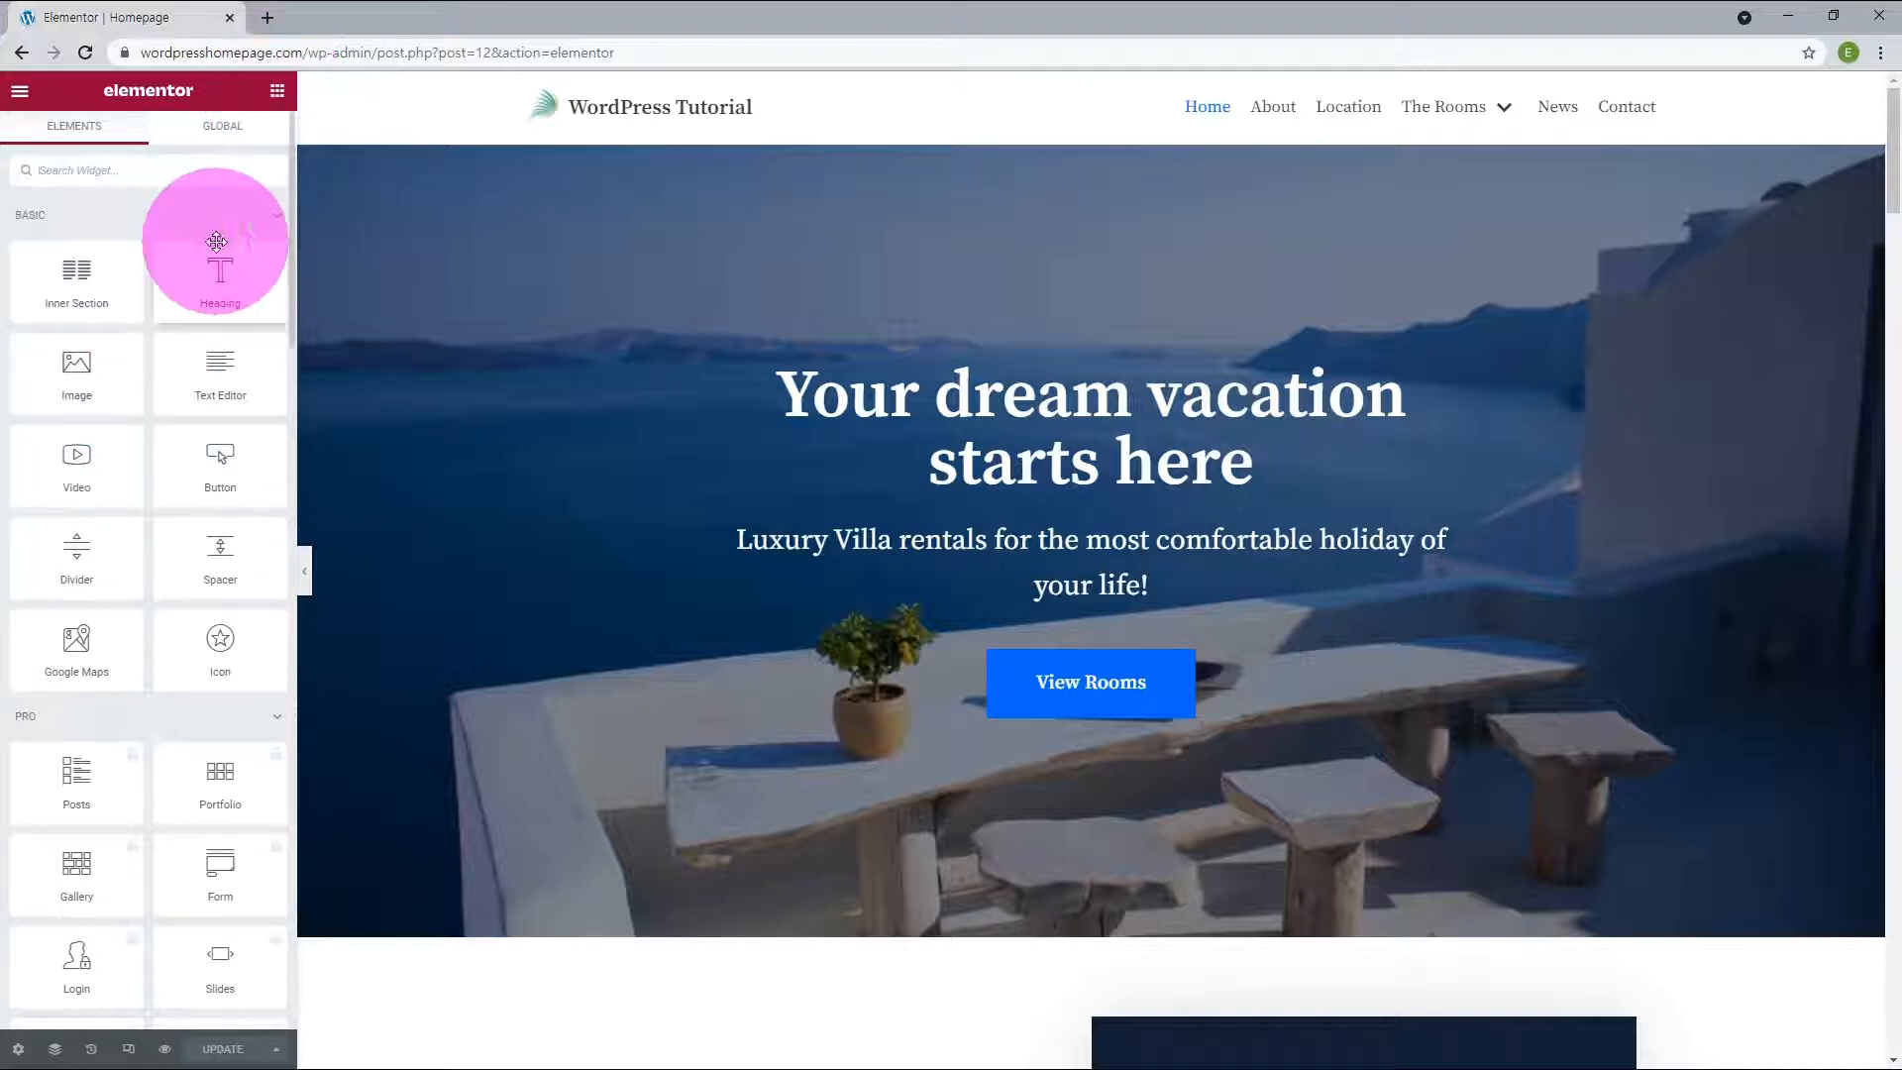
View the live homepage from the editor, in the same browser tab and in a new one, and return to the editor.
click(21, 93)
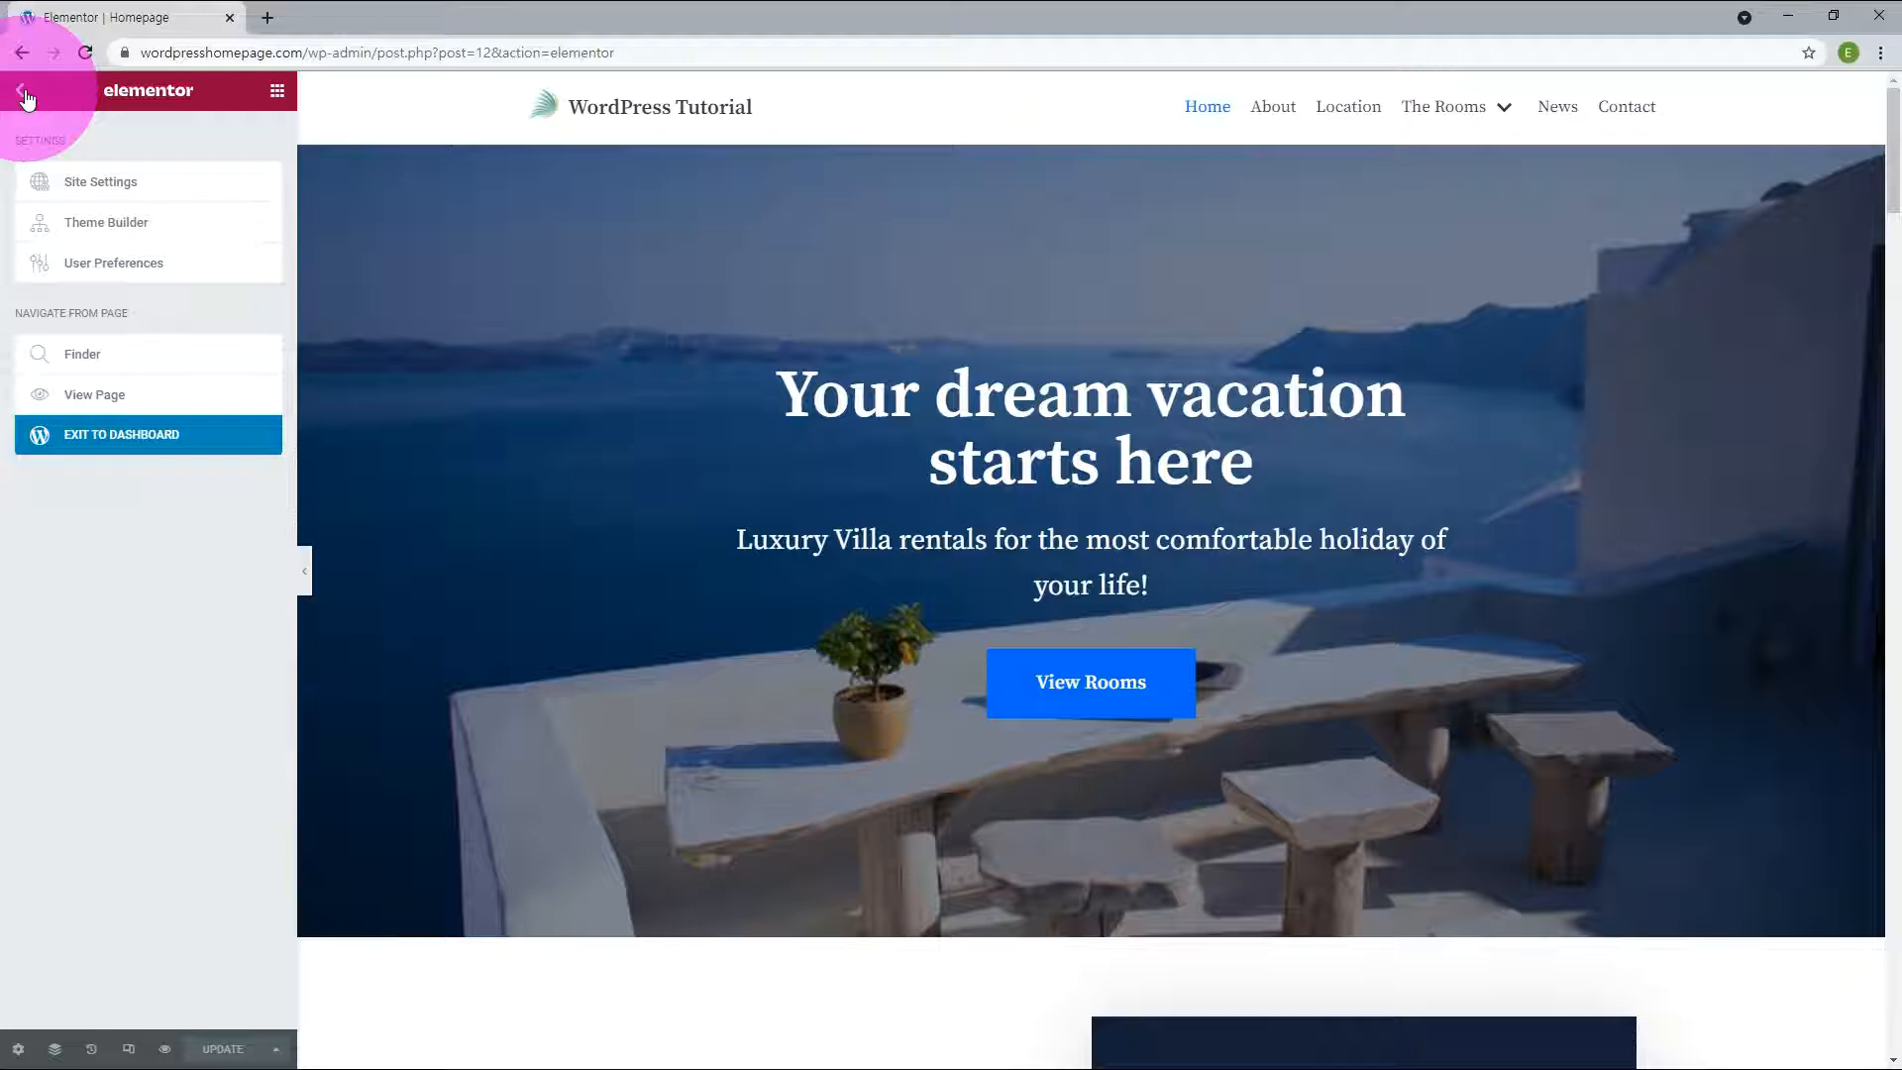
click(99, 399)
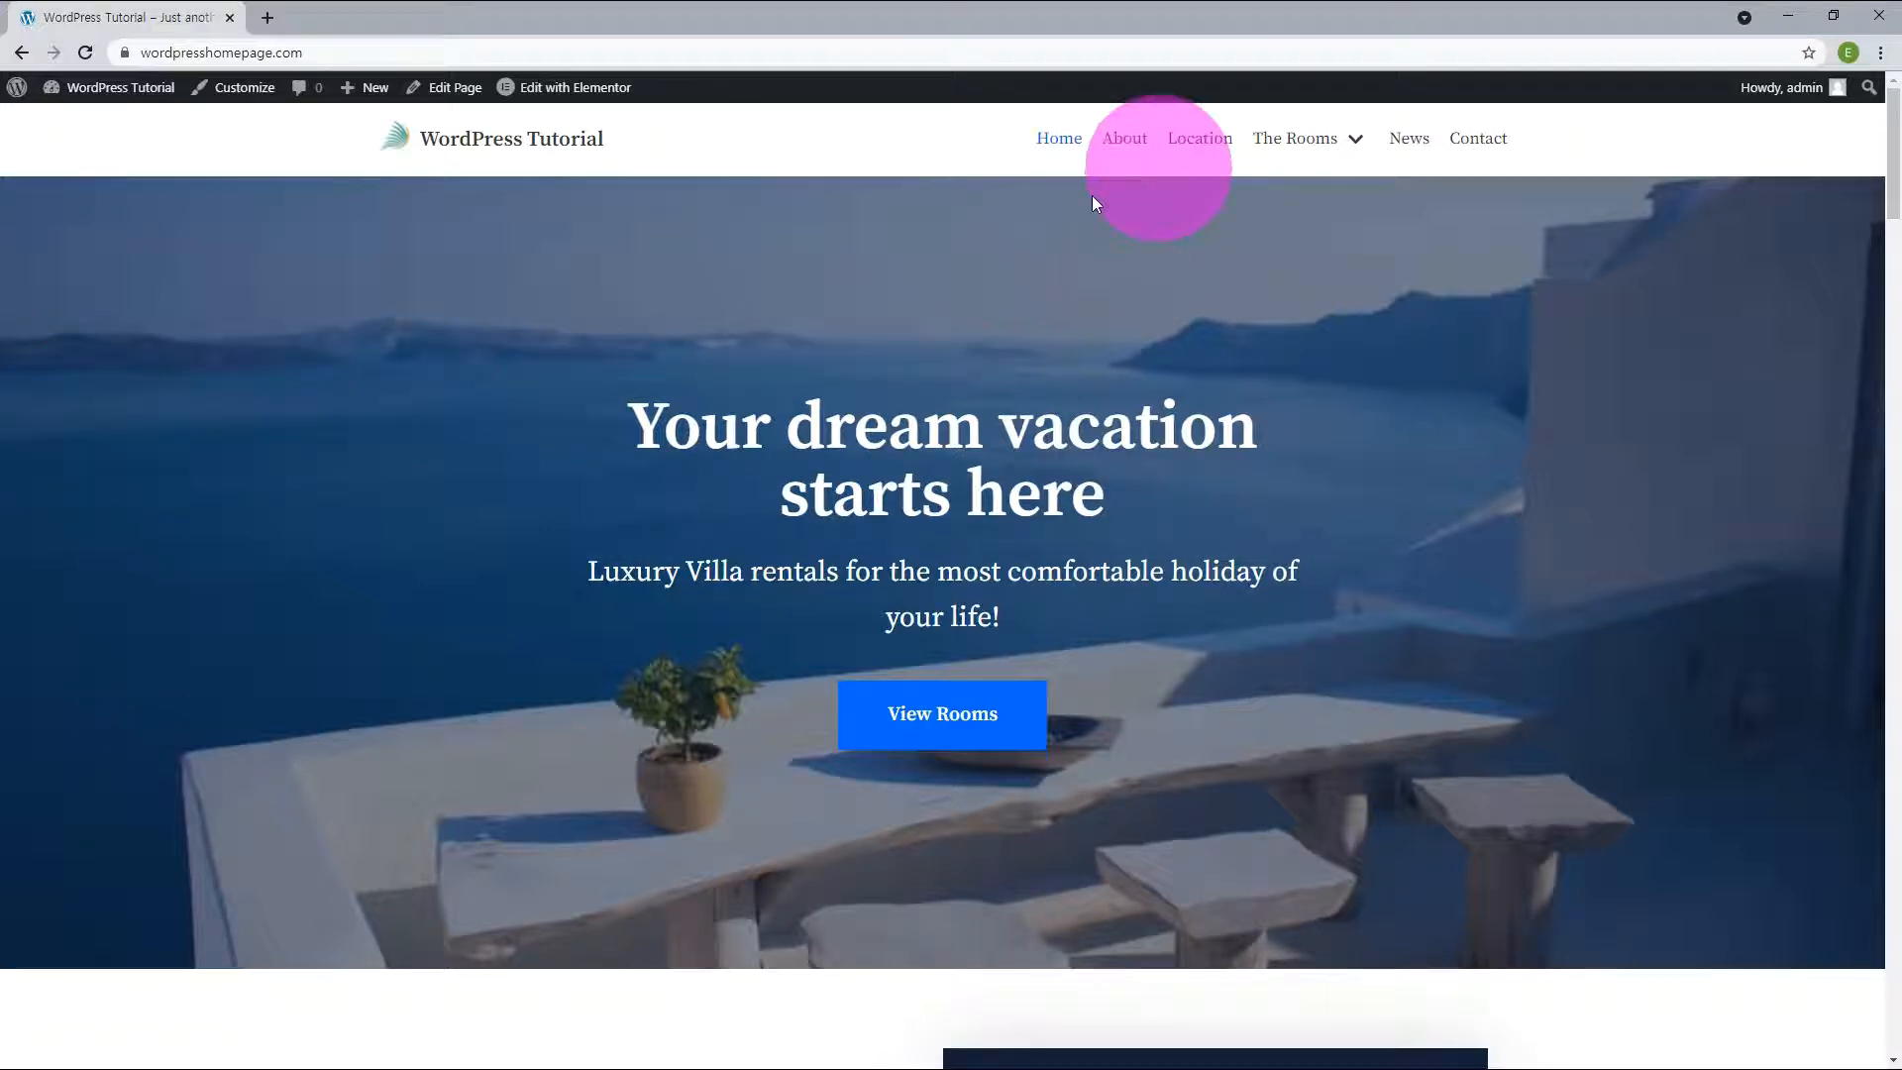
click(20, 53)
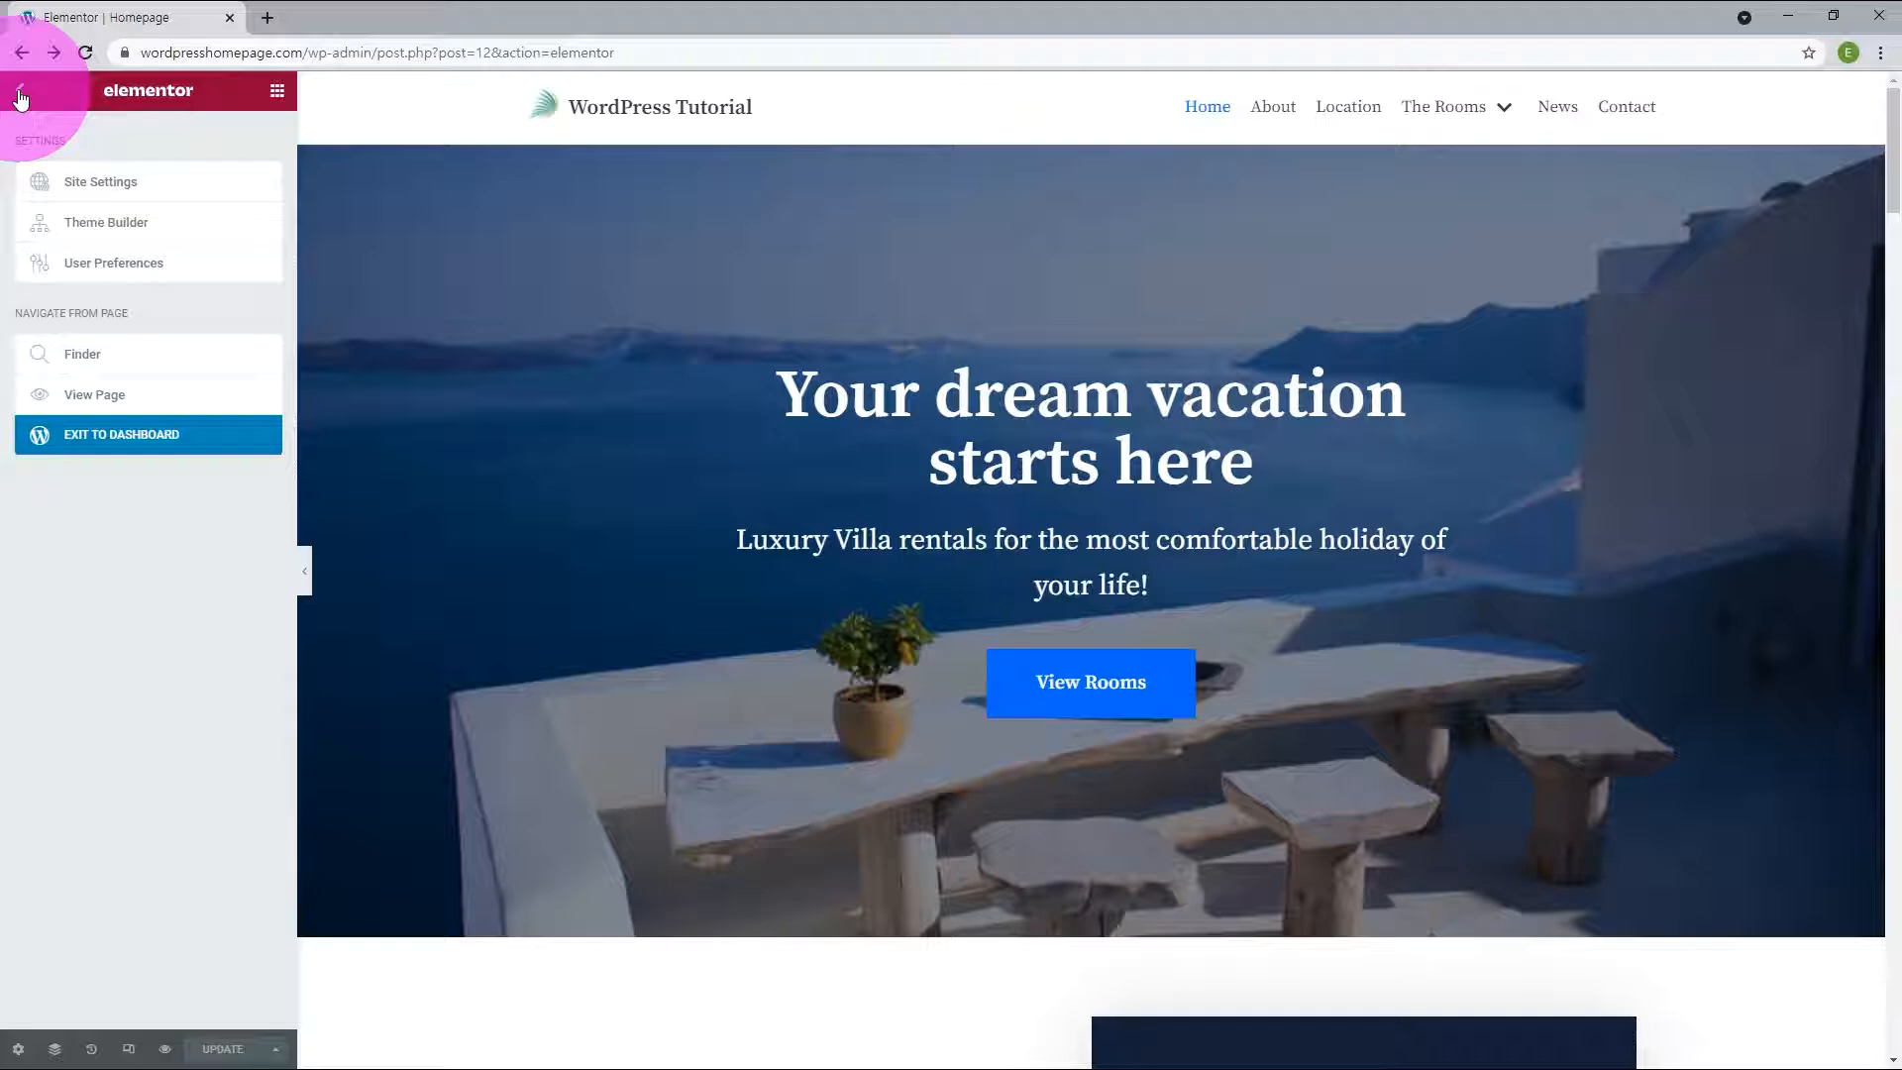
click(91, 396)
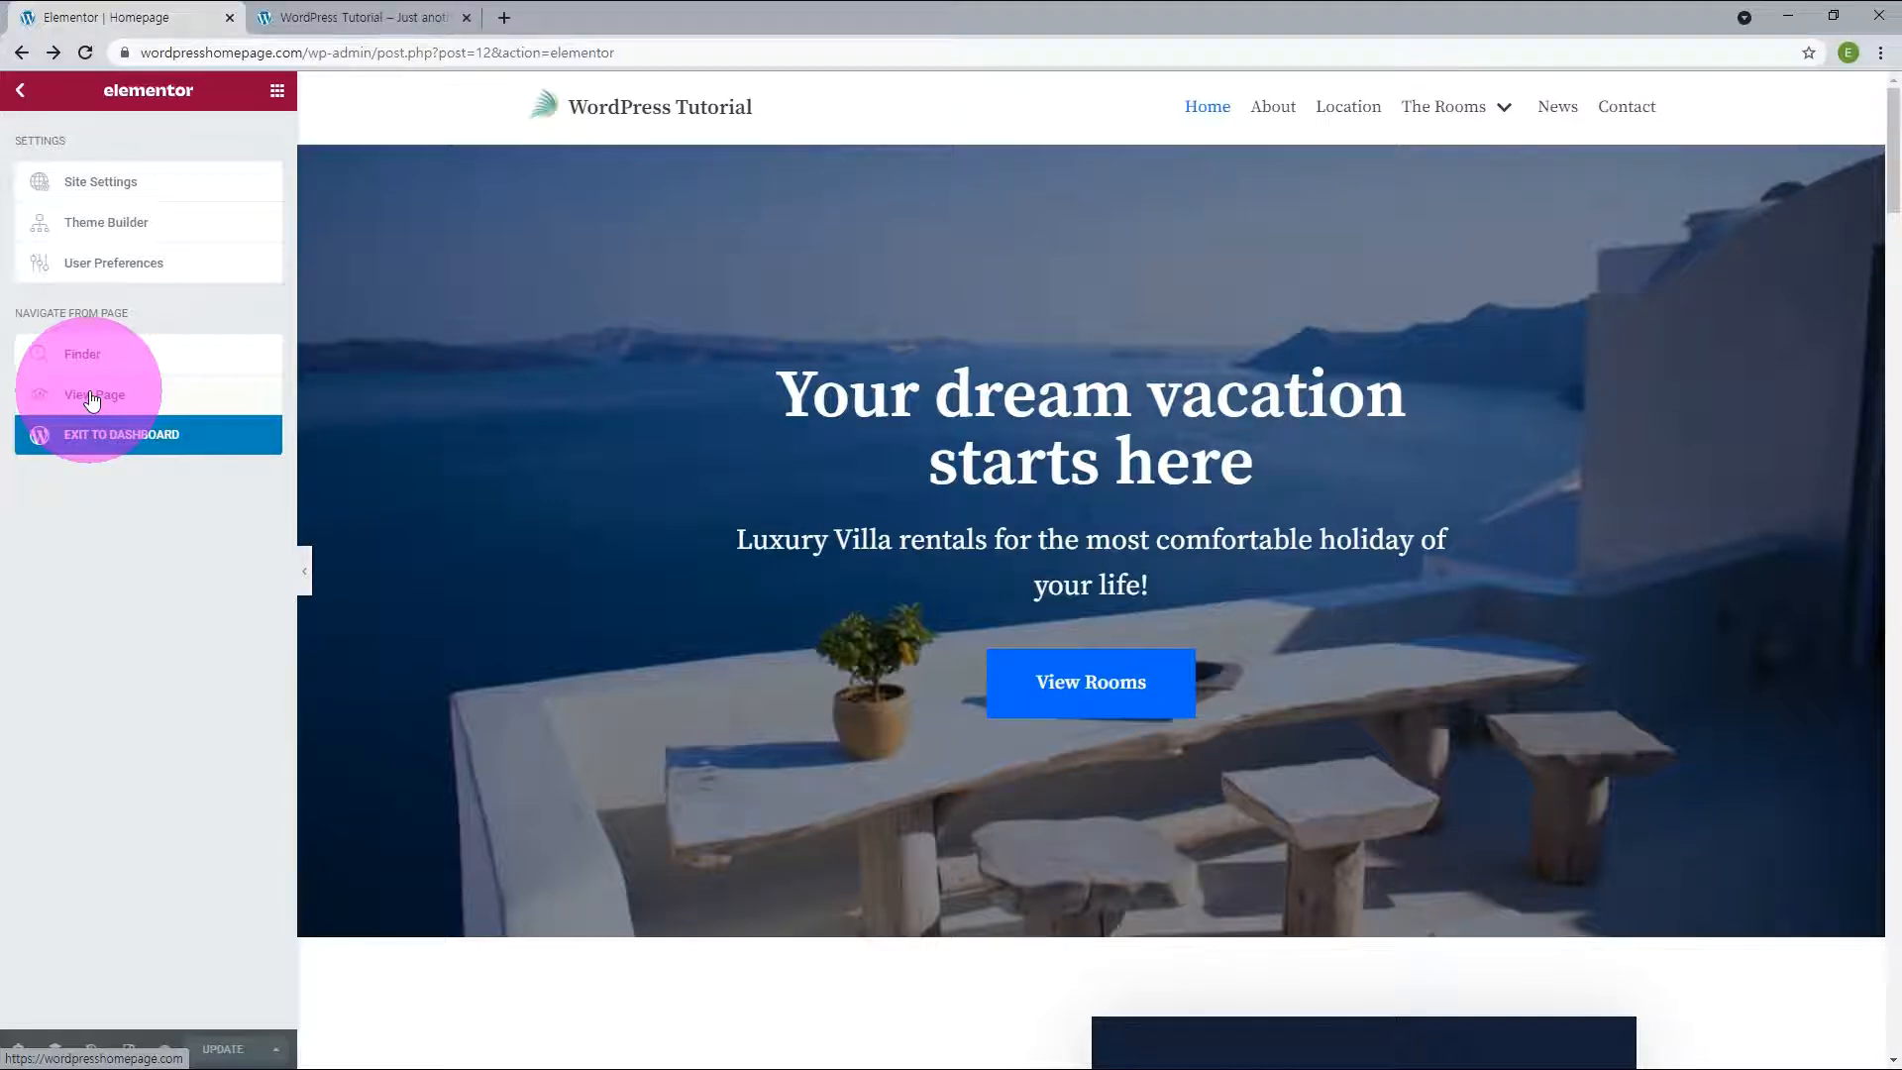
click(388, 24)
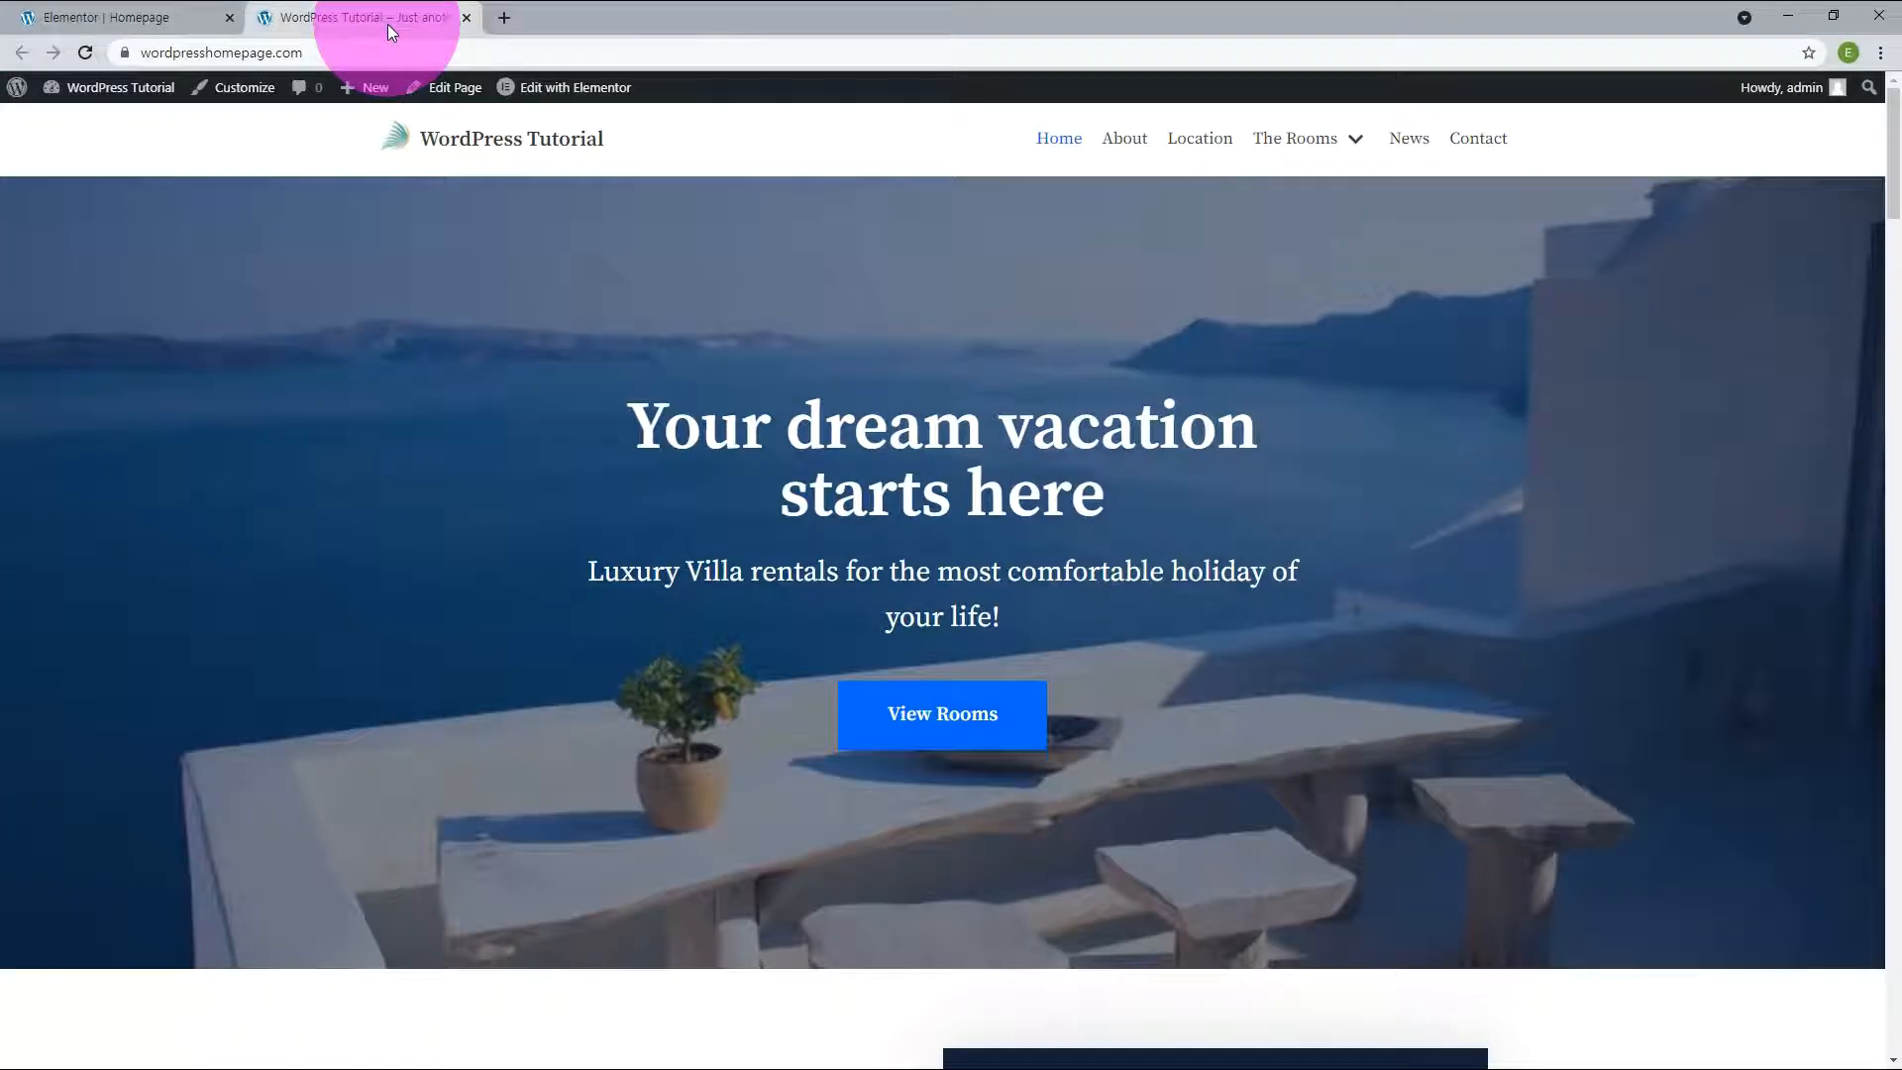
click(83, 27)
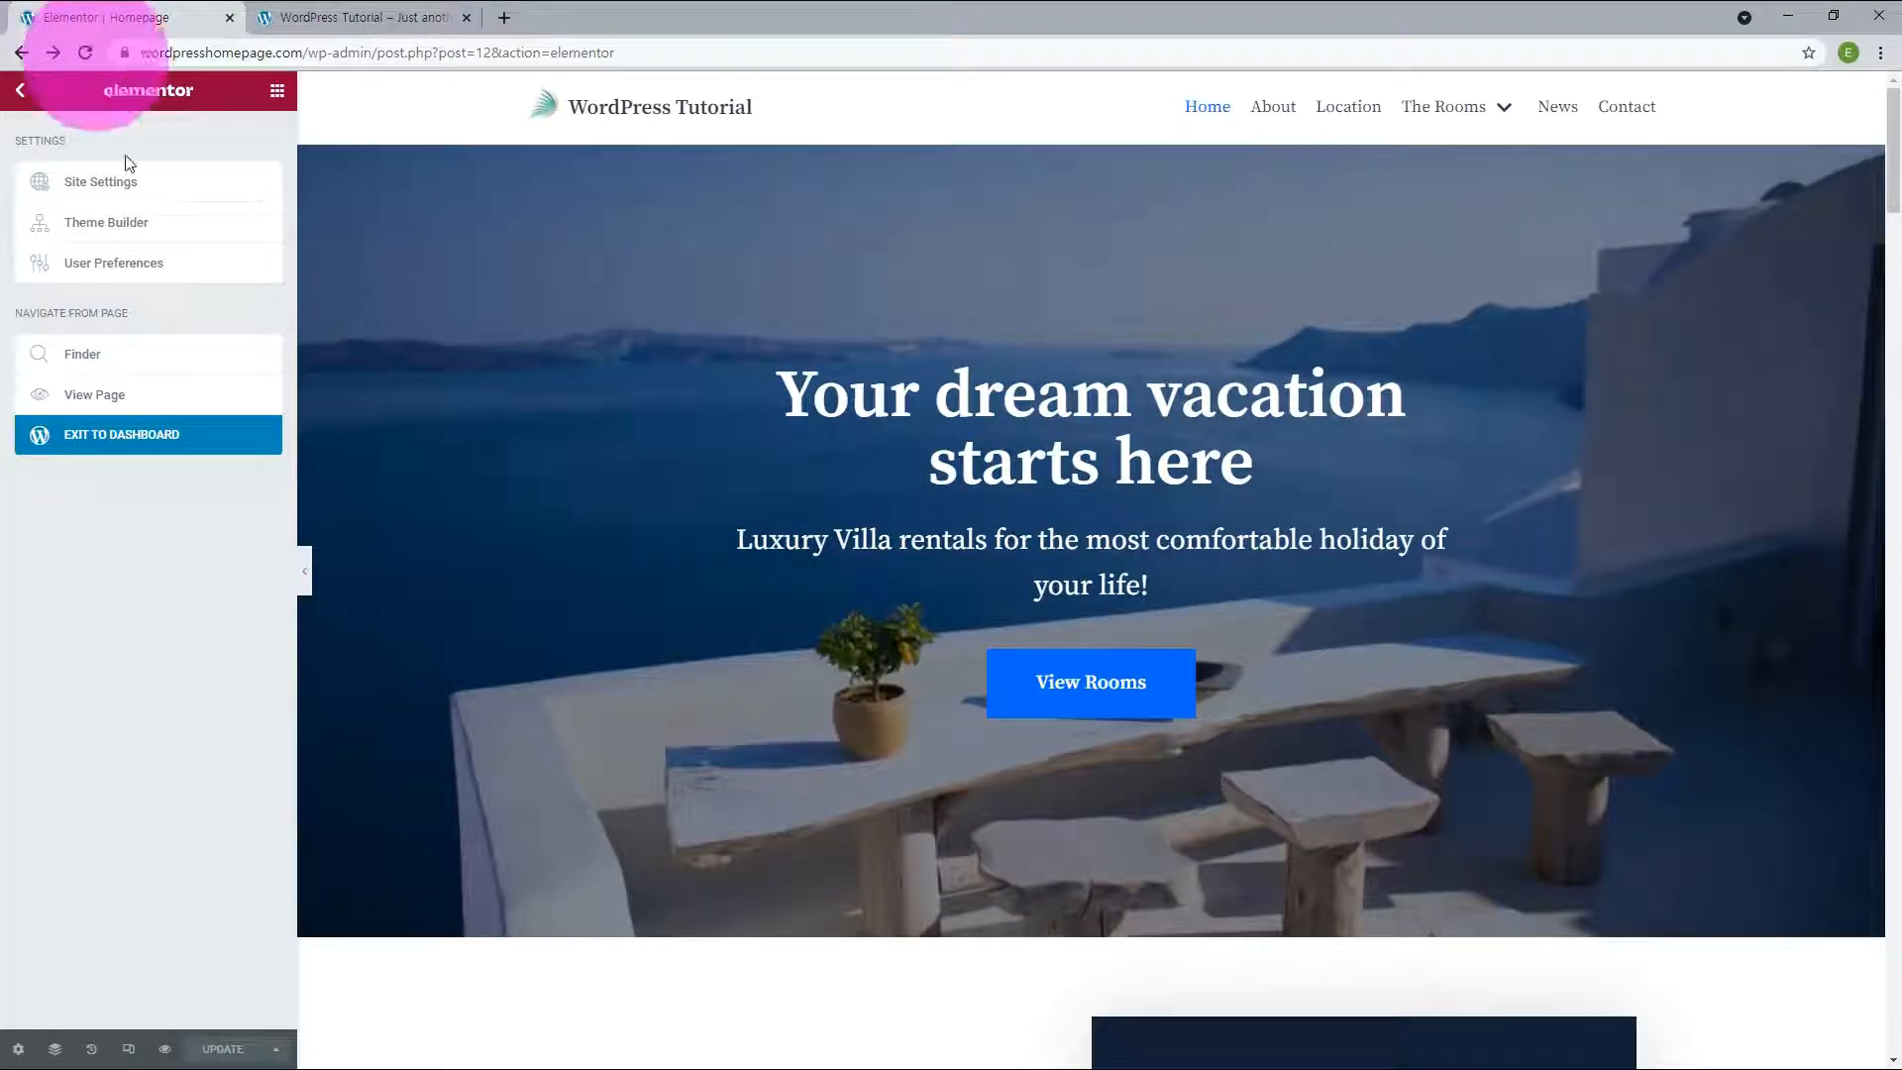
Search Elementor's Finder for "attractions" and open the Location page to look through it.
click(81, 358)
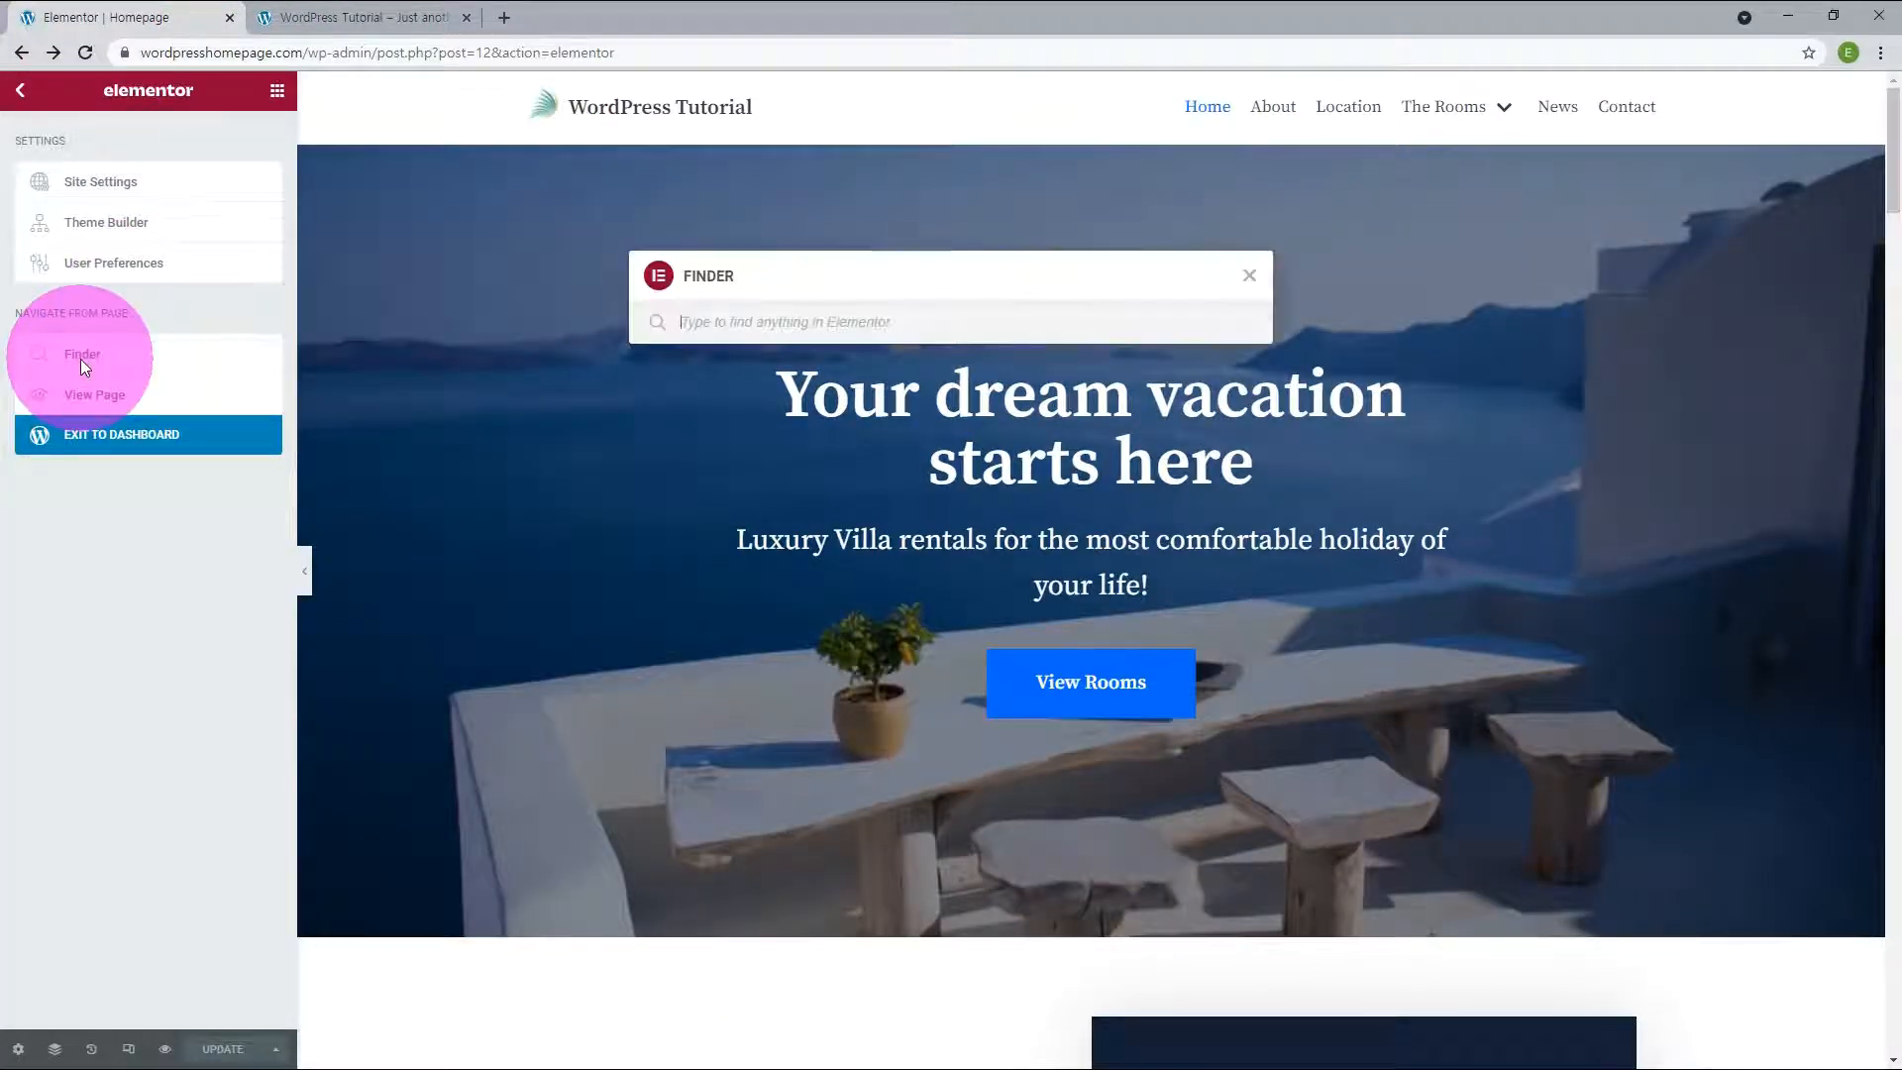
click(707, 321)
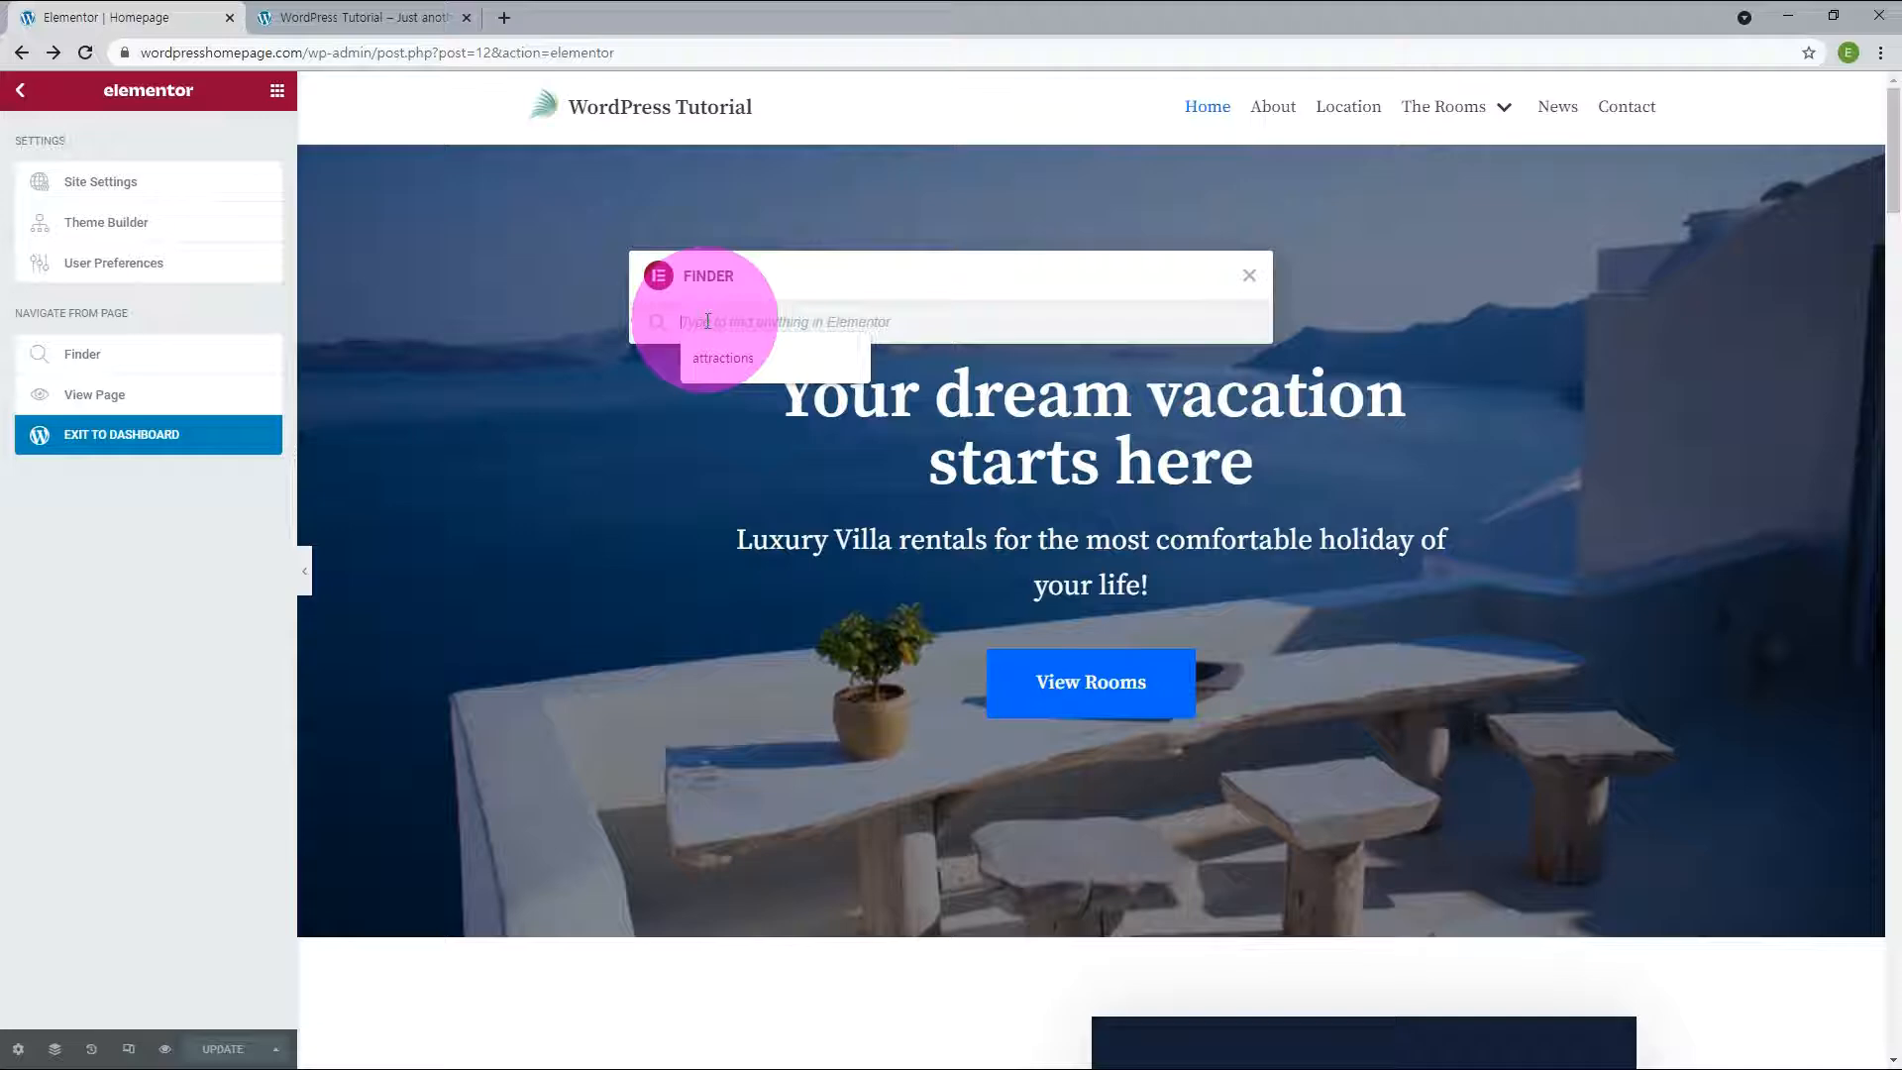
click(715, 359)
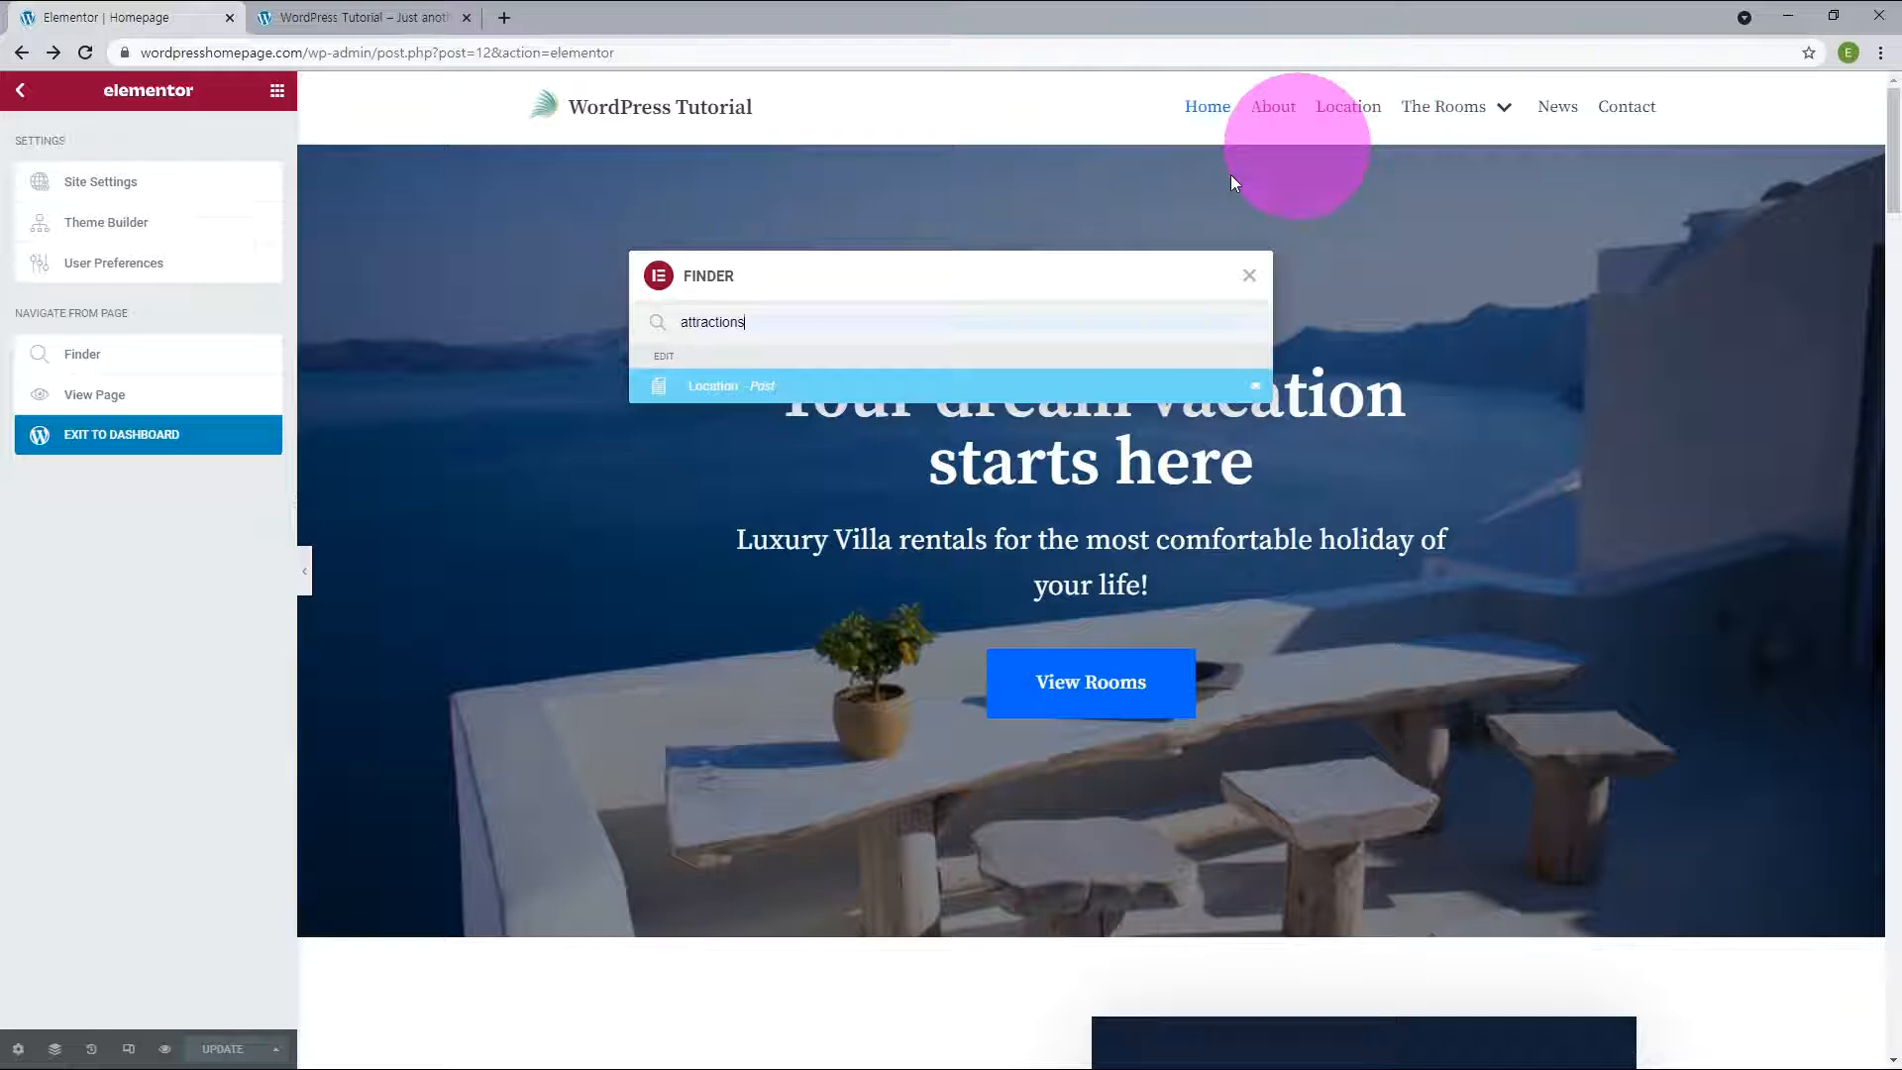
click(735, 386)
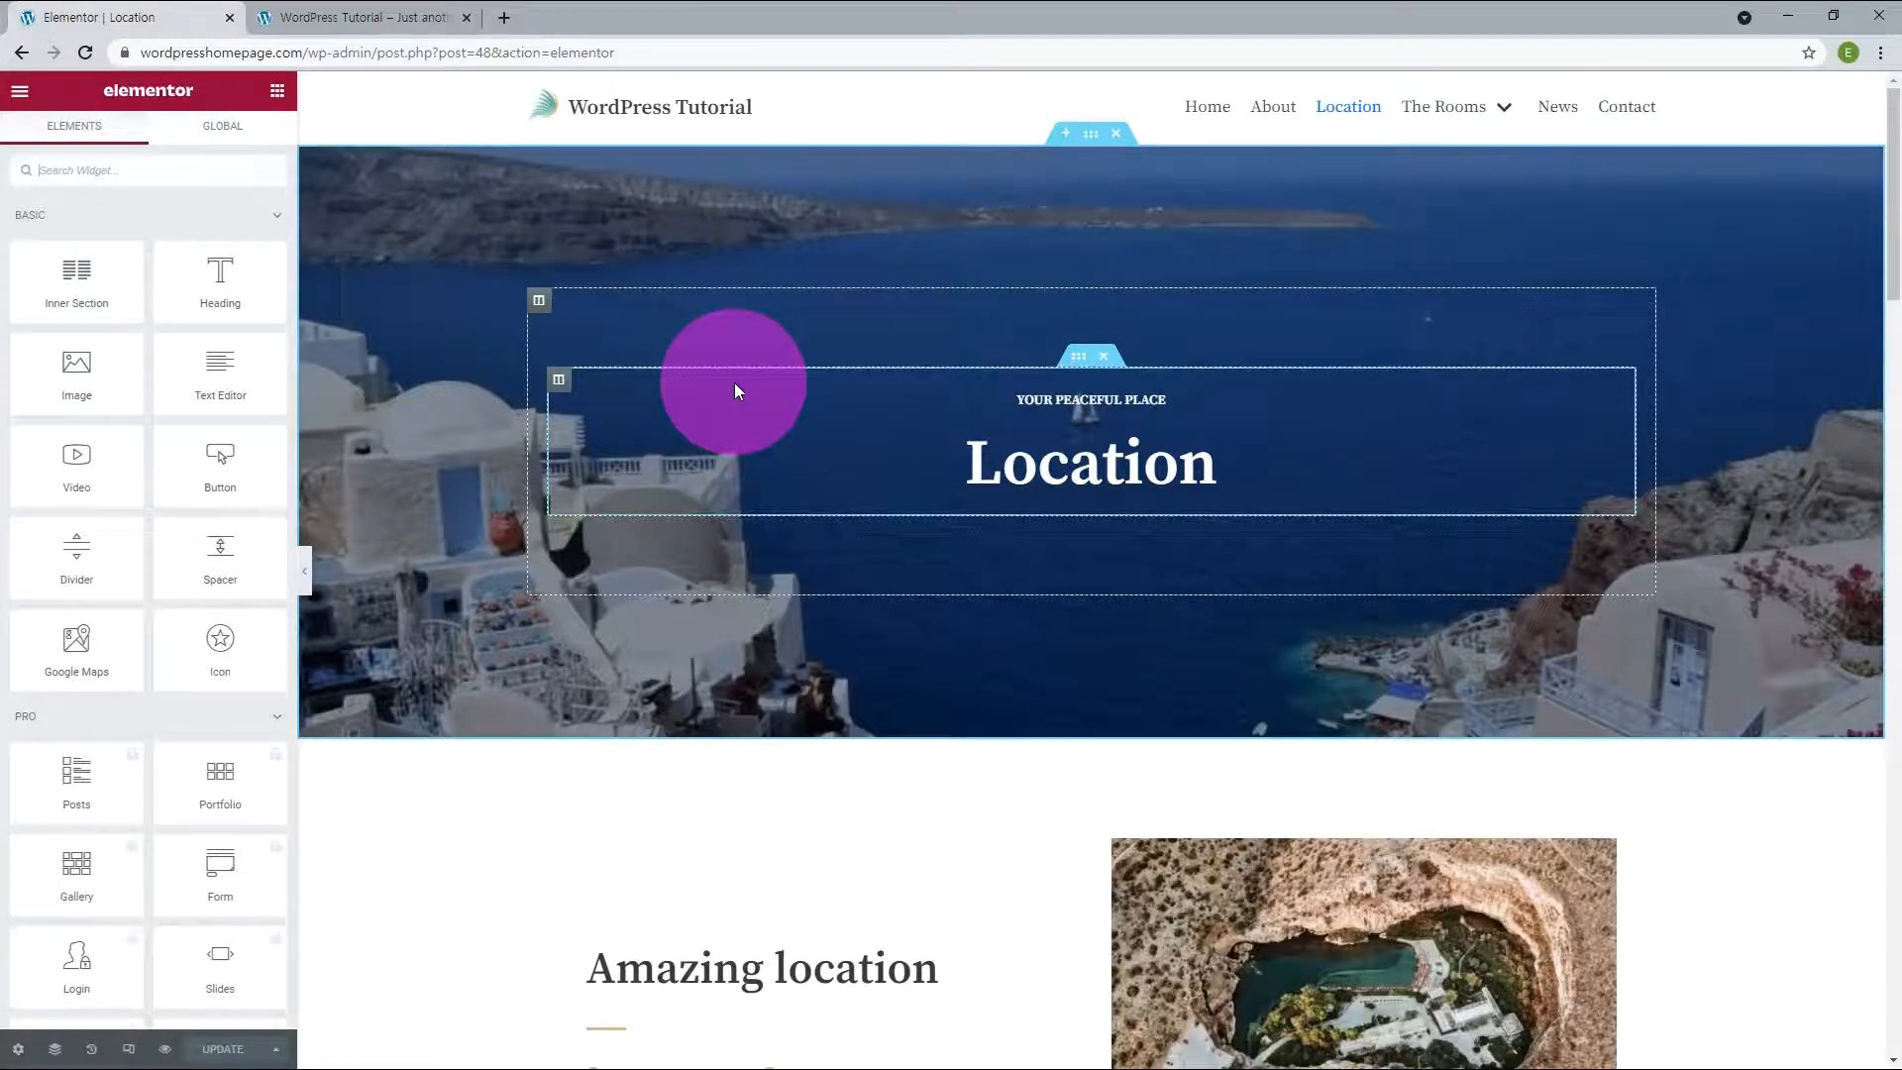
scroll(1012, 683, down, 10)
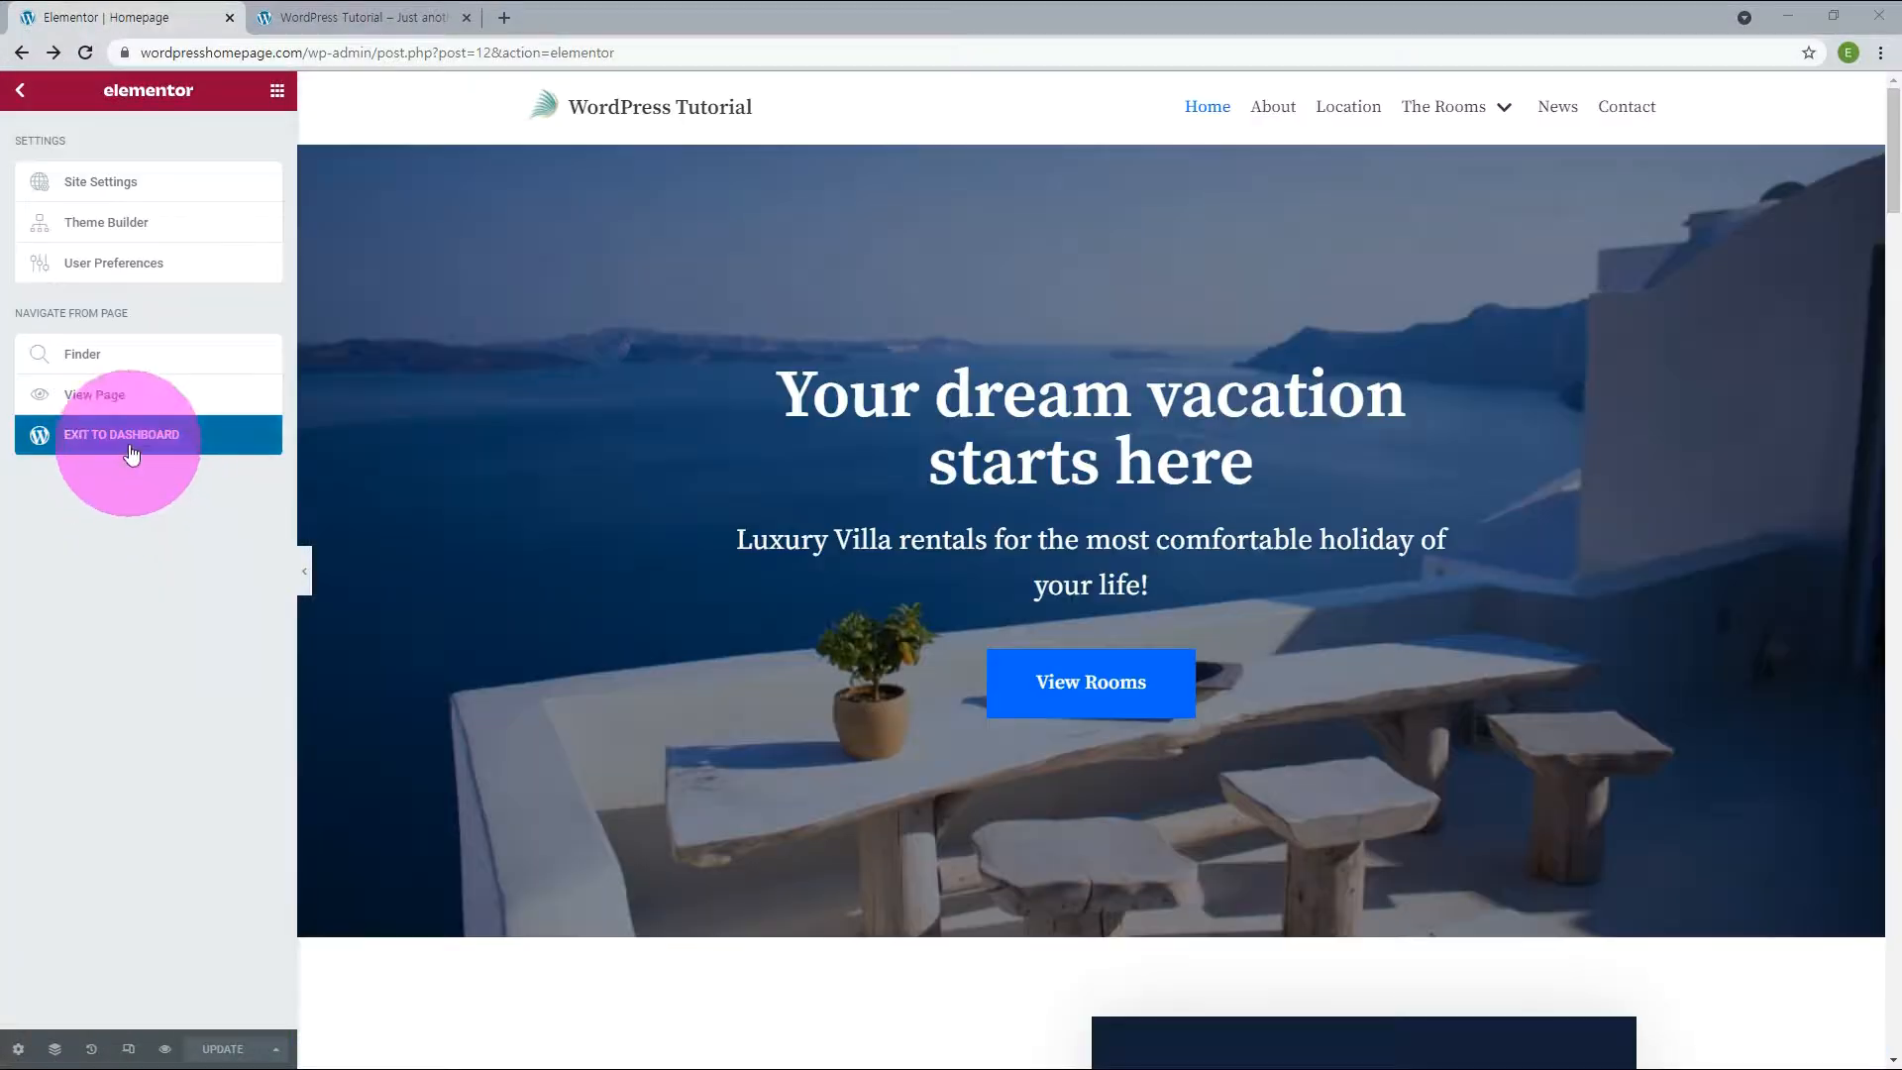
Exit Elementor to the WordPress page editor, dismiss the welcome guide, and reopen the Homepage with Elementor.
click(133, 448)
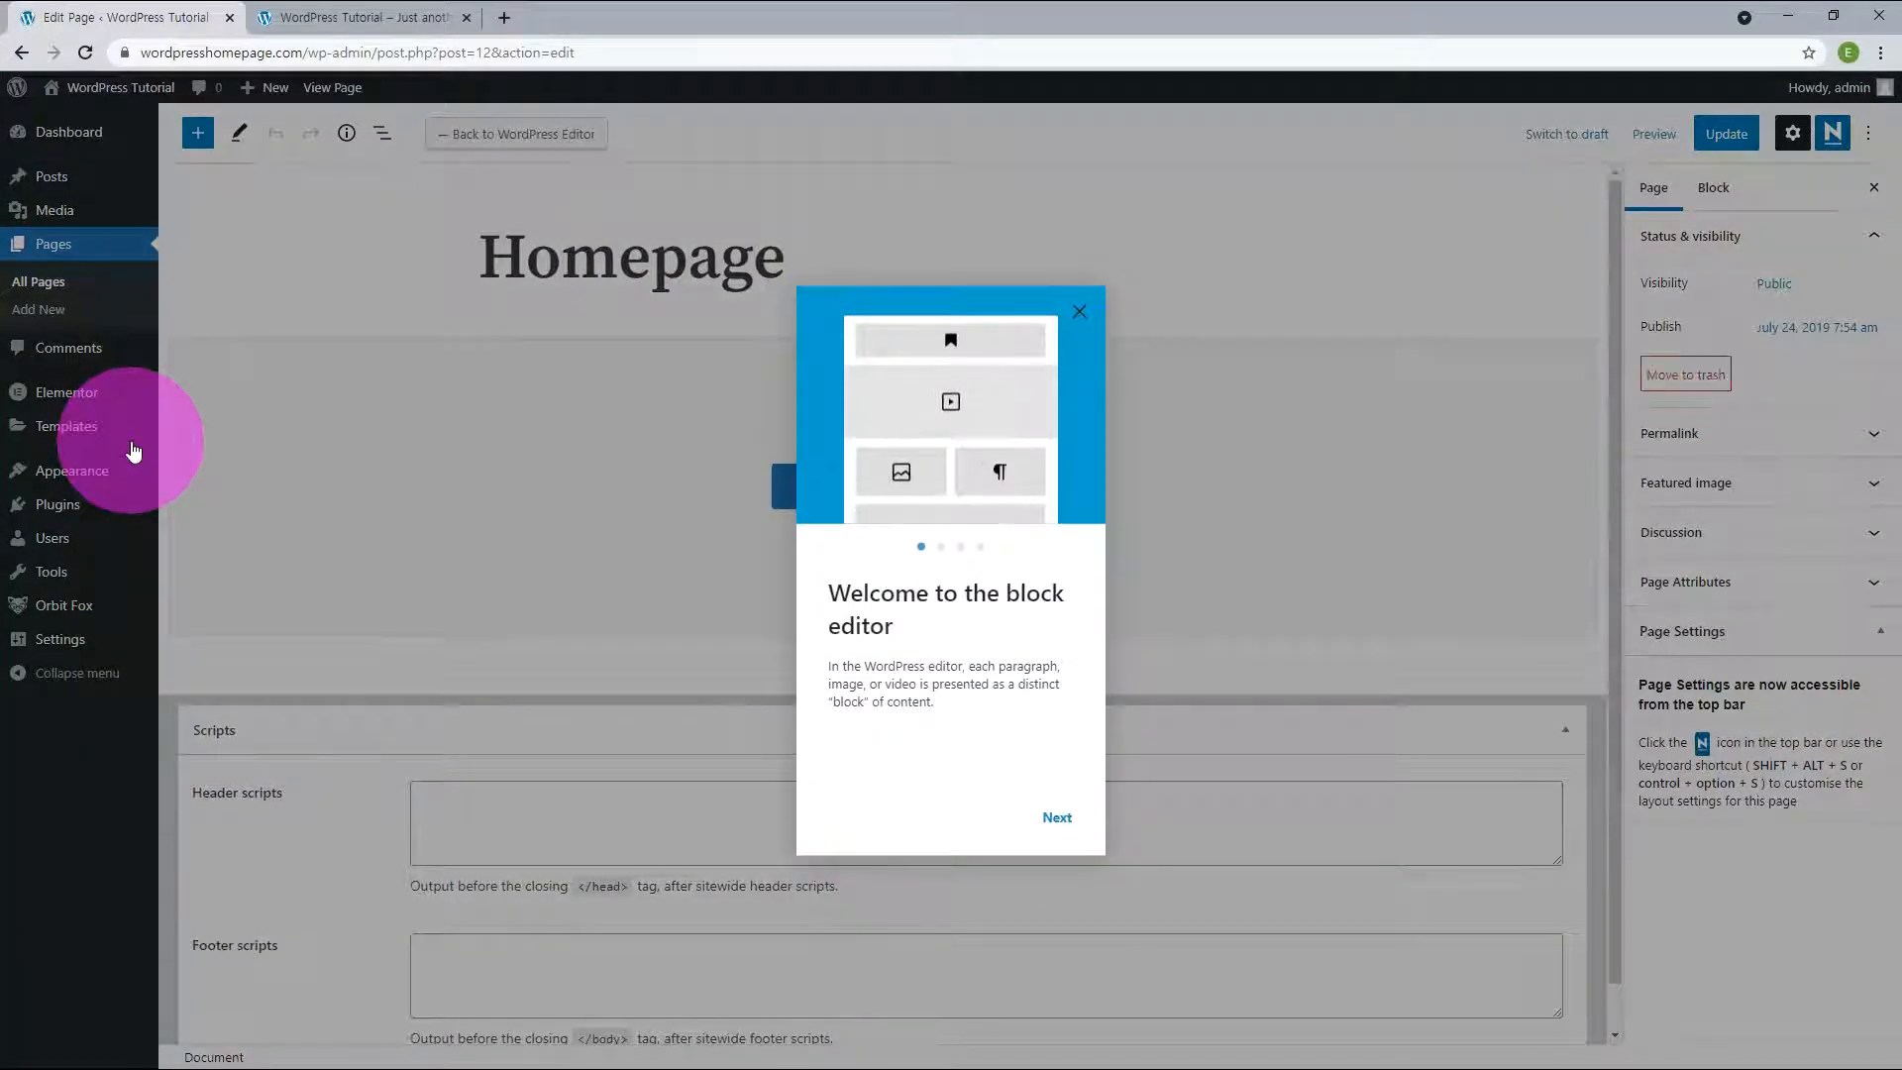
click(1081, 312)
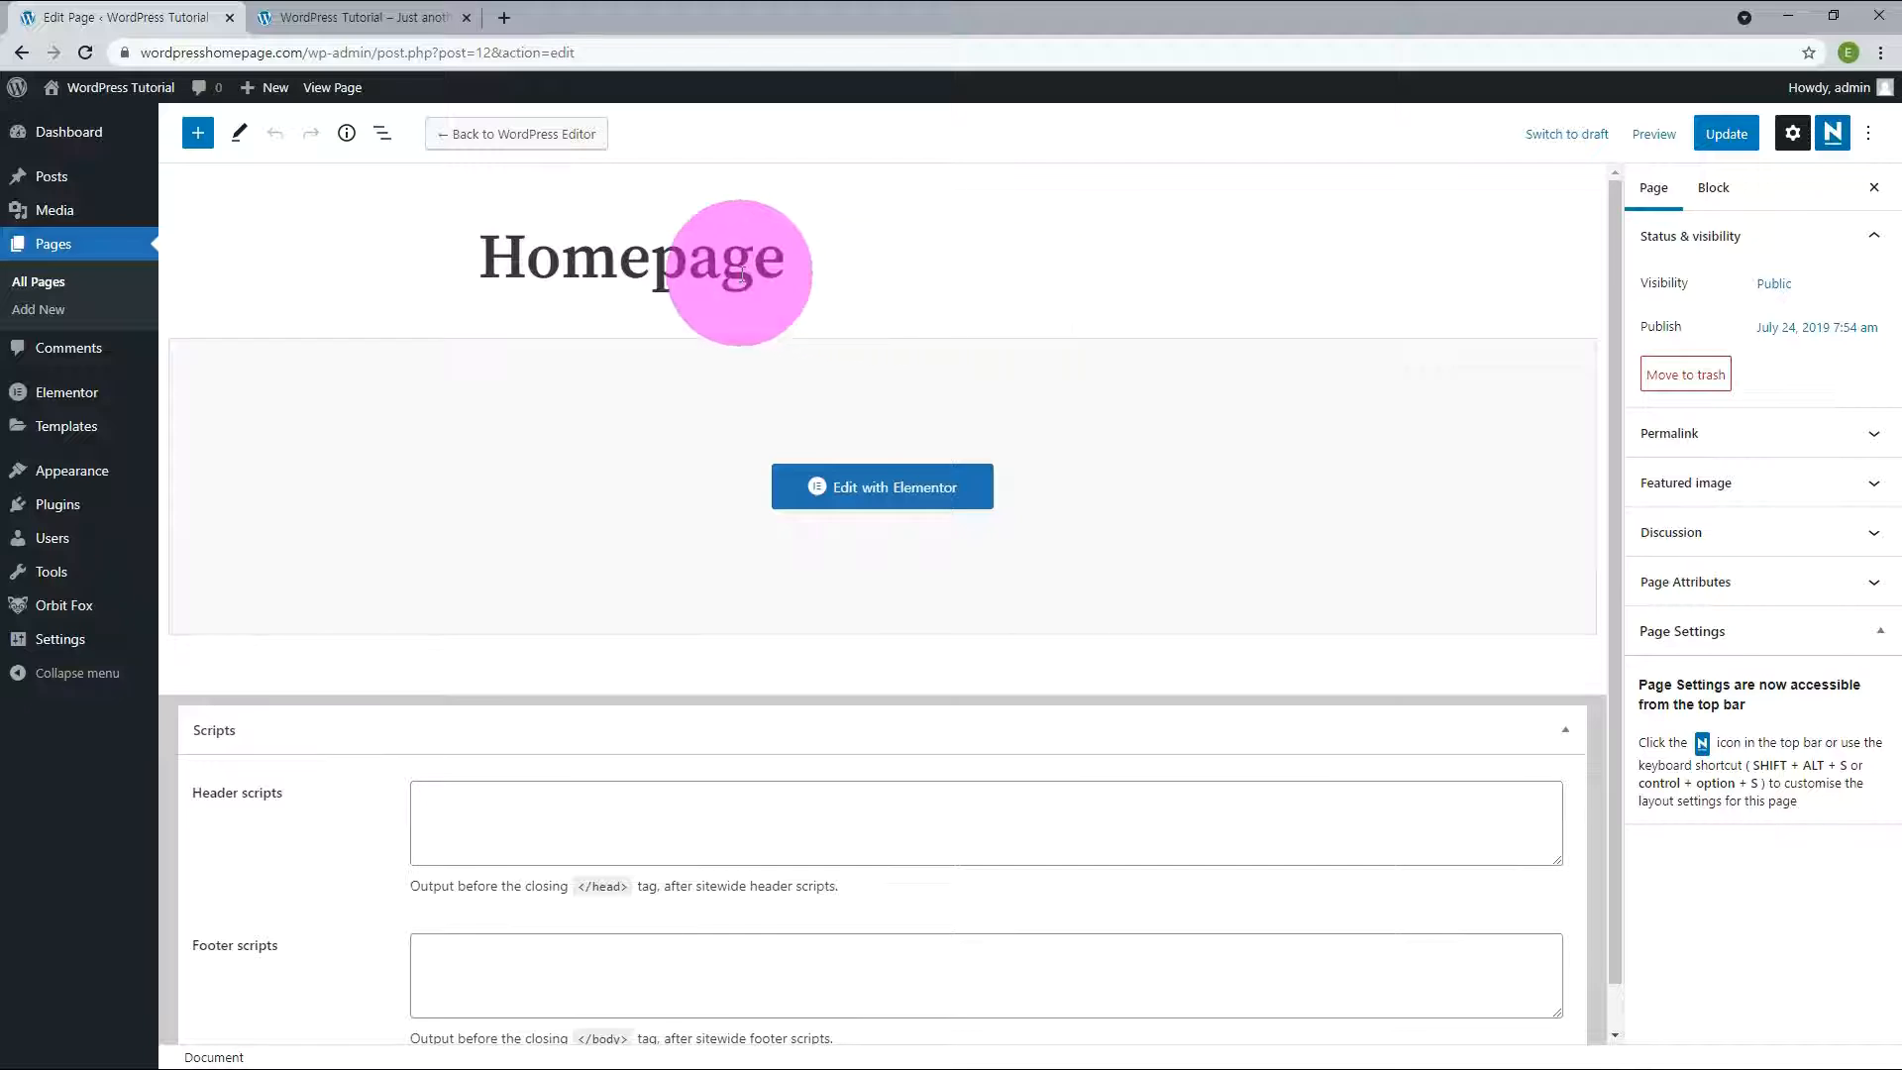
click(903, 486)
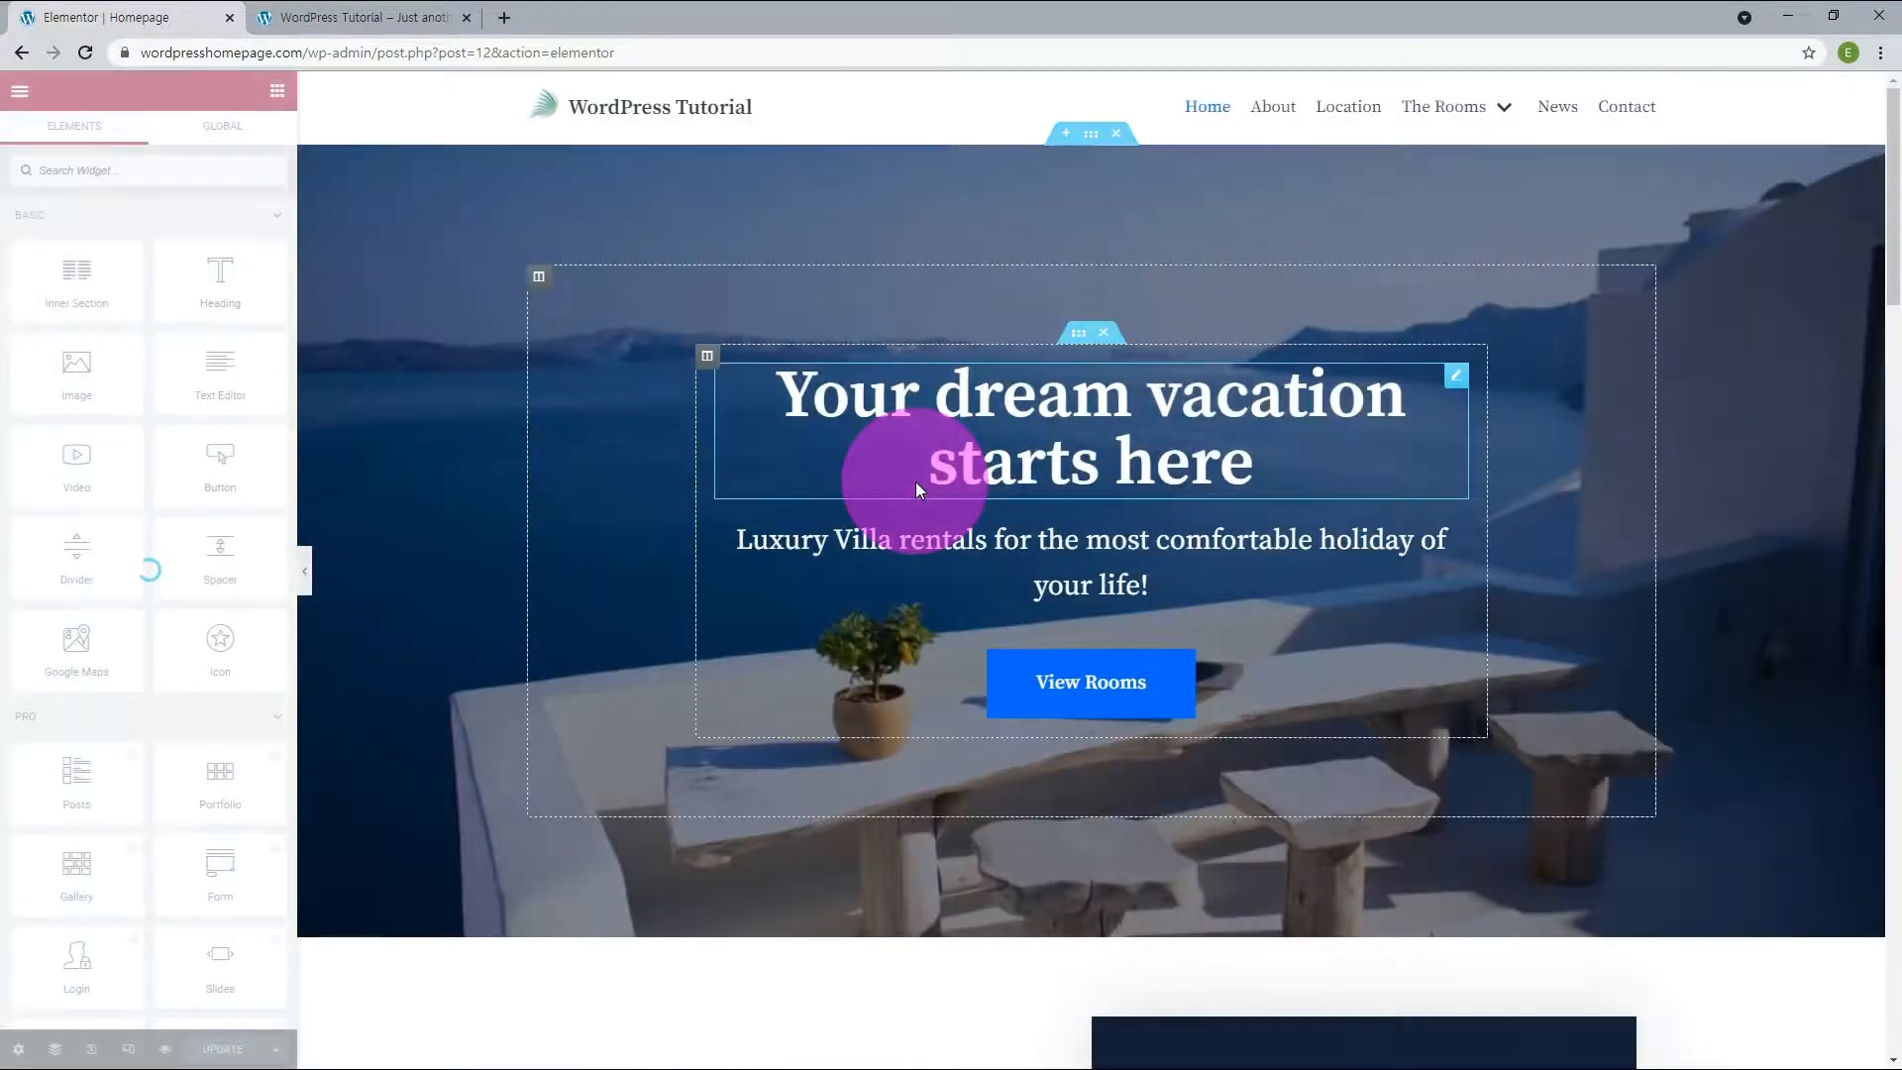
Open the Theme Builder and look over the site parts it offers.
click(20, 91)
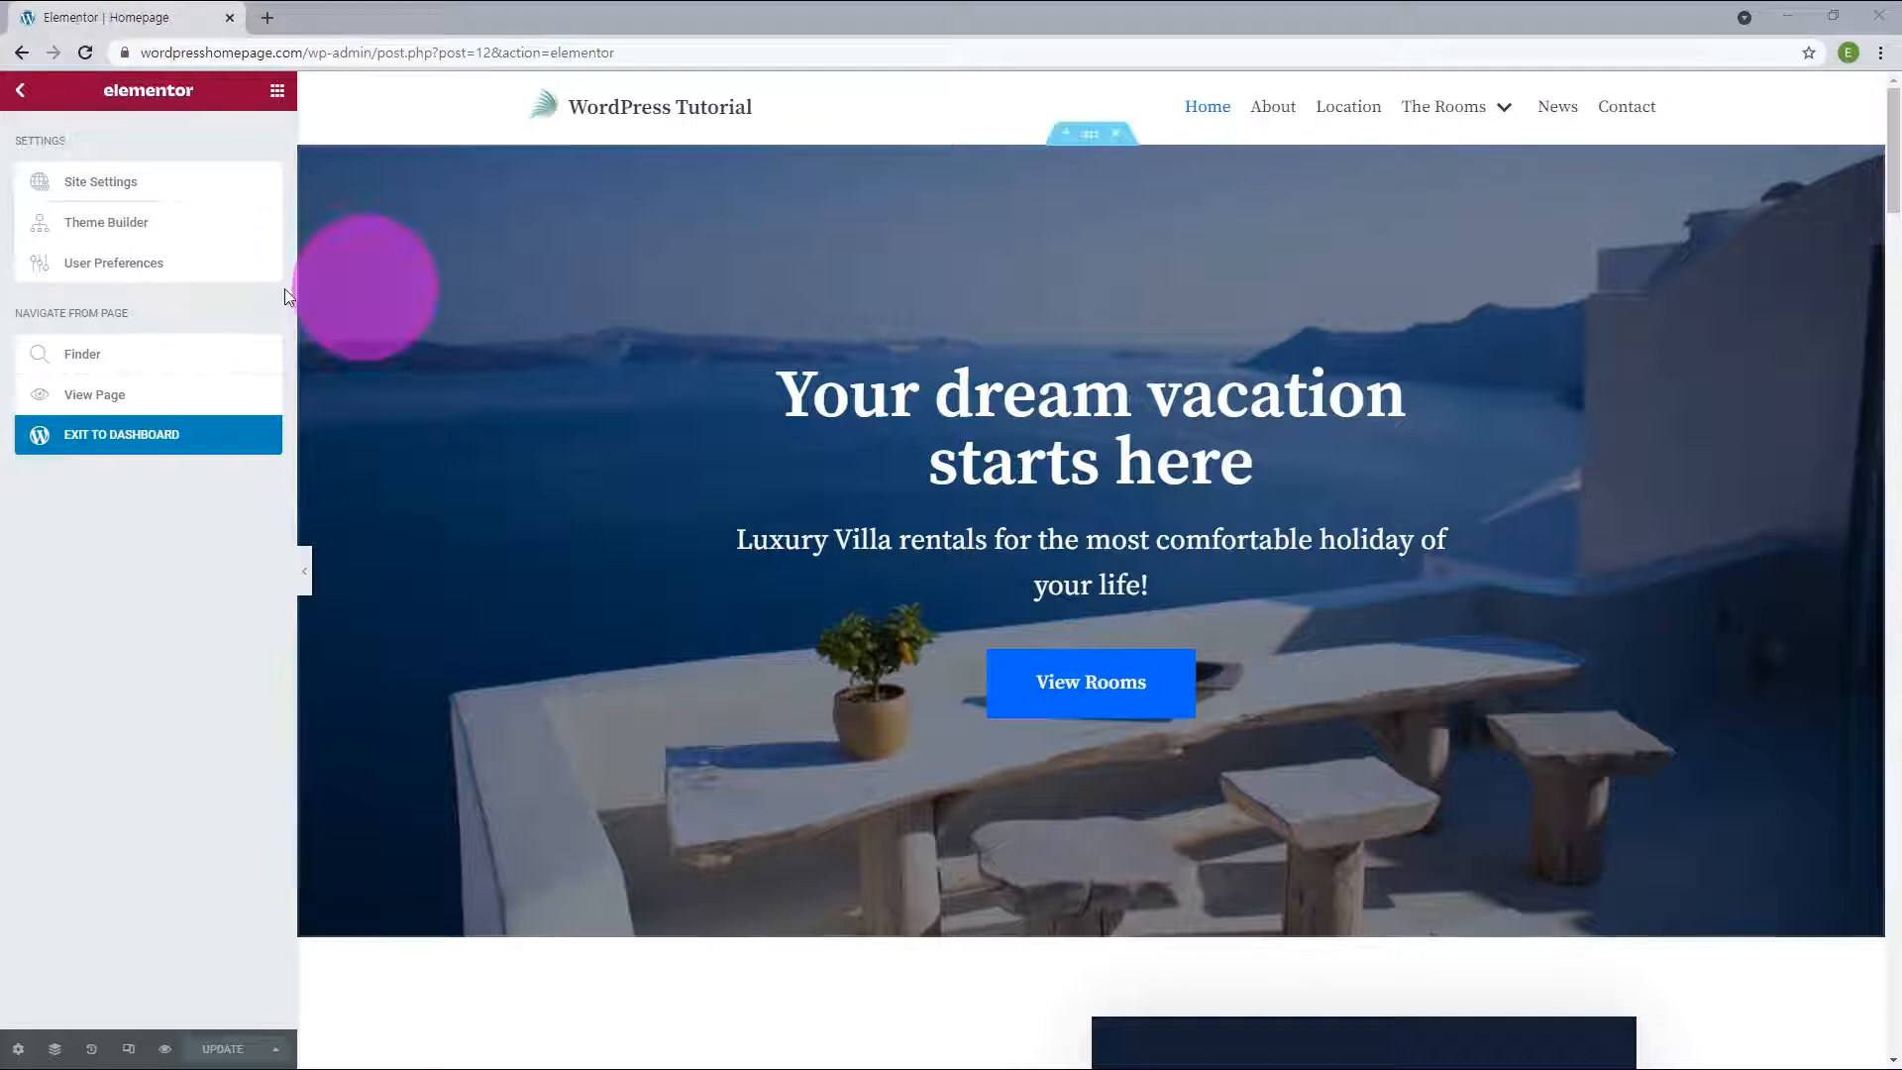
click(134, 229)
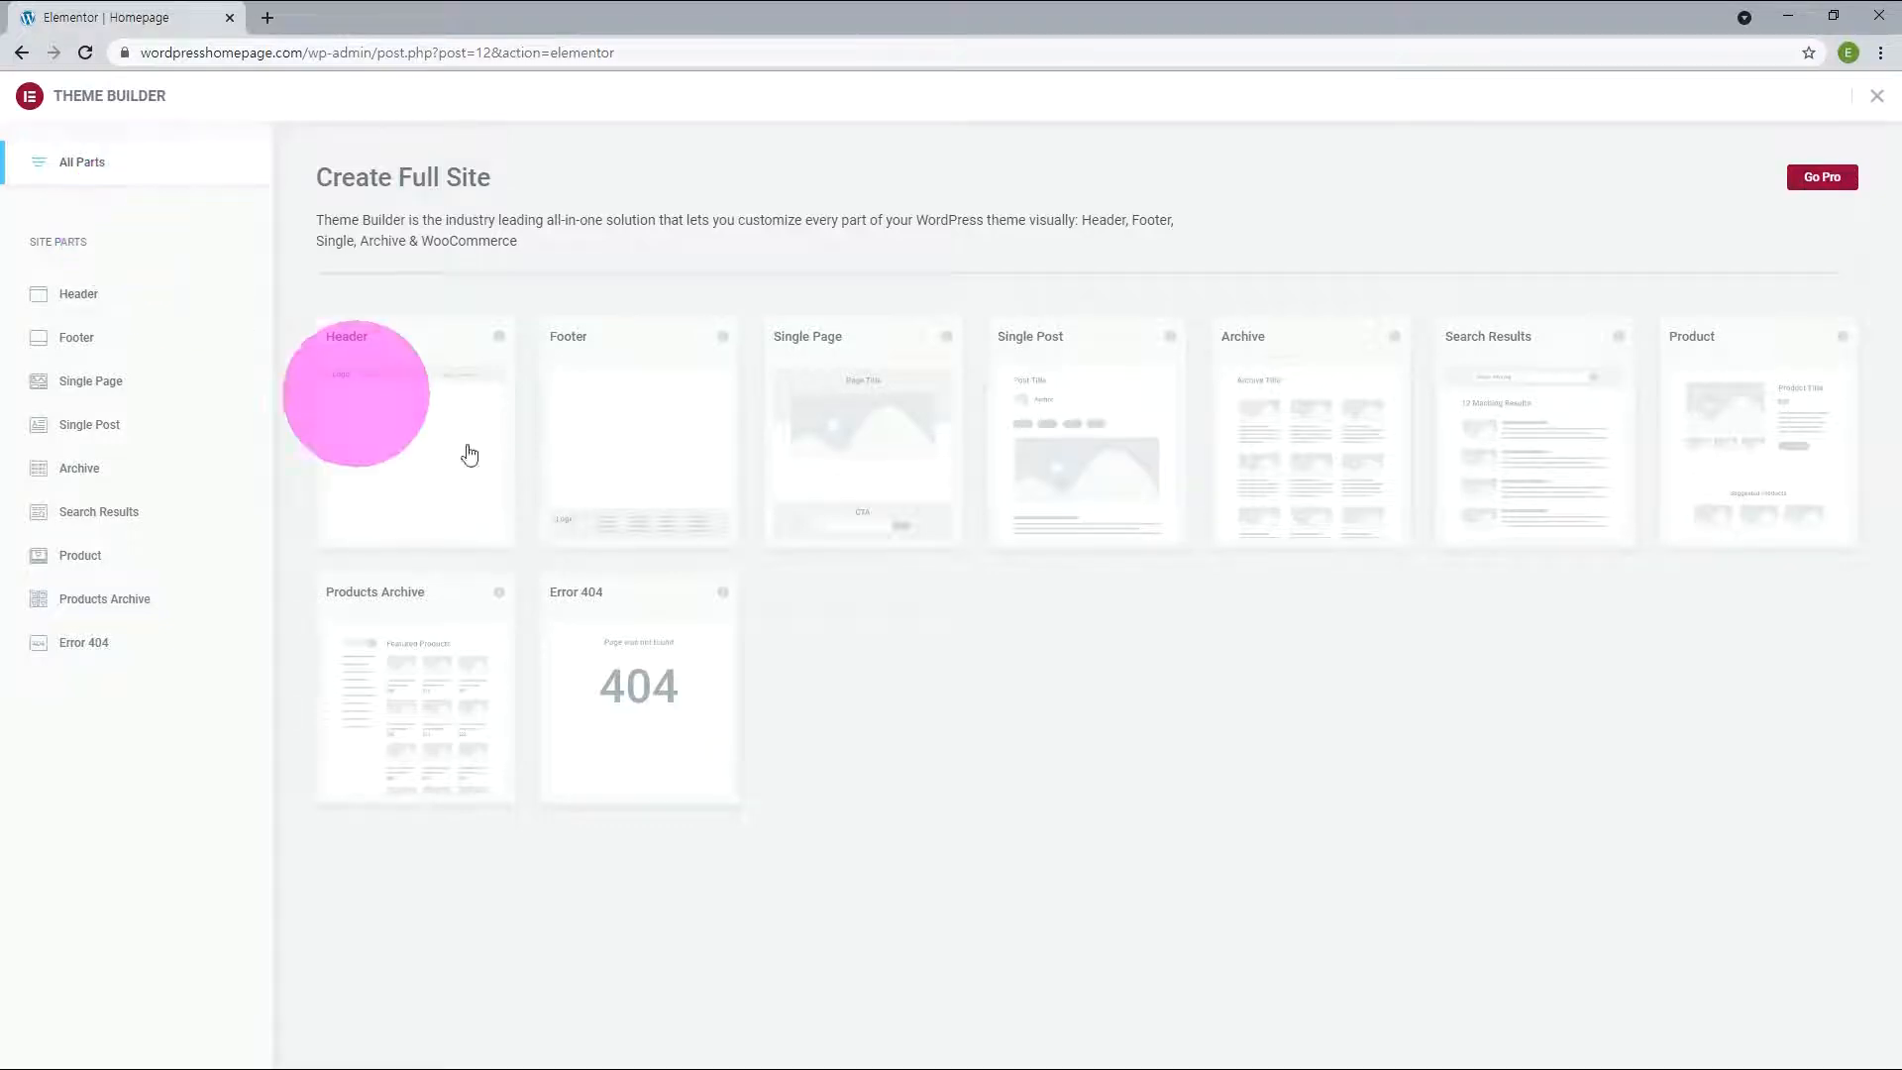
mouse_move(715, 514)
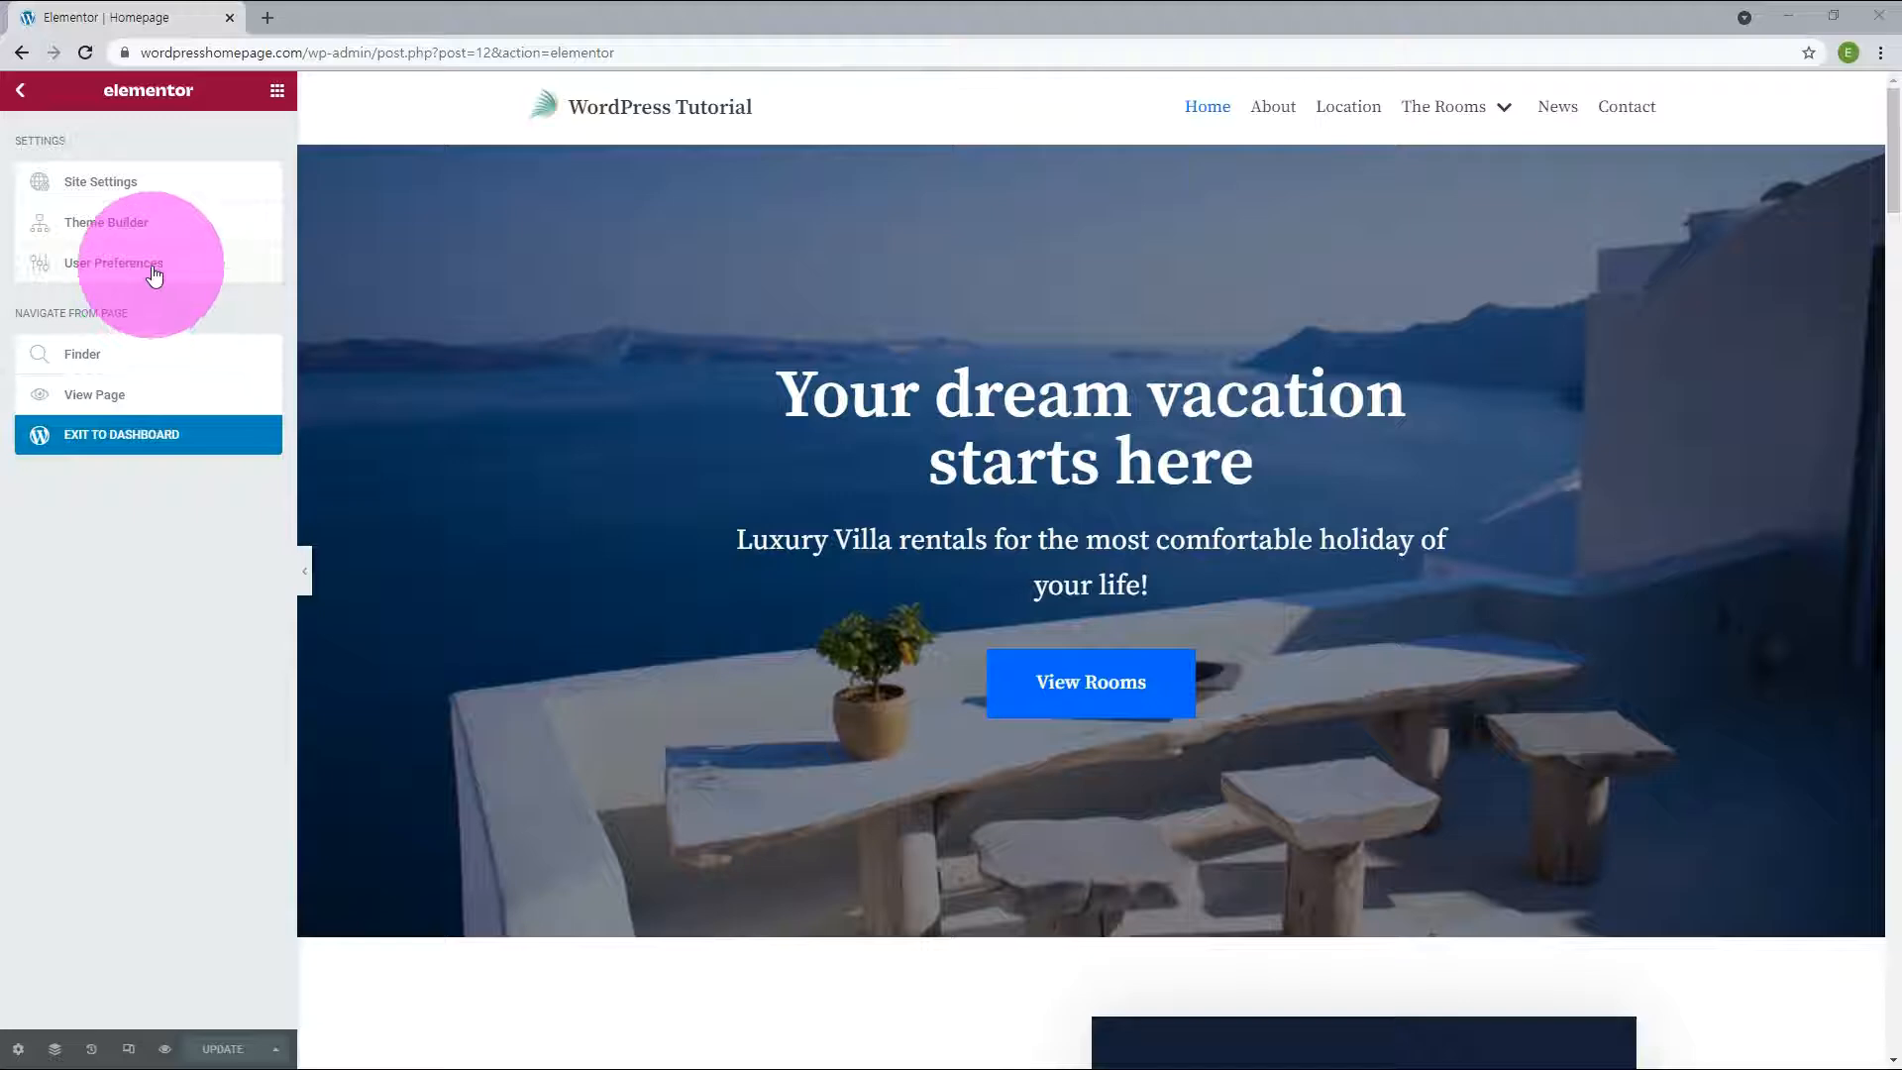
Enable Editing Handles in Elementor's user preferences.
click(154, 268)
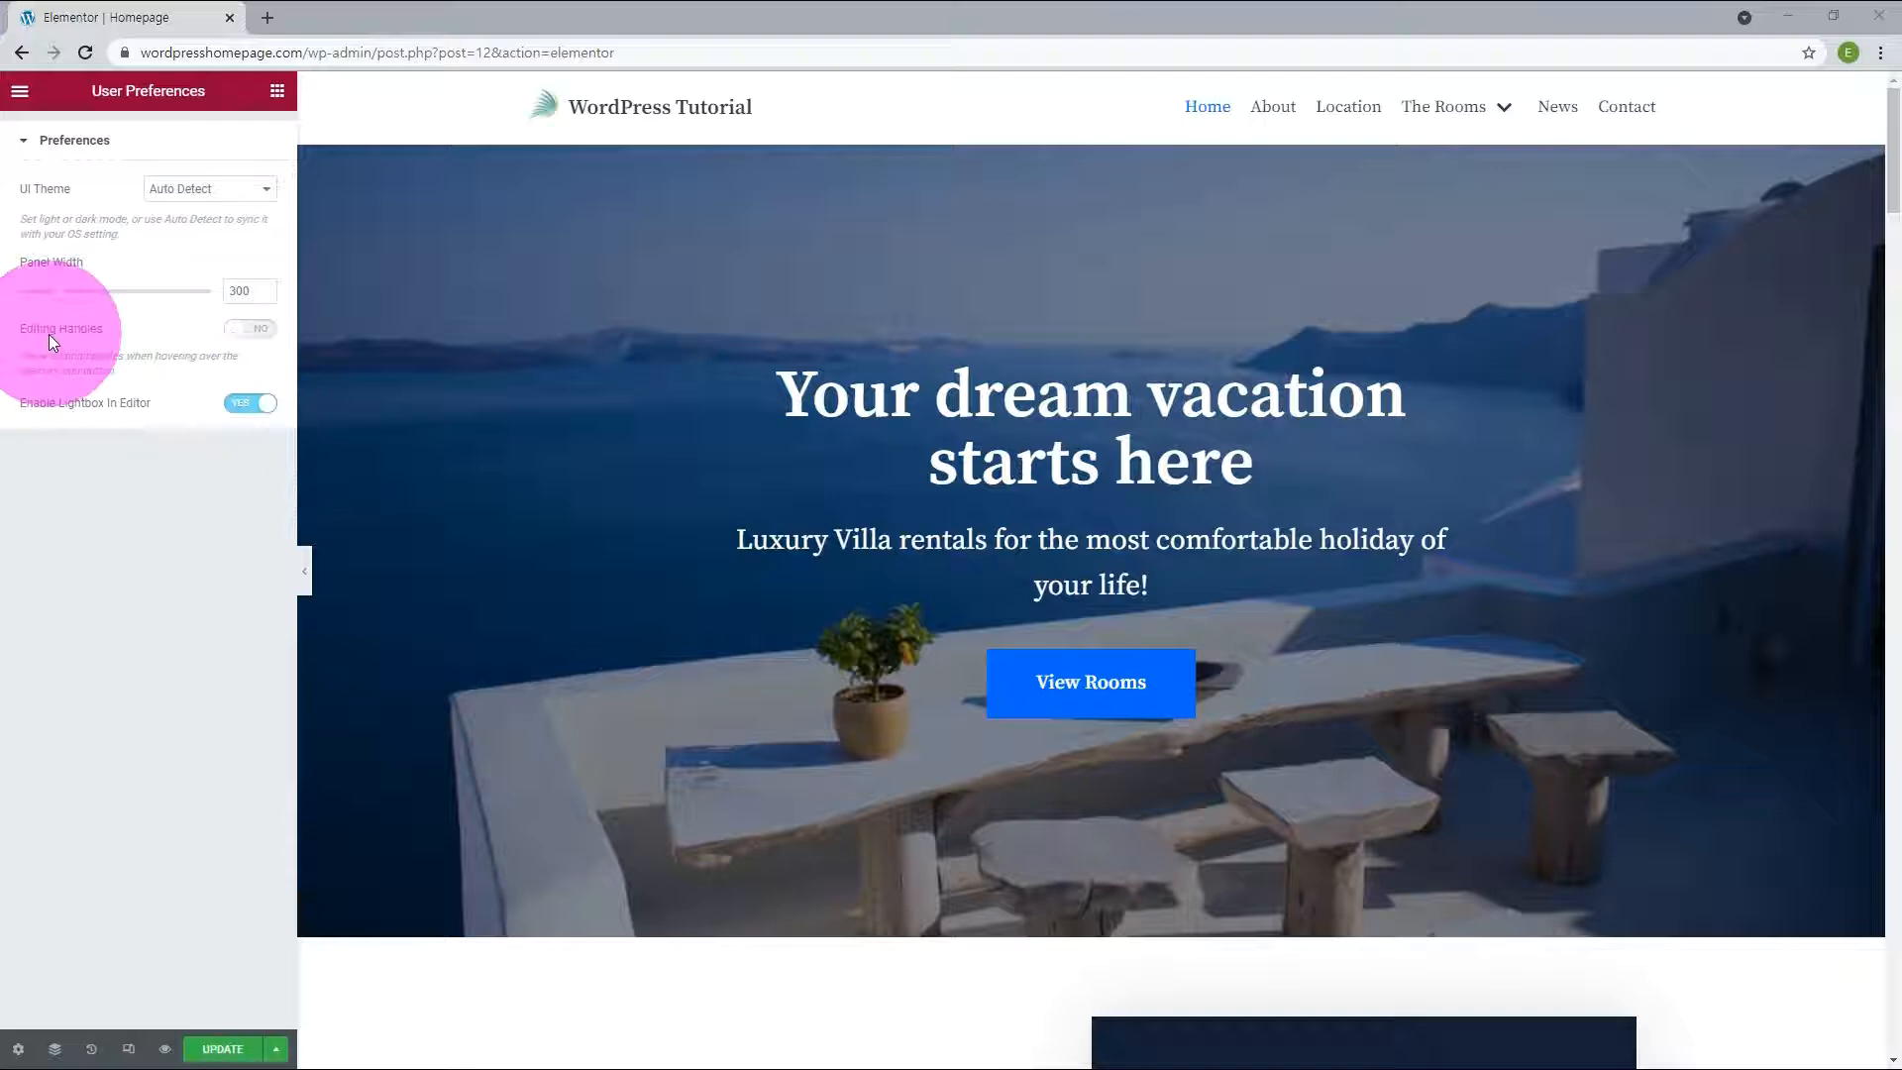
triple_click(44, 335)
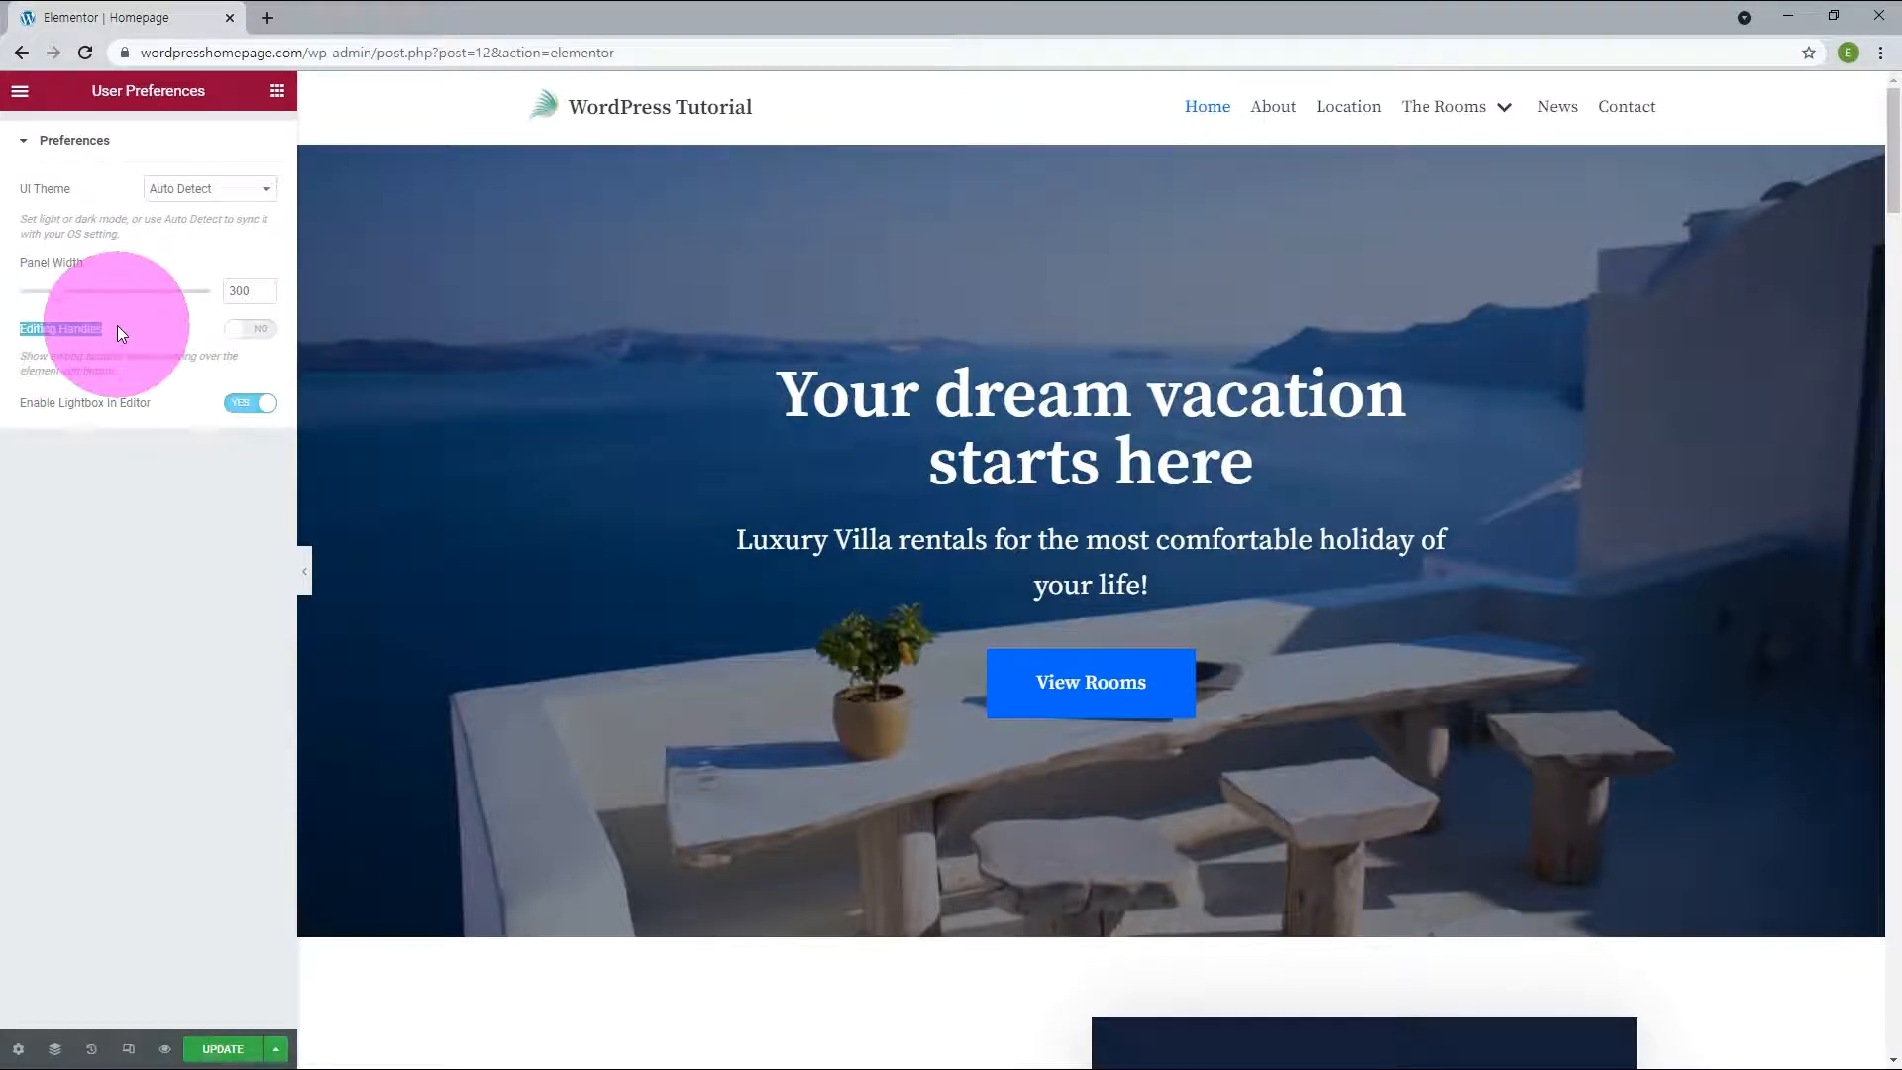
click(249, 332)
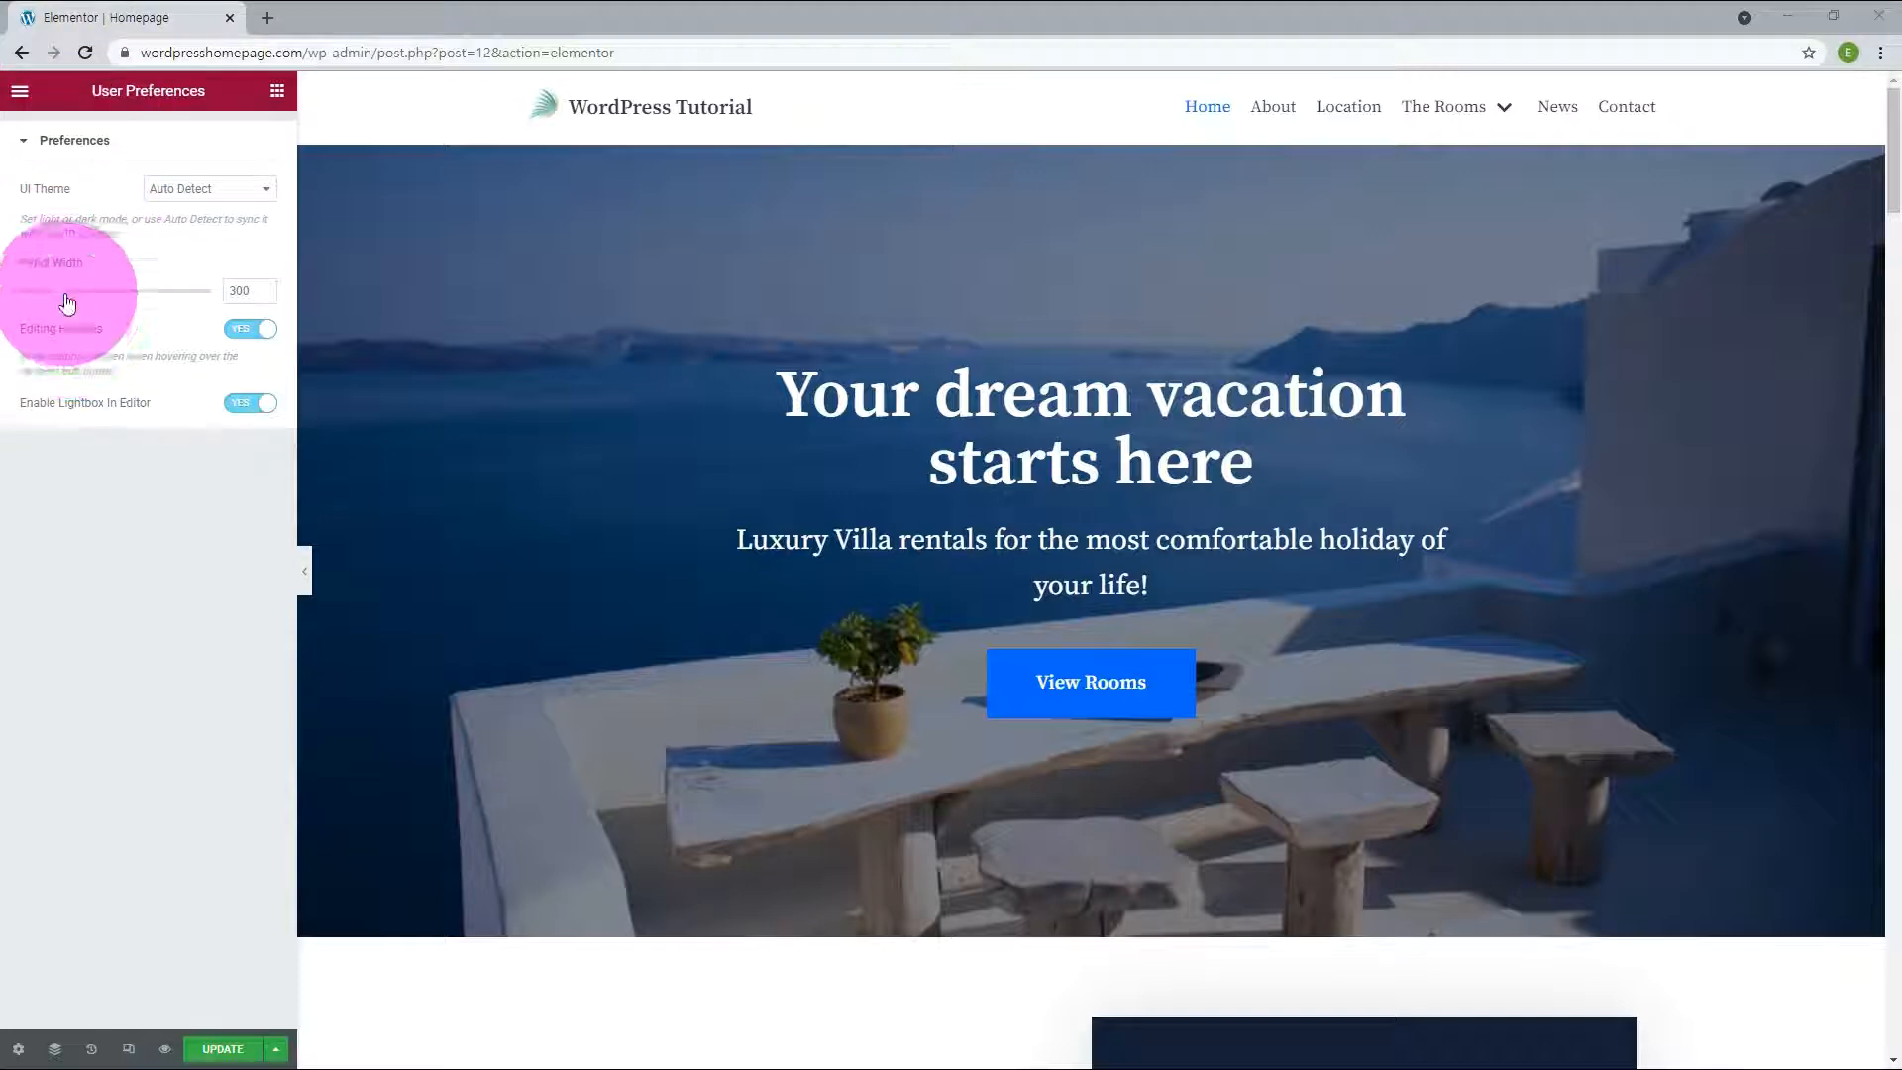
Widen the editor panel to 387 and bring its width back to 300.
drag(67, 302, 104, 299)
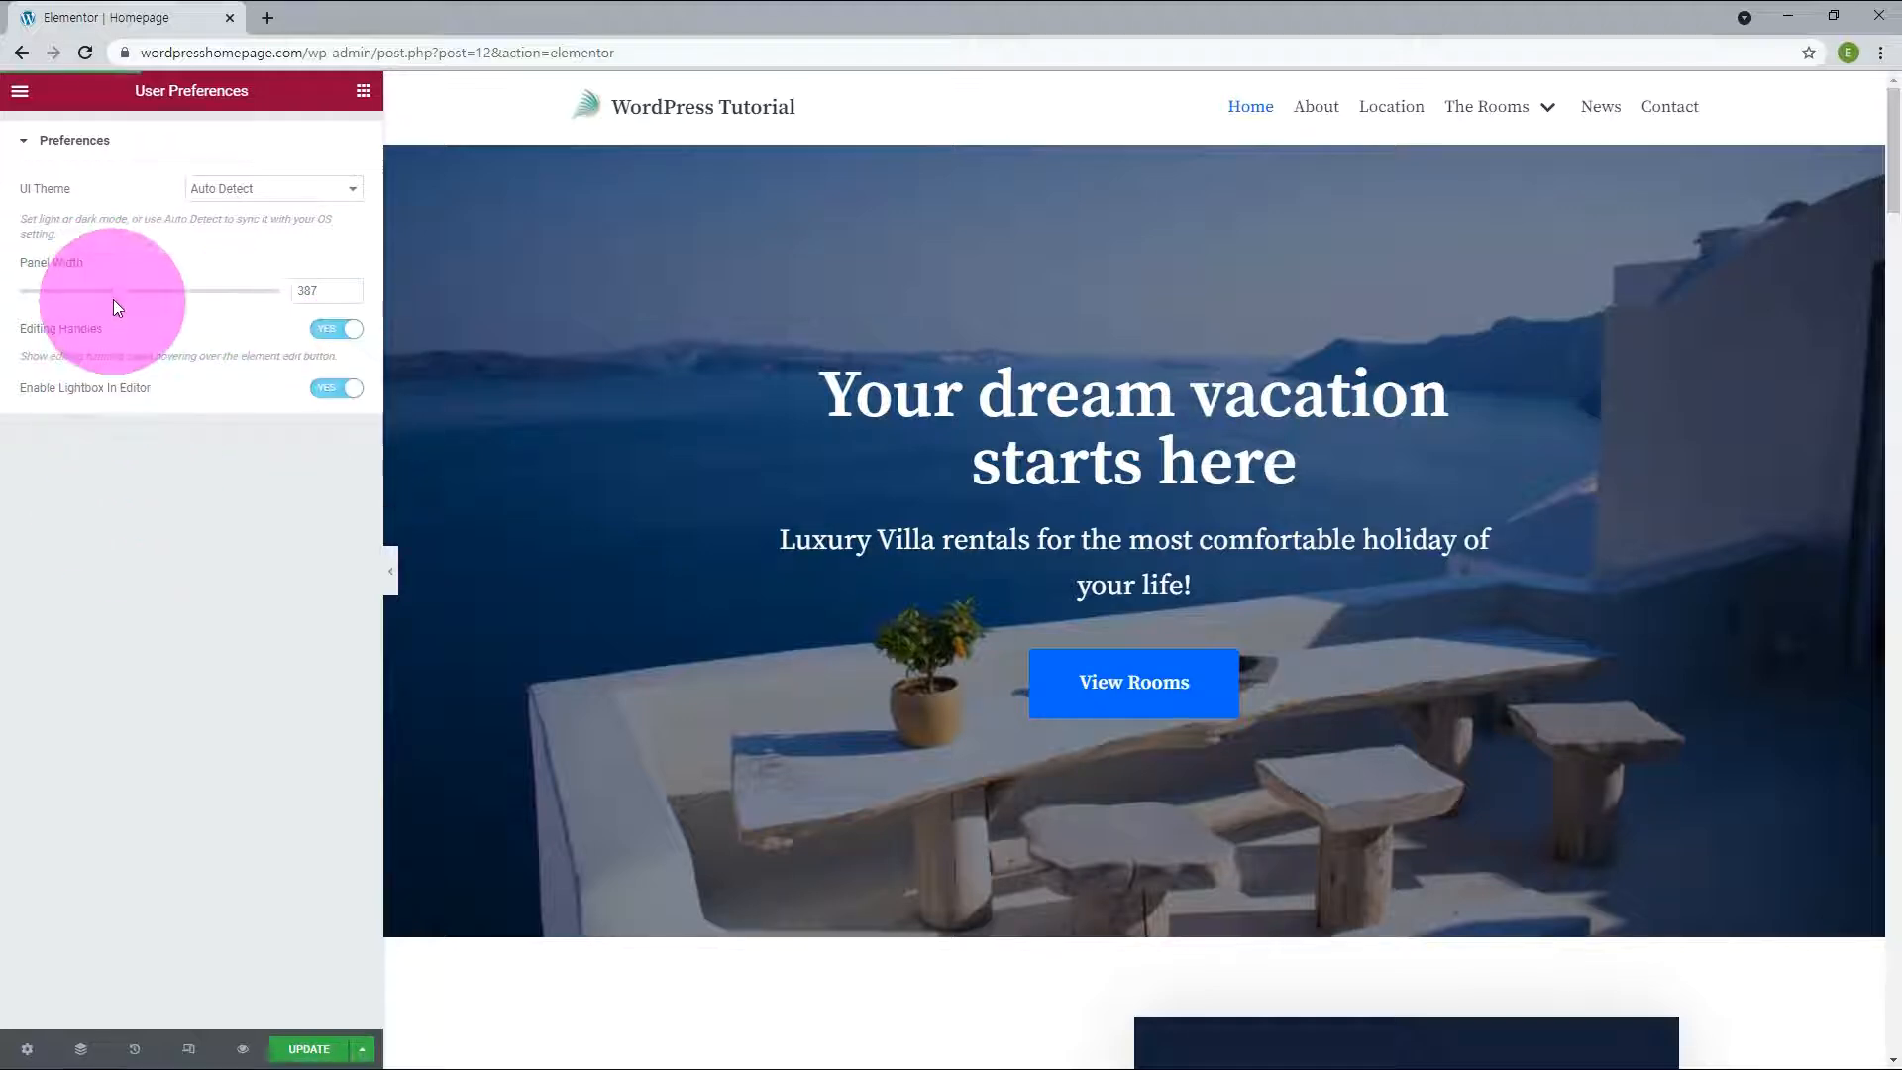
drag(85, 305, 59, 293)
Try the Light UI theme for the editor and change it to Dark.
click(229, 198)
click(182, 224)
click(191, 189)
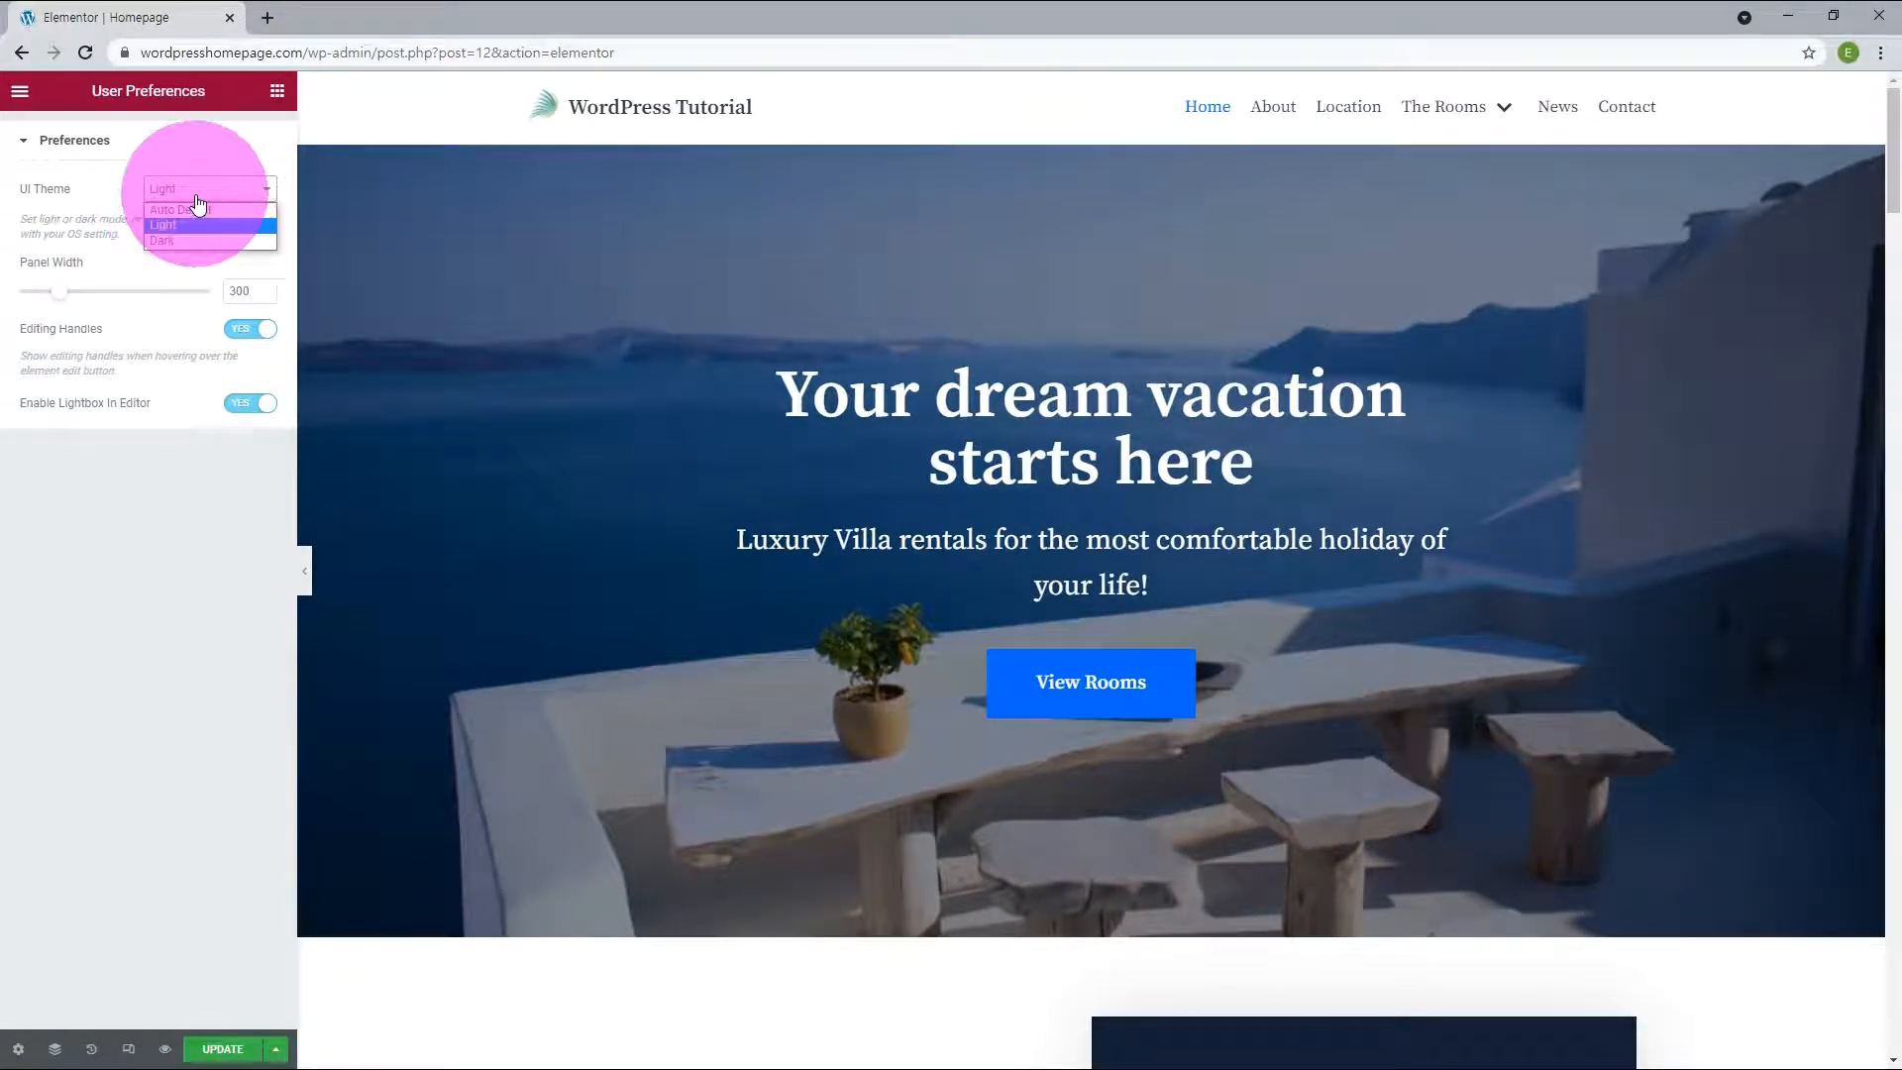
click(166, 241)
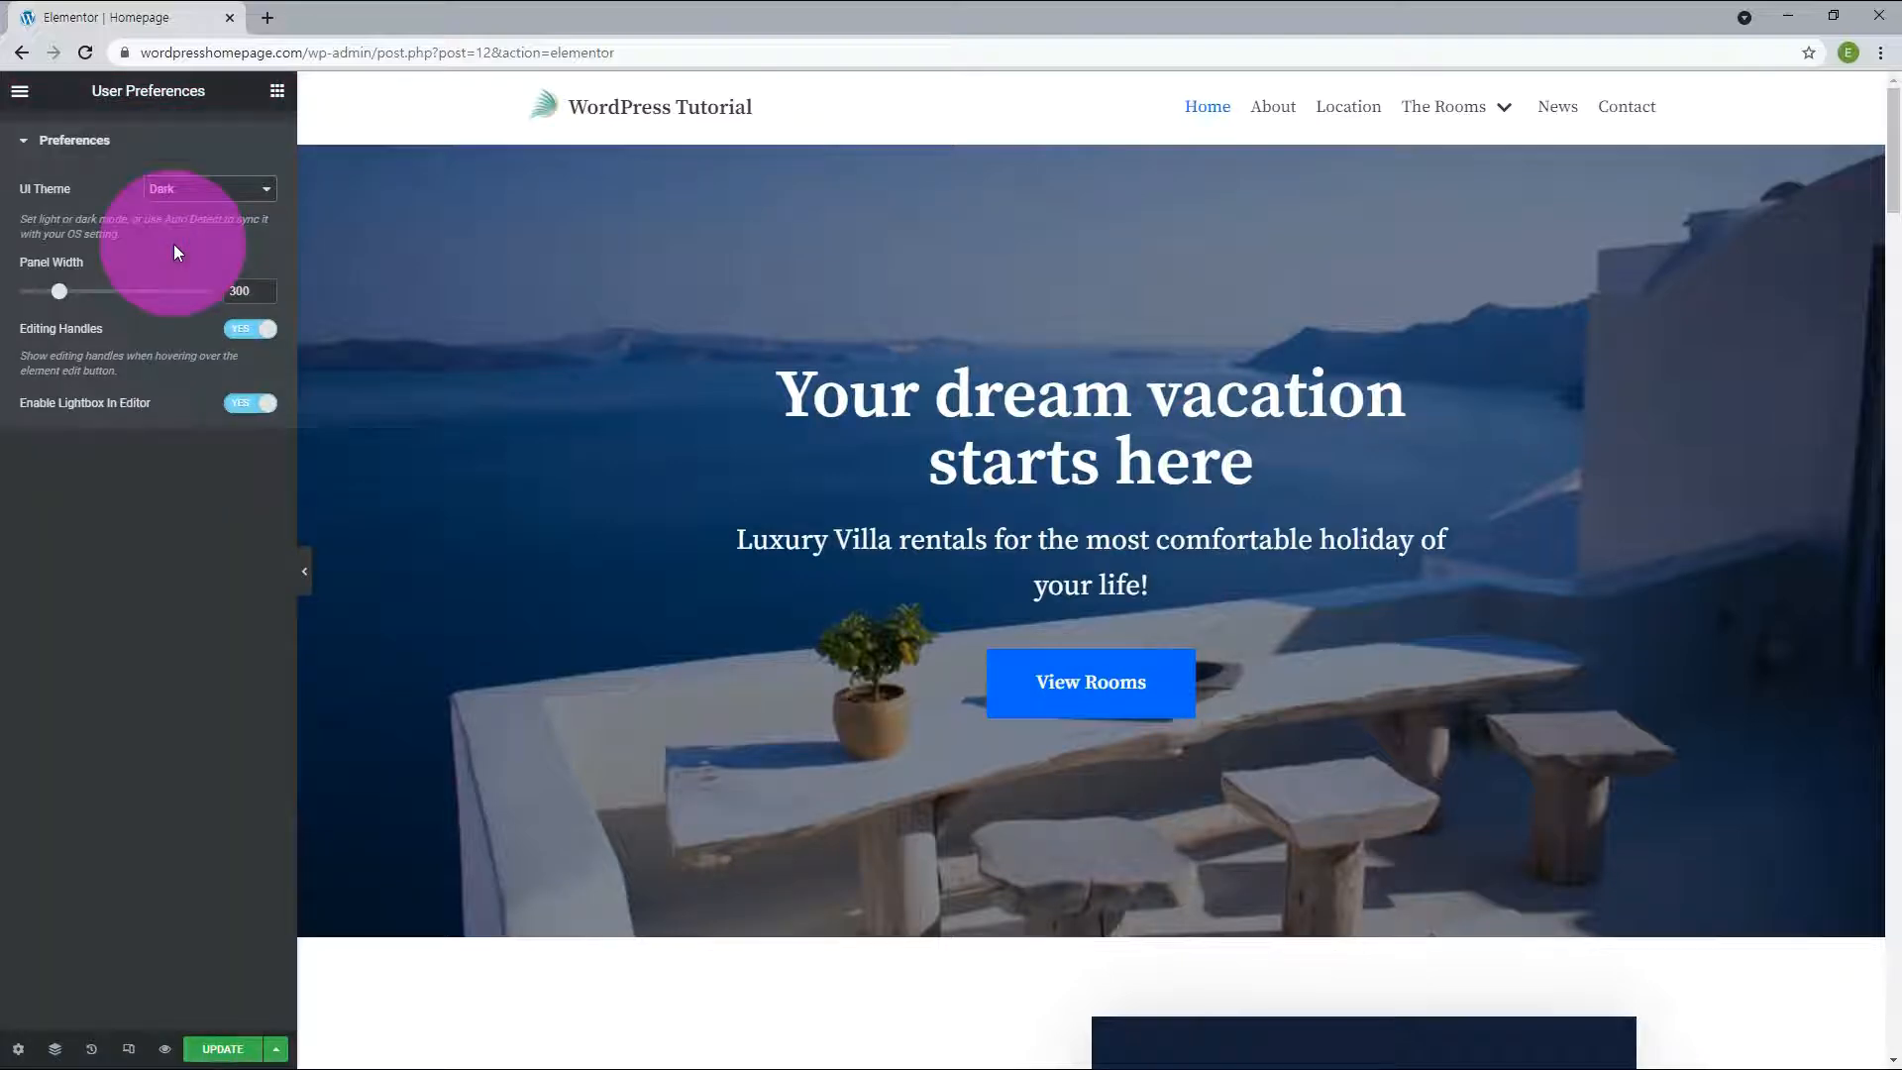
Set the editor's UI Theme to Auto Detect and leave the user preferences.
click(222, 190)
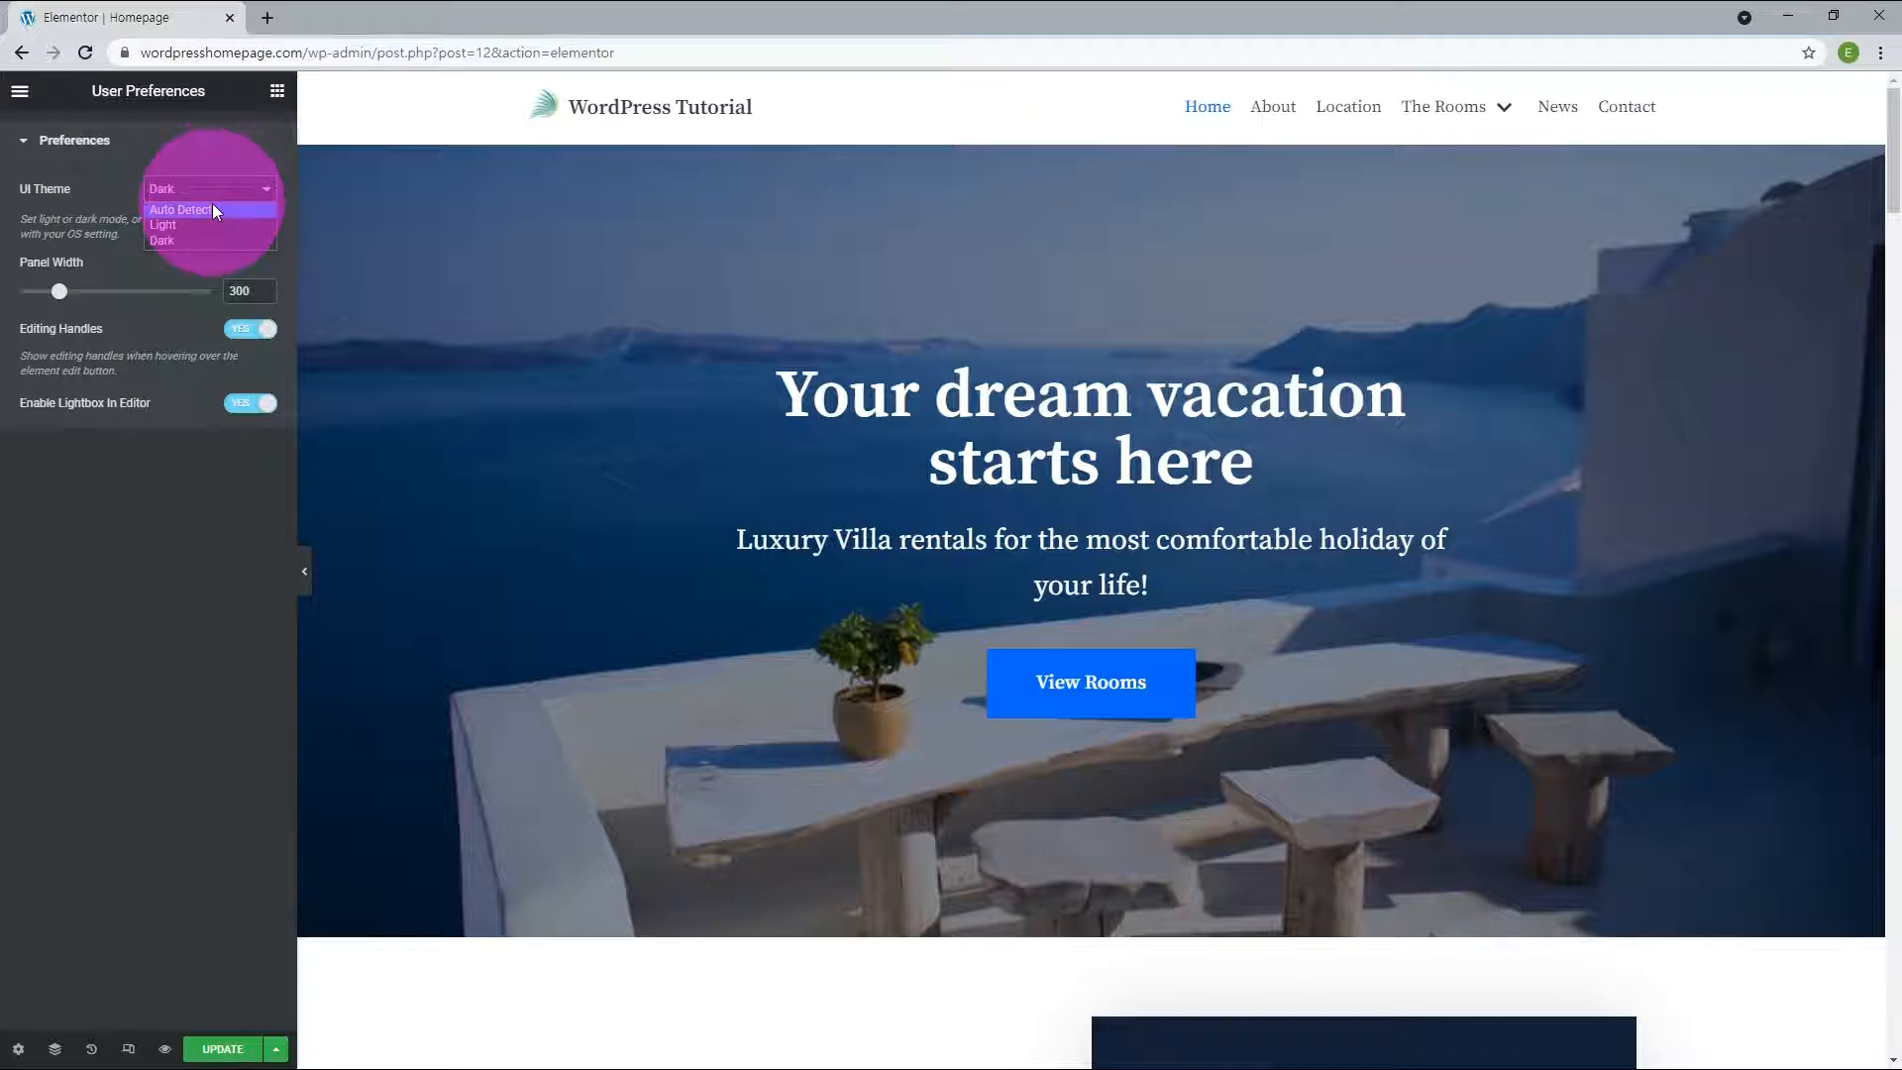
click(213, 209)
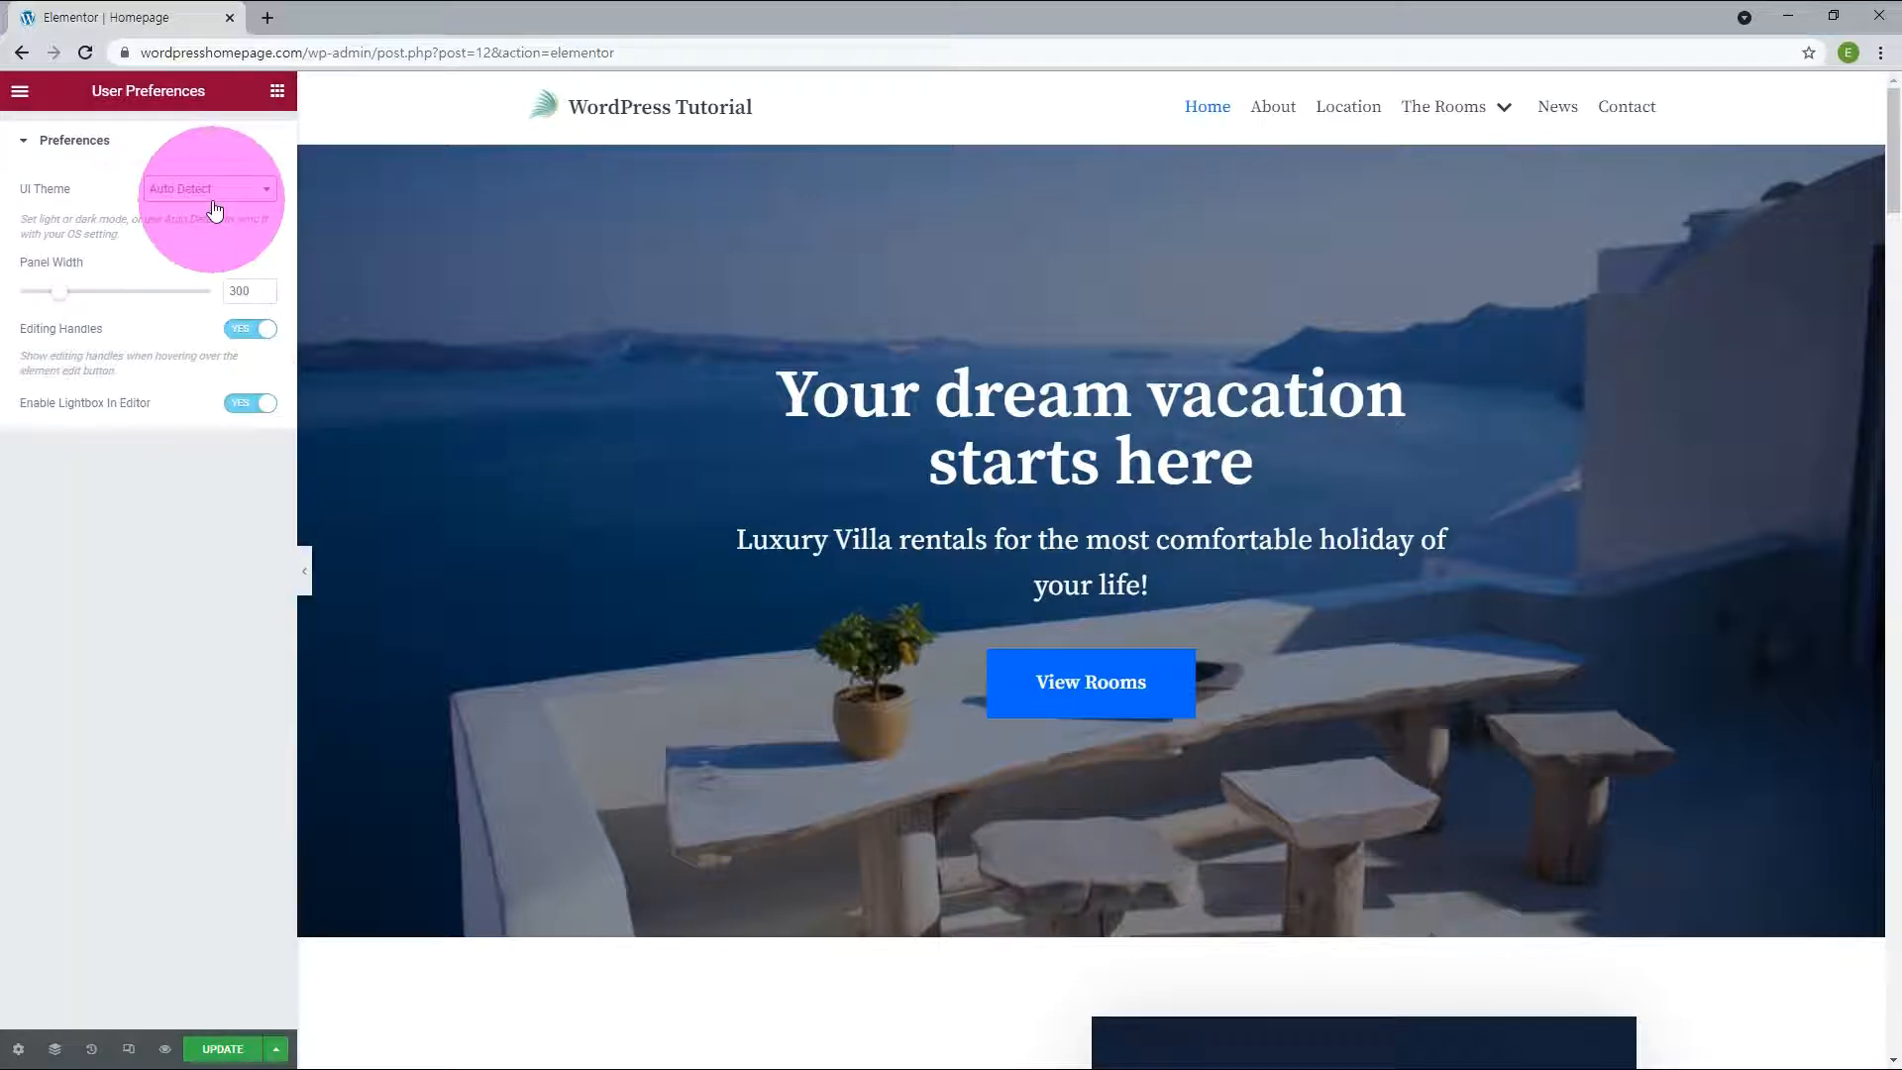
click(26, 95)
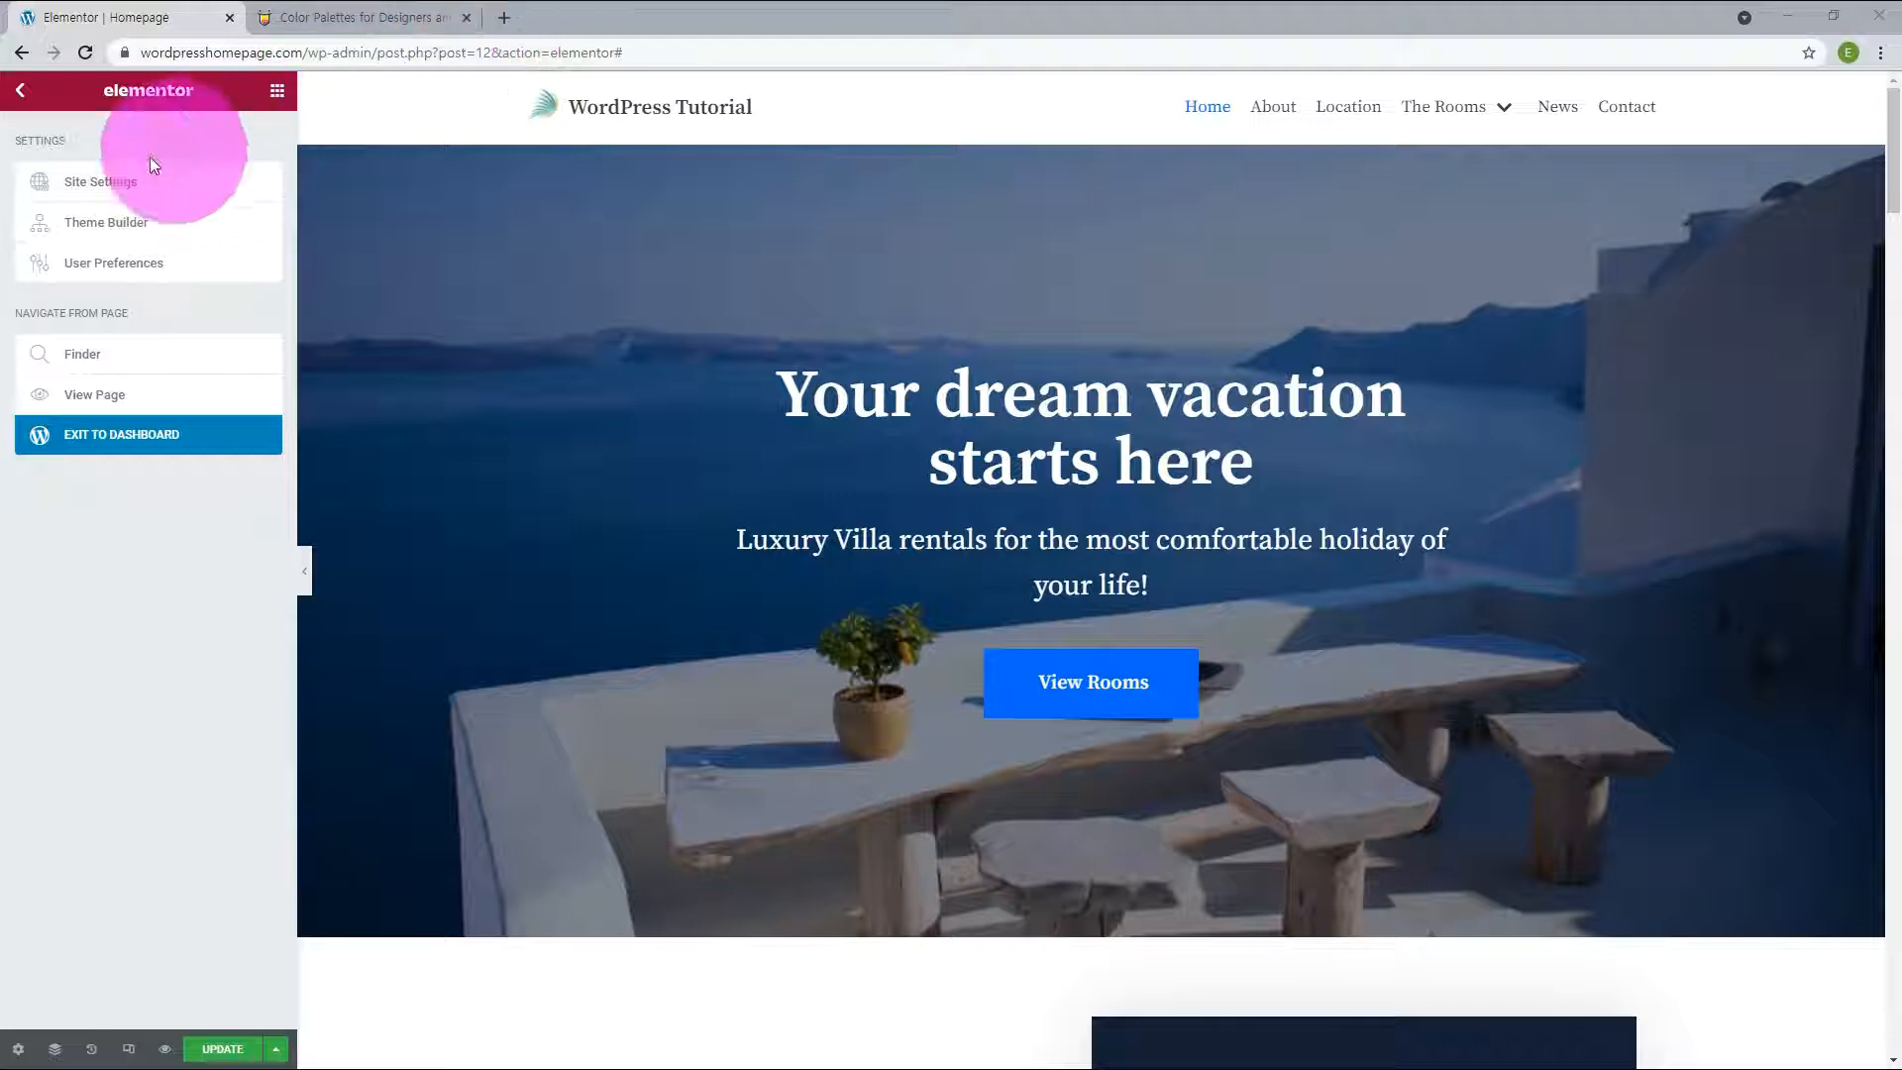
Add four new colors to the Global Colors in Elementor's Site Settings.
click(88, 187)
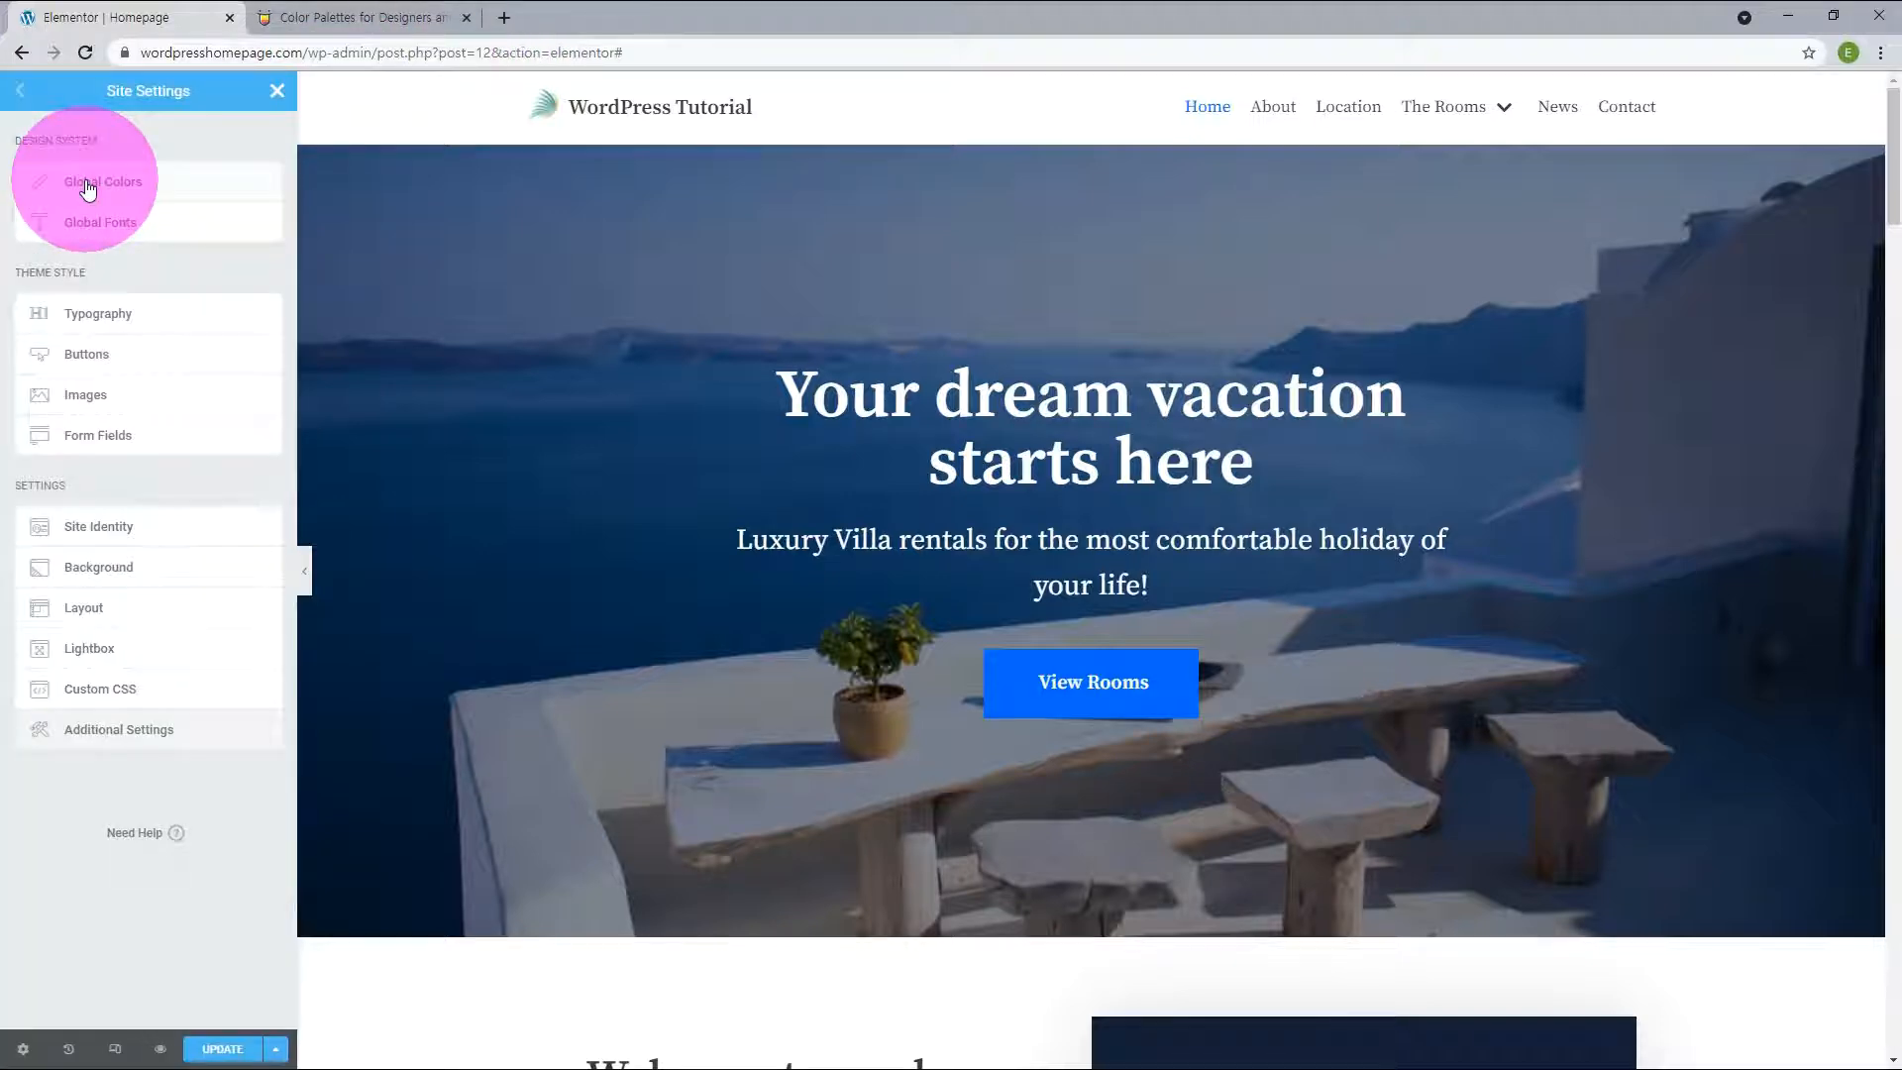
click(202, 185)
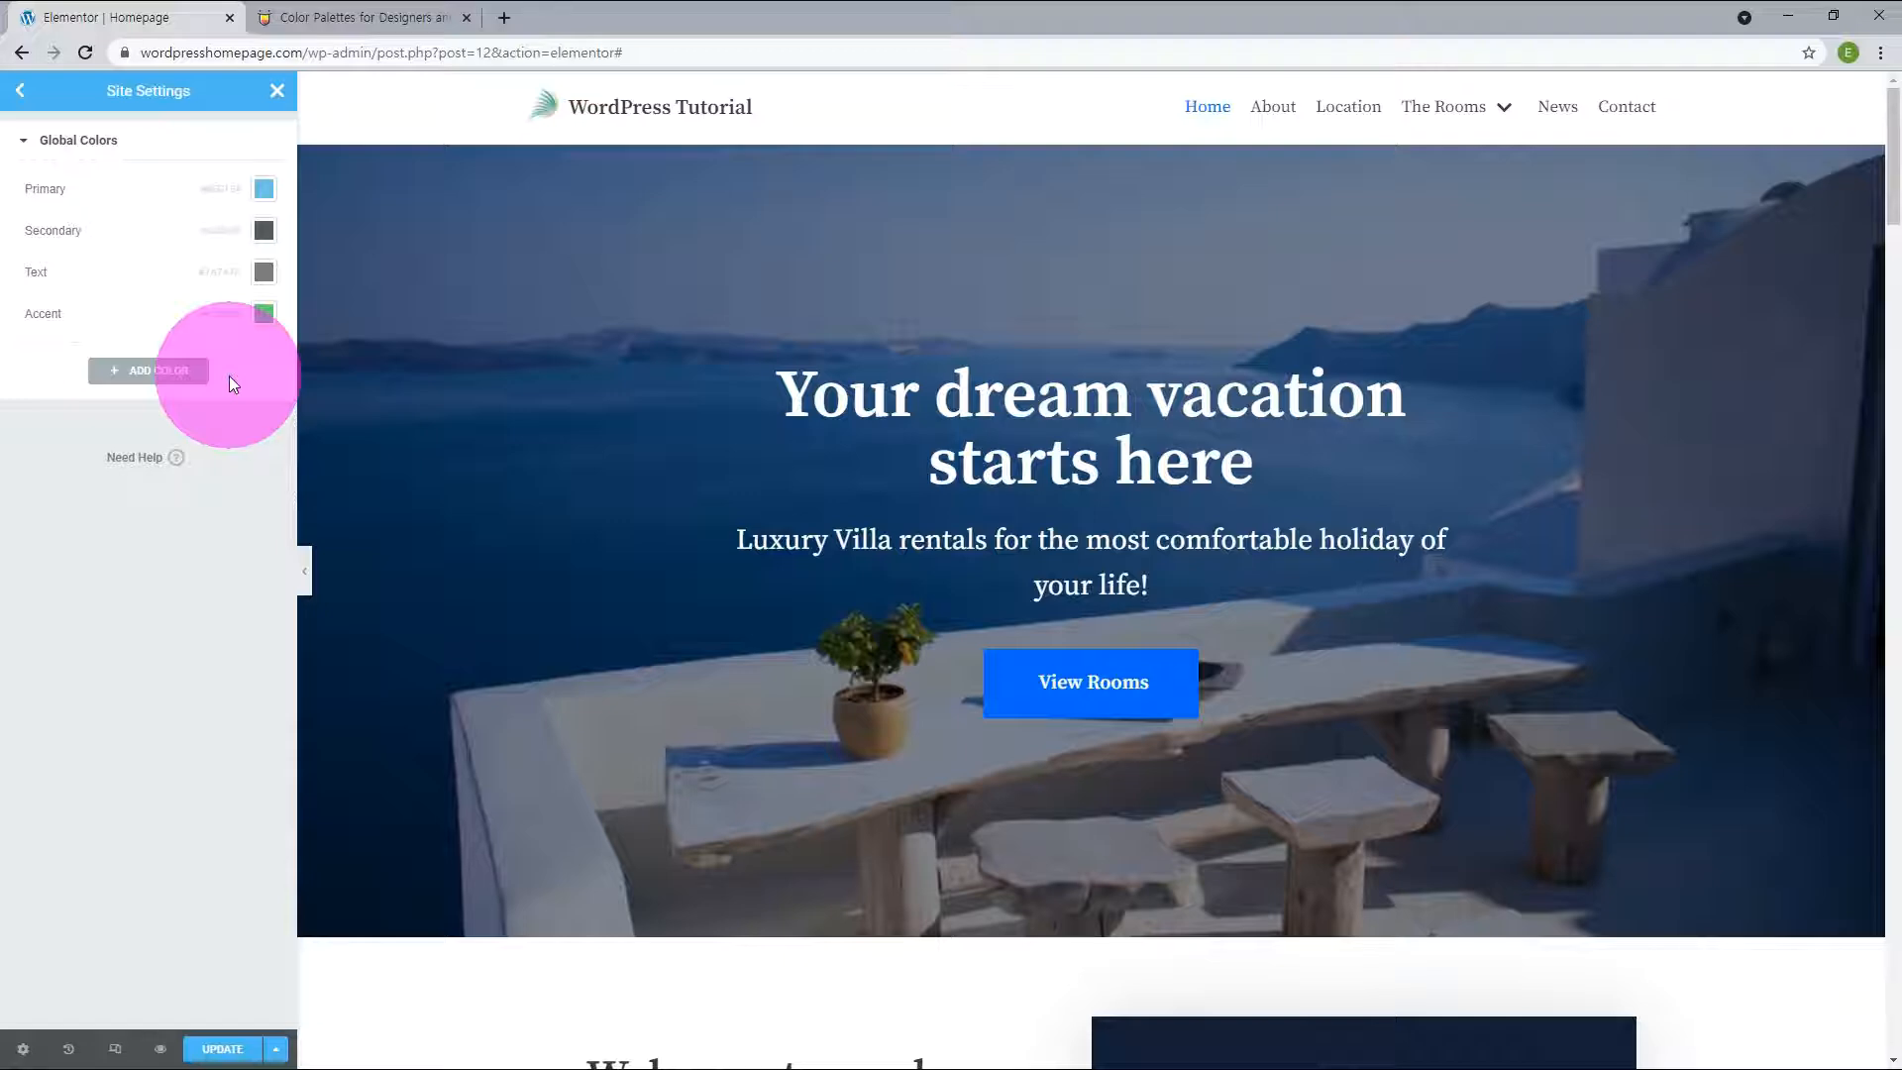
click(203, 376)
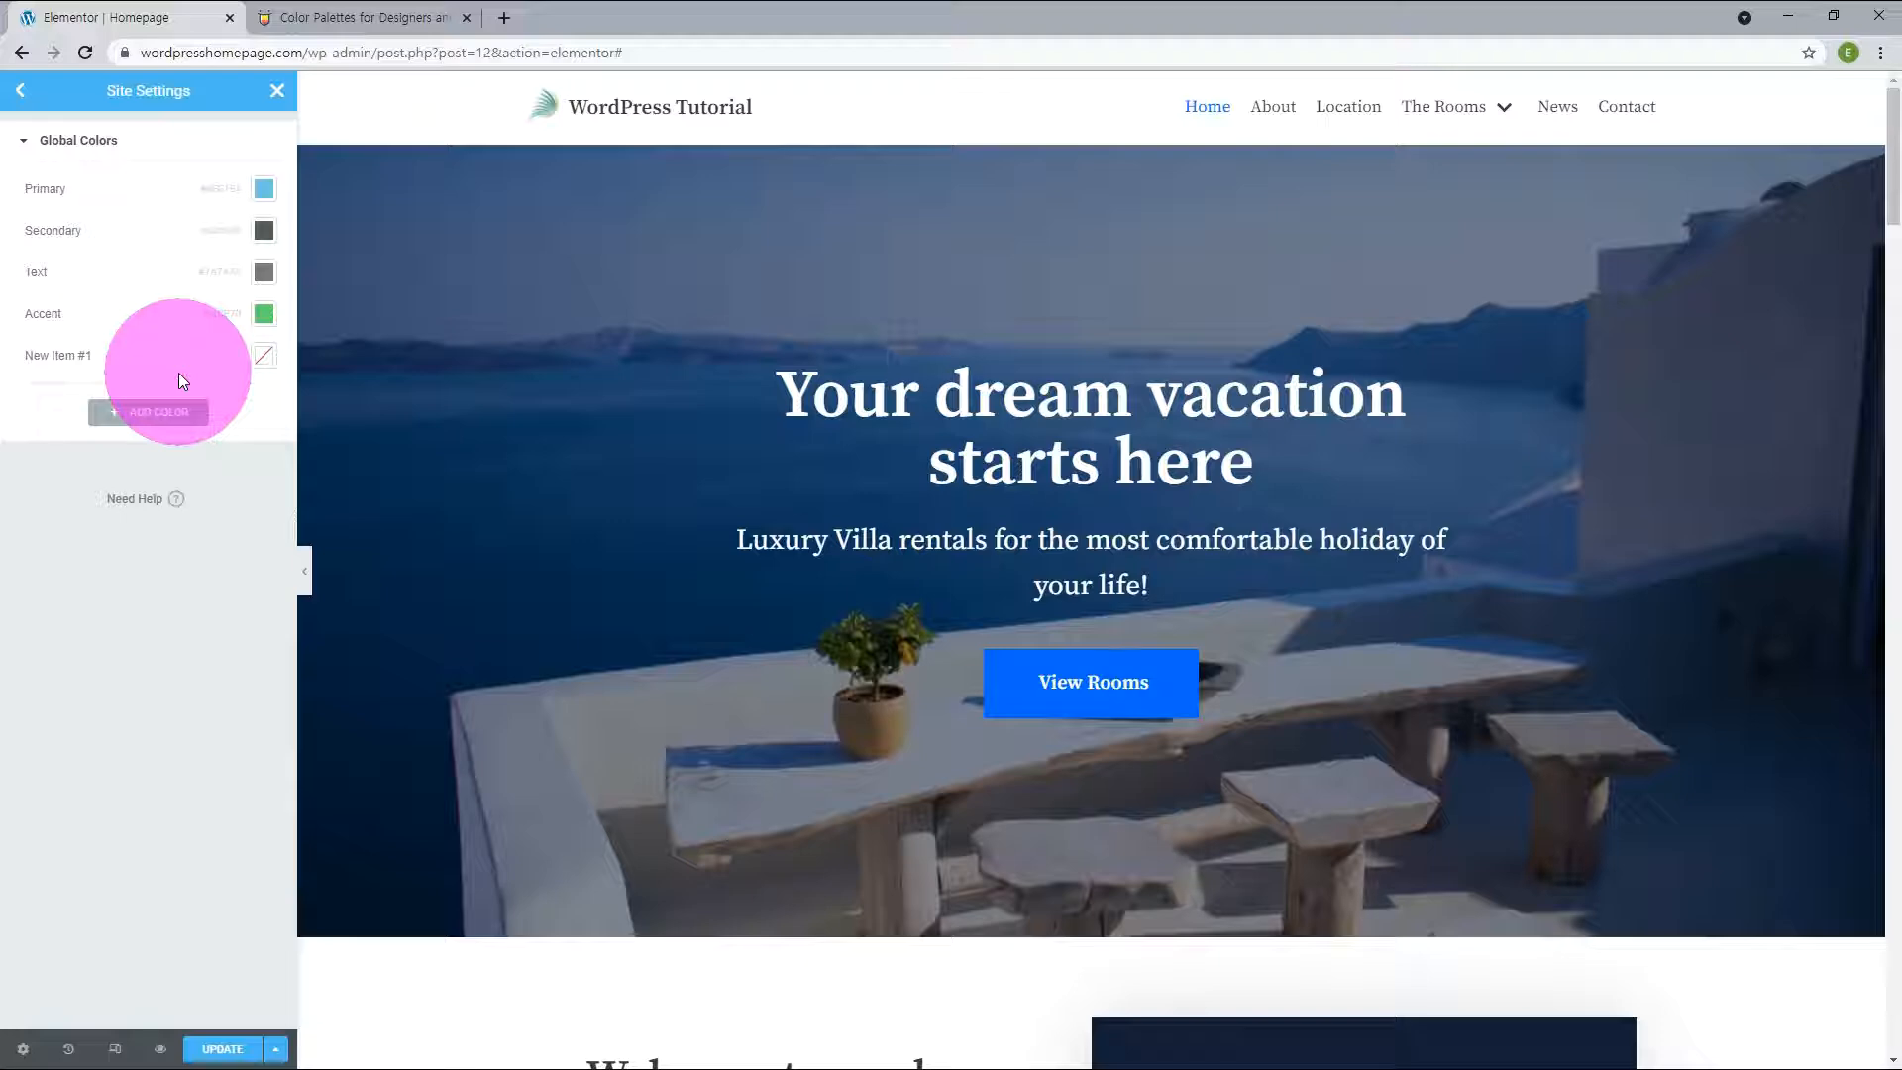
click(187, 414)
click(154, 454)
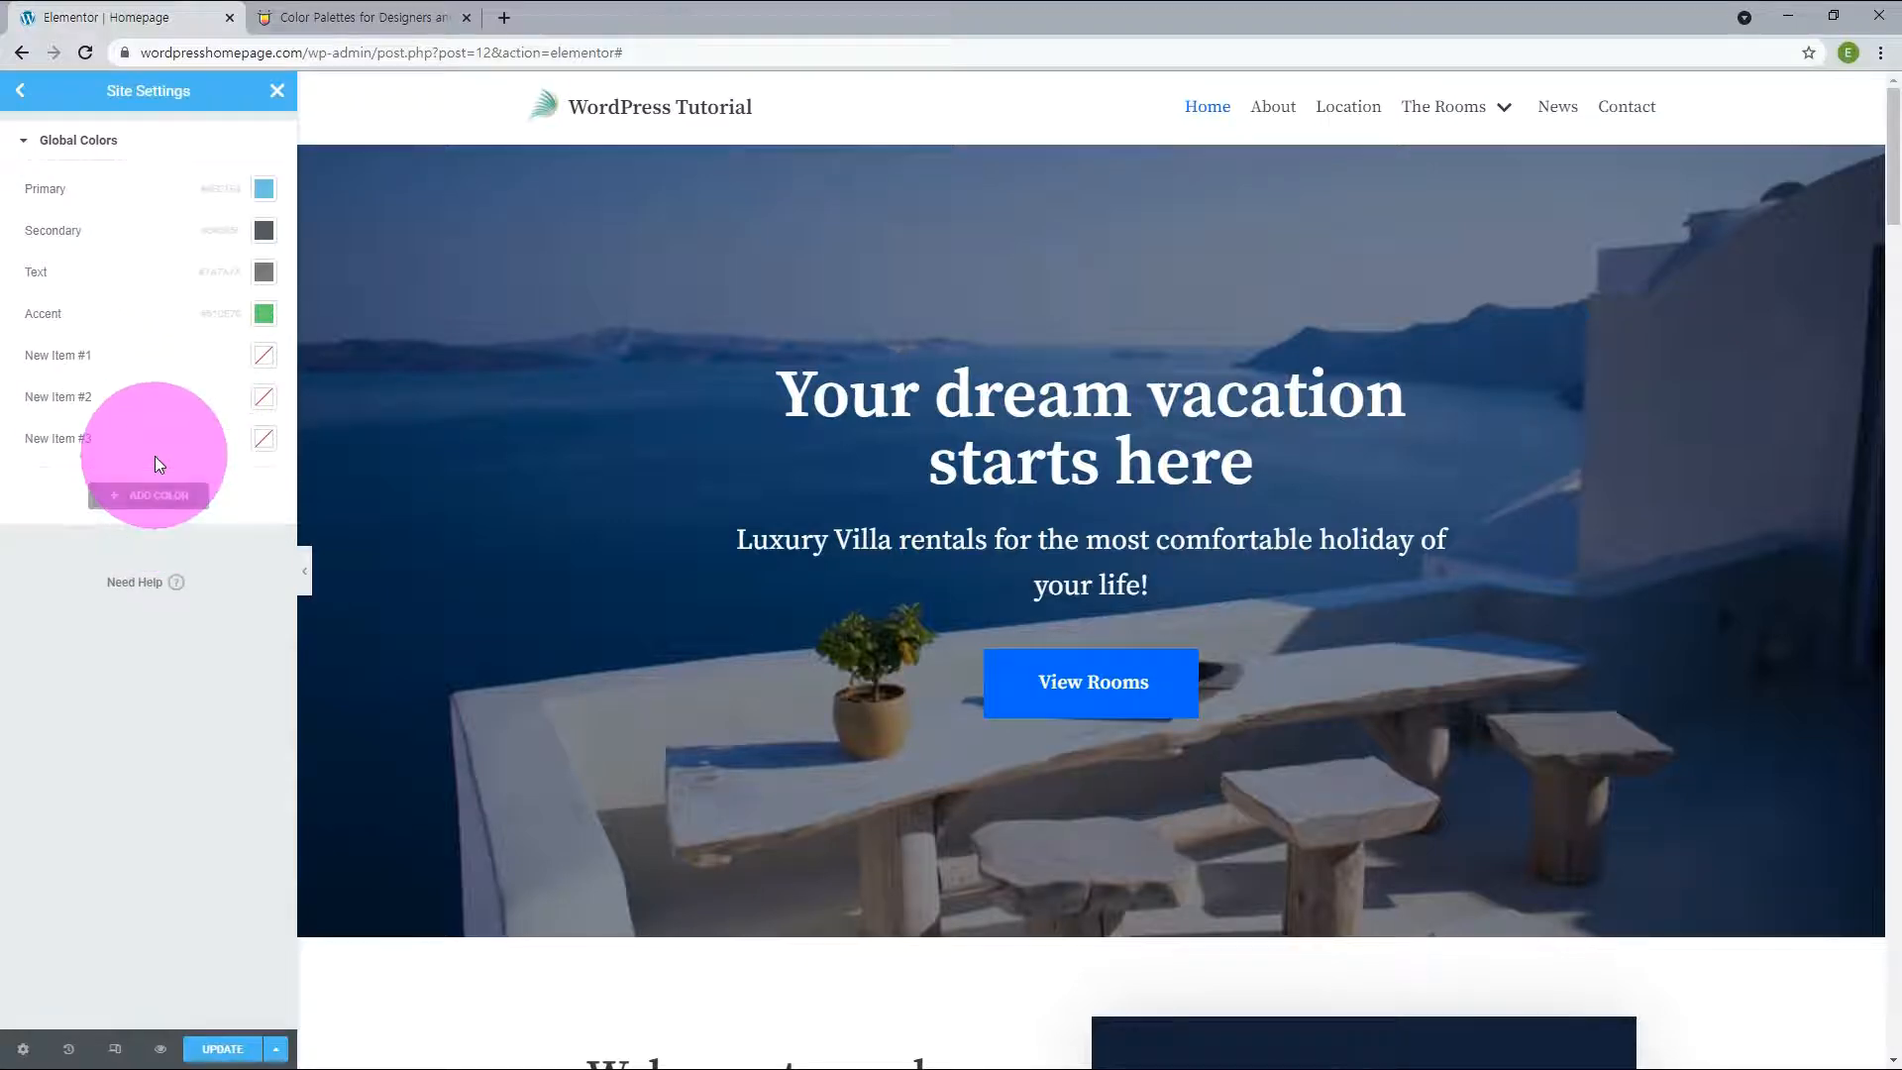
click(166, 495)
Rename the four added global colors as New Primary, New Secondary, New Text and New Accent.
click(85, 355)
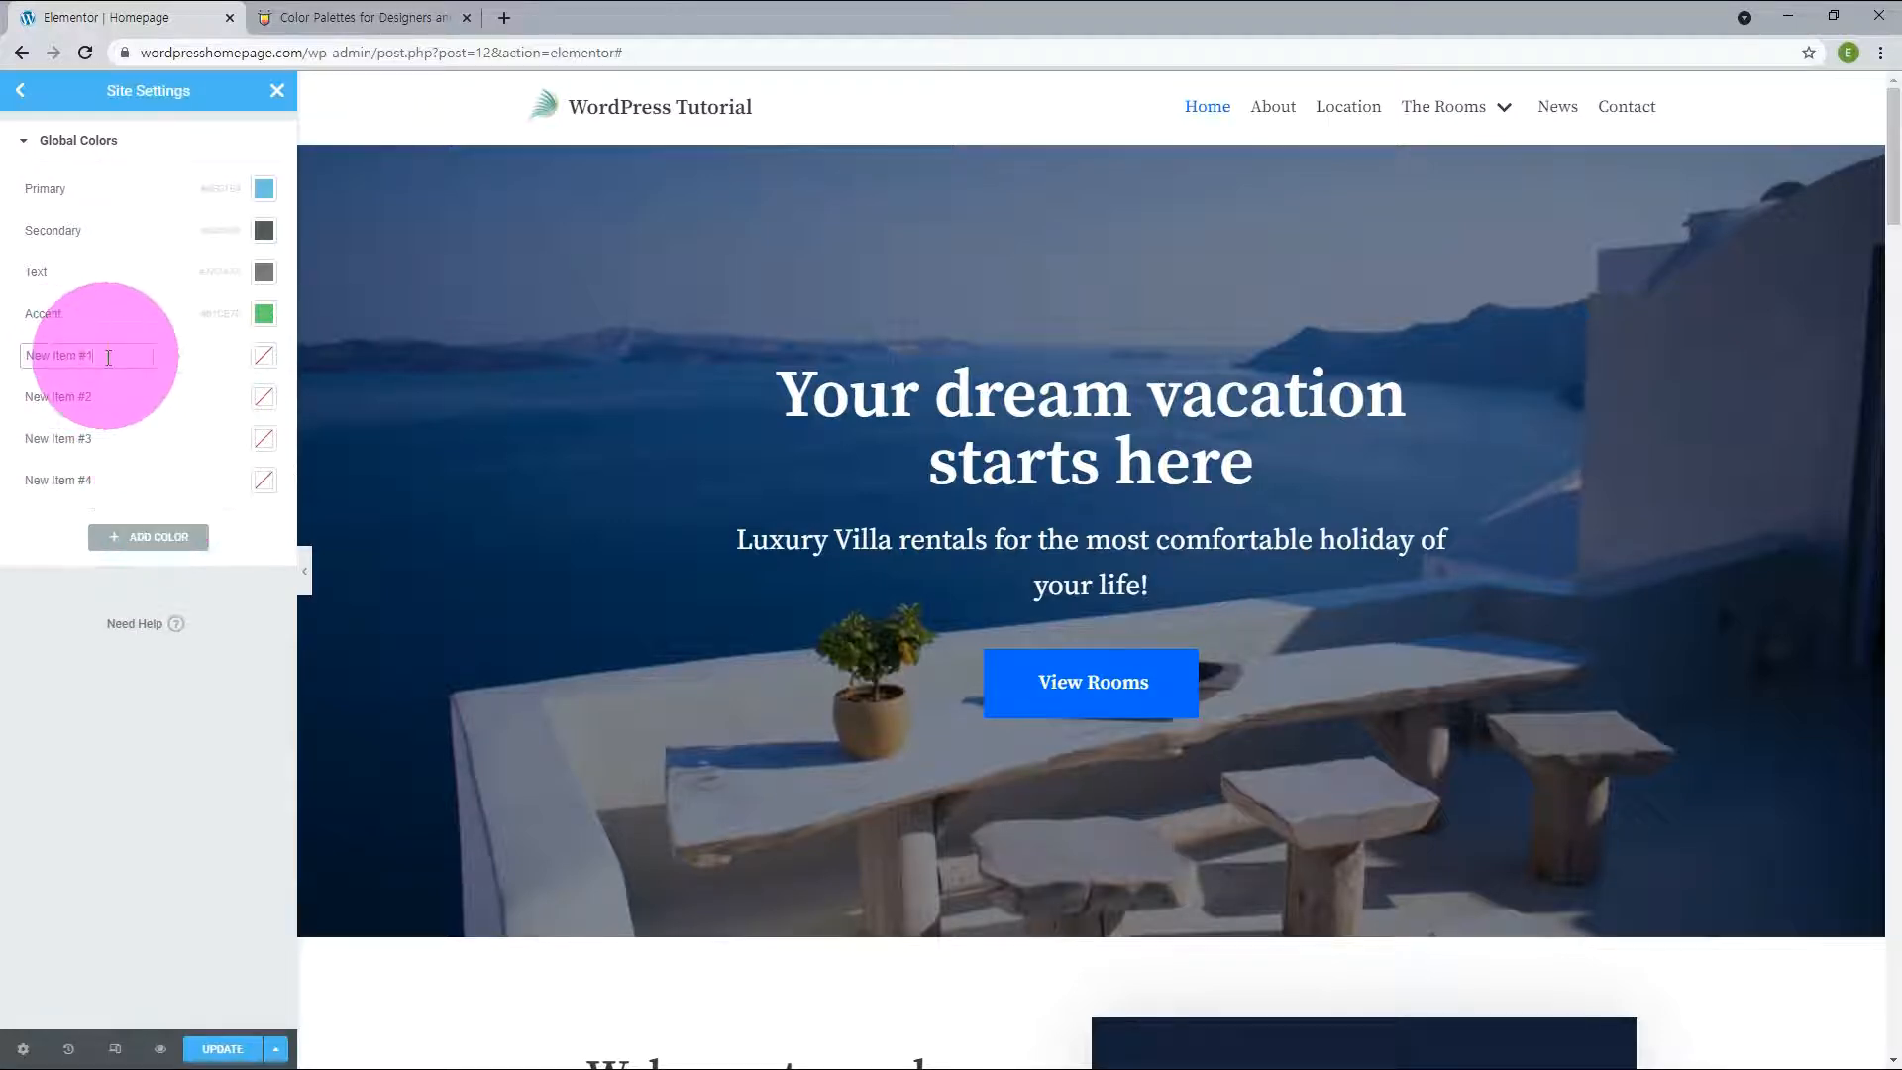
drag(51, 355, 156, 354)
text(Primary)
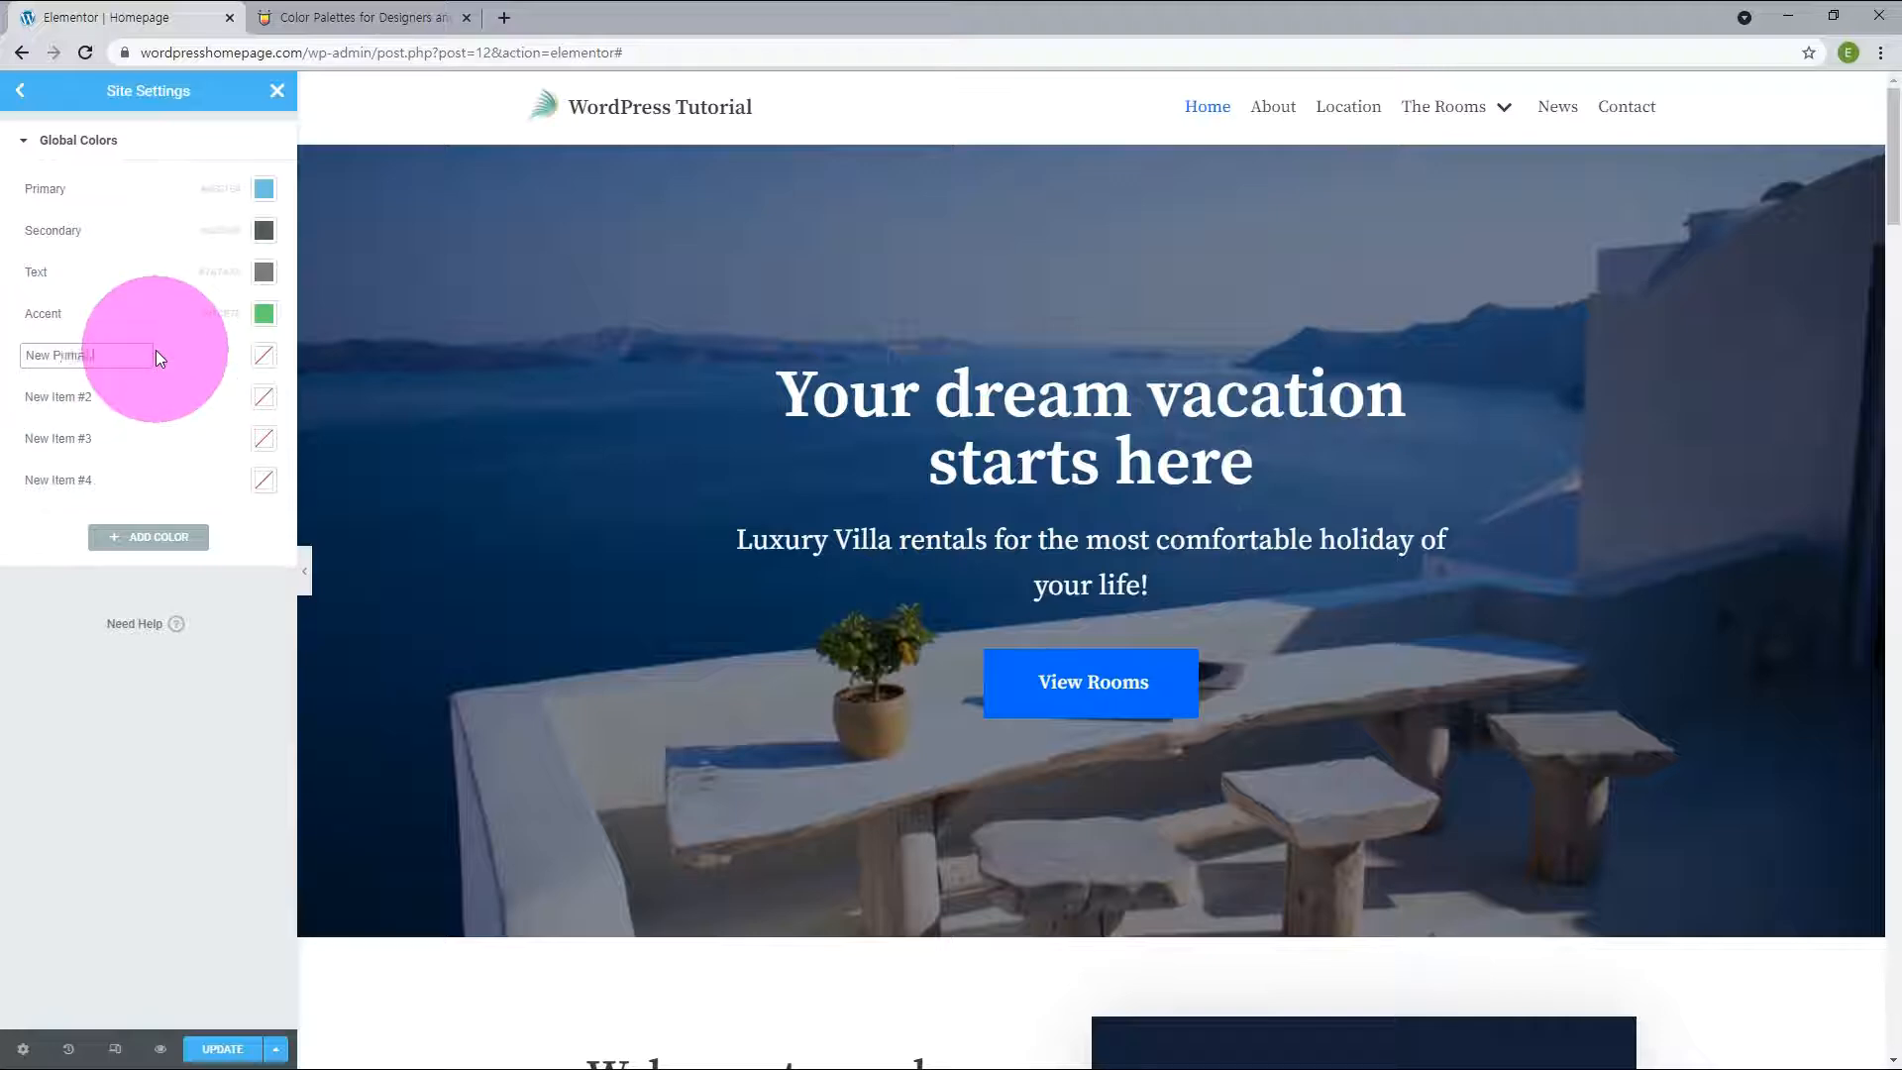
drag(53, 396, 132, 437)
text(Secondary)
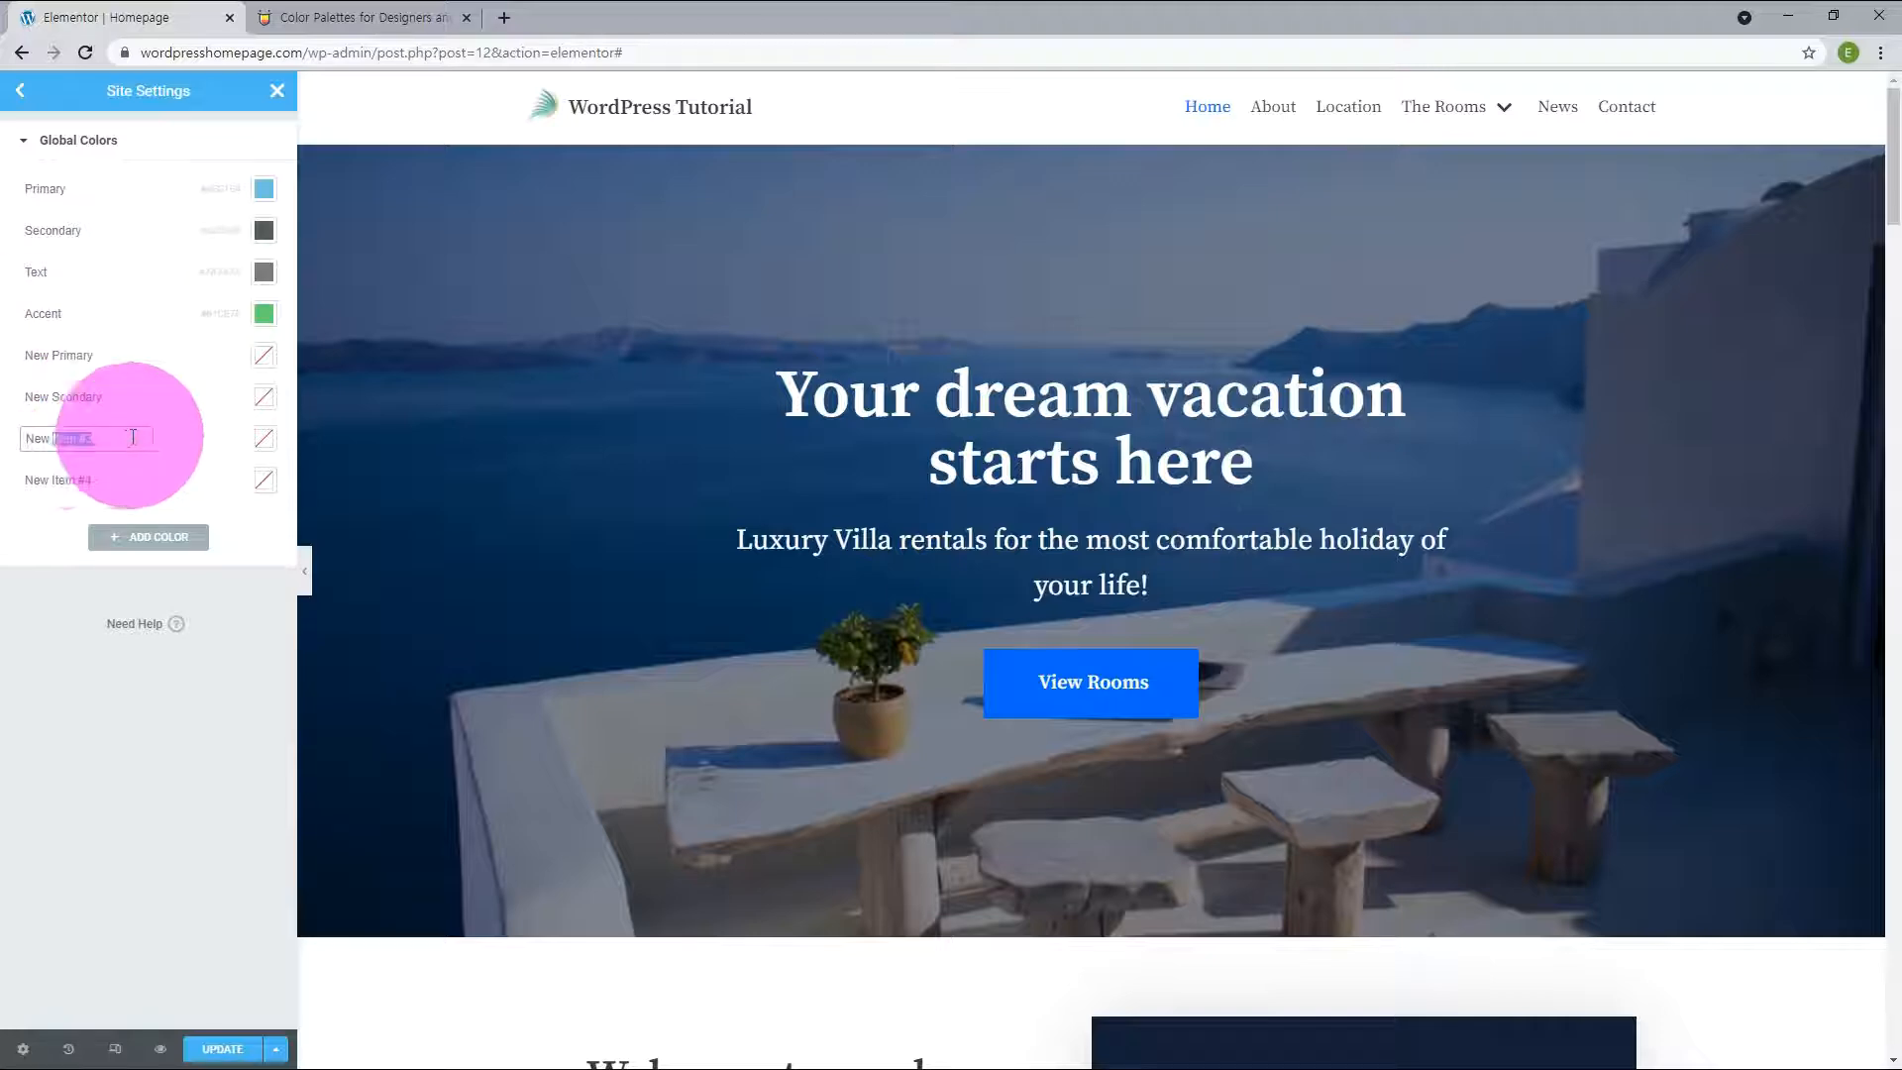
text(Text)
drag(50, 482, 99, 482)
text(Accent)
click(61, 398)
text(e)
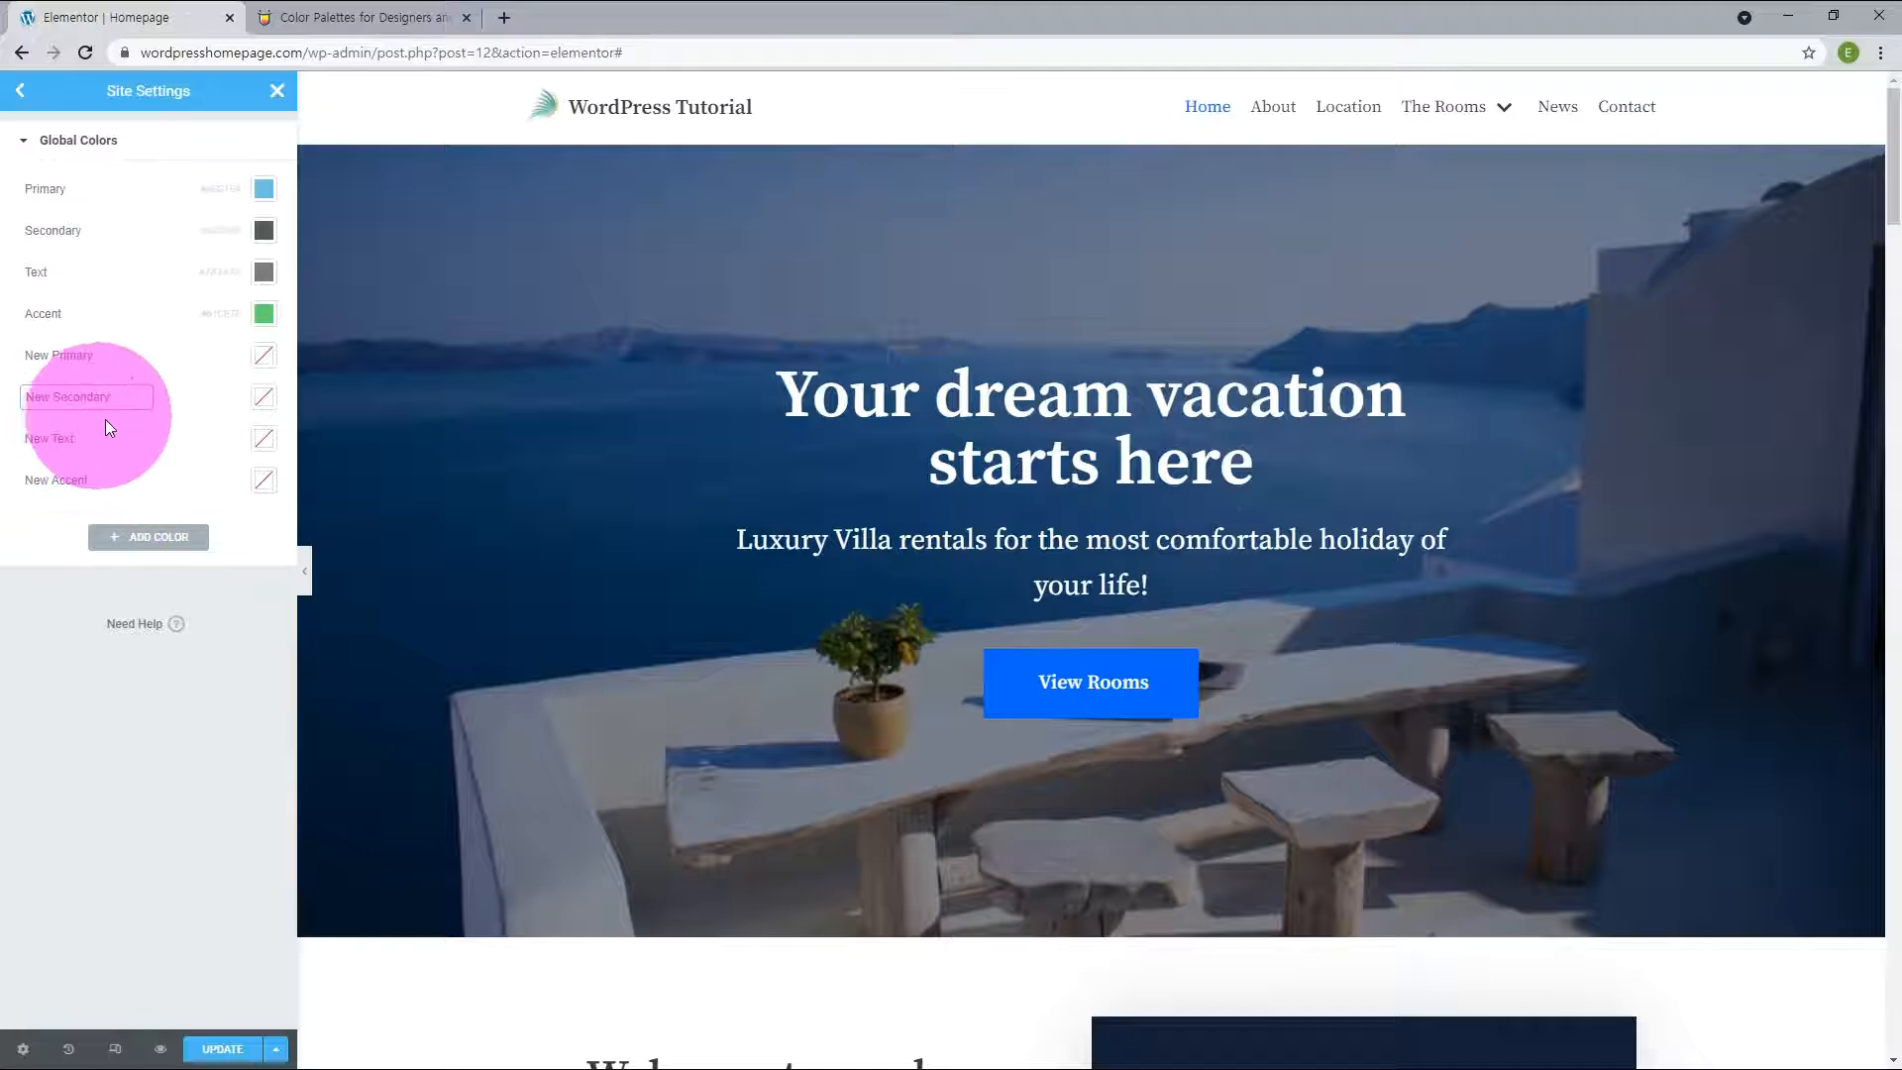
click(109, 424)
Copy the blue-green color from the teal-and-brown palette on Color Hunt and apply it to the New Primary global color.
click(401, 20)
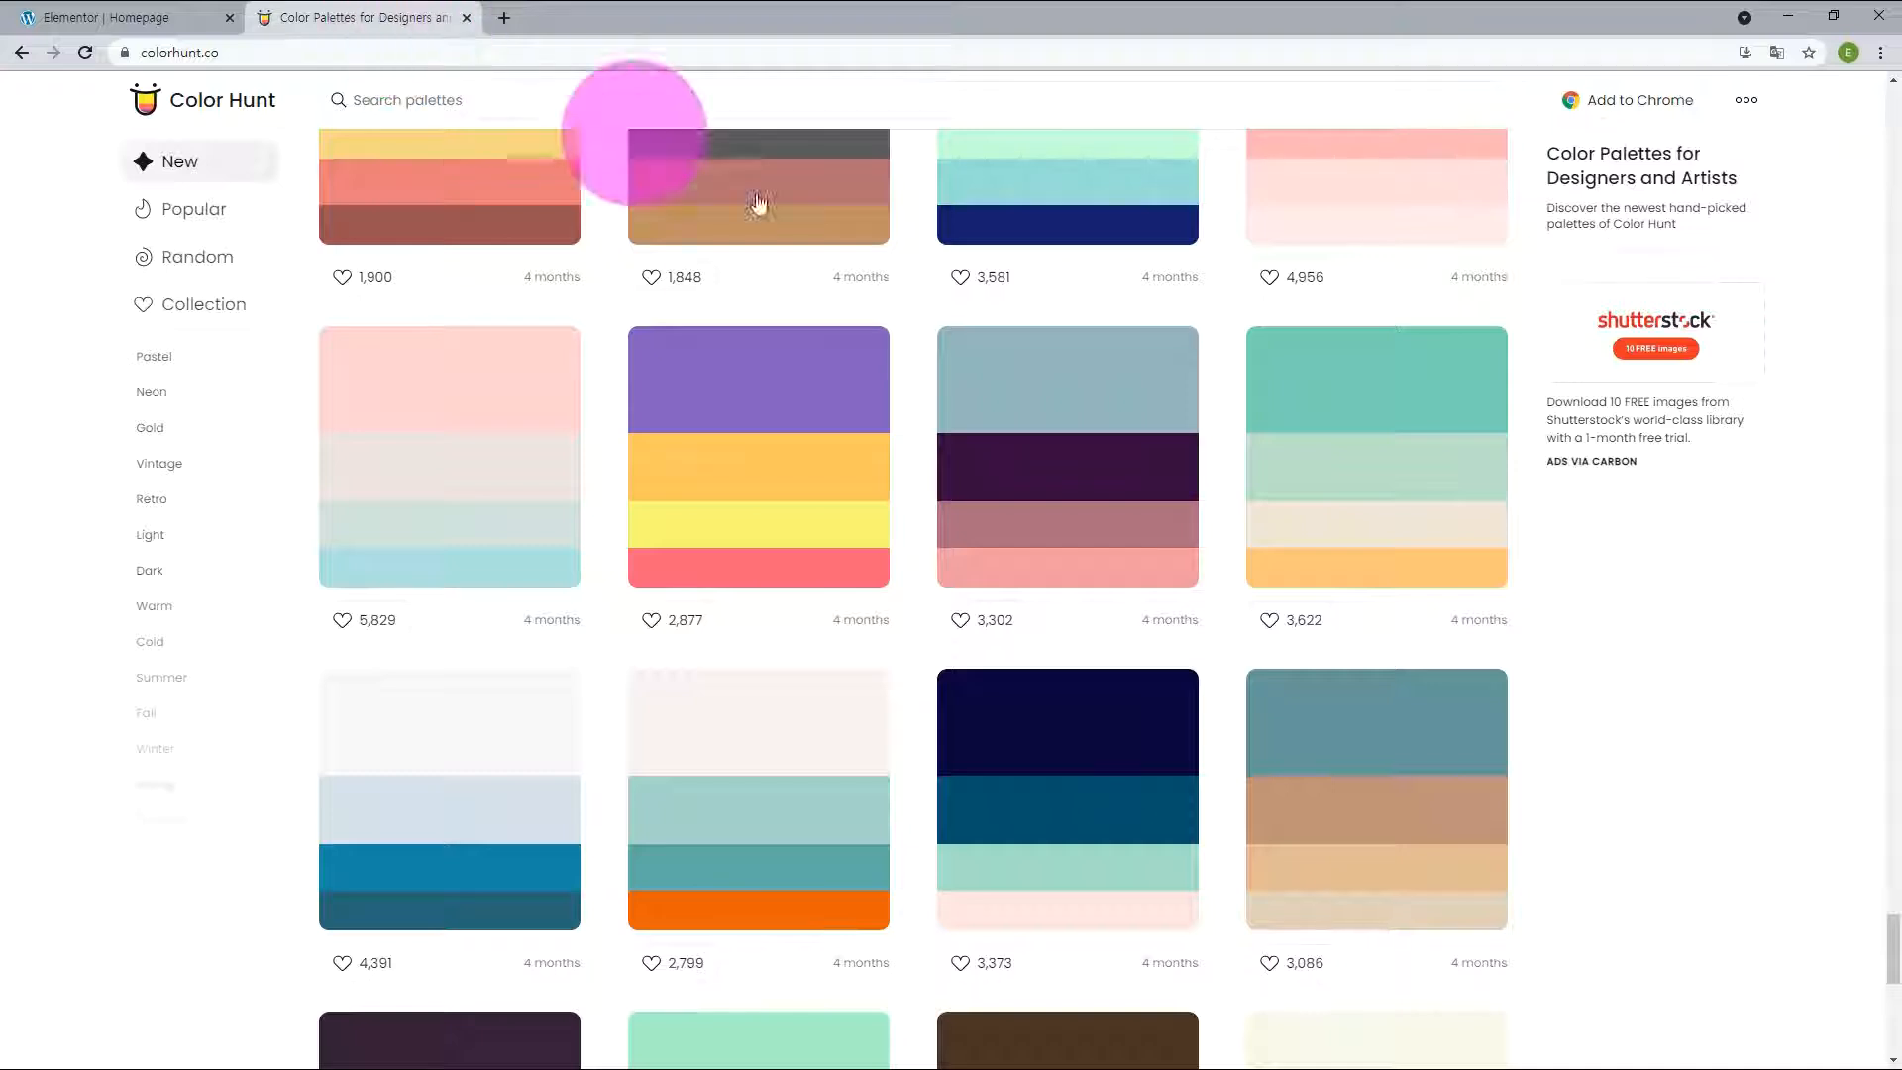
mouse_move(1389, 766)
click(1288, 761)
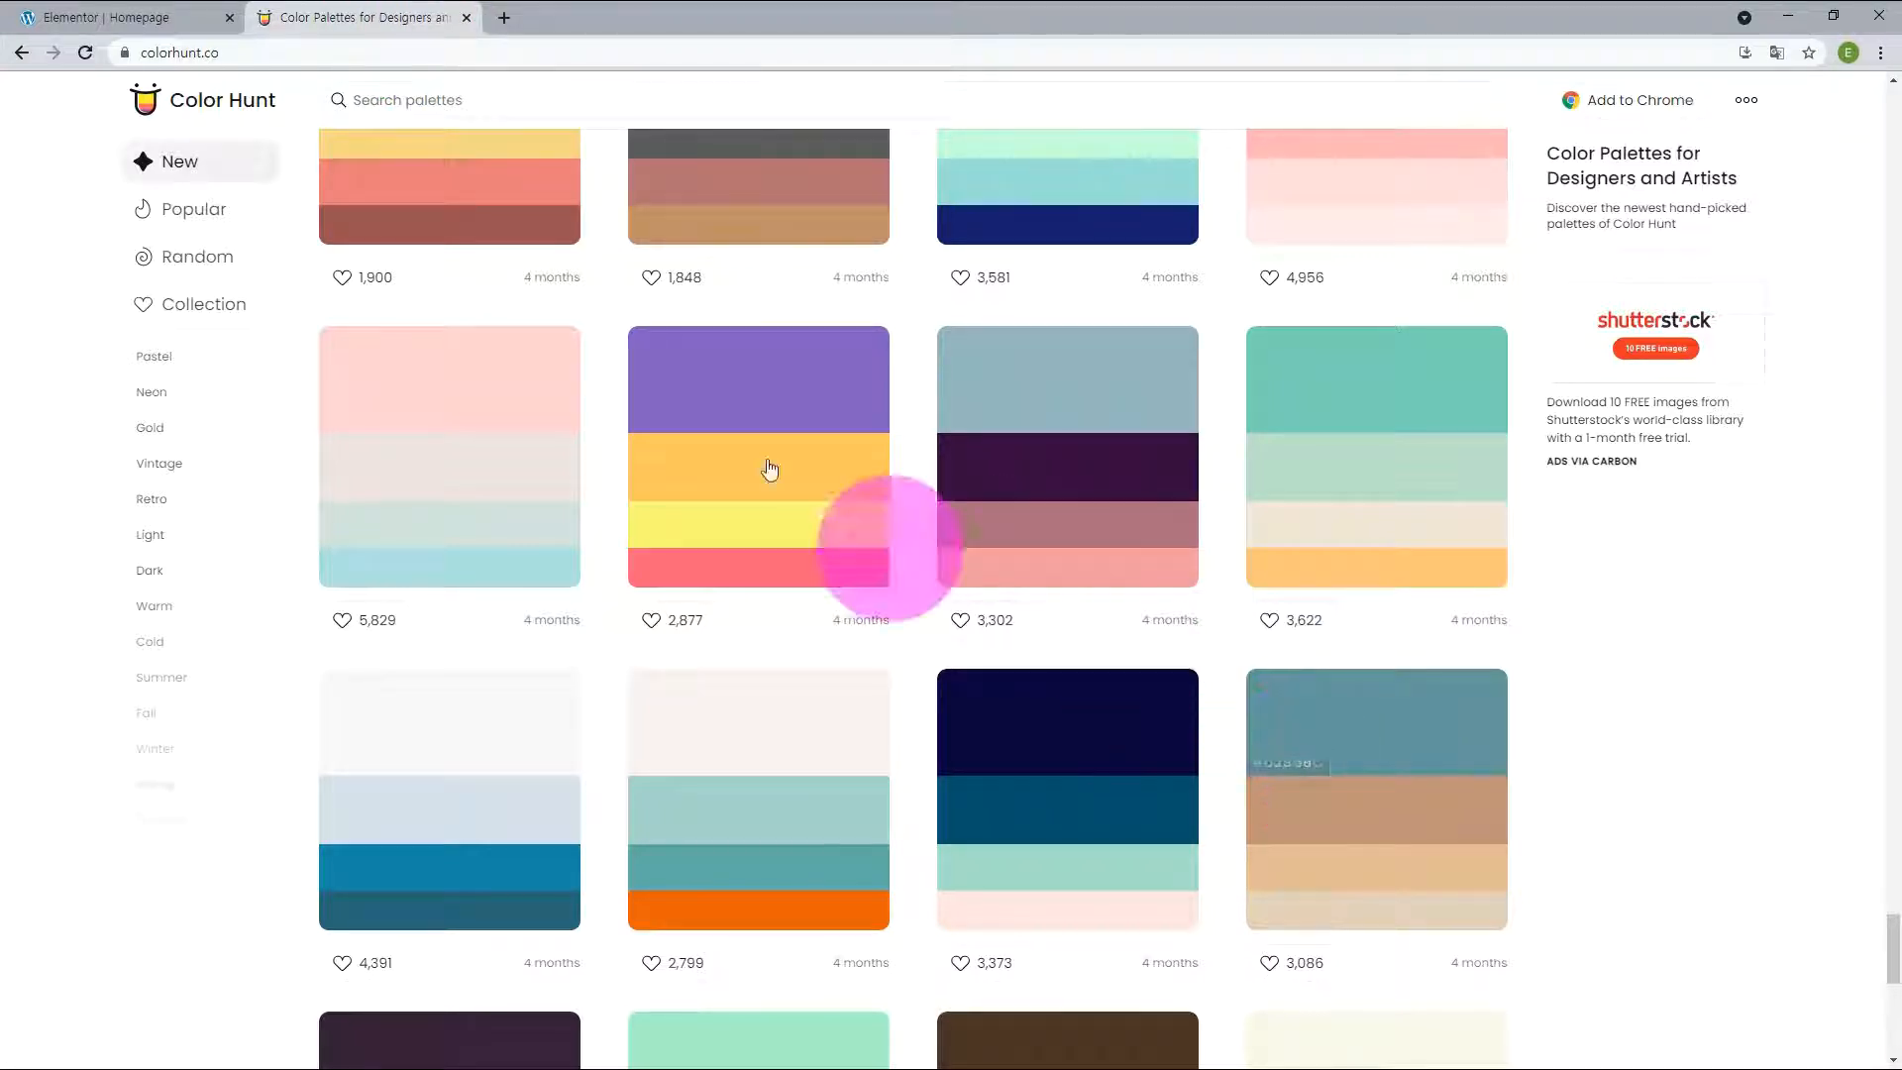
click(128, 13)
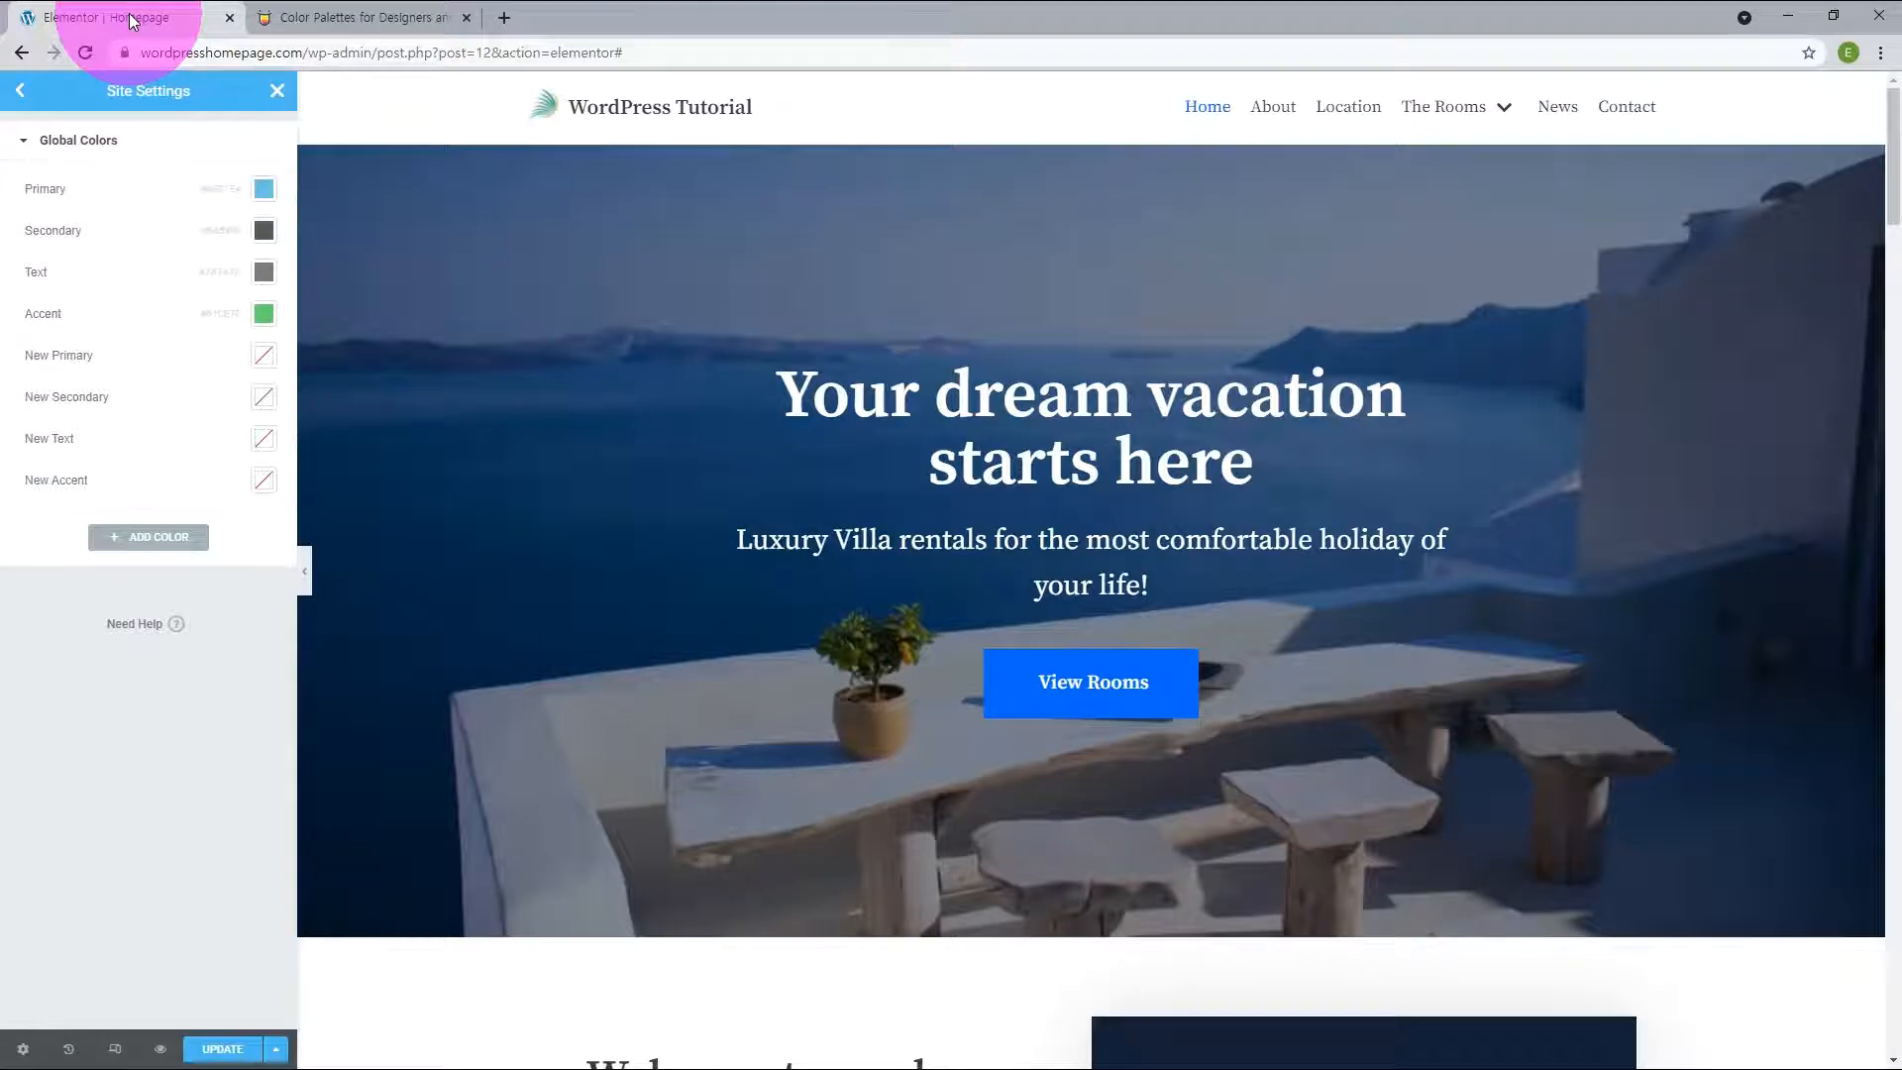
click(267, 371)
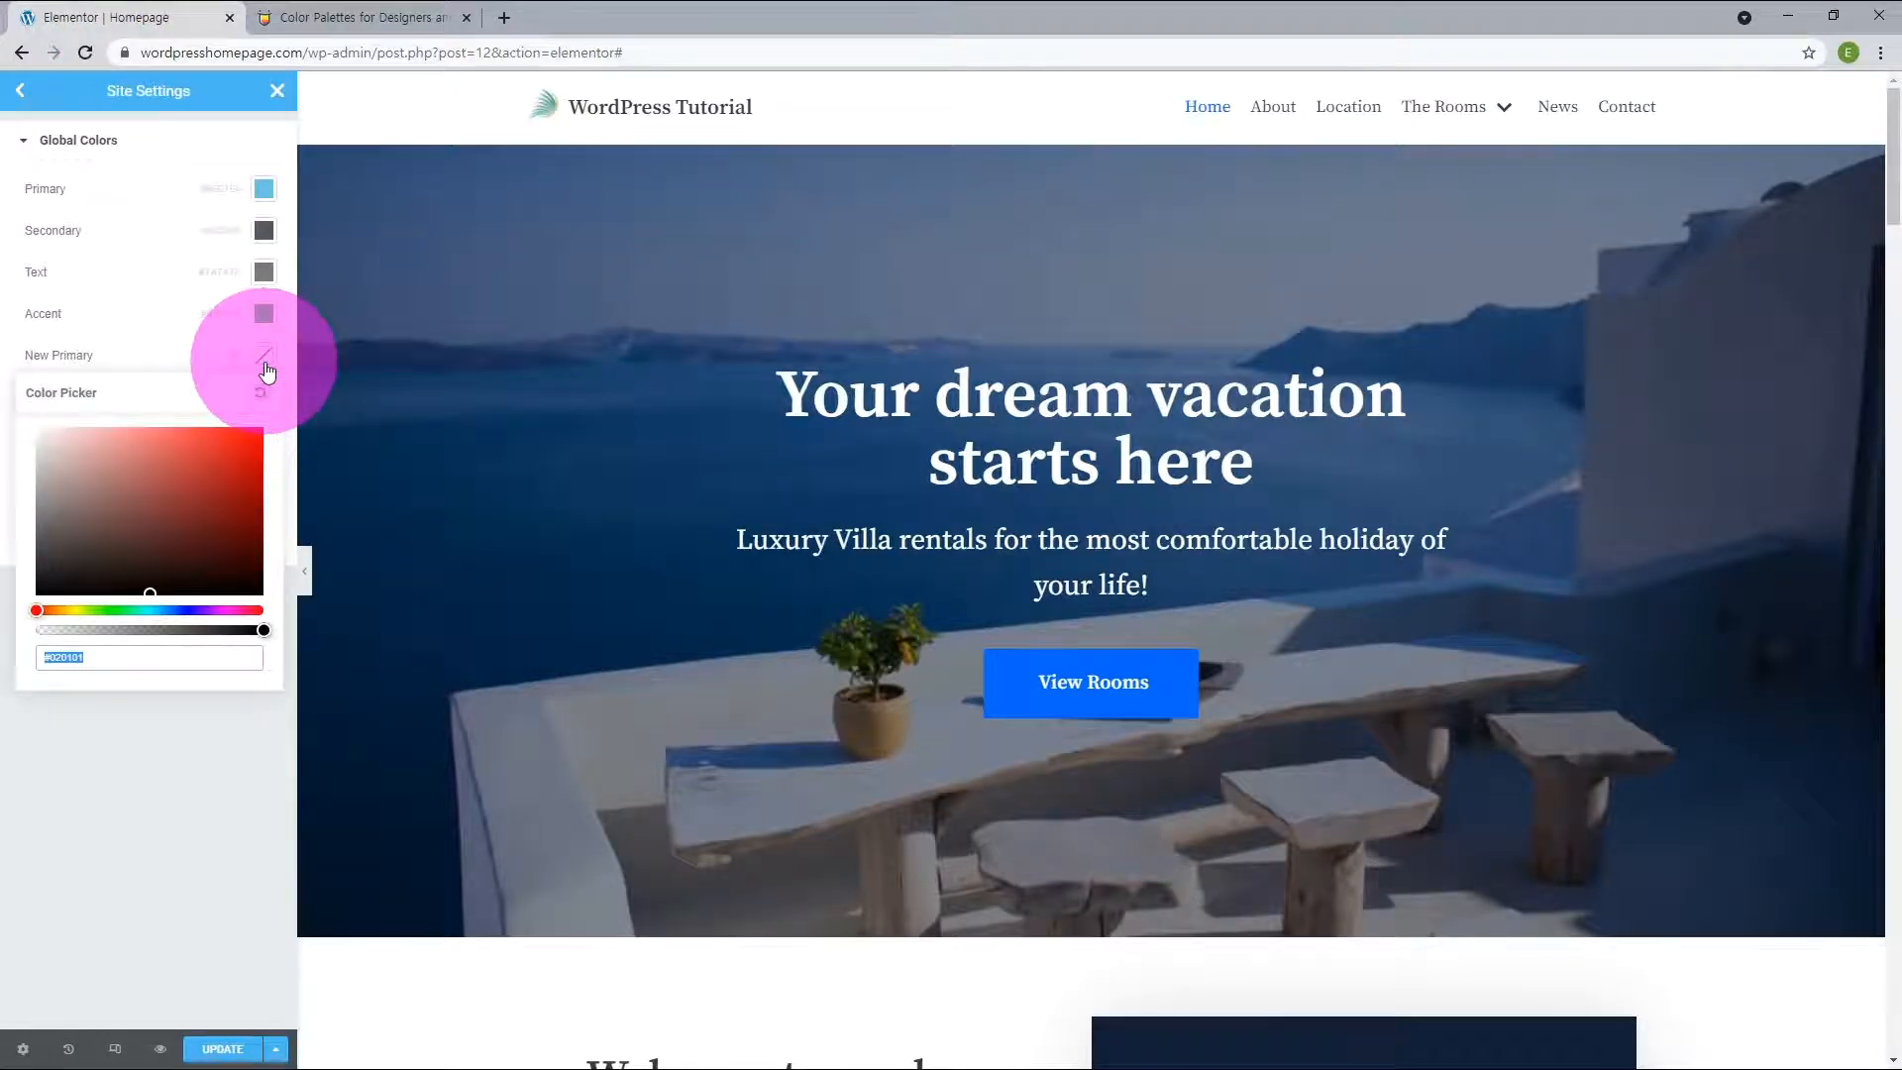
key(ctrl+v)
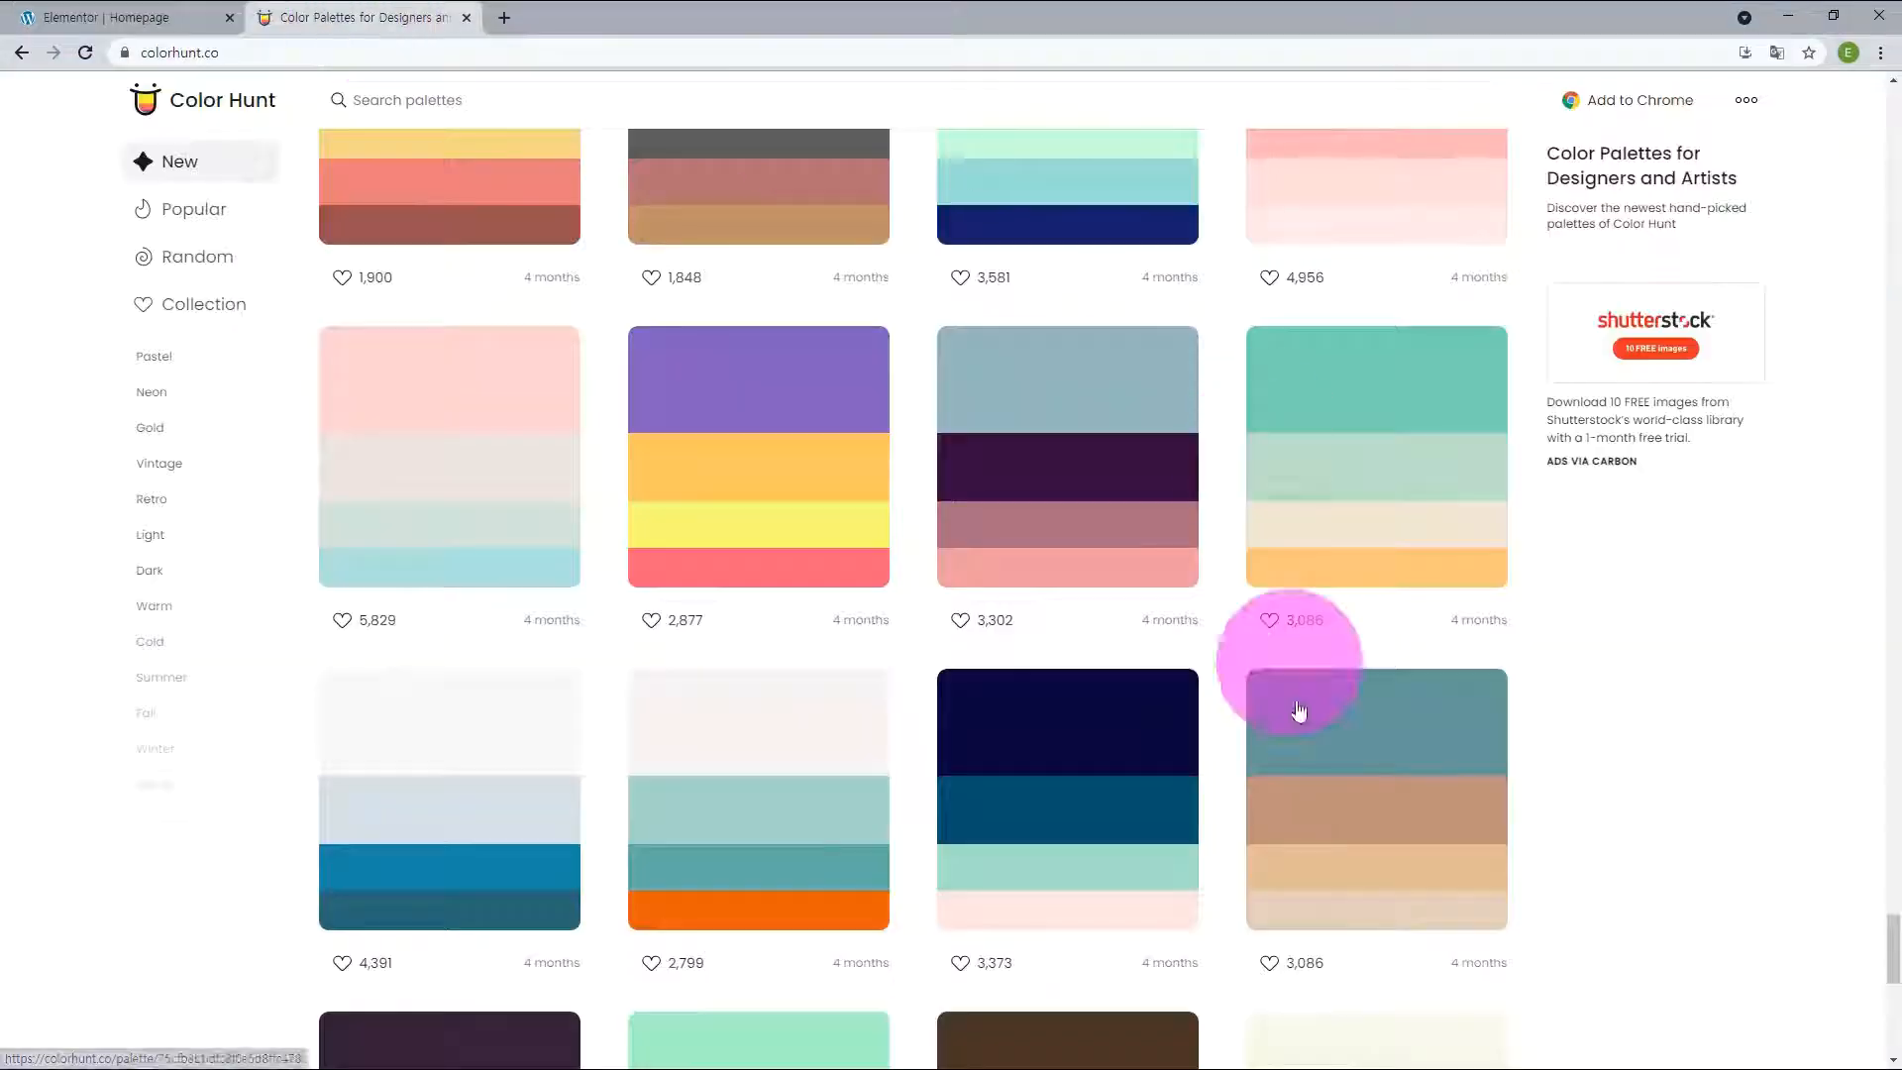
Apply the copied light beige to the New Accent global color, then save and close the Site Settings.
click(107, 18)
click(262, 479)
key(ctrl+v)
click(166, 876)
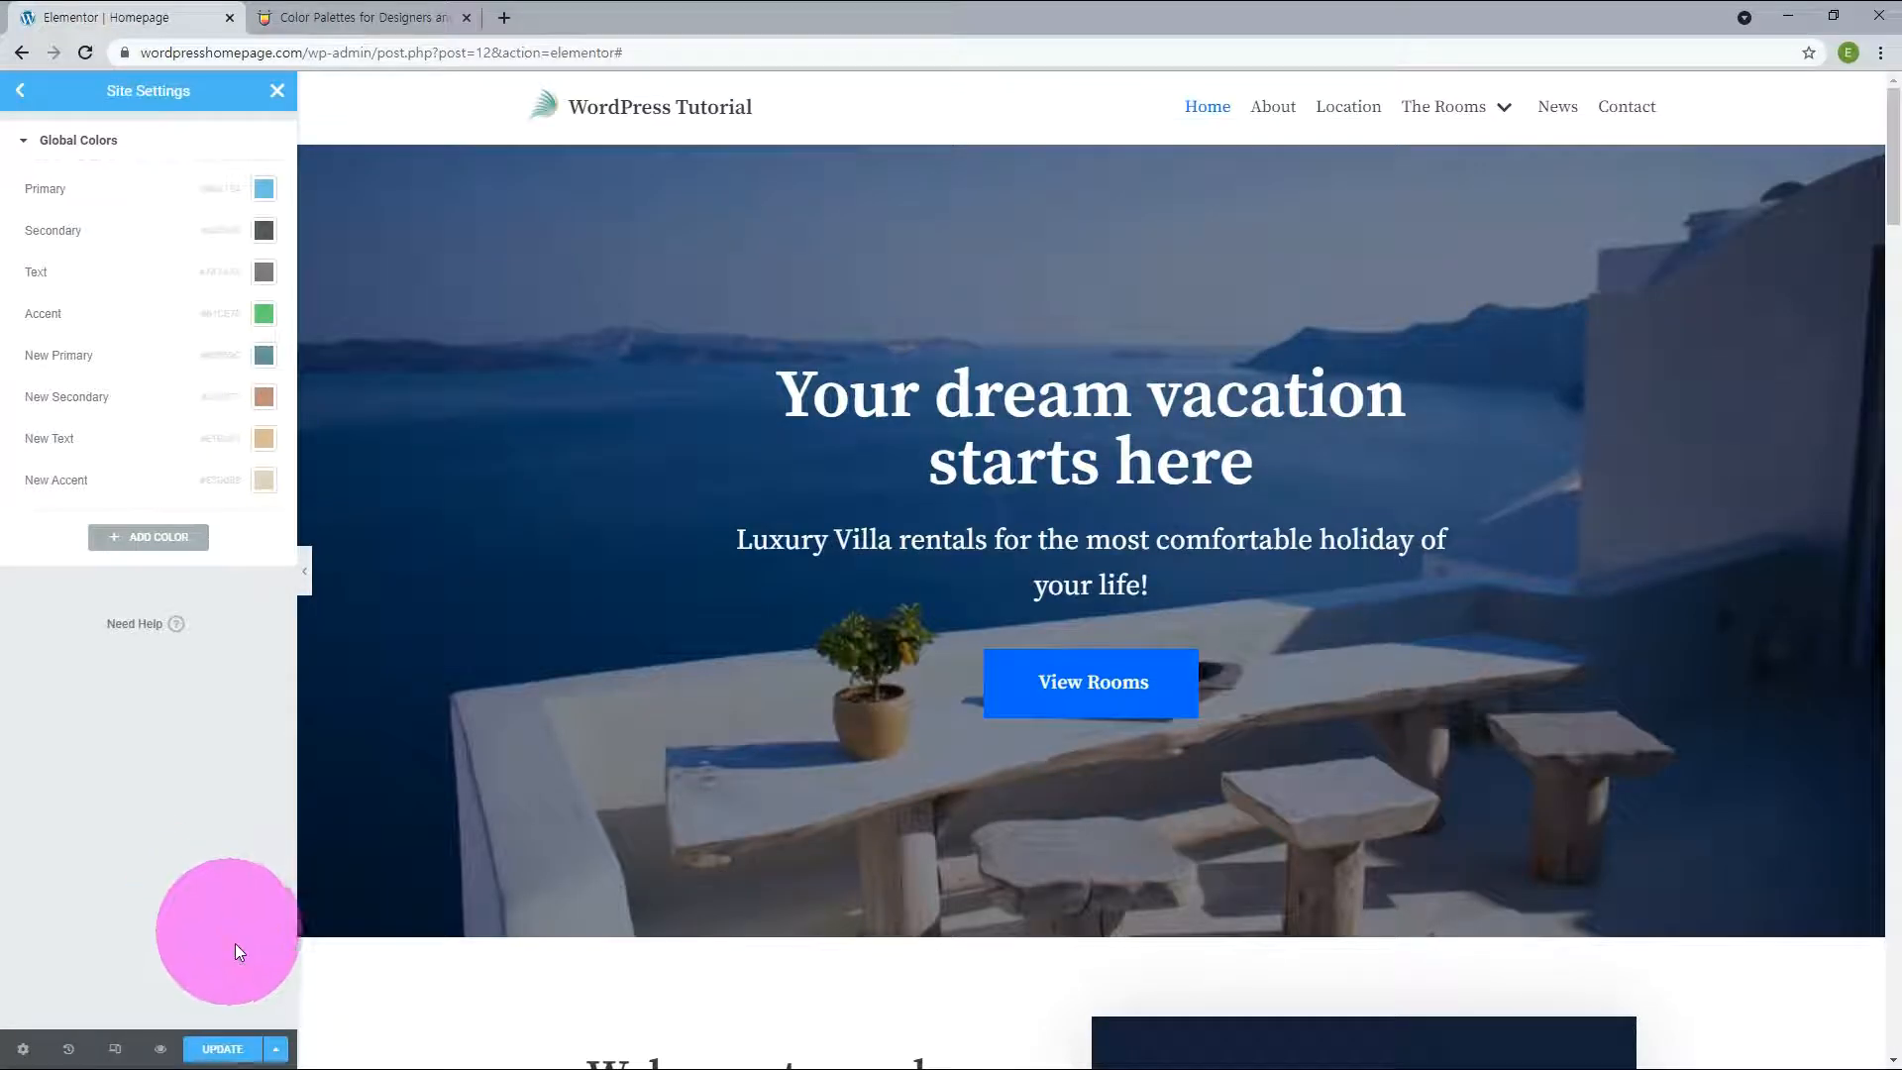
click(240, 1050)
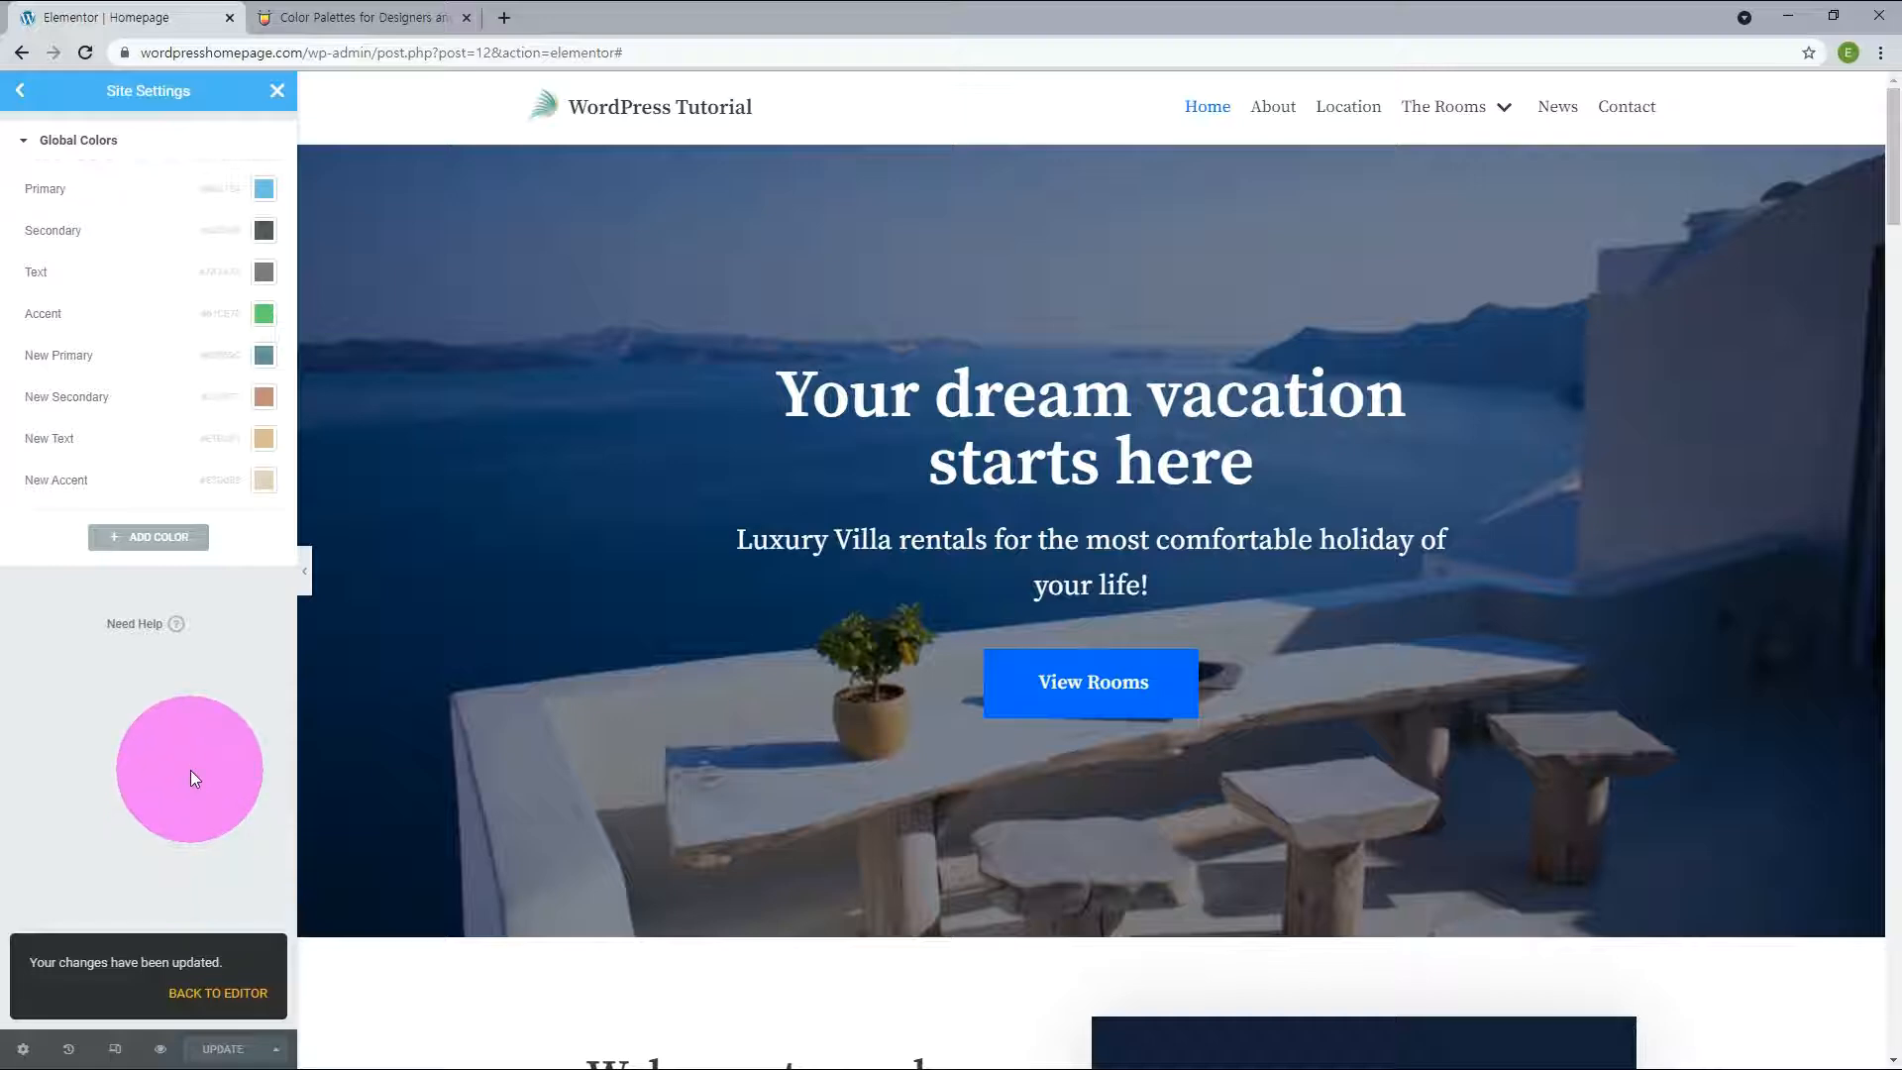
click(285, 89)
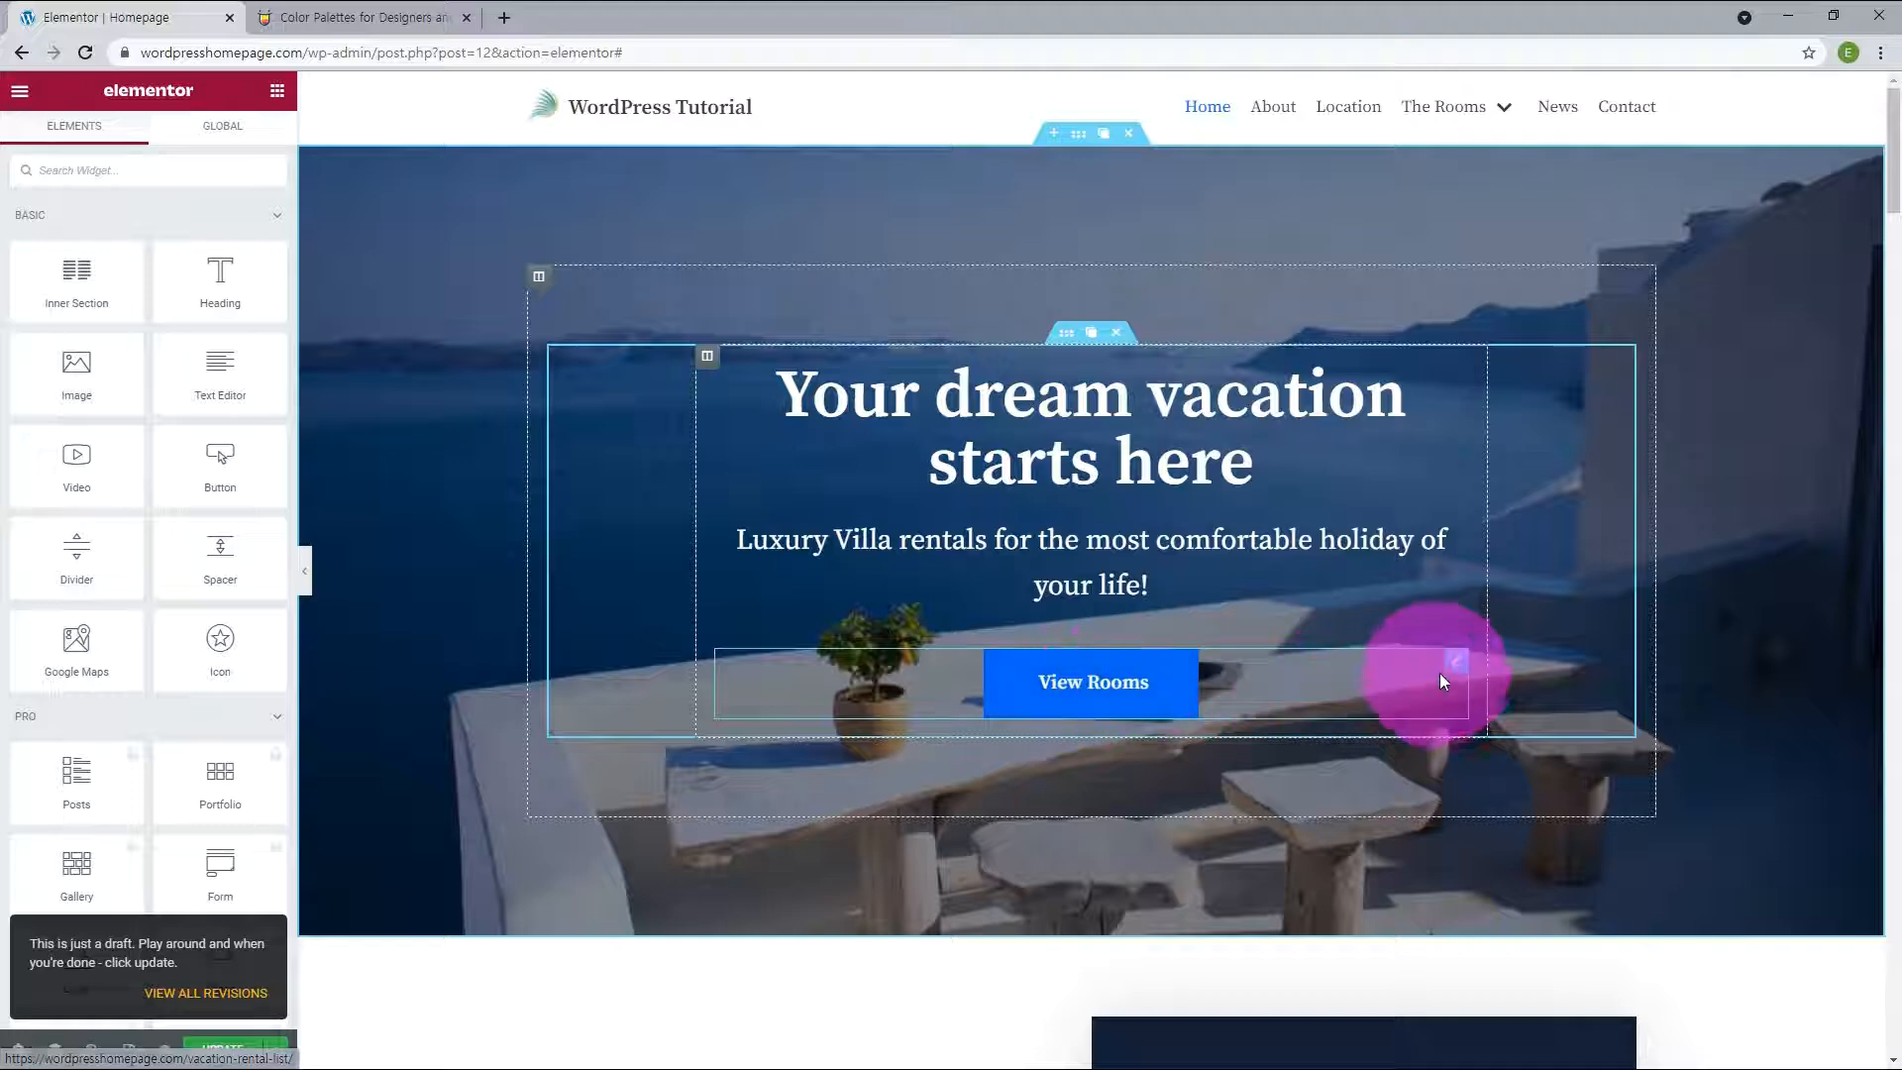
Set the View Rooms button's normal background color to the New Primary global color.
click(1463, 663)
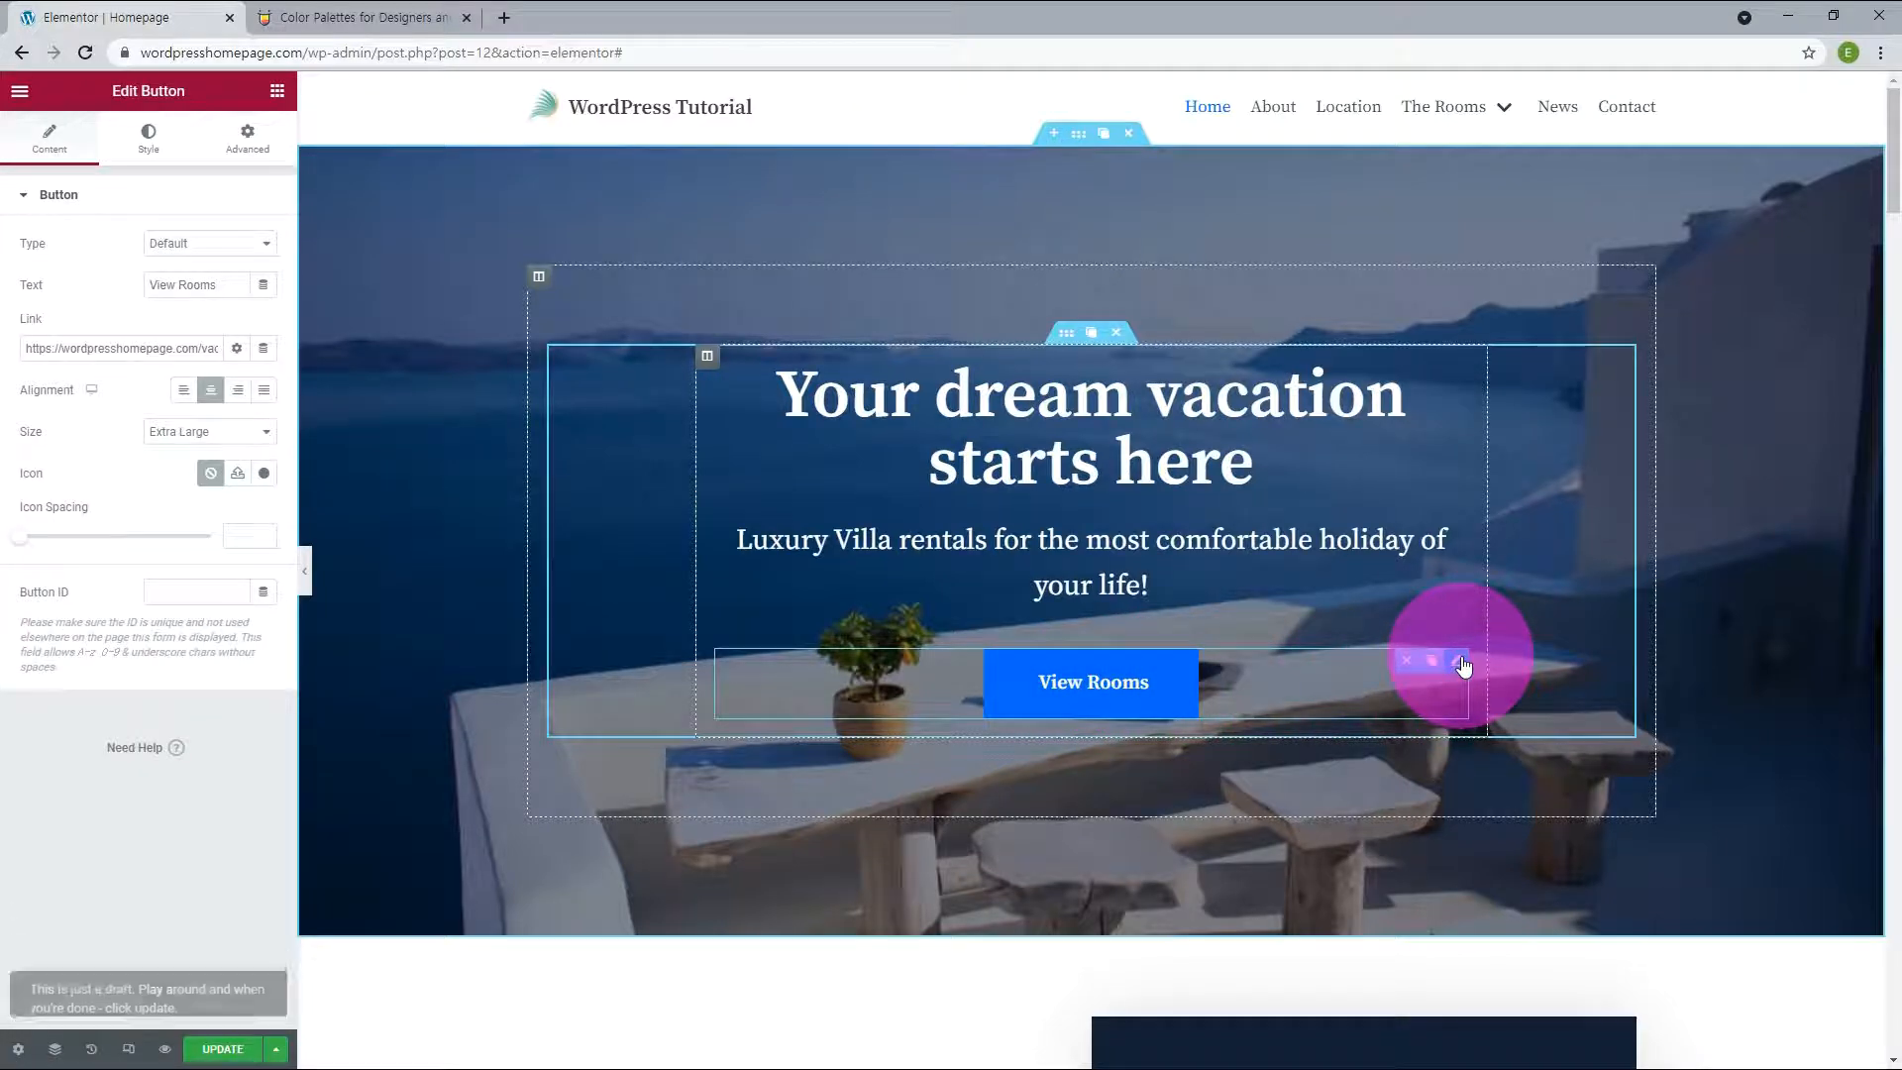
click(149, 151)
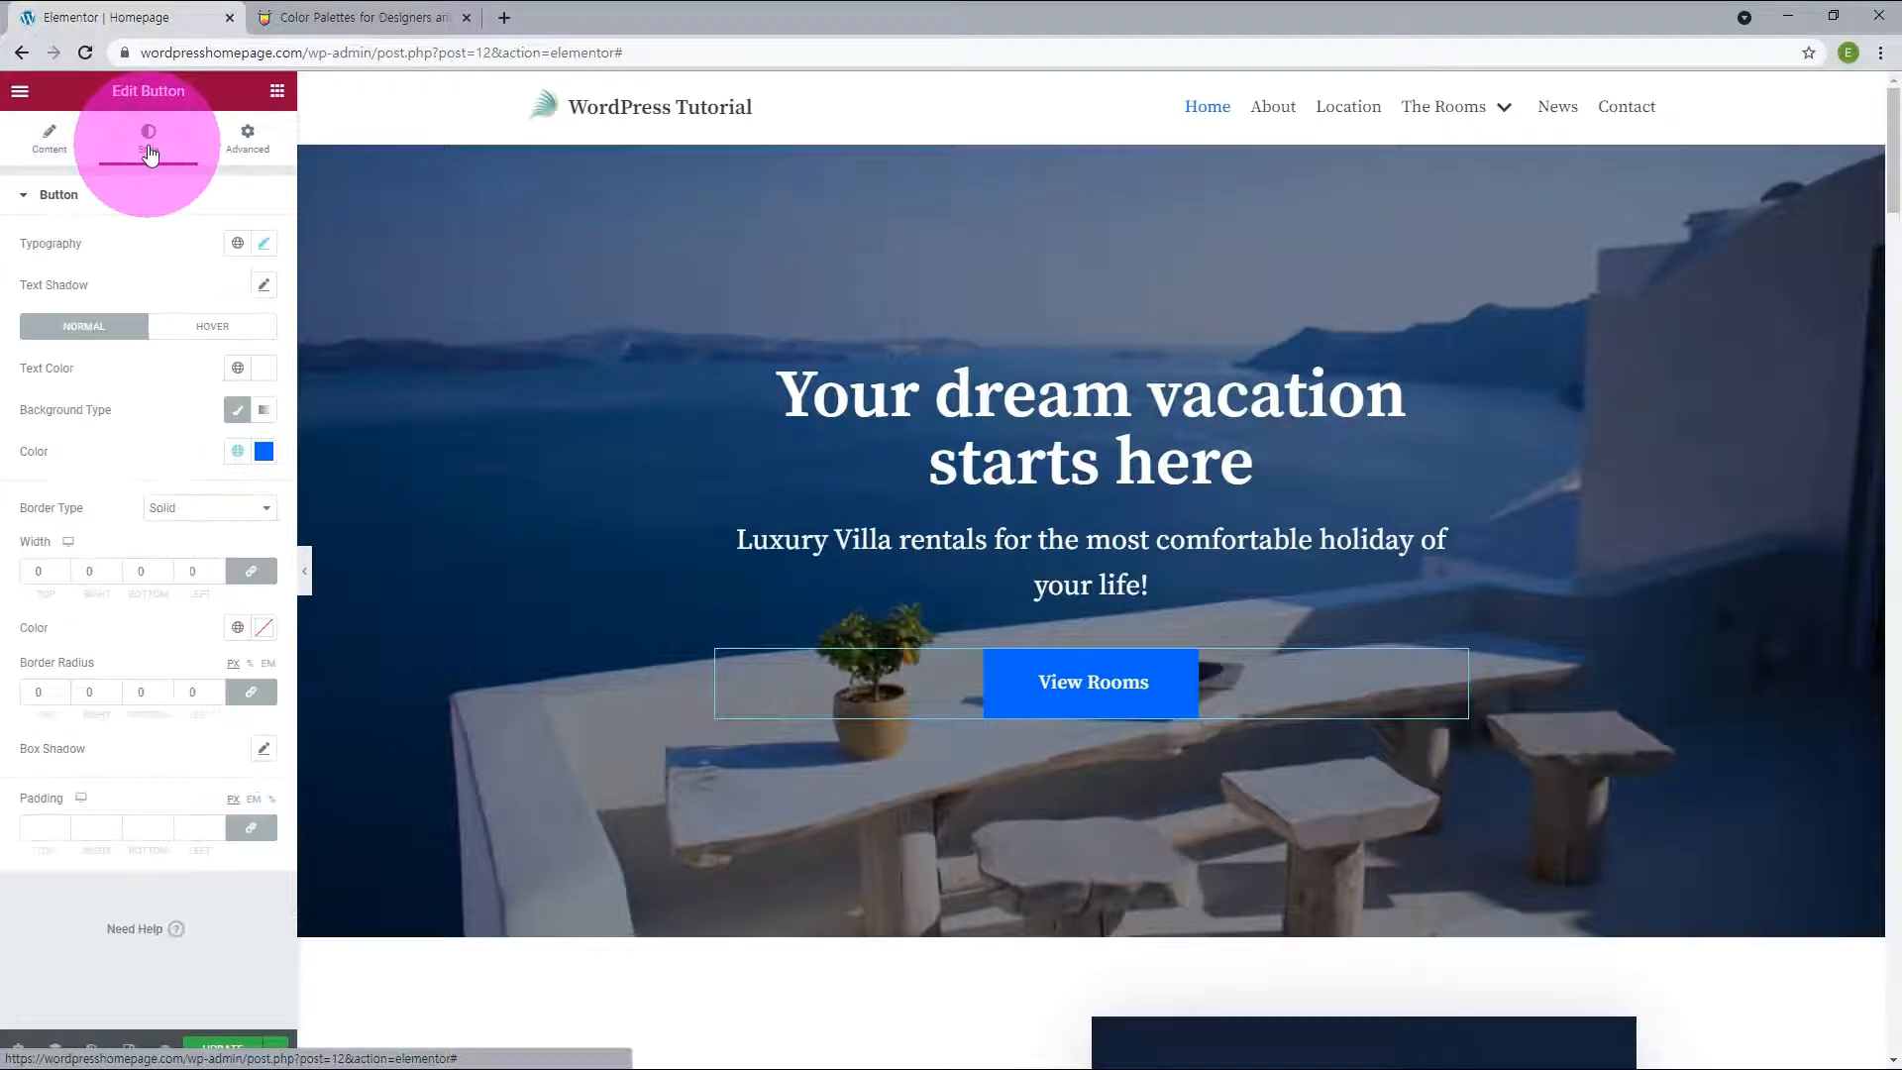
click(238, 454)
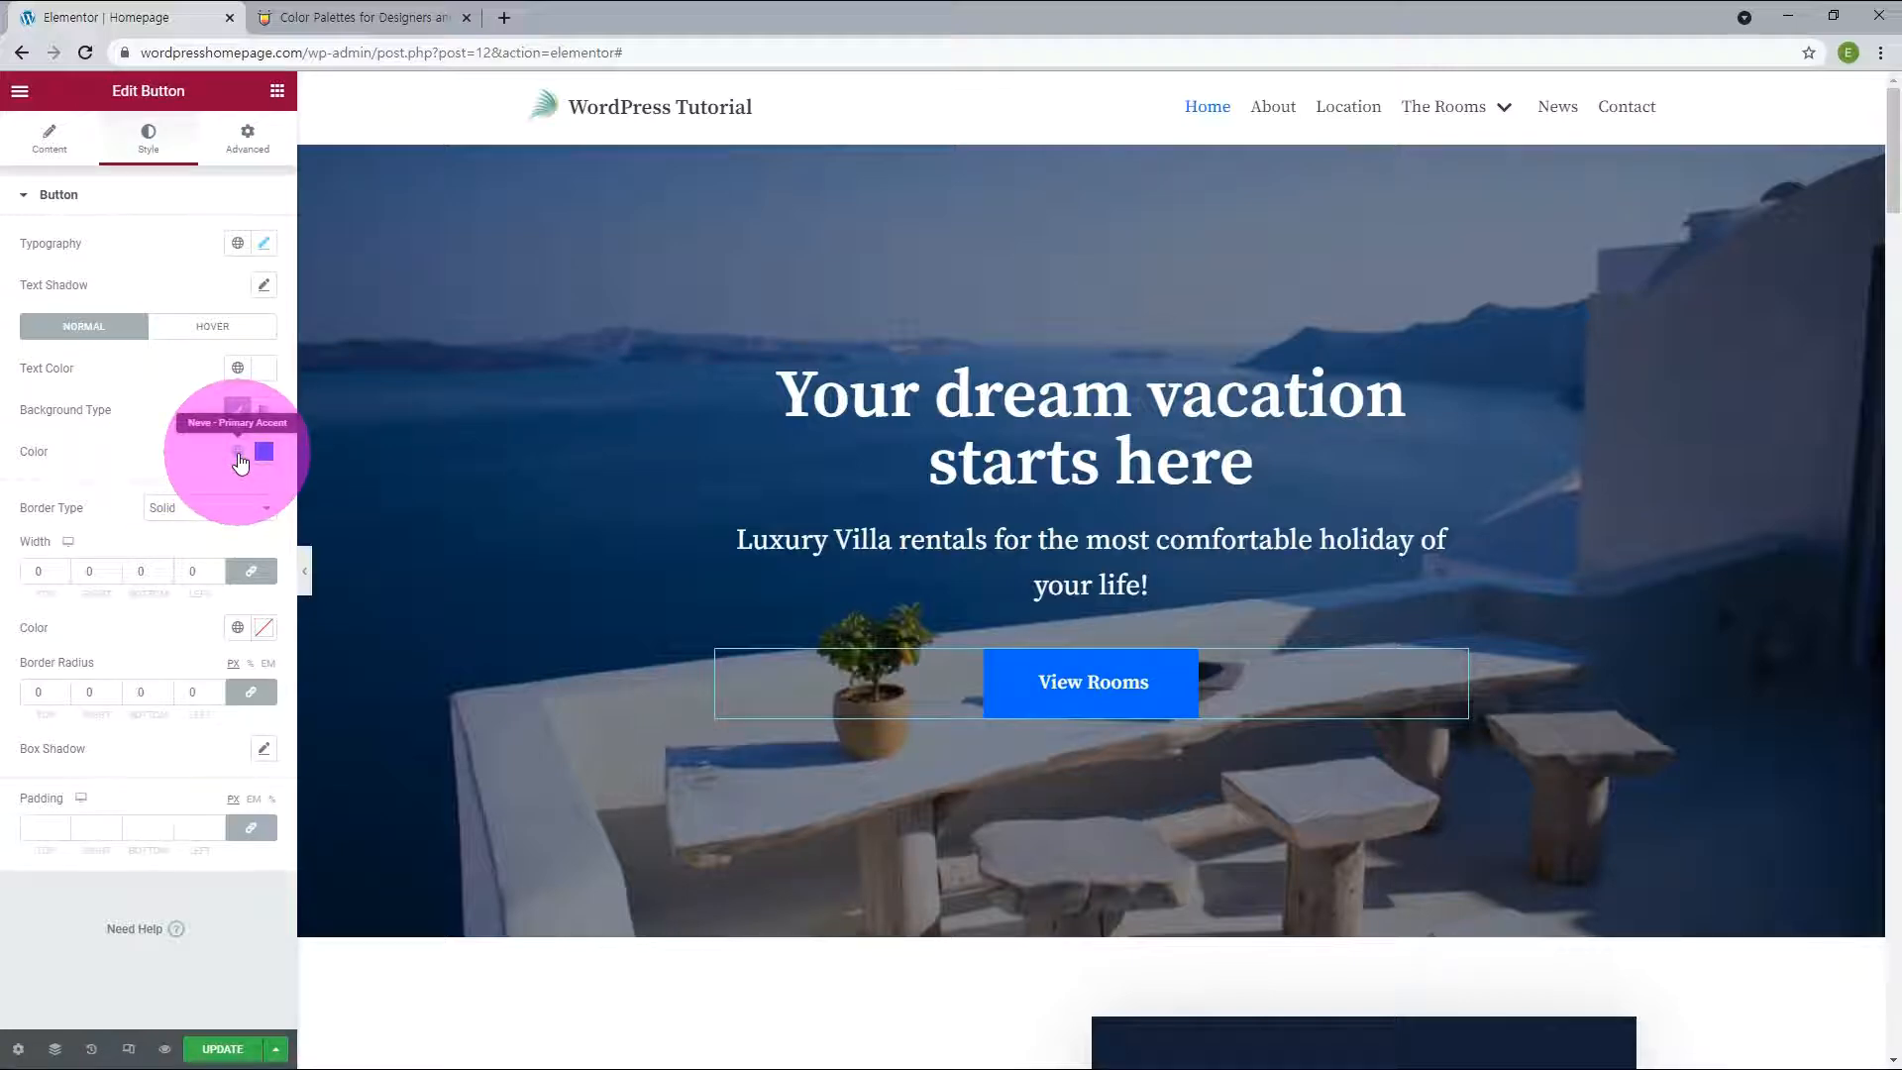
click(238, 456)
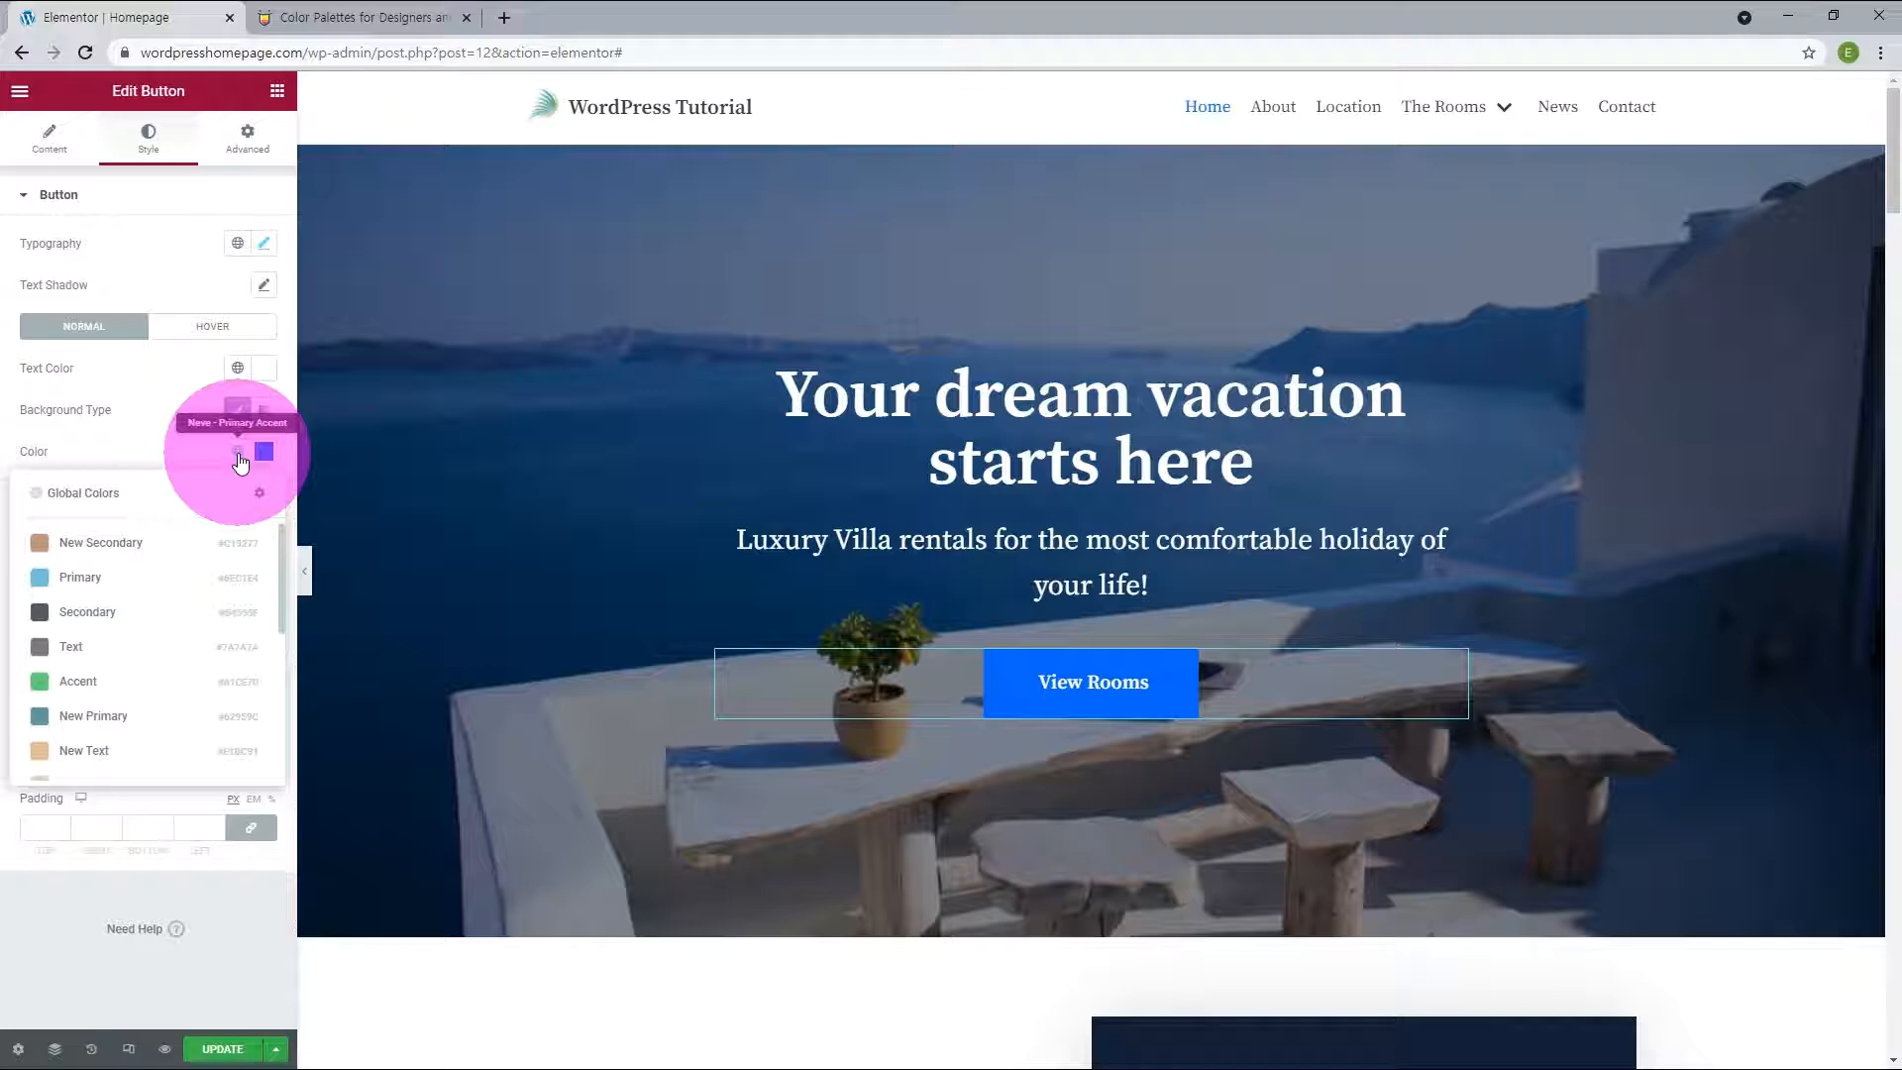
scroll(129, 730, down, 1)
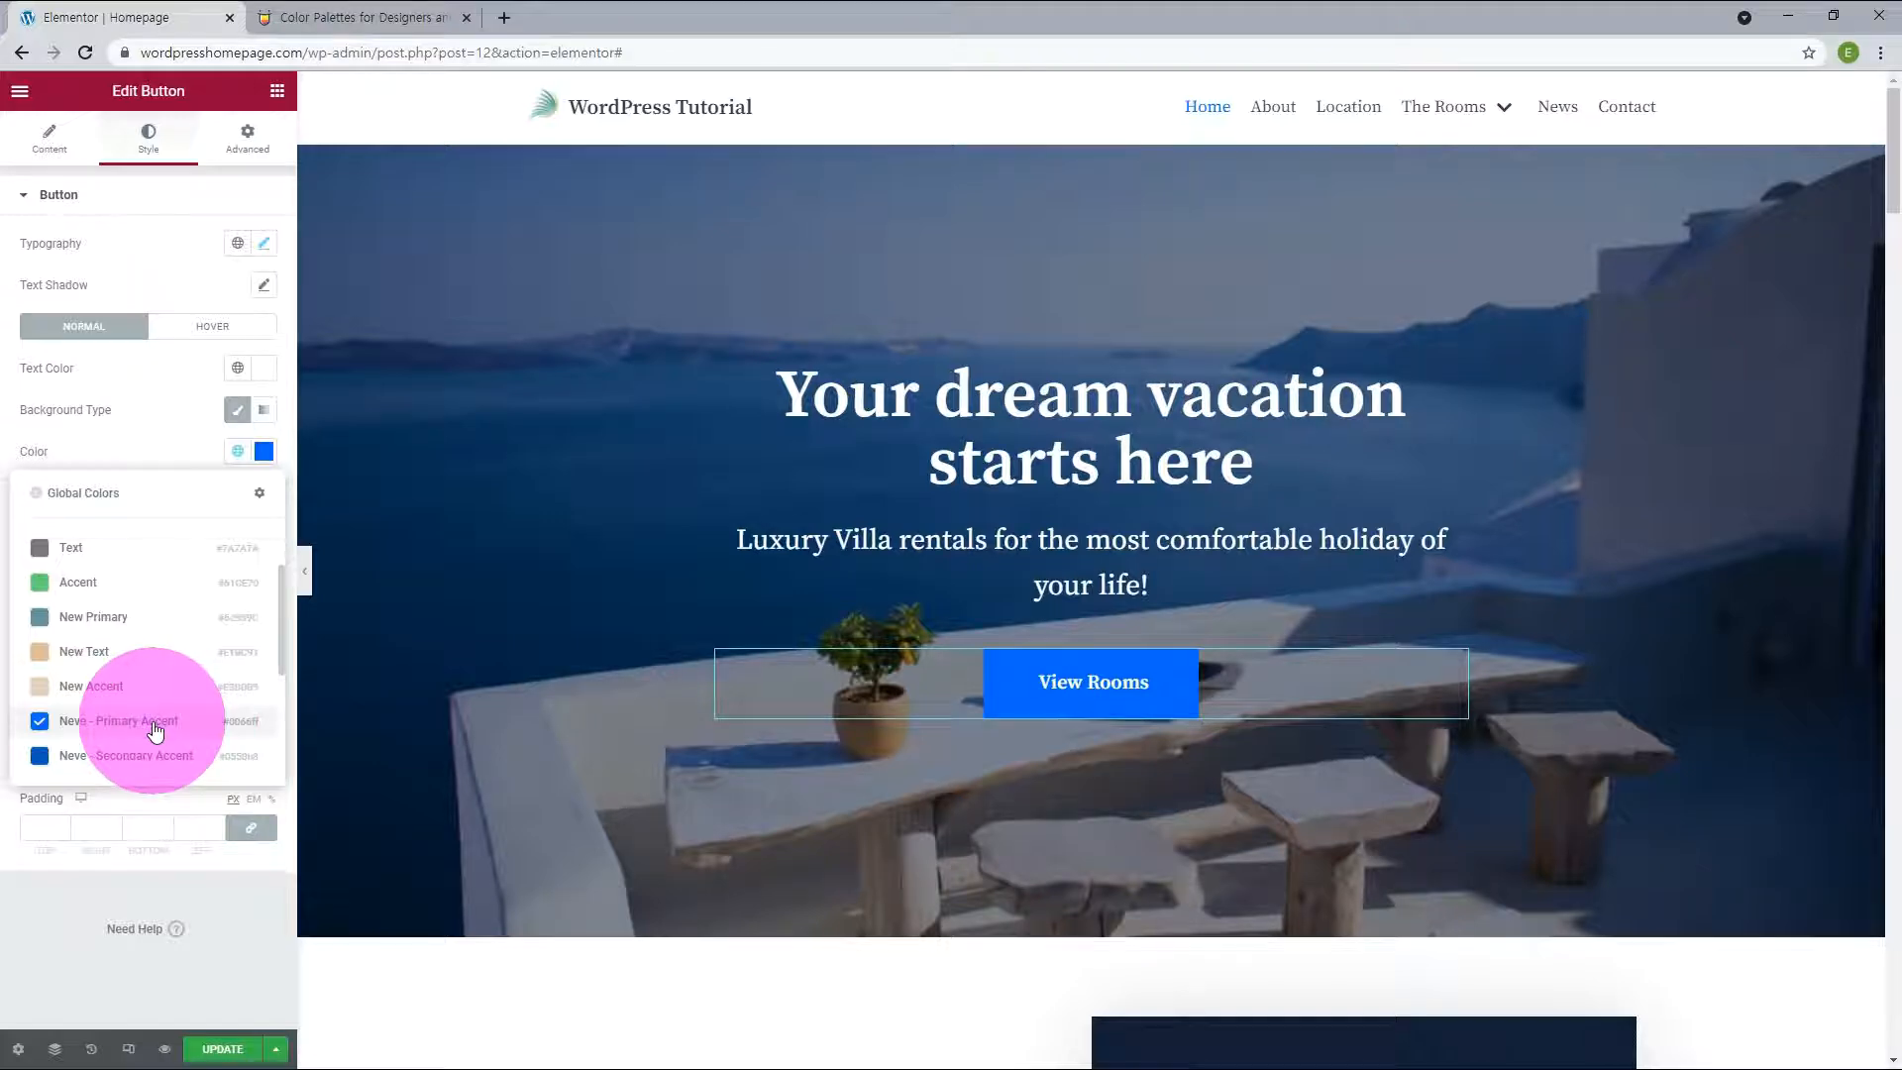
click(92, 617)
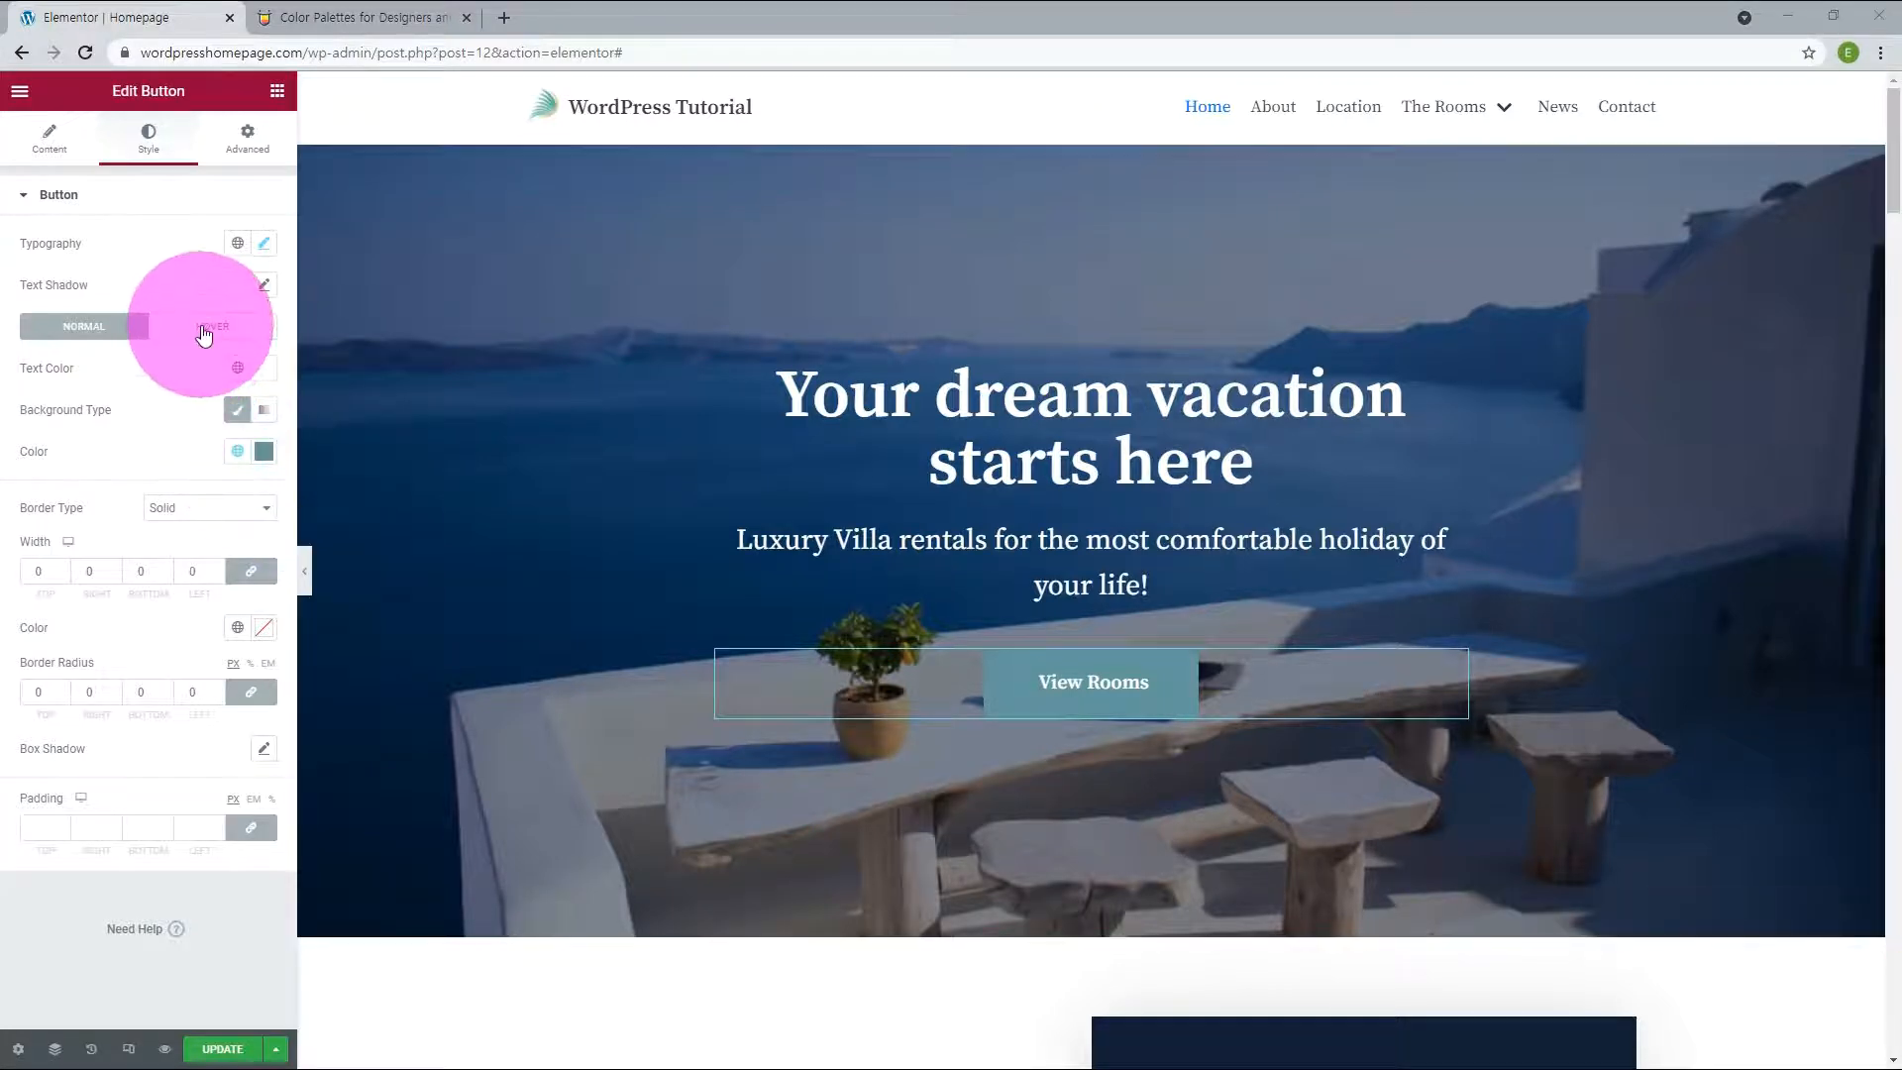
Set the View Rooms button's hover background color to the New Accent global color.
click(203, 331)
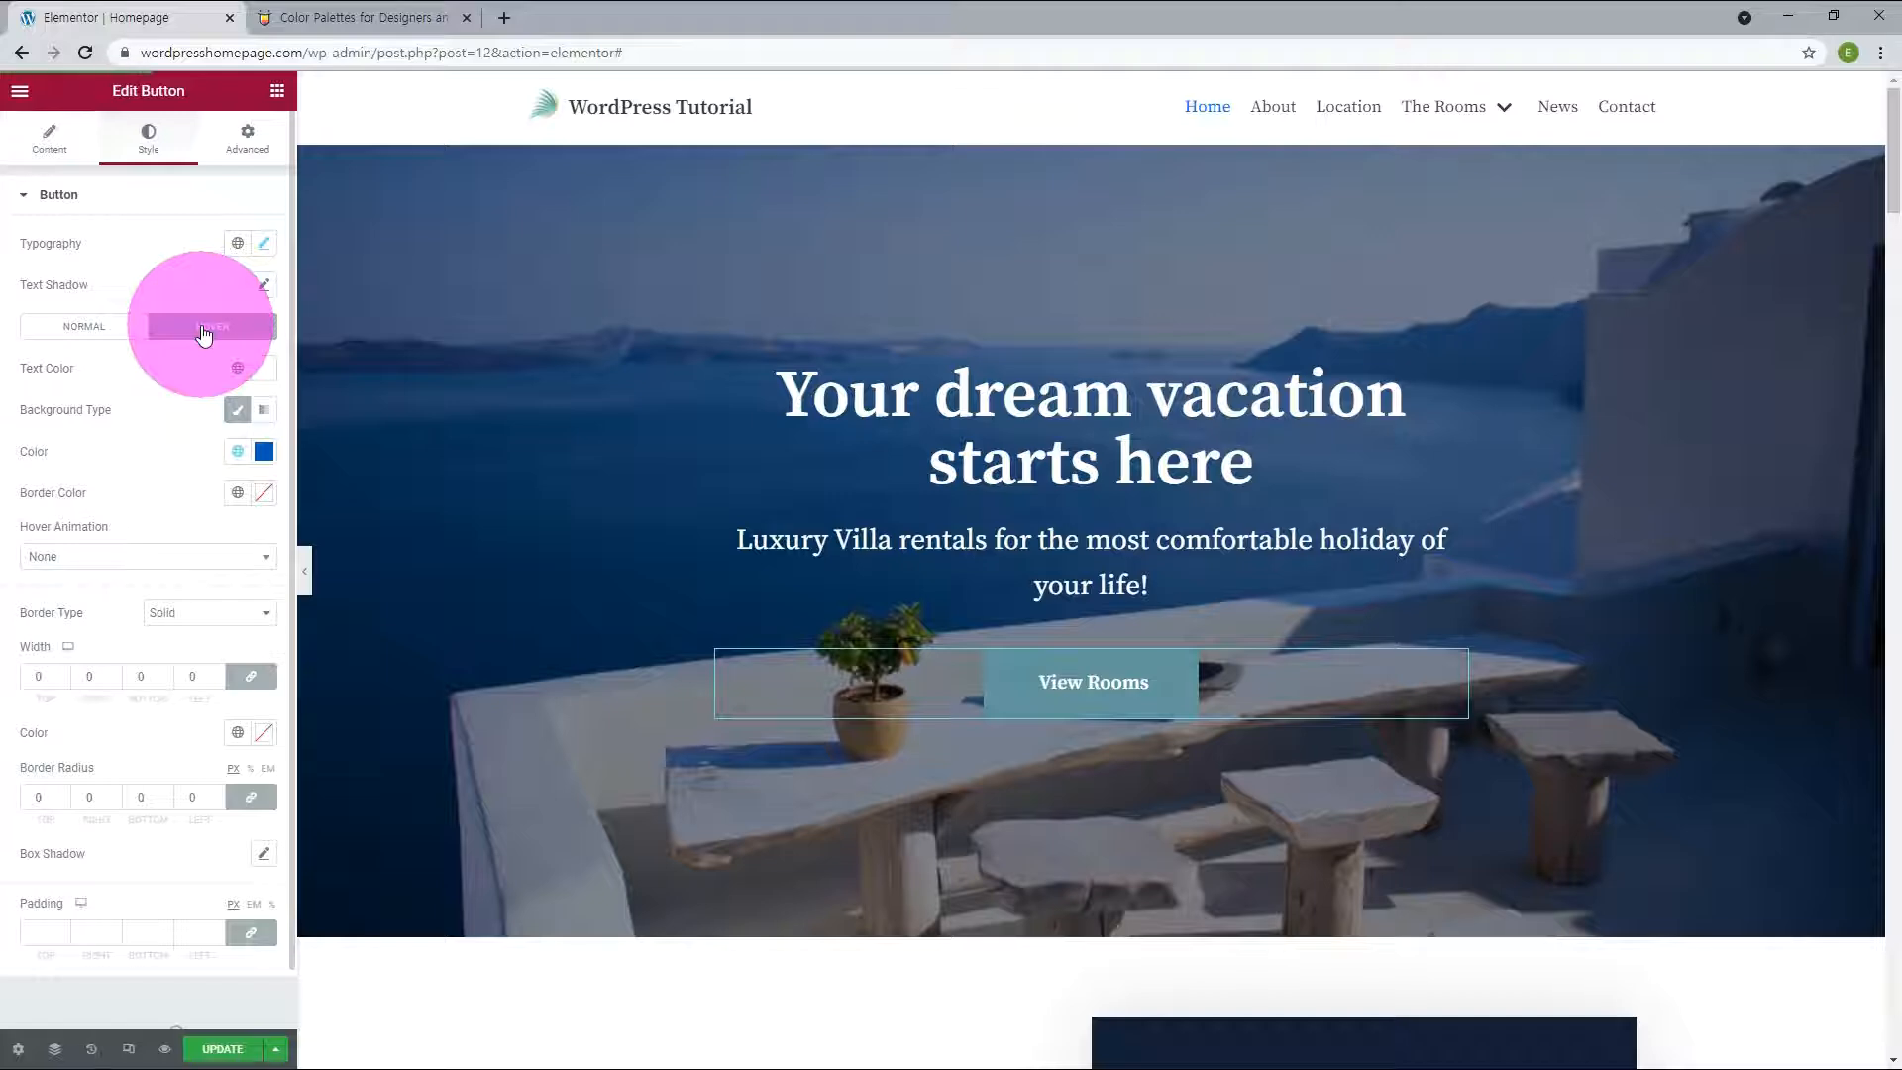
click(264, 451)
click(263, 452)
click(237, 451)
scroll(283, 590, down, 1)
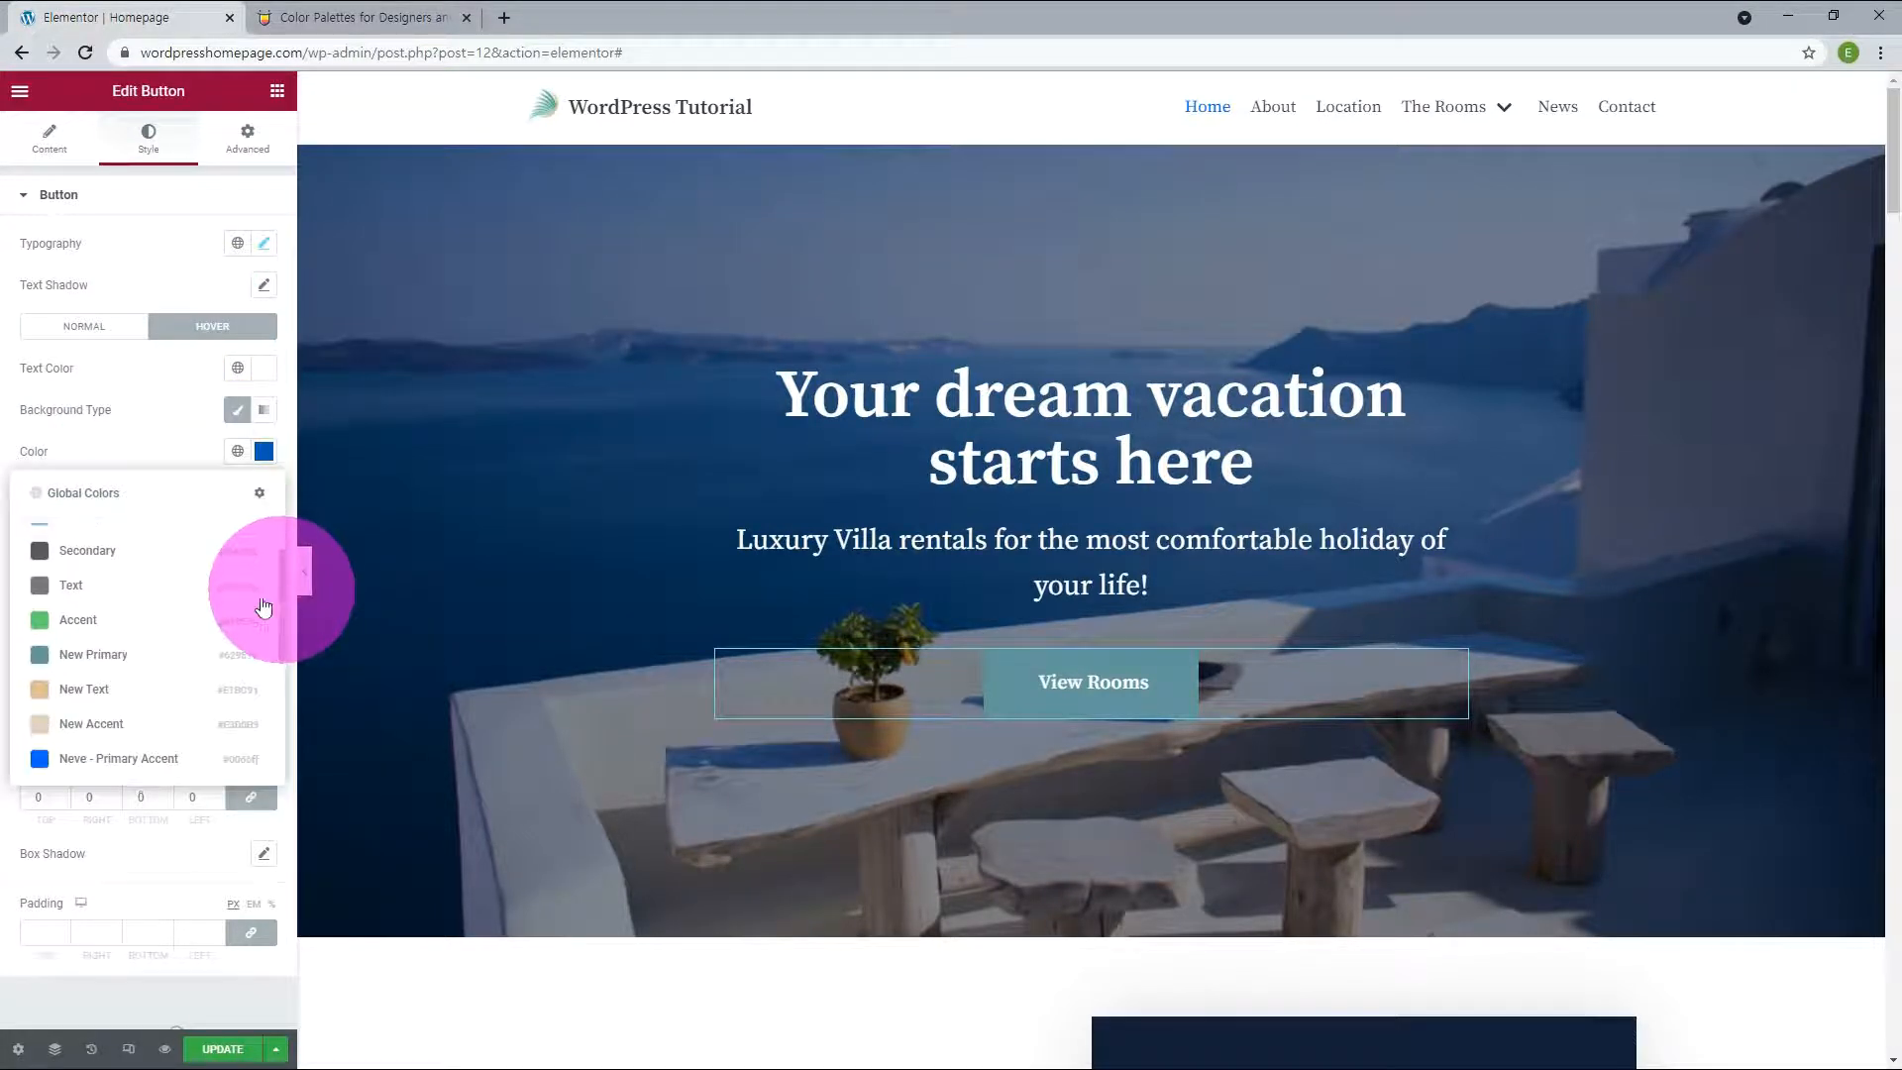
click(105, 726)
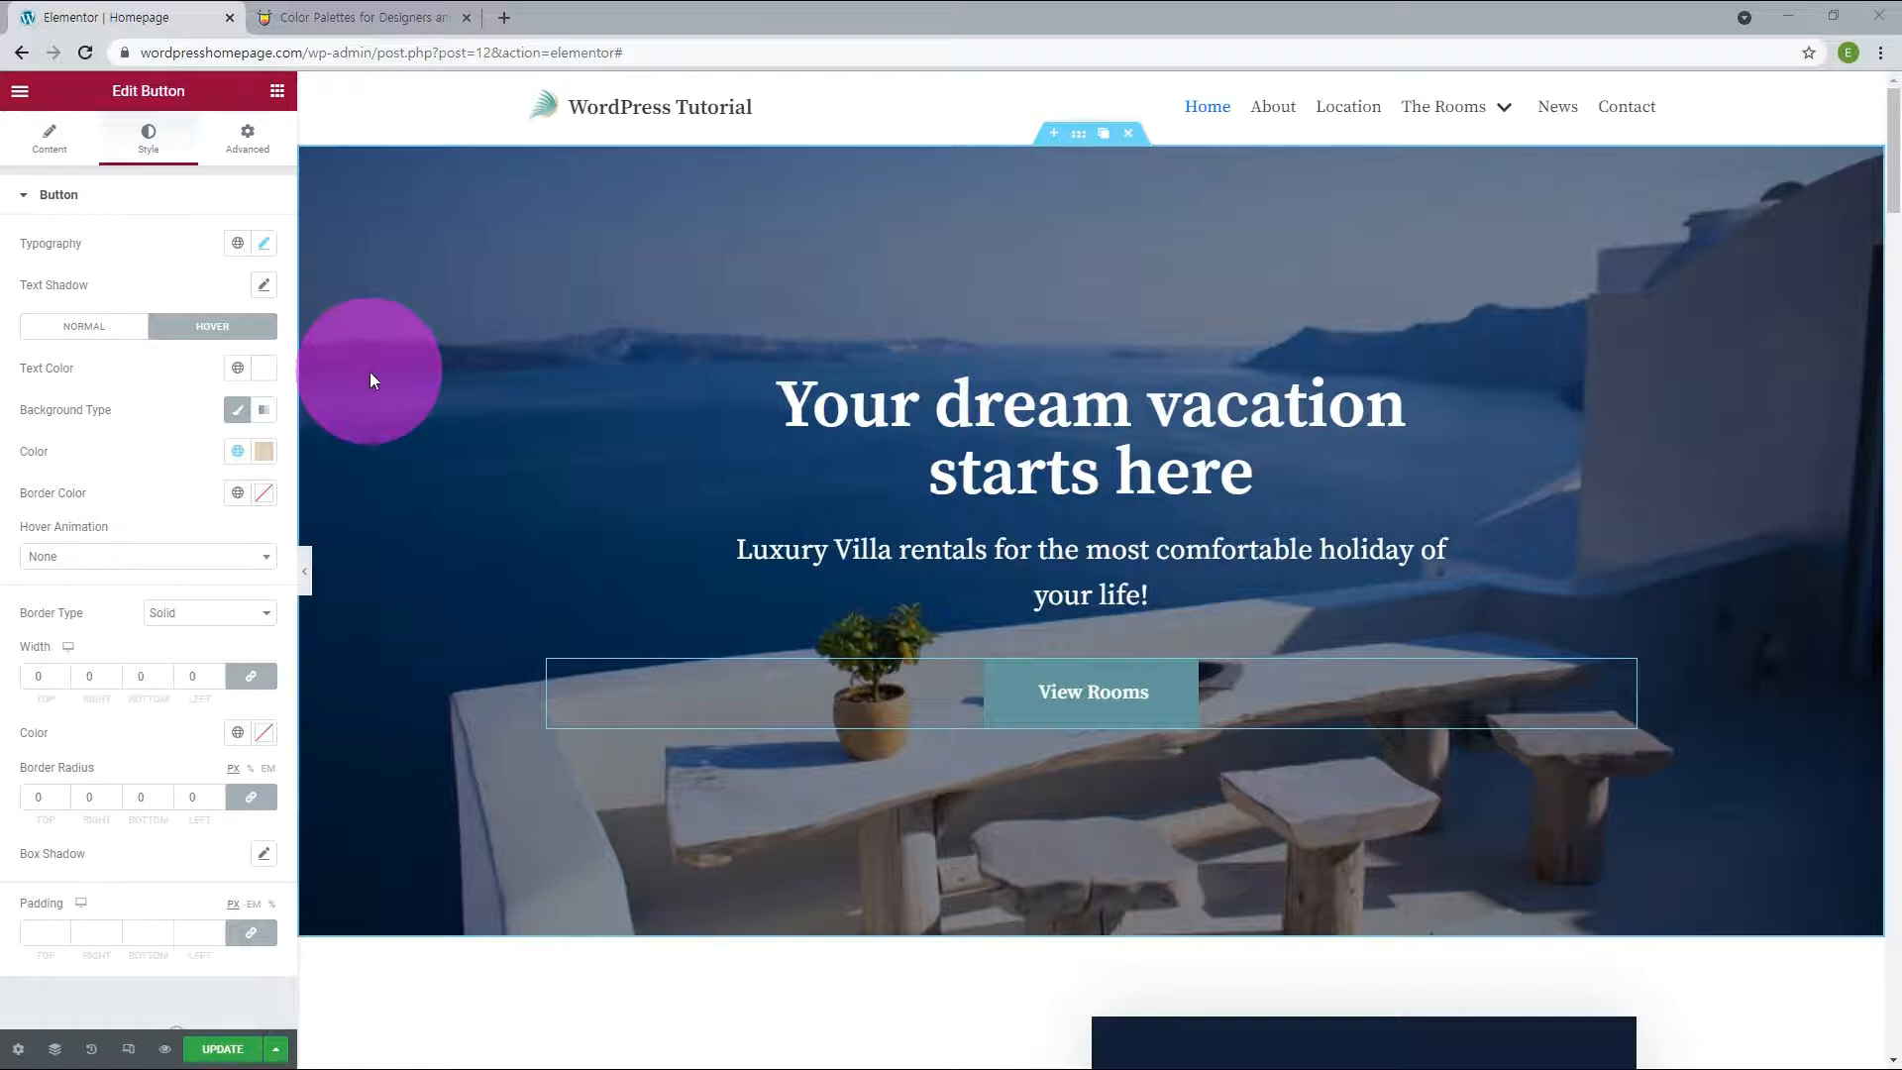
Set the text color of the "Welcome to our luxury Villa!" heading to the New Text global color.
scroll(372, 374, down, 4)
scroll(370, 372, down, 4)
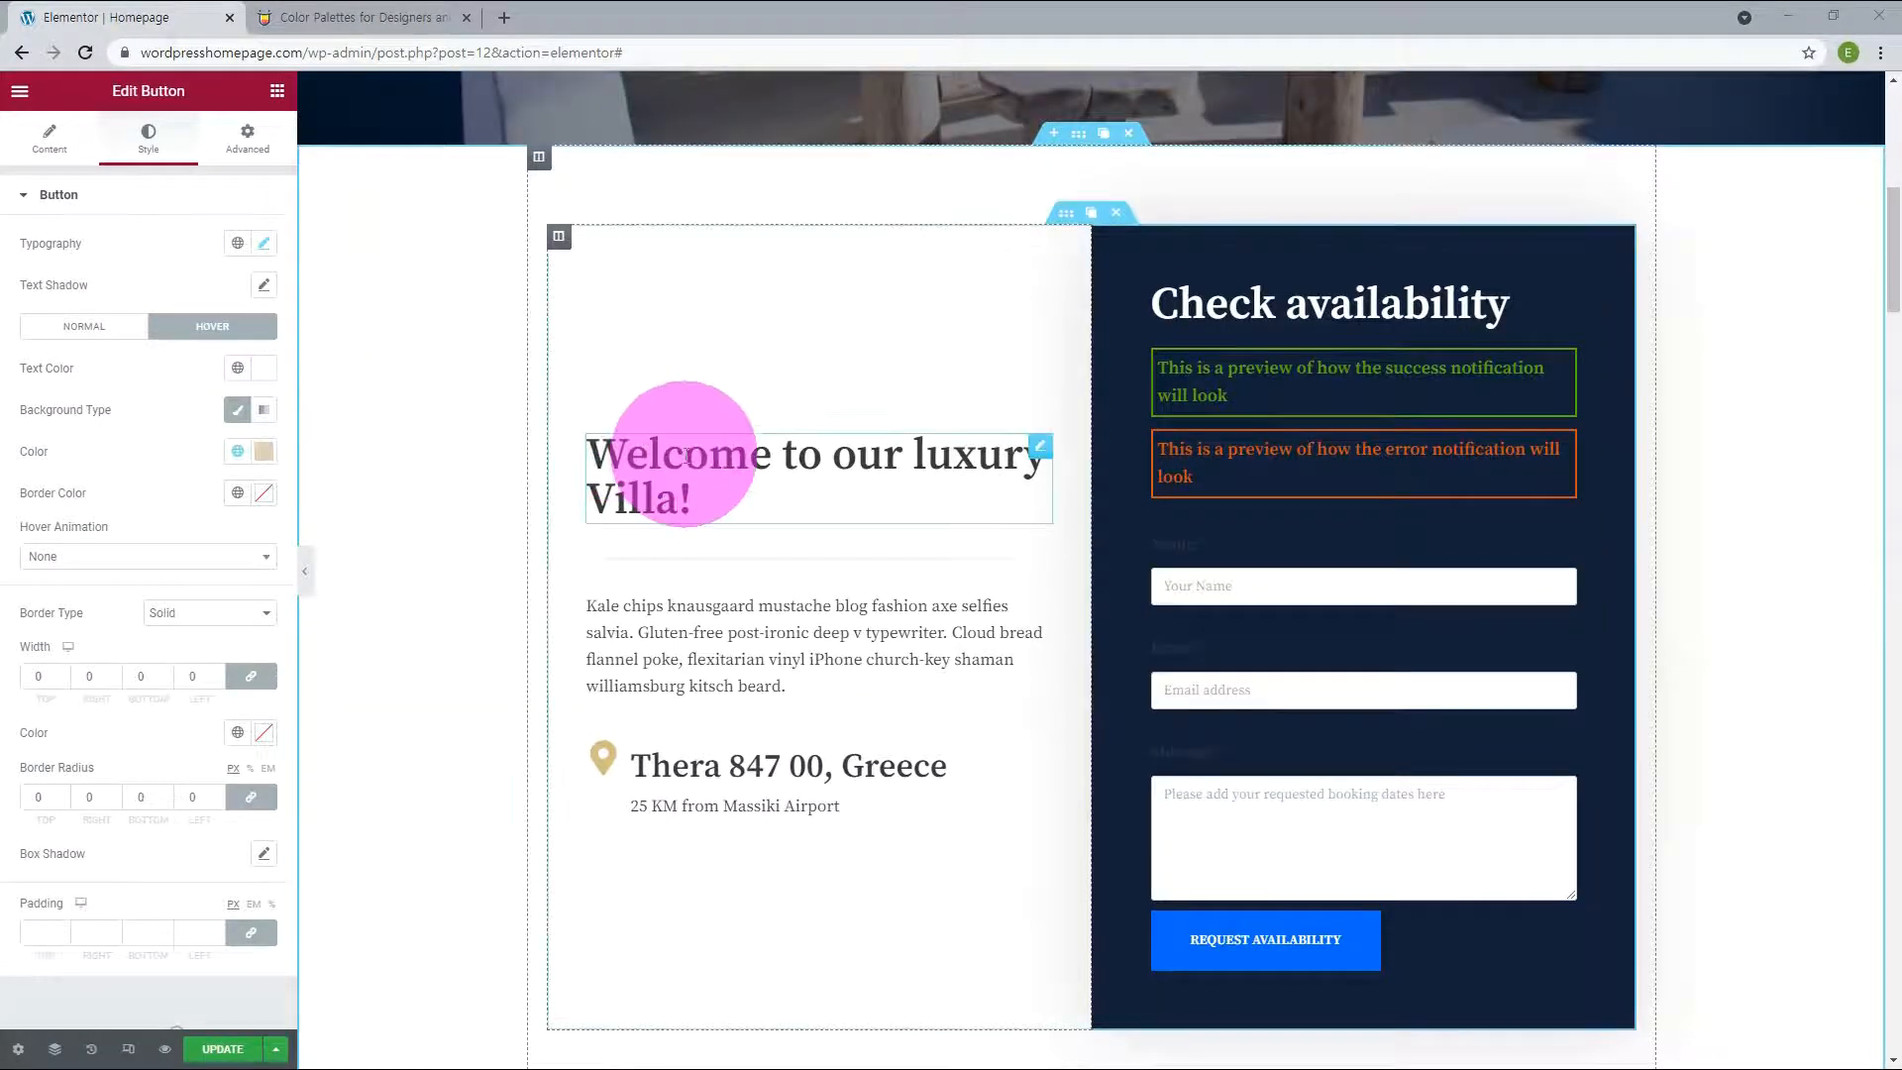
click(1052, 450)
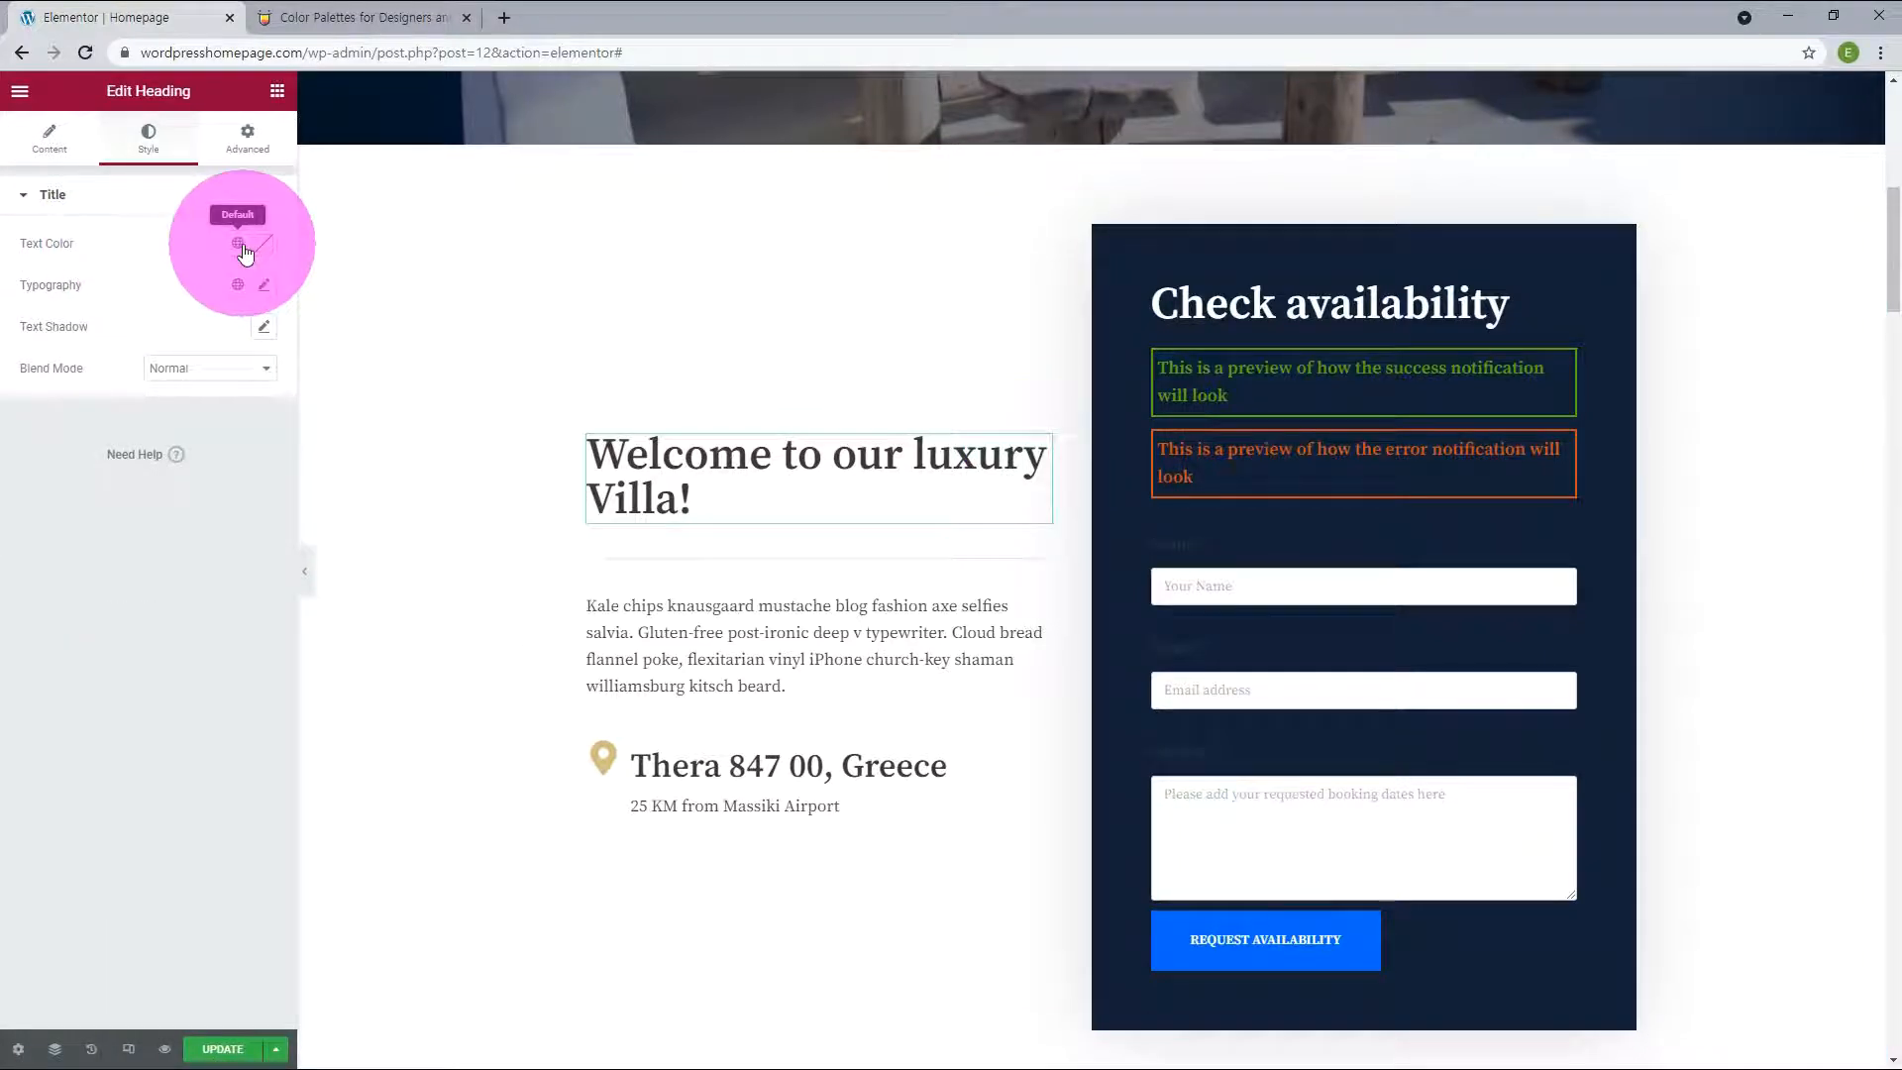
click(239, 245)
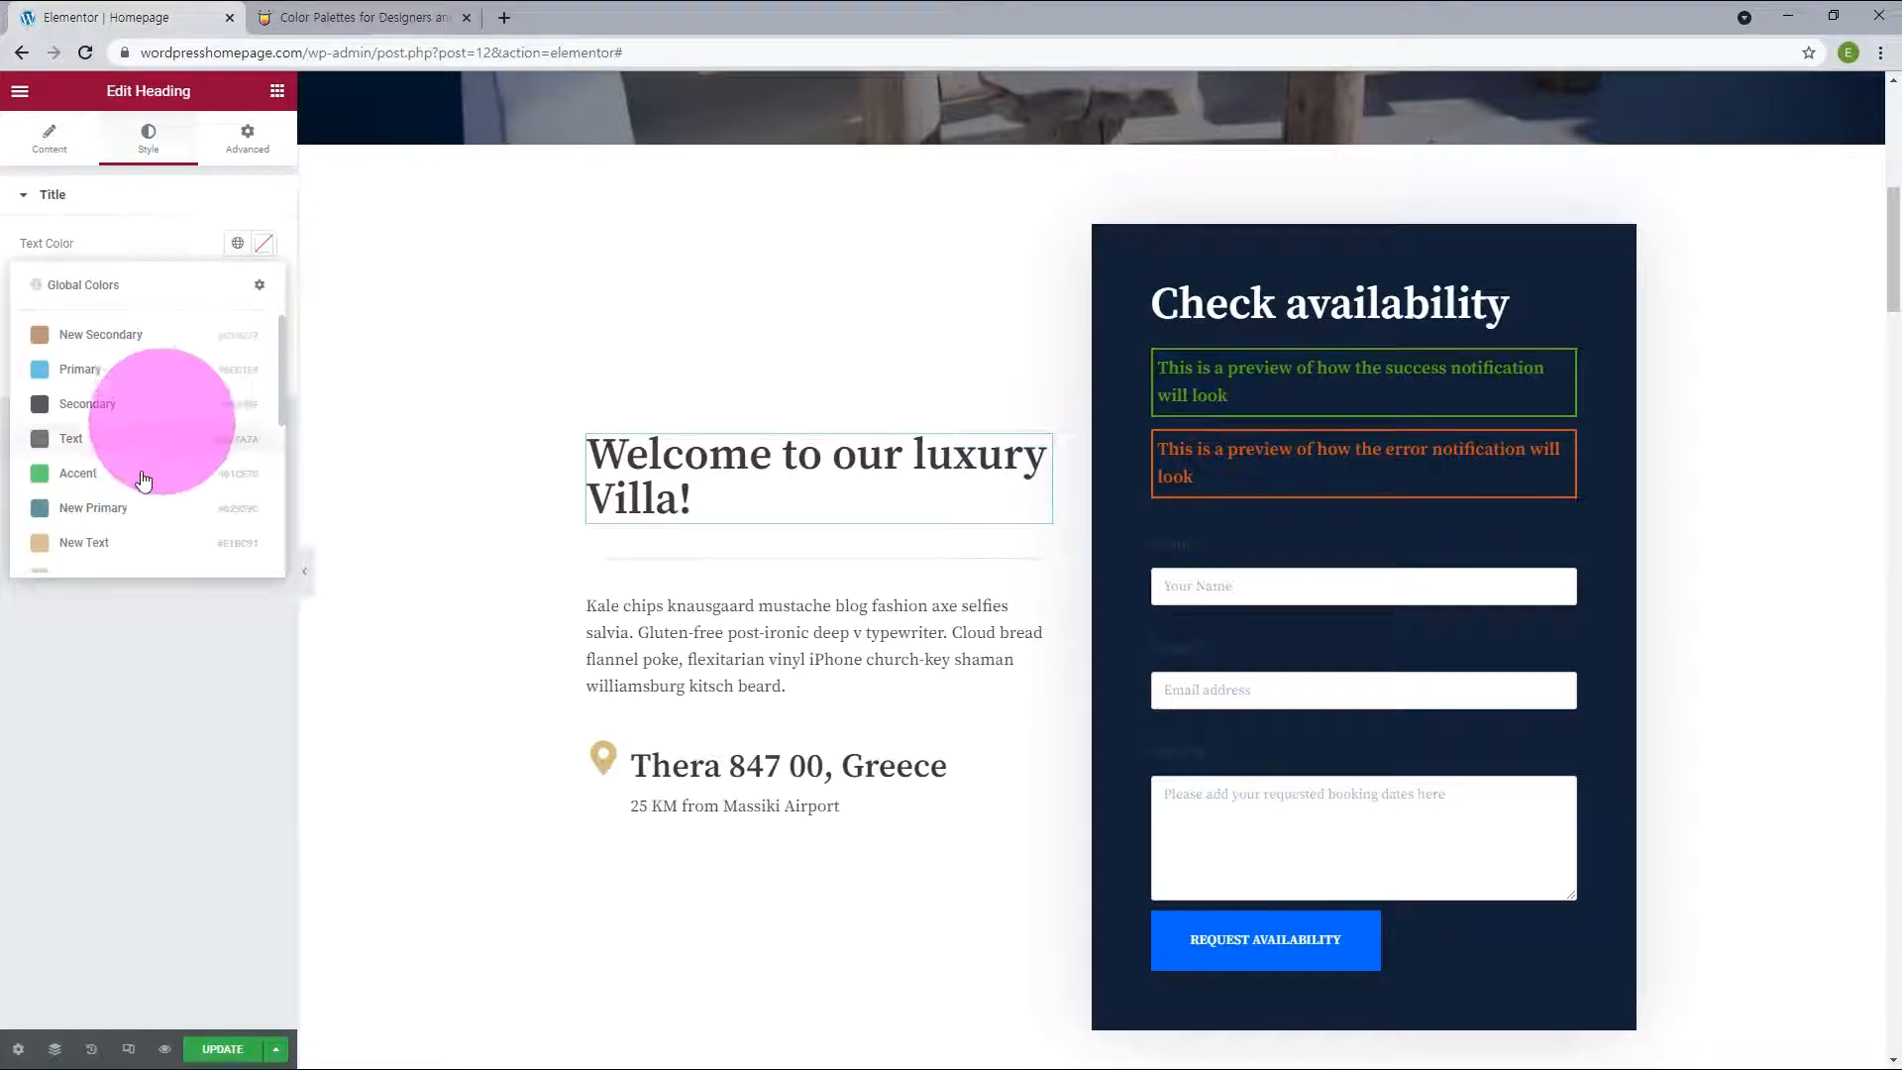
click(103, 547)
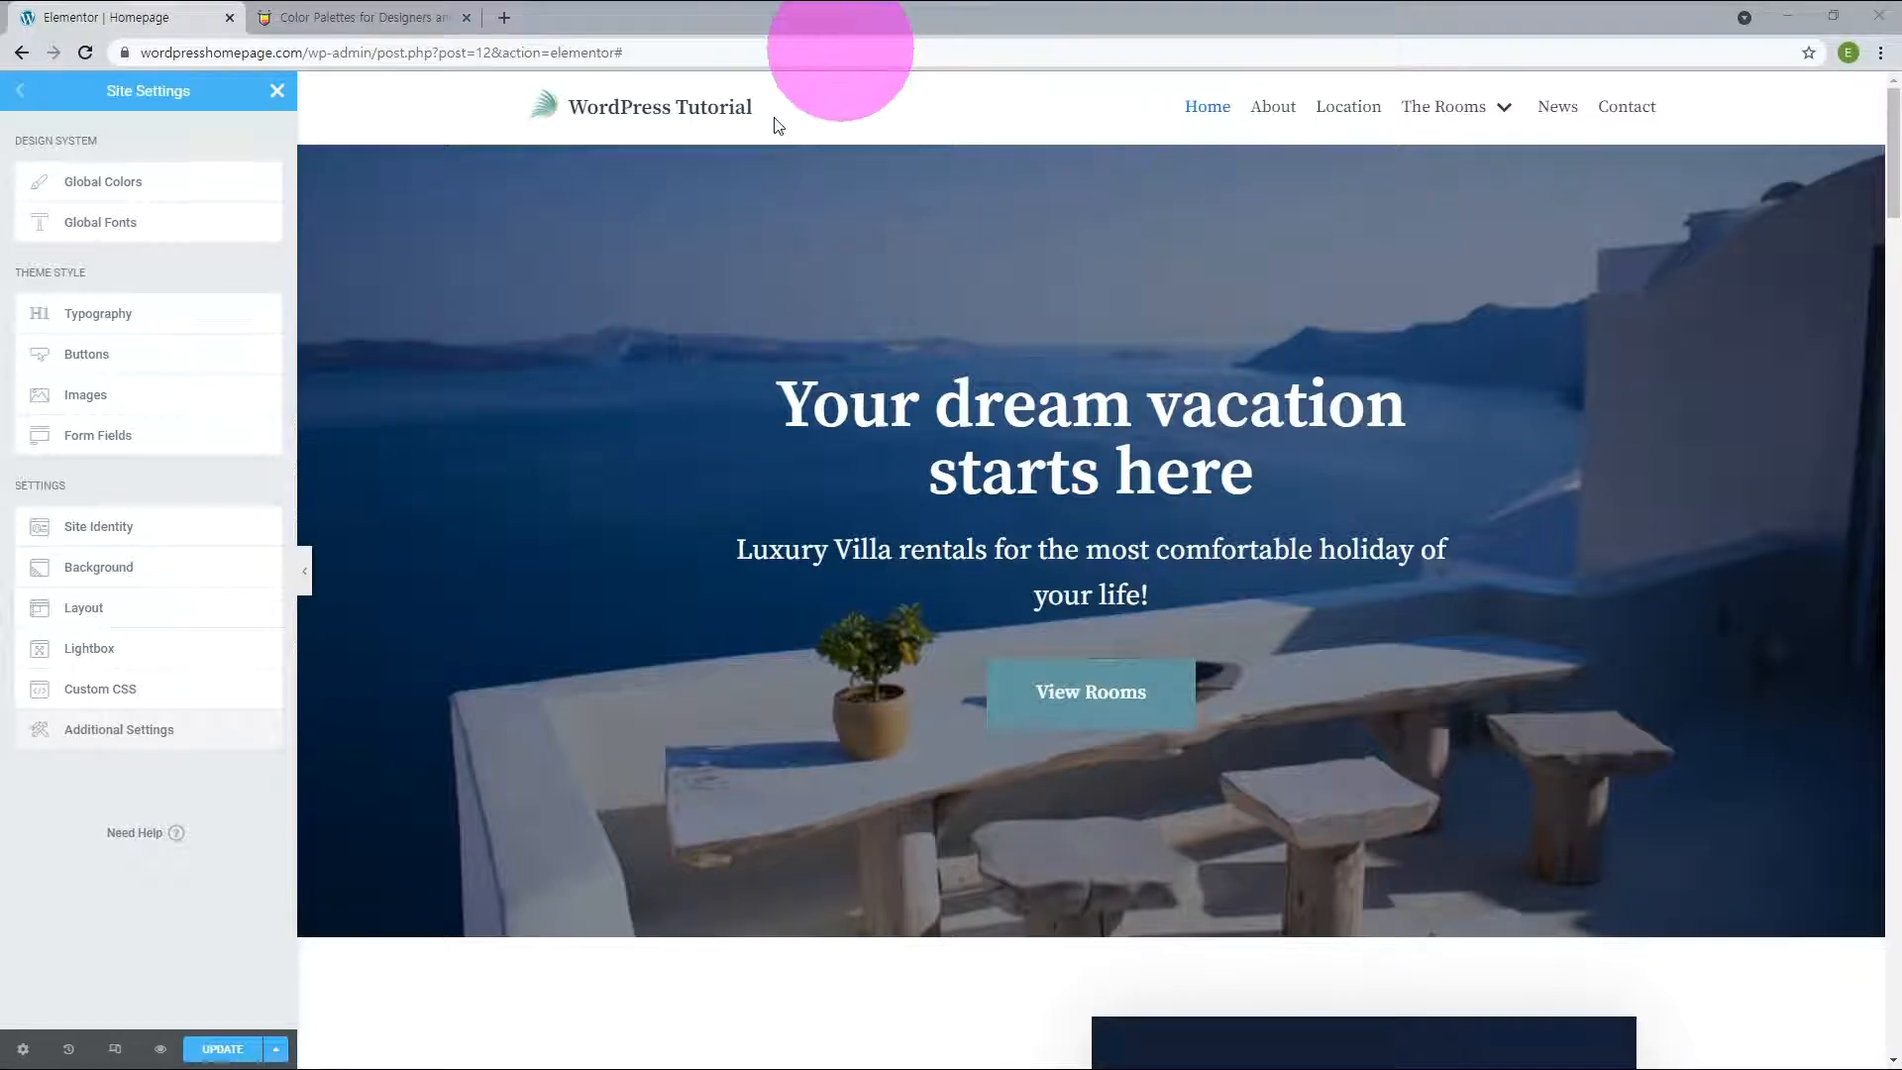
Add three new font styles to the Global Fonts in Site Settings.
click(120, 234)
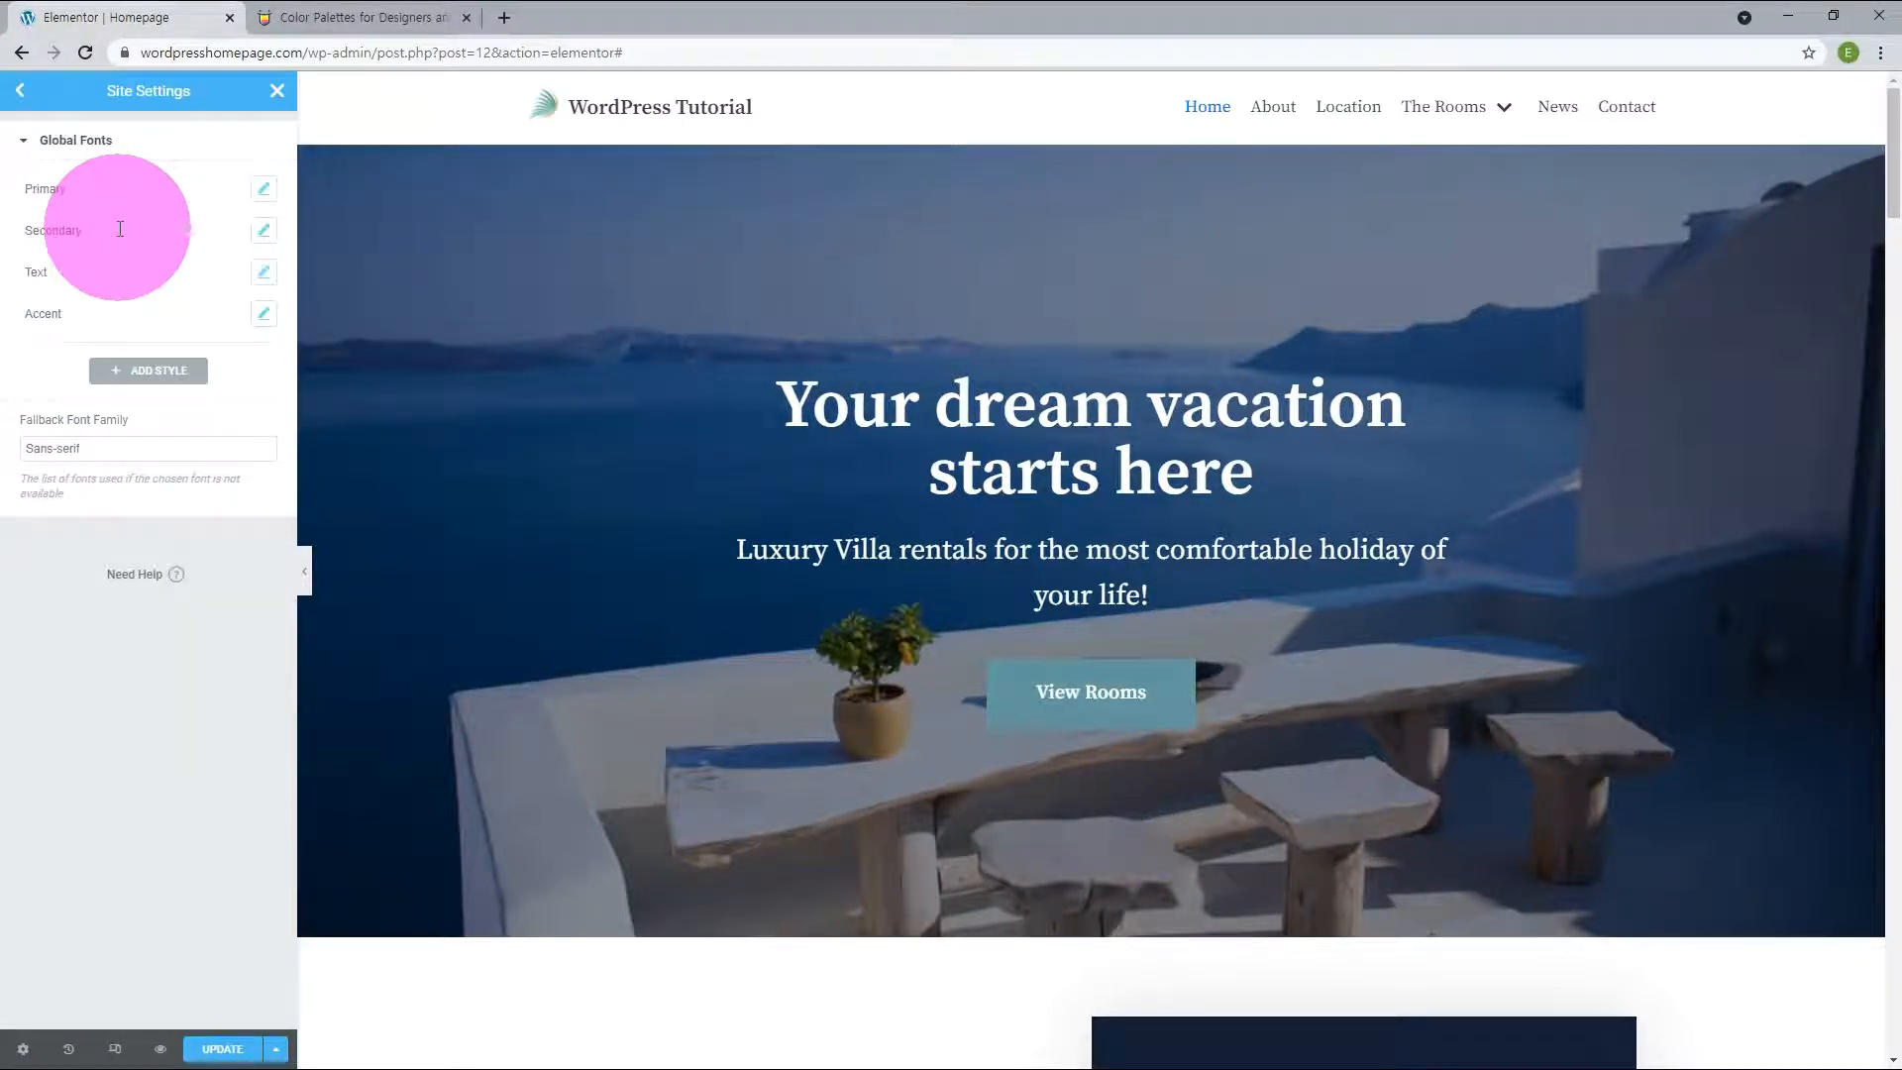
click(129, 372)
click(134, 412)
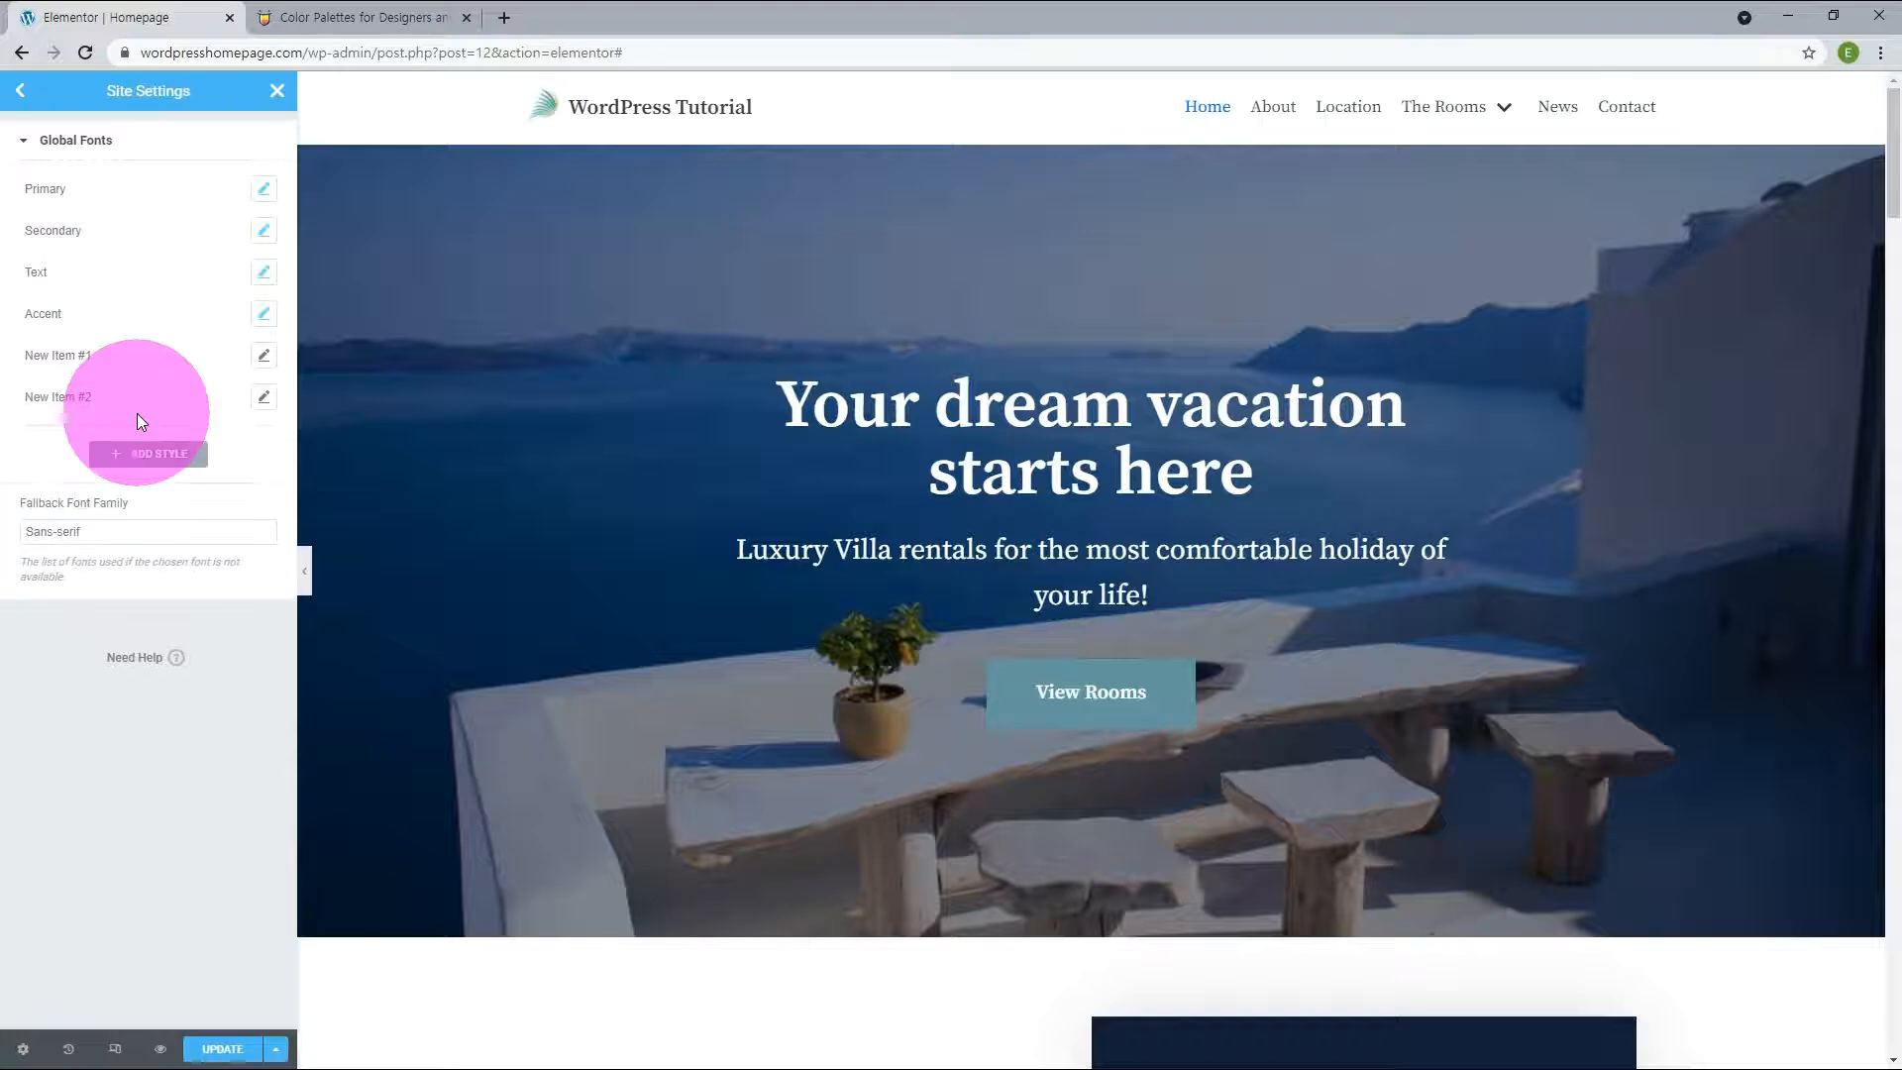
click(133, 458)
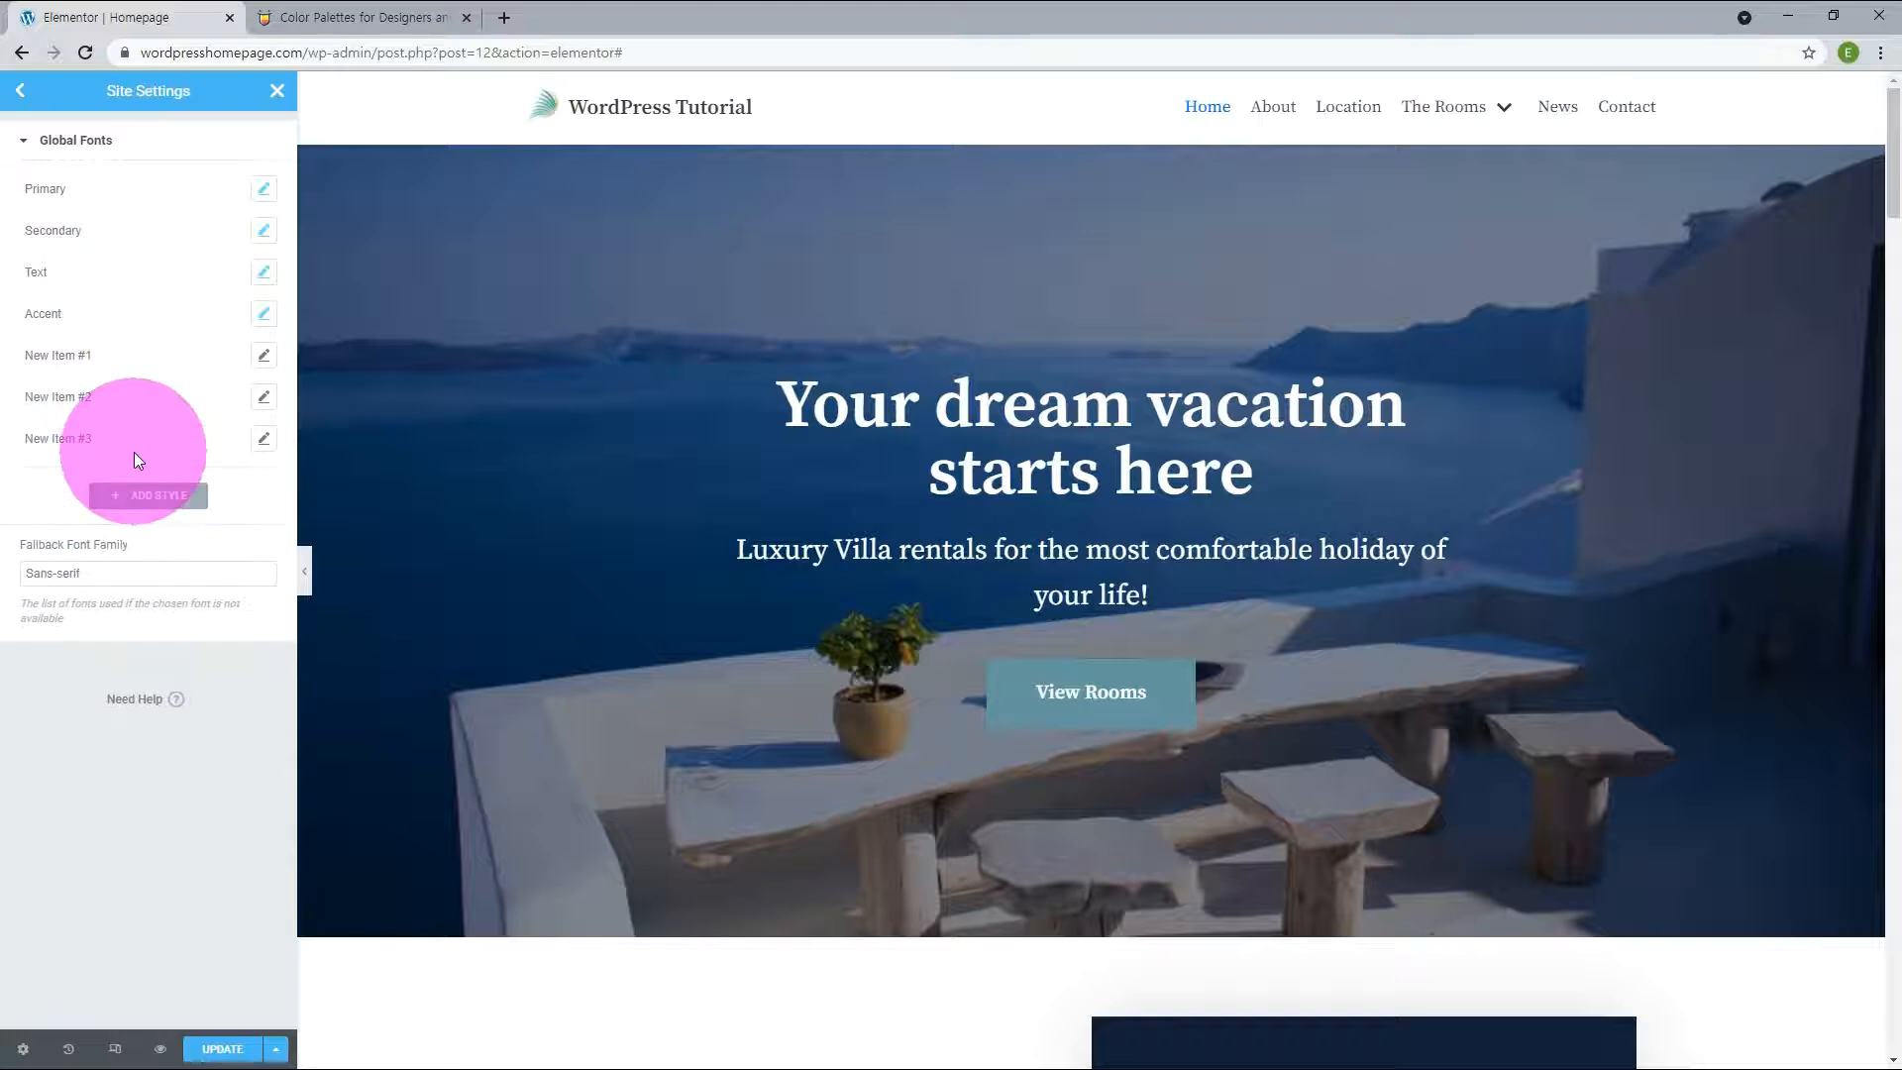
Set the first new global font style's family to Bai Jamjuree and rename the style Bai.
click(262, 357)
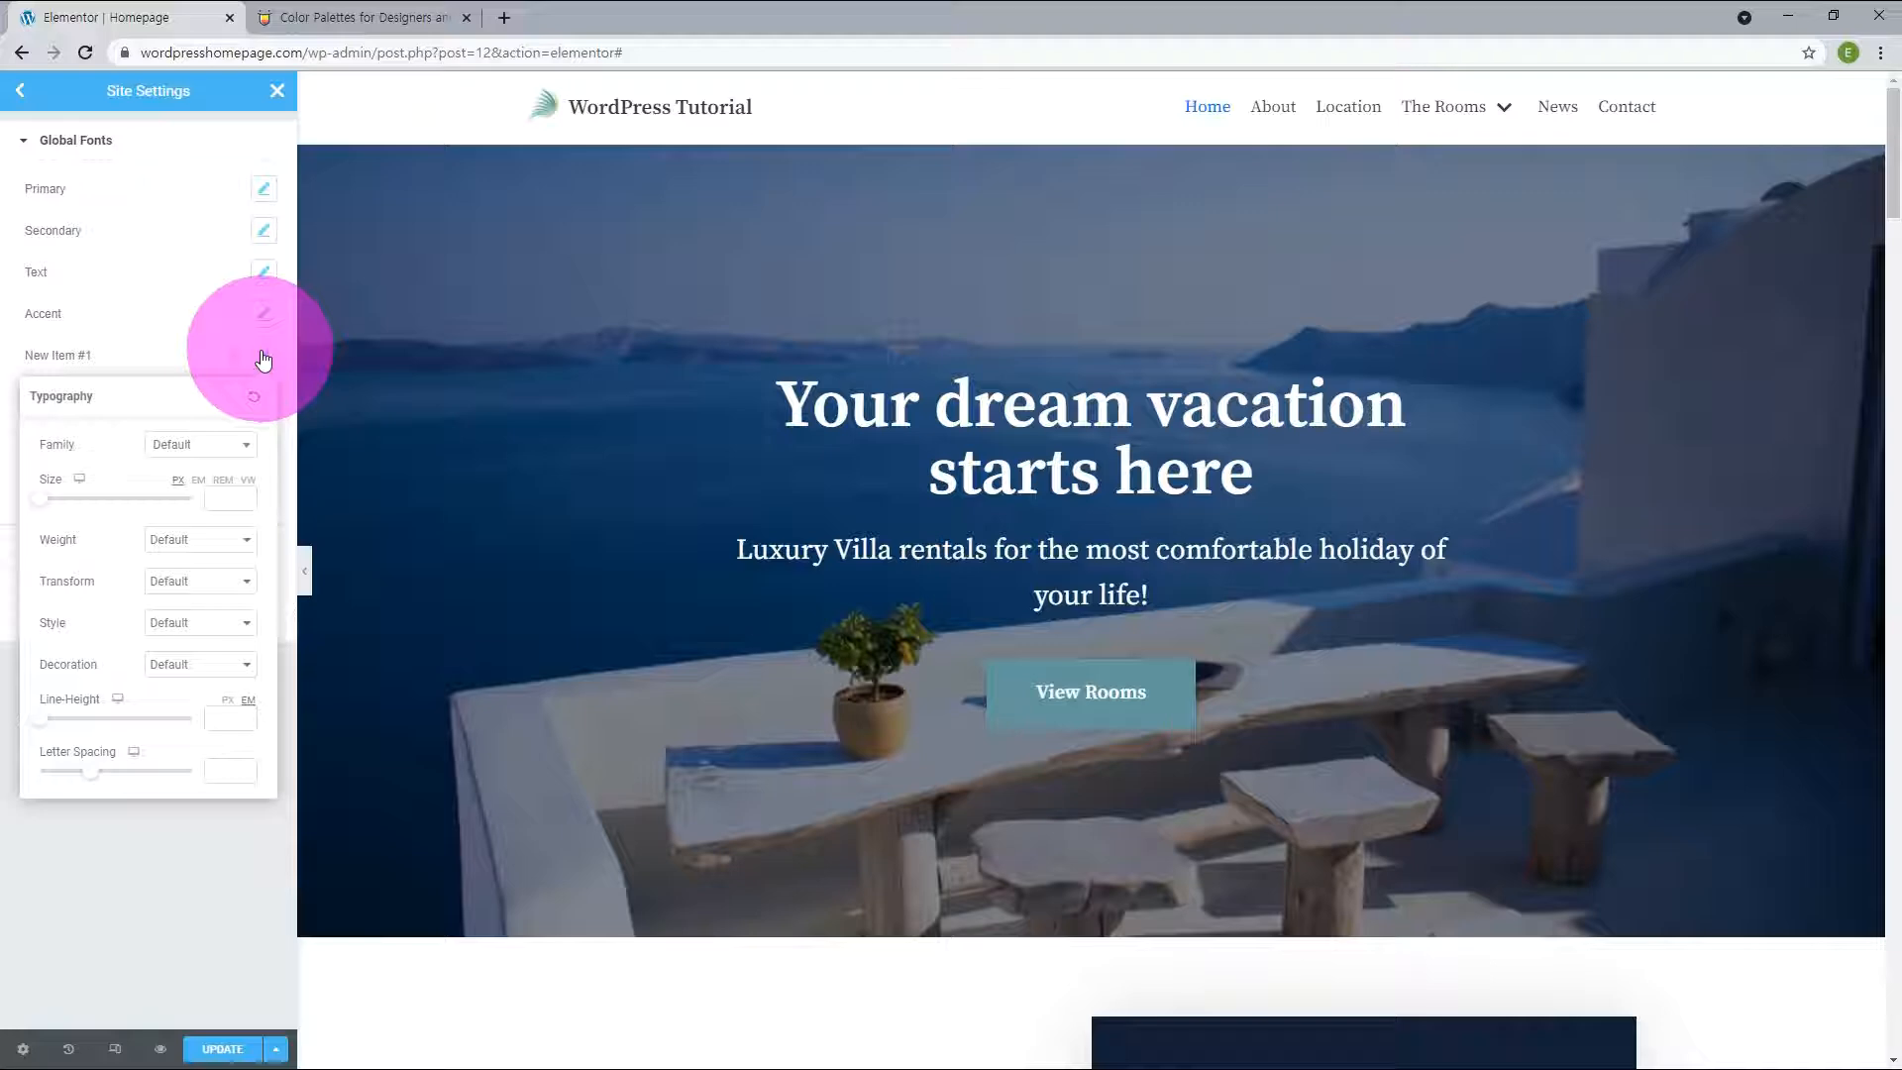
click(242, 446)
text(Bai)
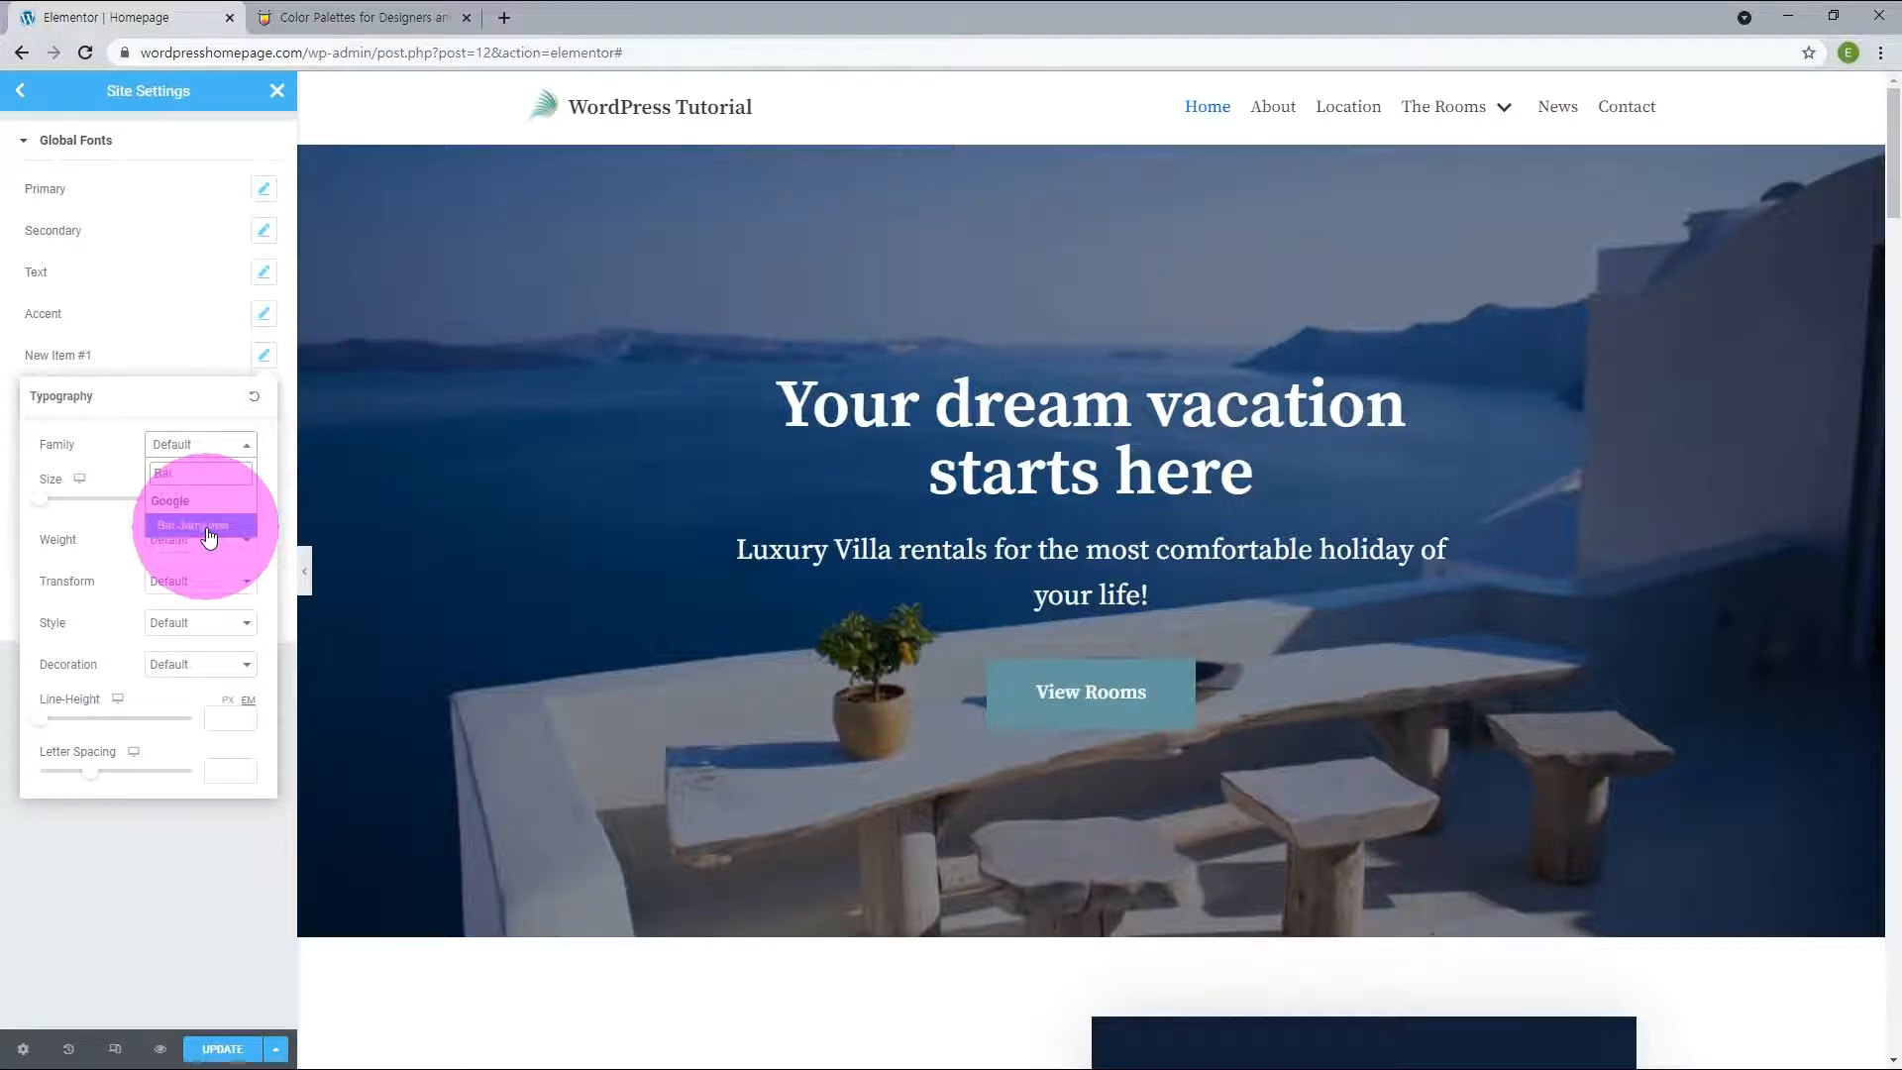
click(207, 530)
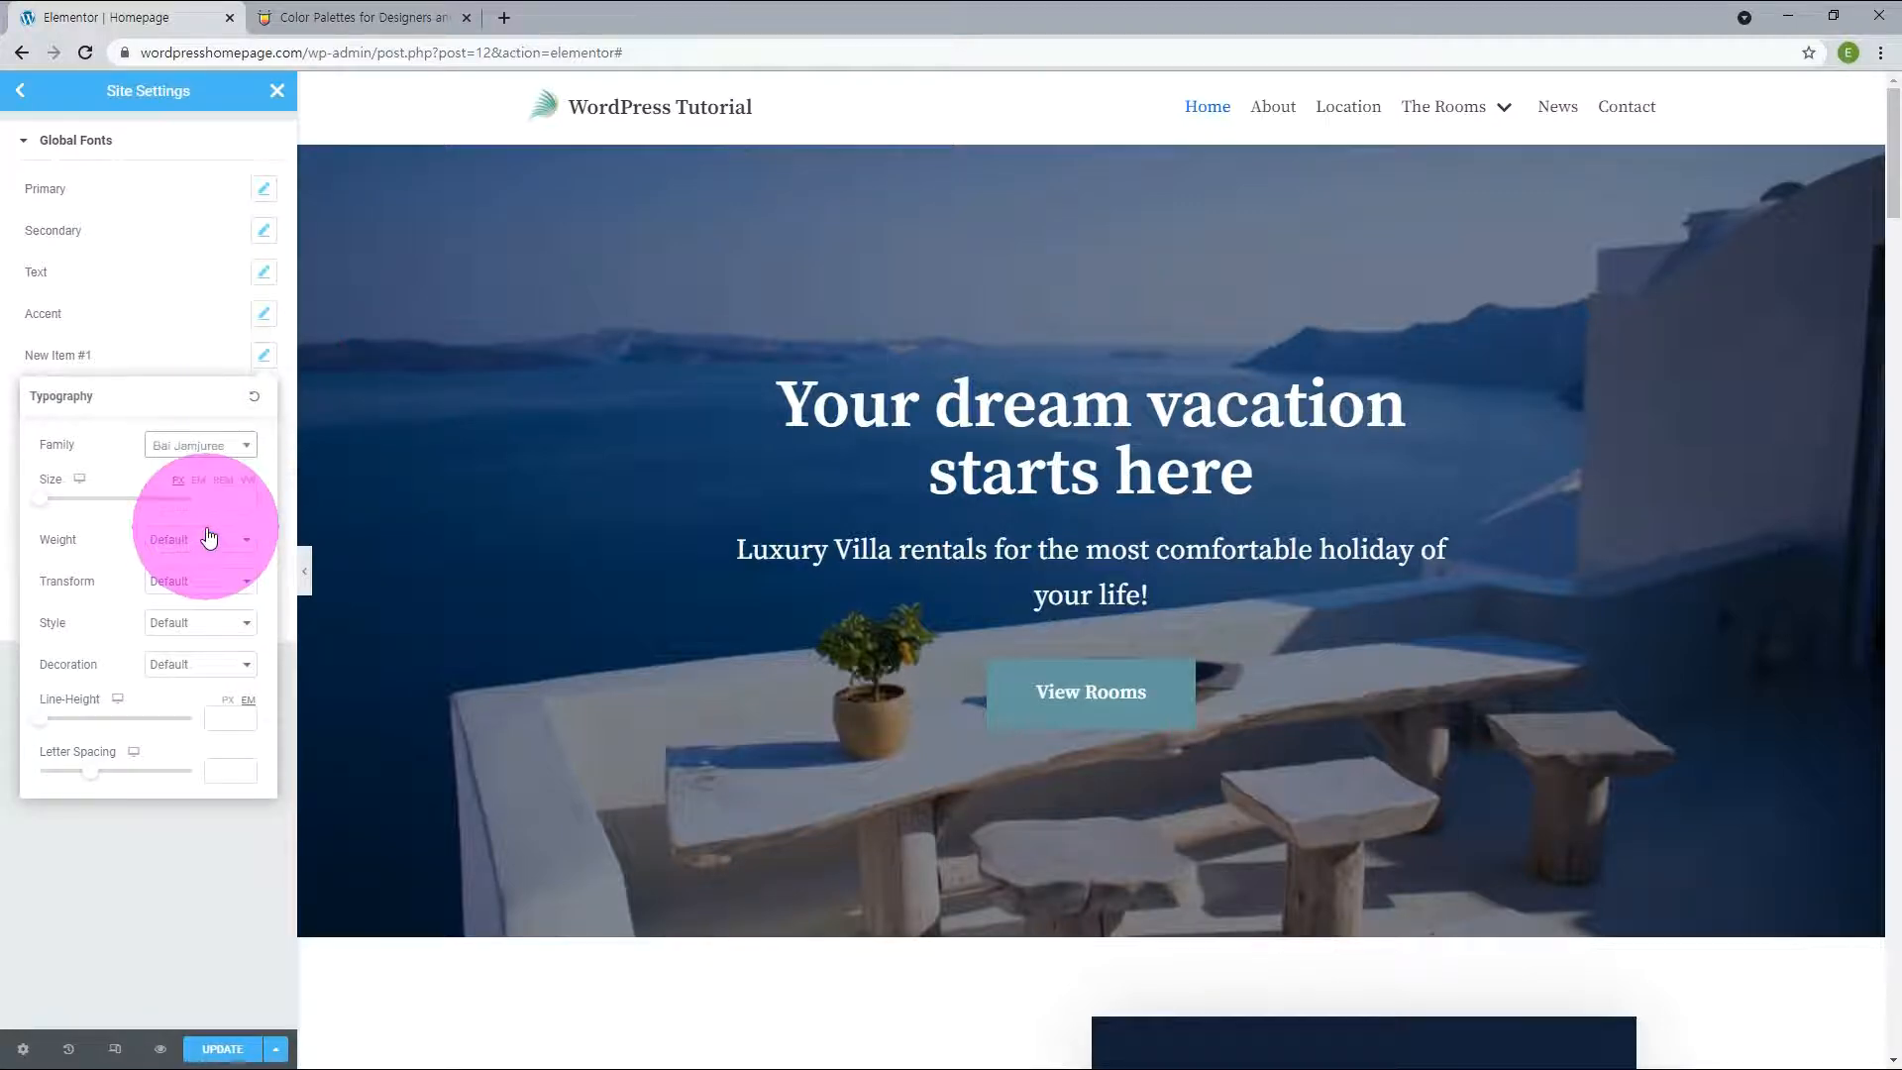
click(85, 356)
drag(87, 354, 25, 357)
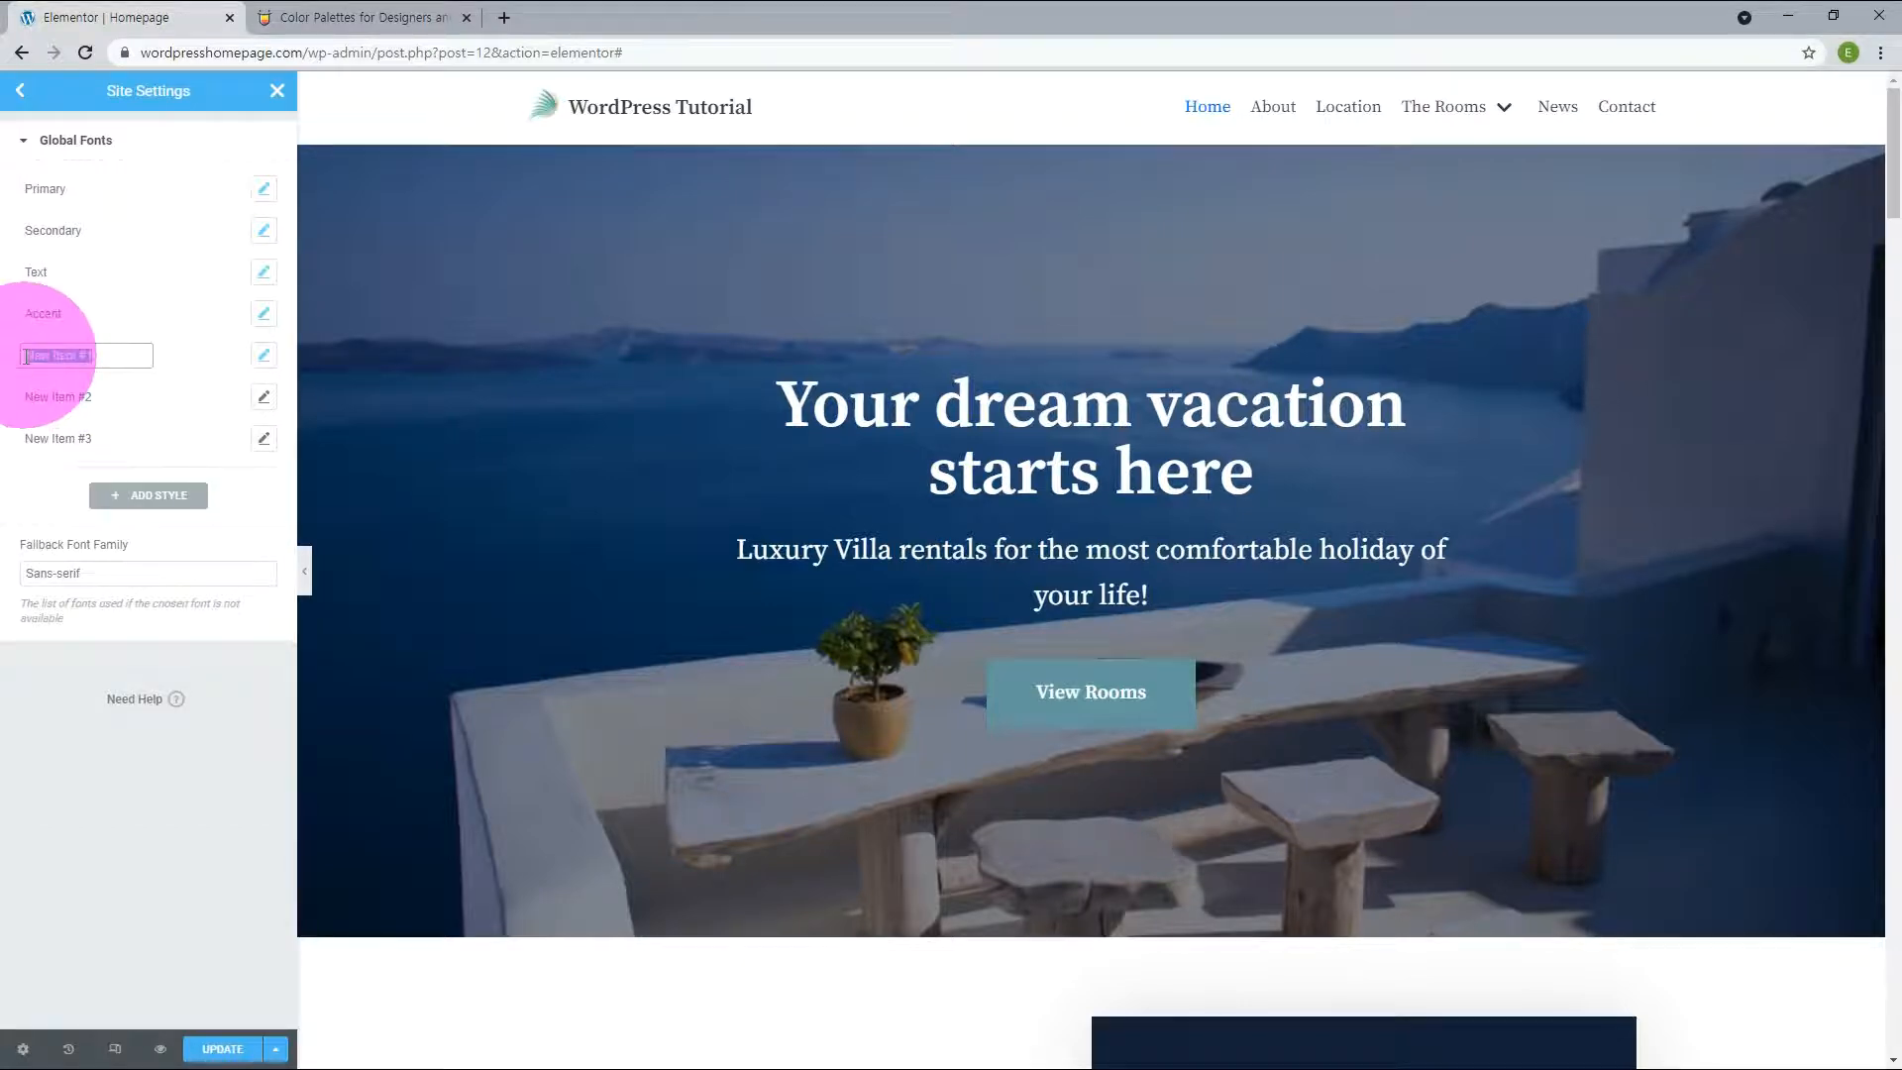
text(Bai)
Set the second new global font style's family to Kavoon and rename the style Kavoon.
click(270, 399)
click(242, 487)
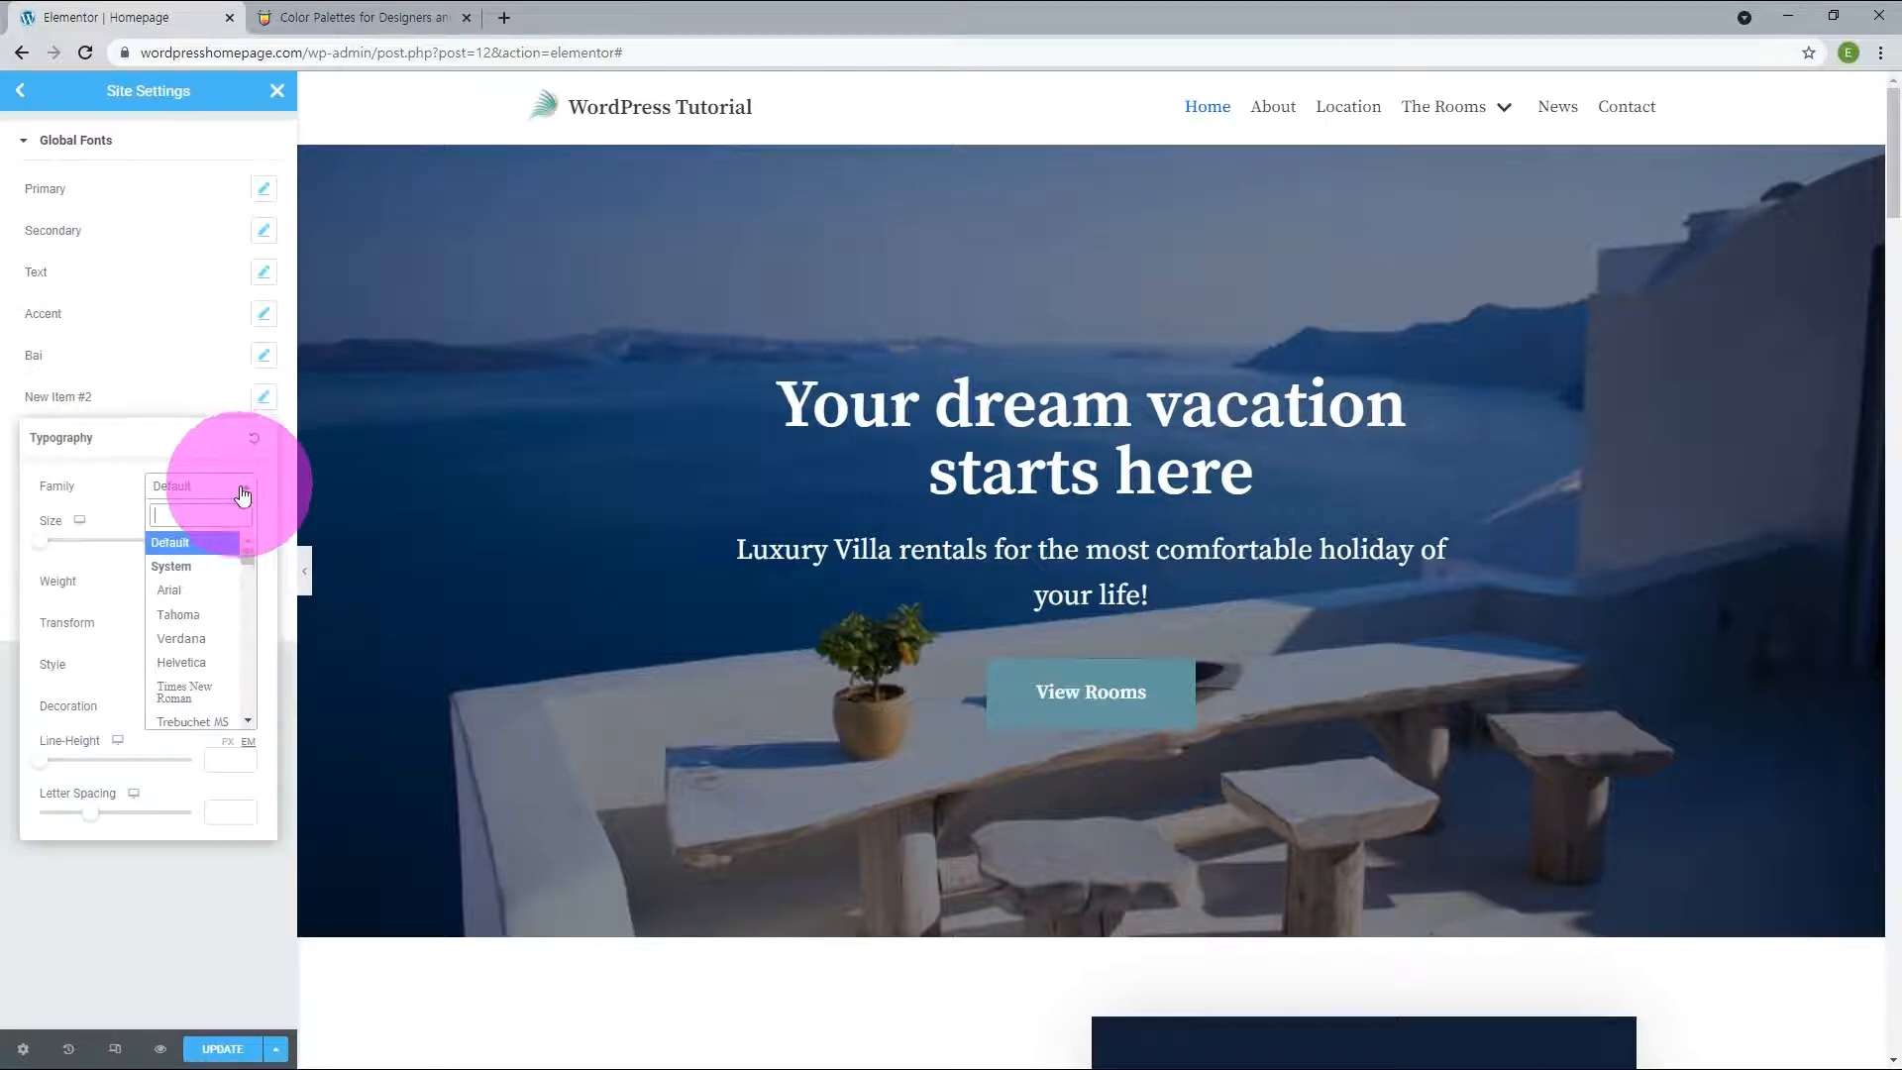
text(kavo)
click(213, 568)
drag(125, 396, 4, 399)
text(Kavoon)
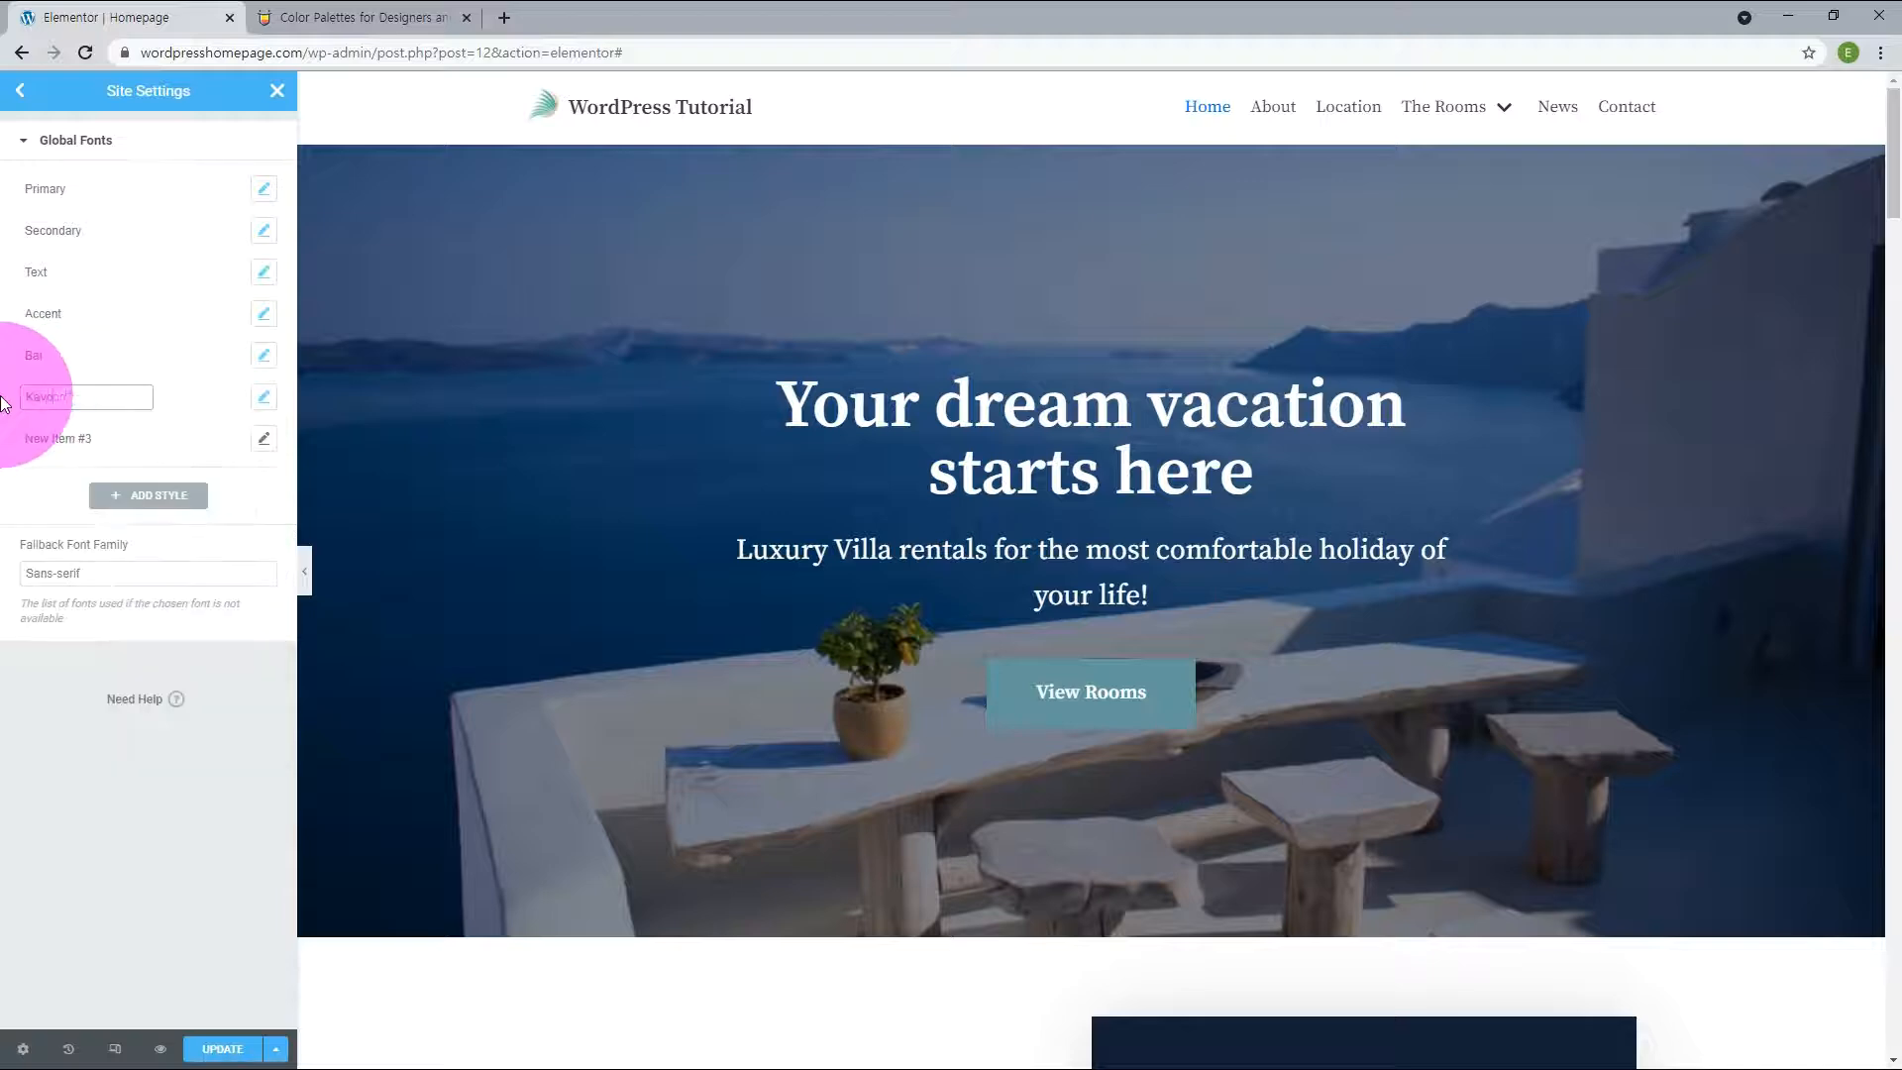
Define the third new global font style as Life Savers, named Life, and save the site settings.
click(267, 440)
click(226, 529)
text(life)
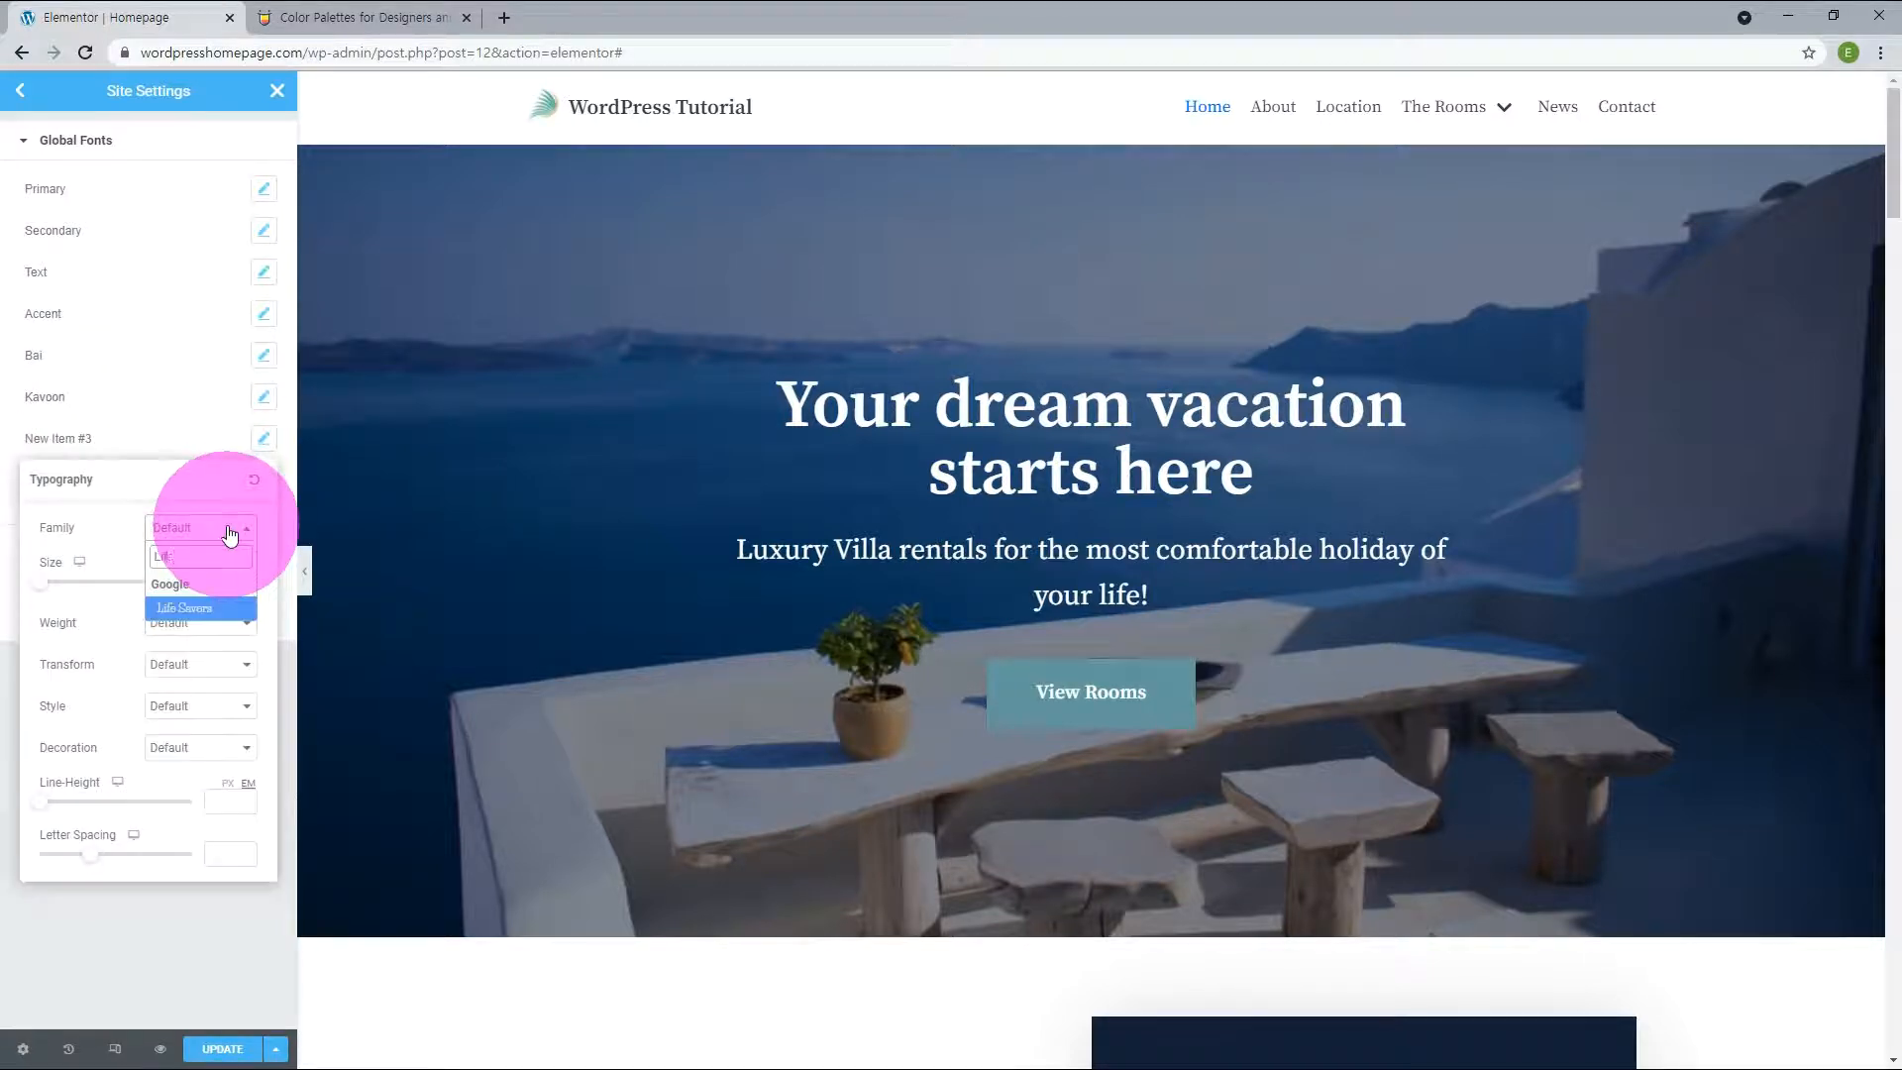
click(217, 609)
drag(120, 439, 1, 434)
text(Life)
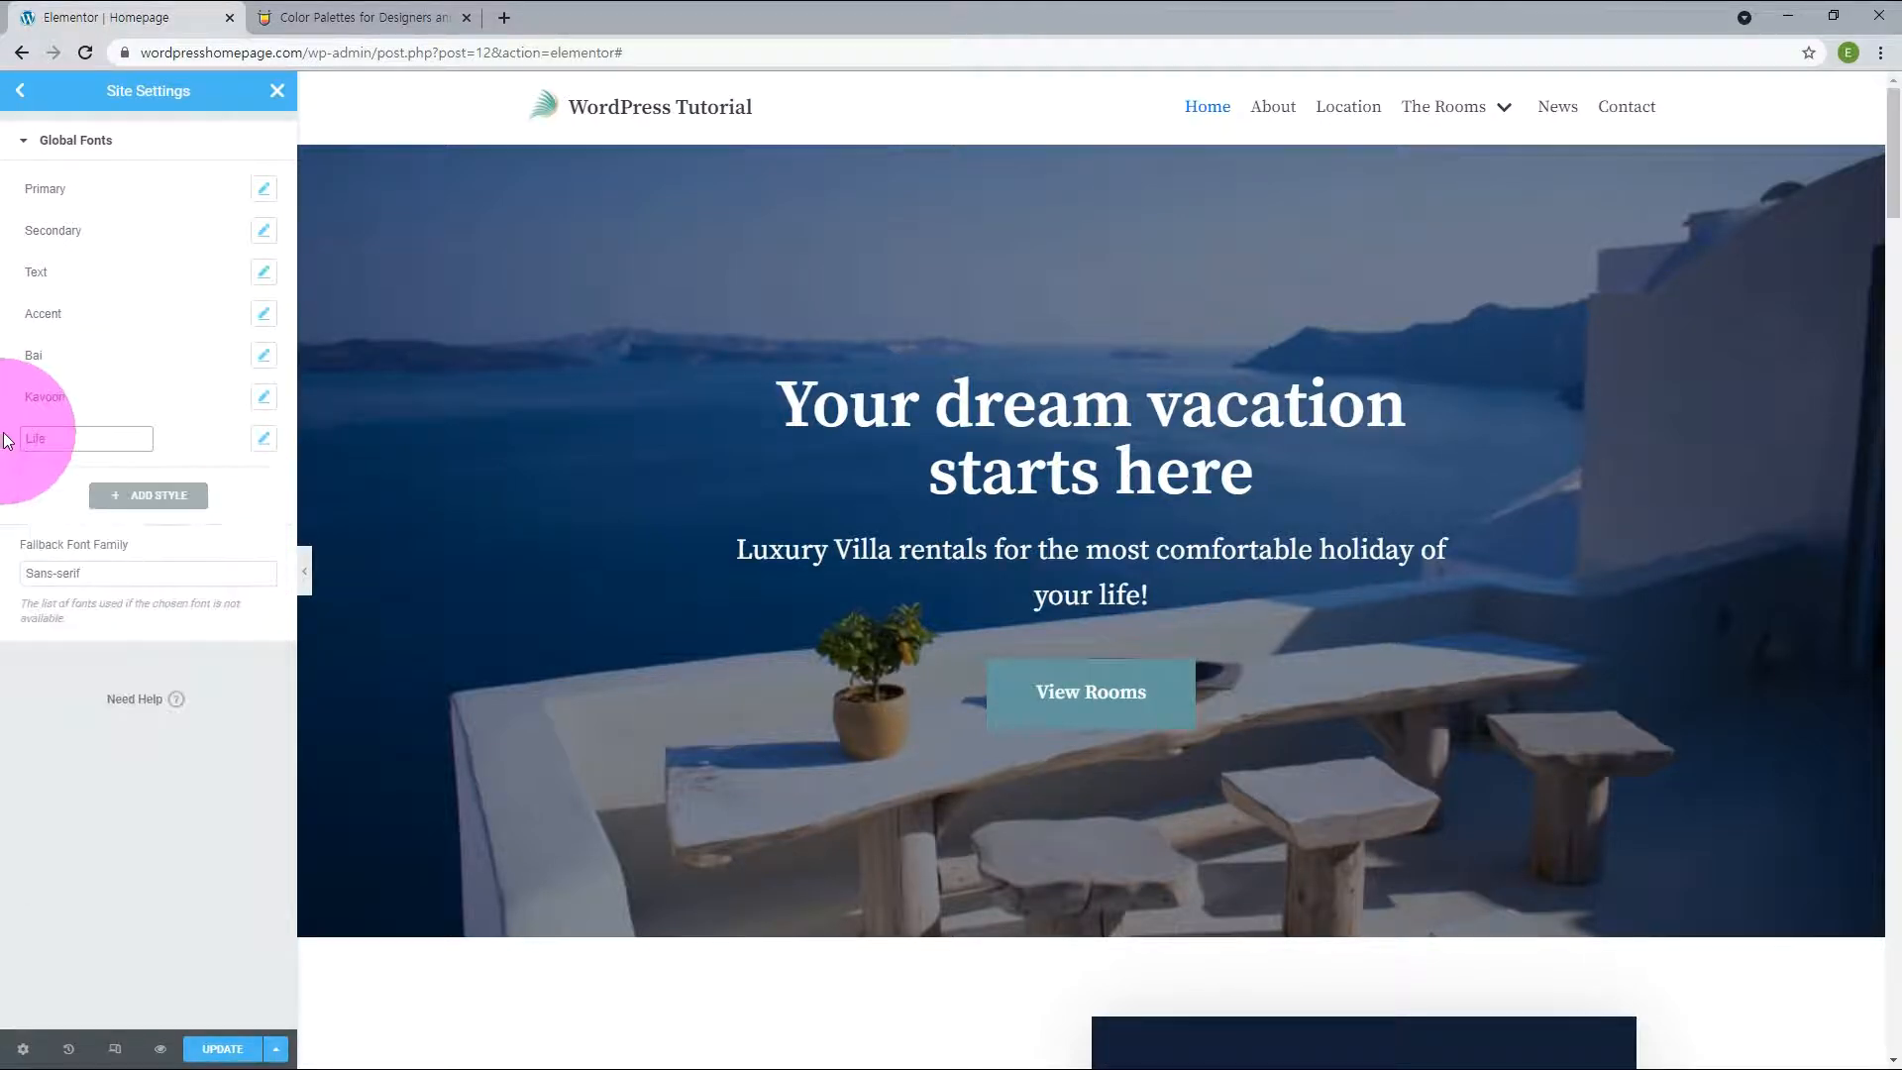
click(222, 1048)
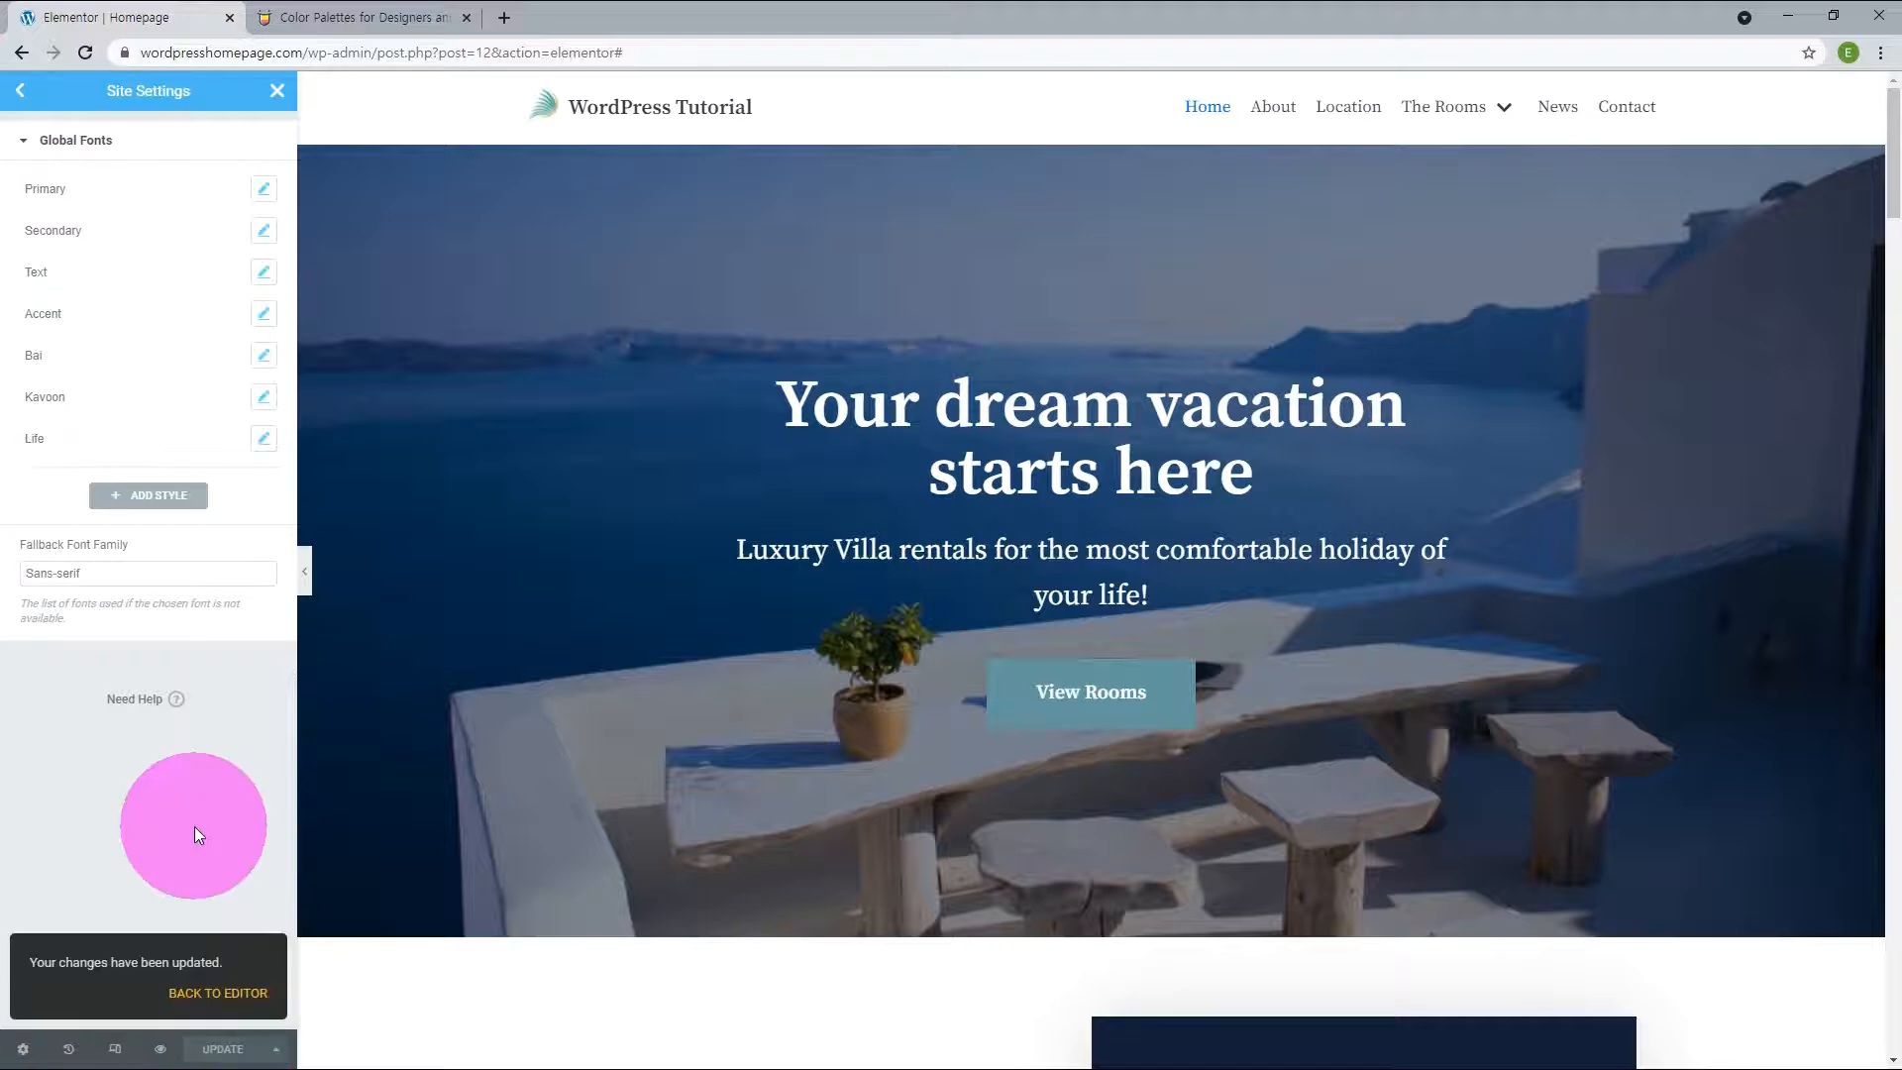
click(277, 90)
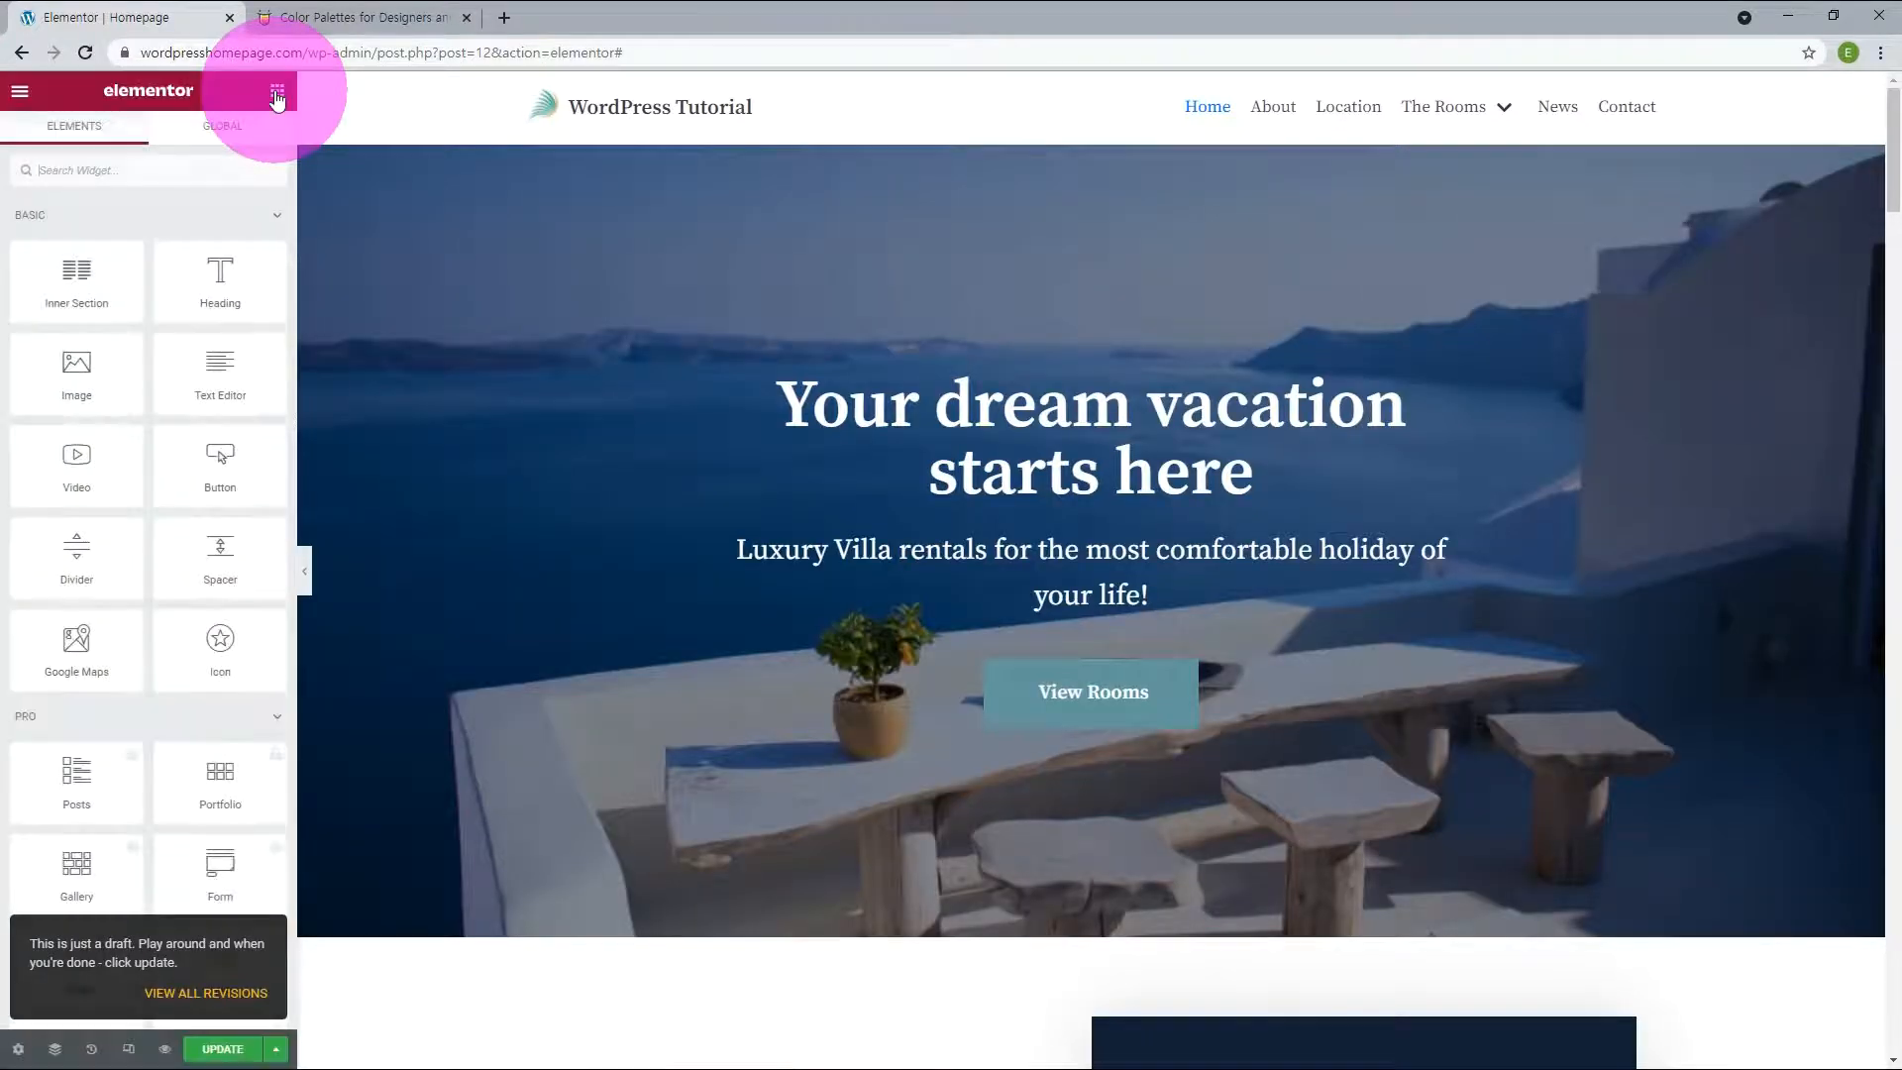
Apply the Kavoon global font to the "Welcome to our luxury Villa!" heading.
scroll(496, 395, down, 6)
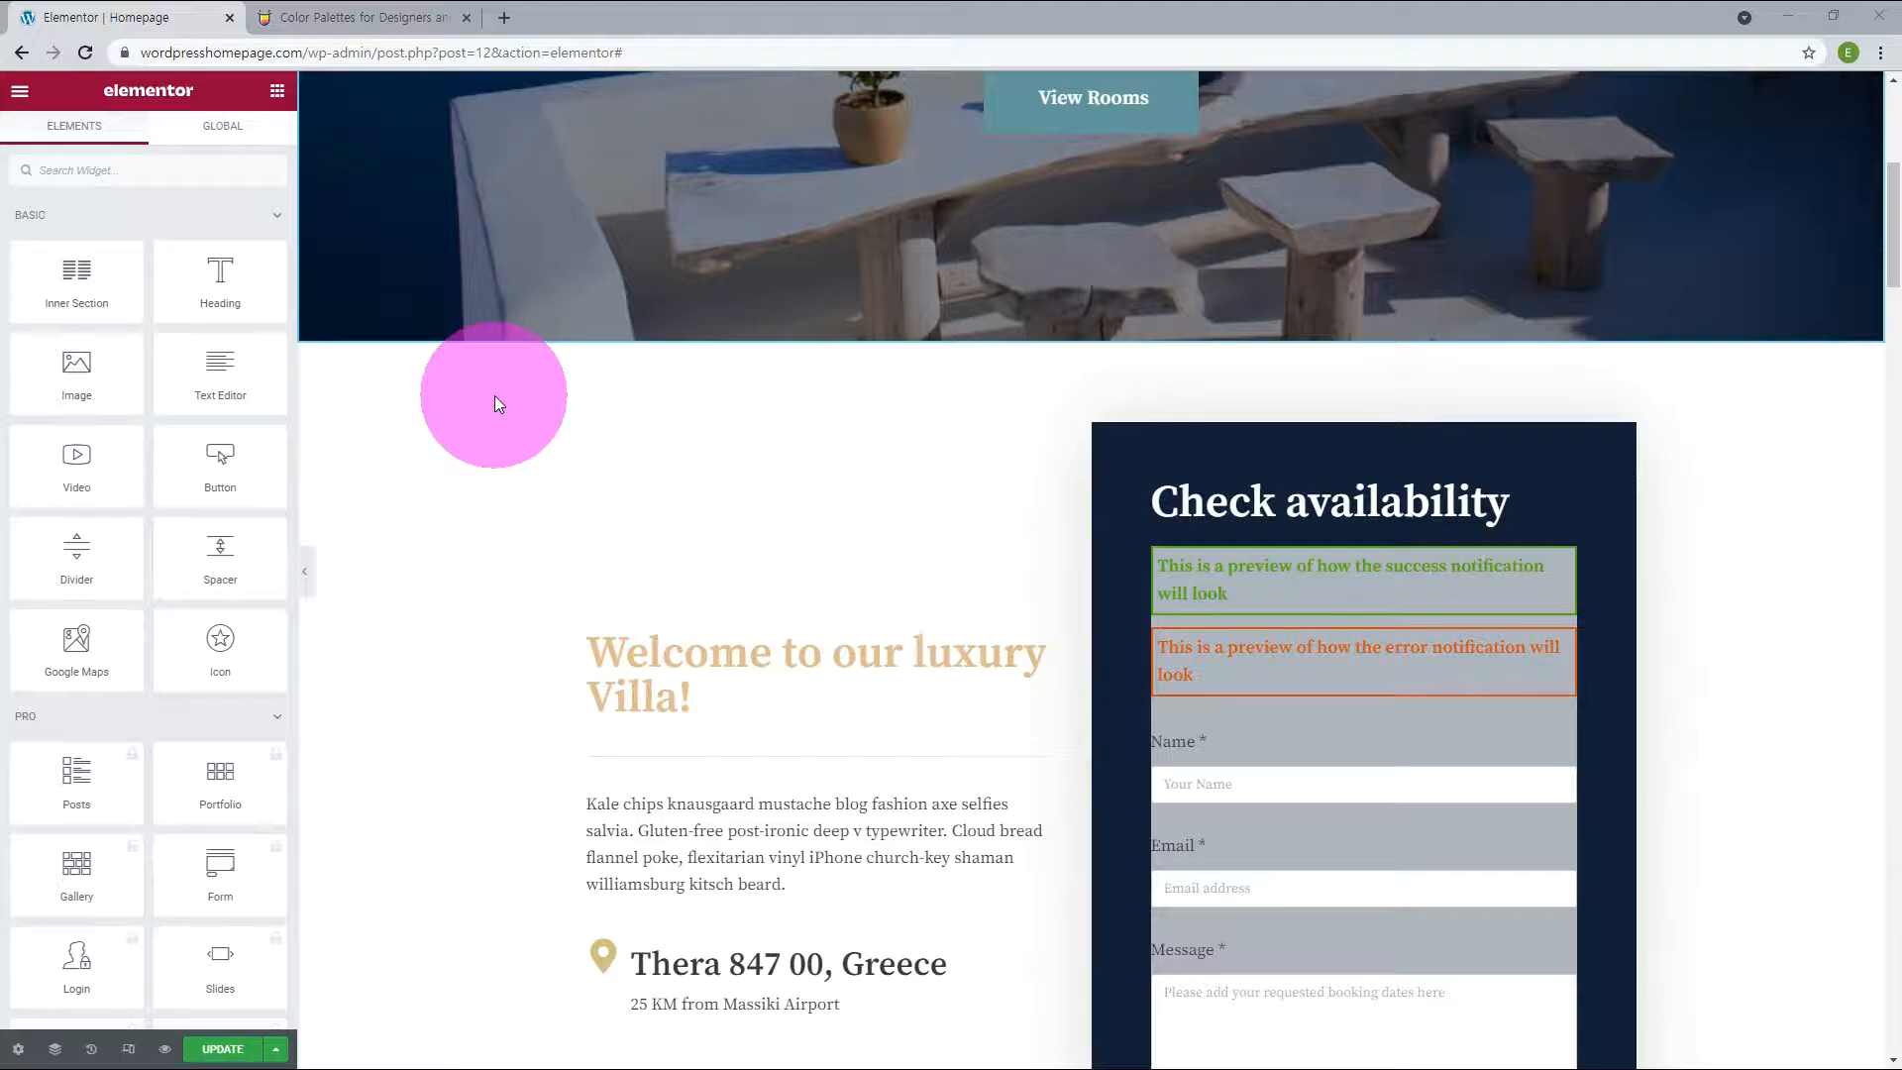
scroll(495, 395, down, 2)
scroll(495, 395, up, 1)
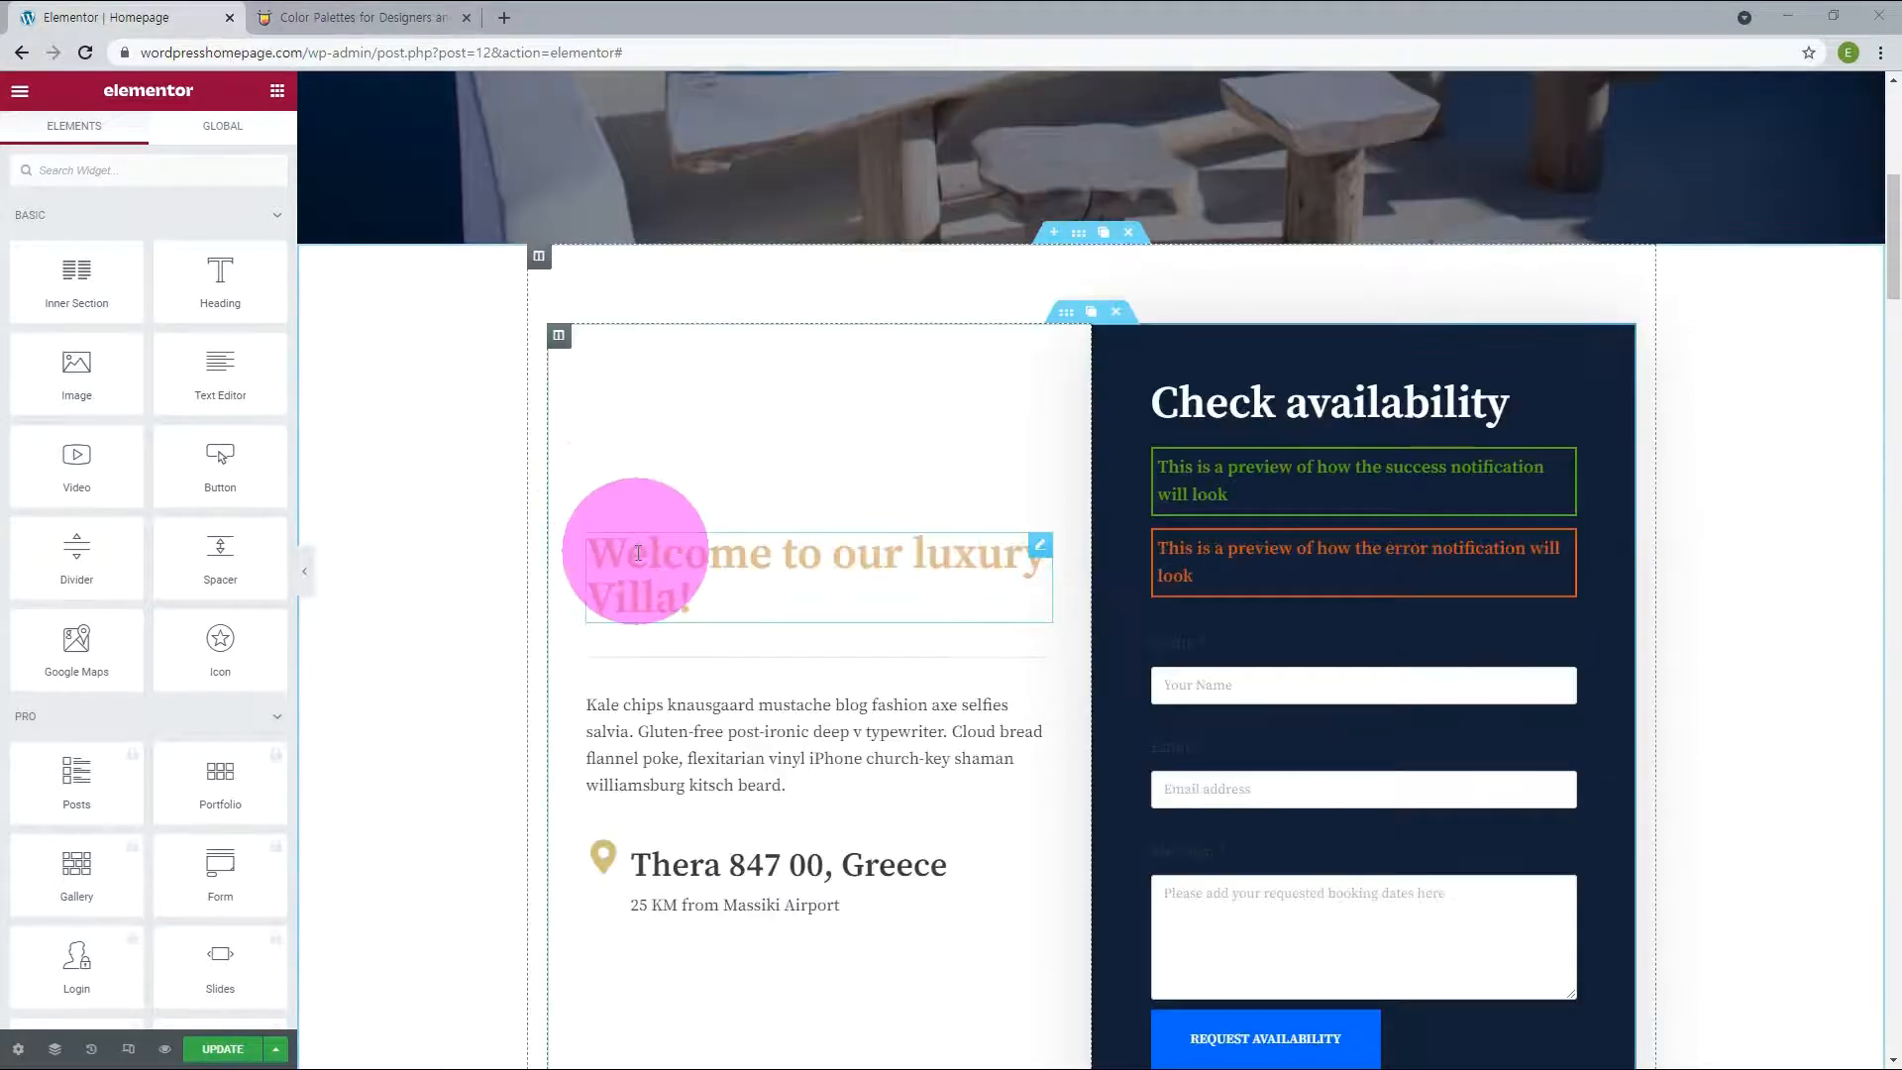
click(1041, 547)
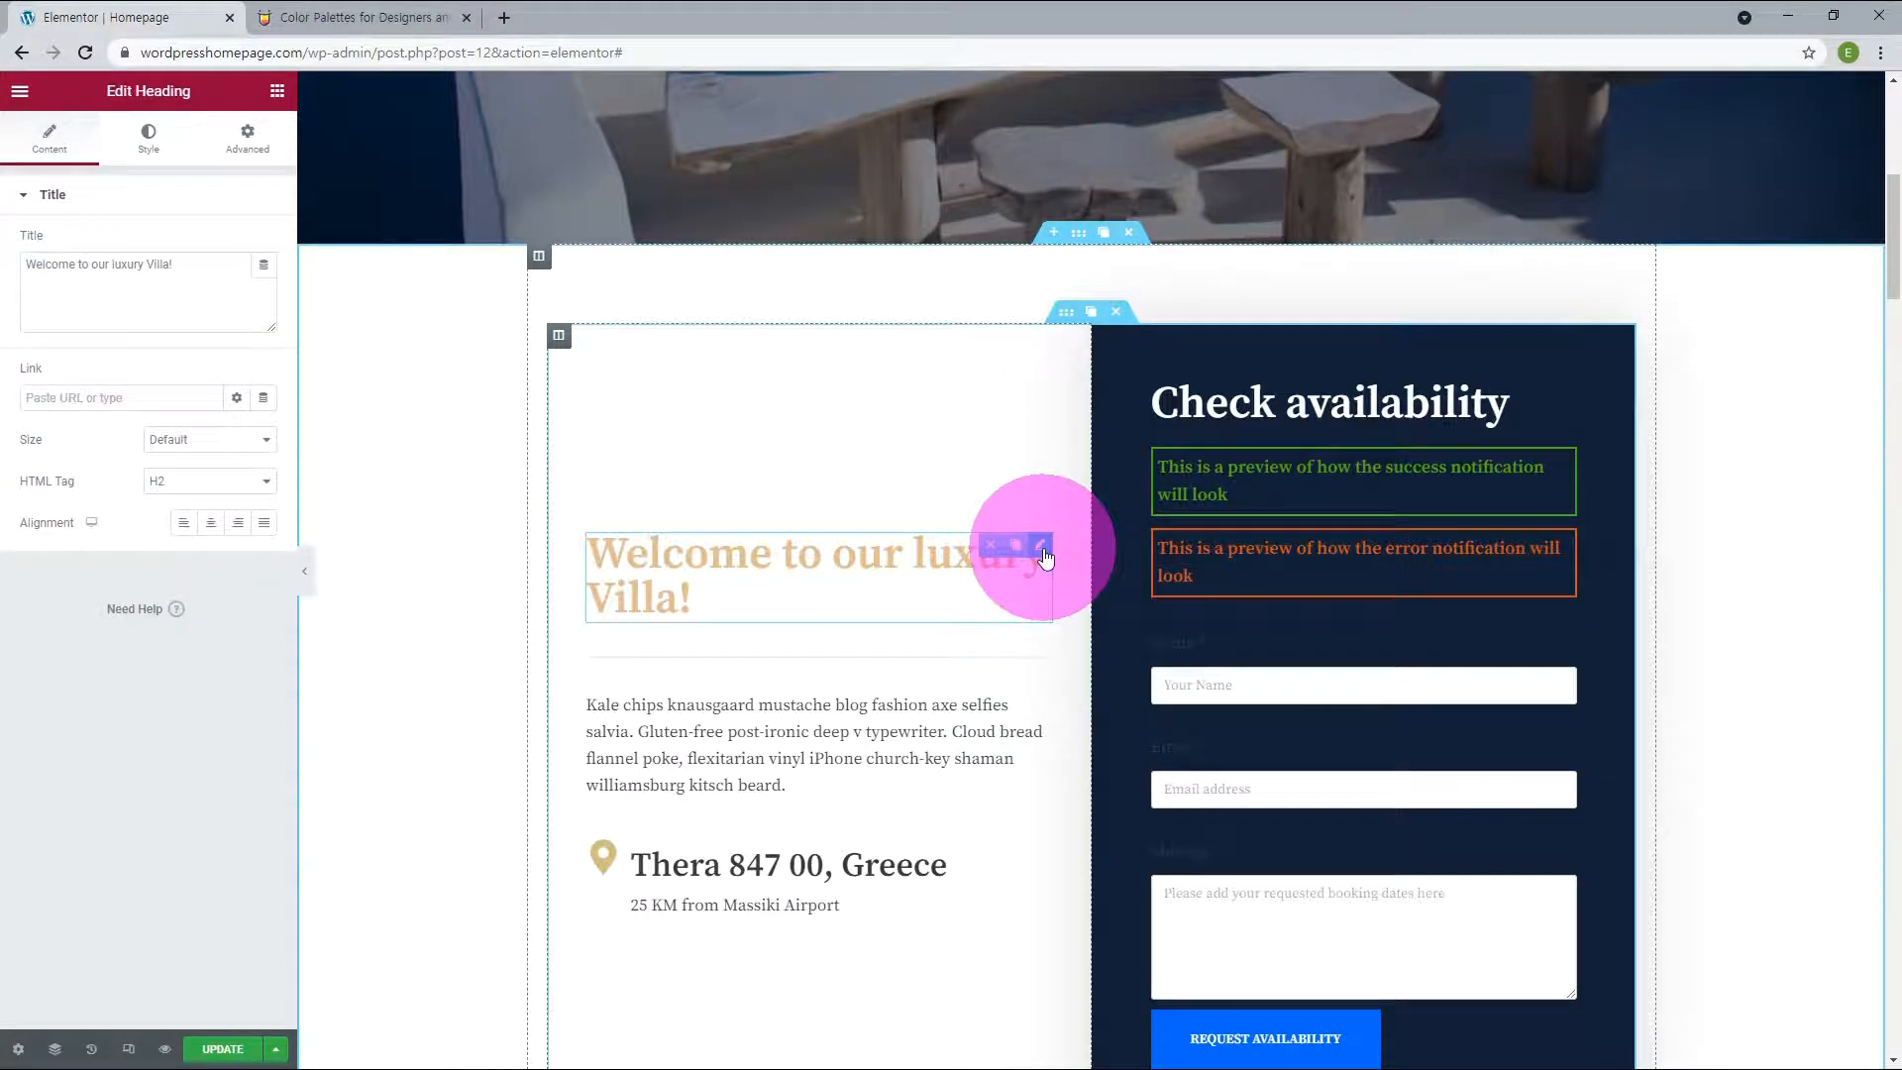
click(149, 136)
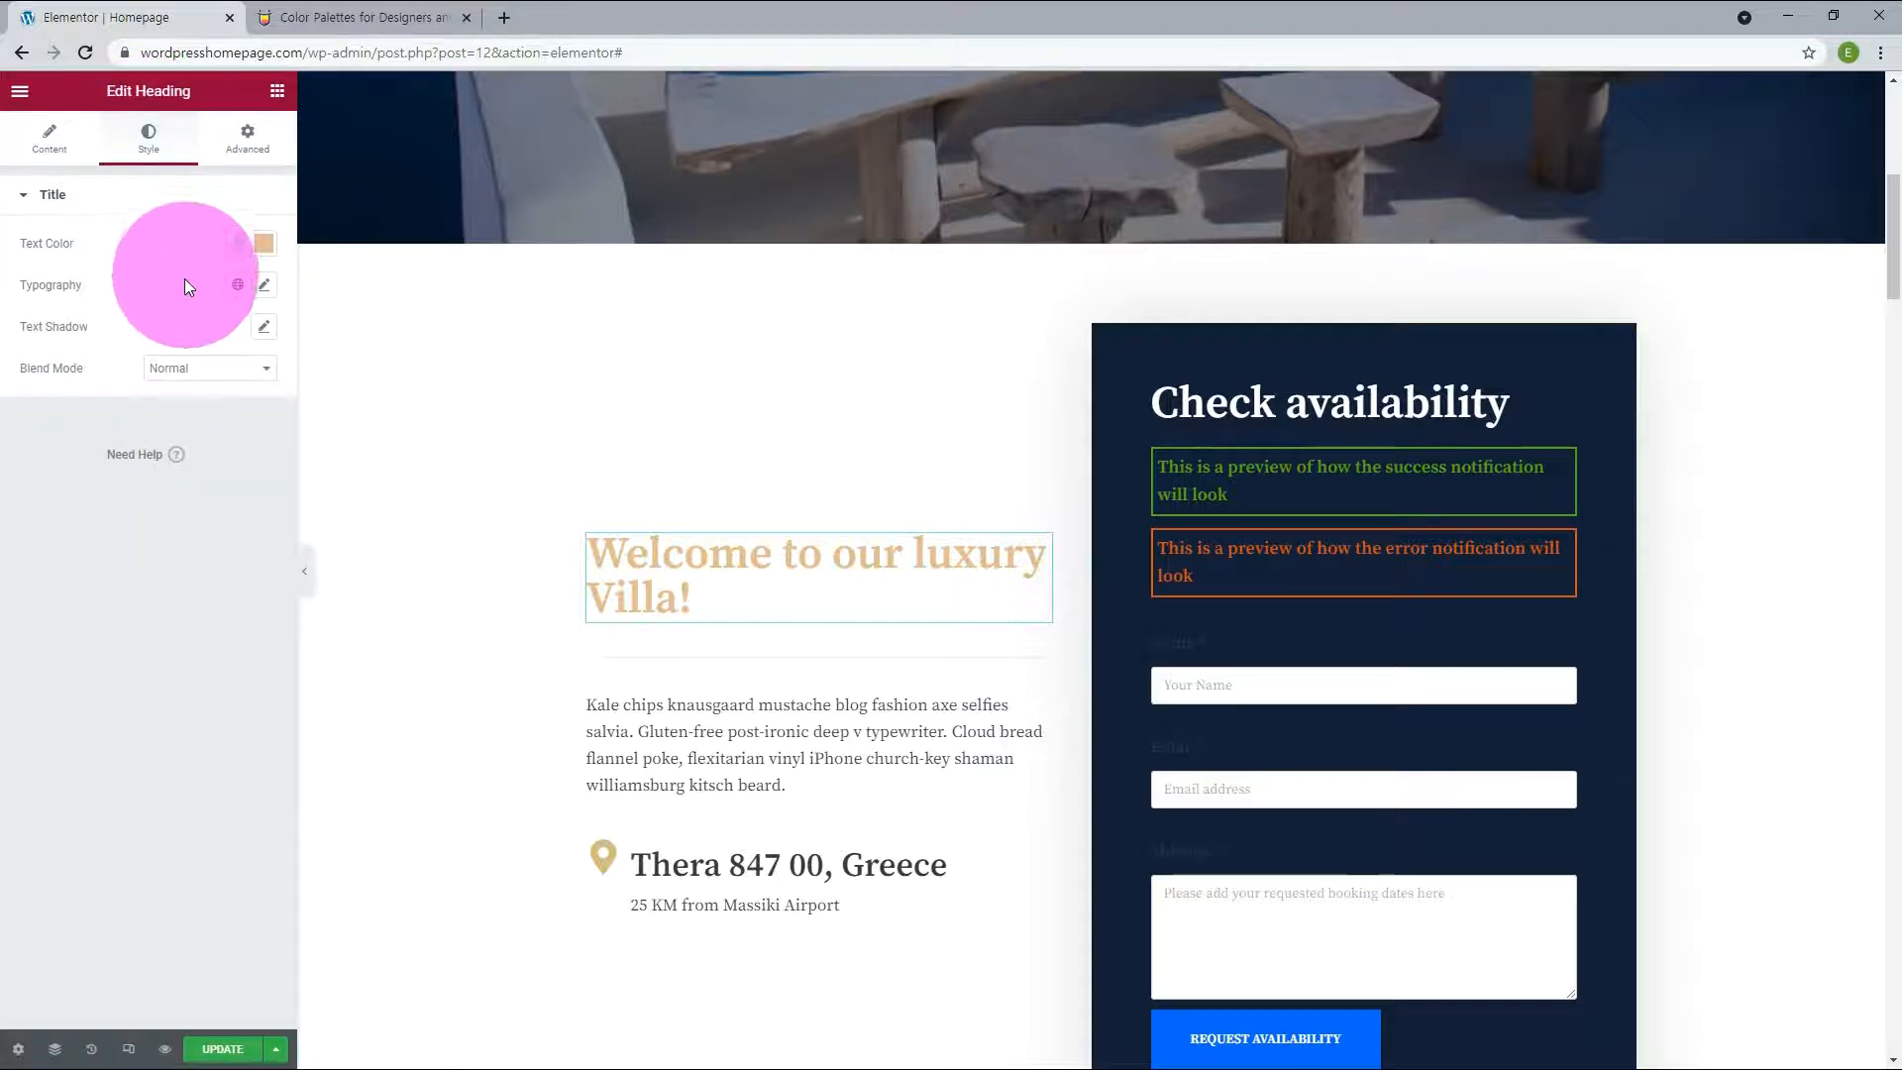
click(240, 297)
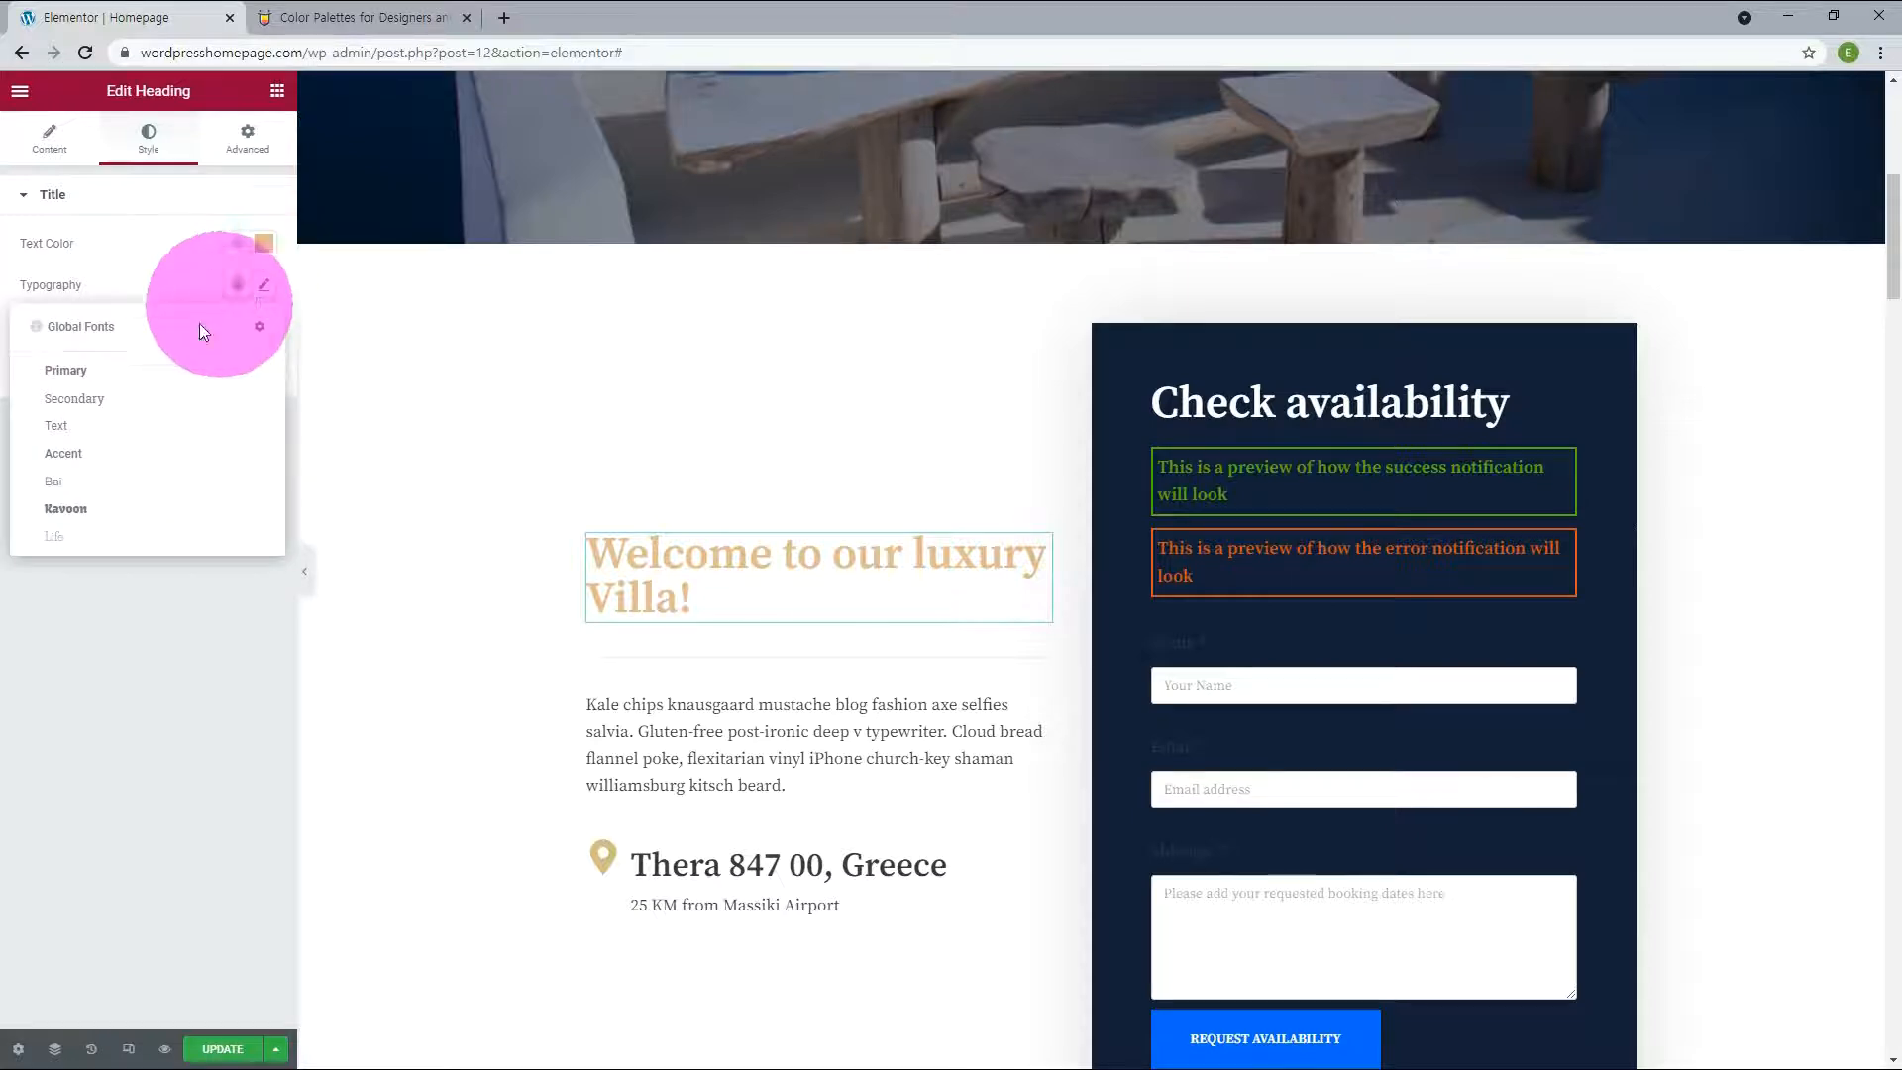
click(80, 513)
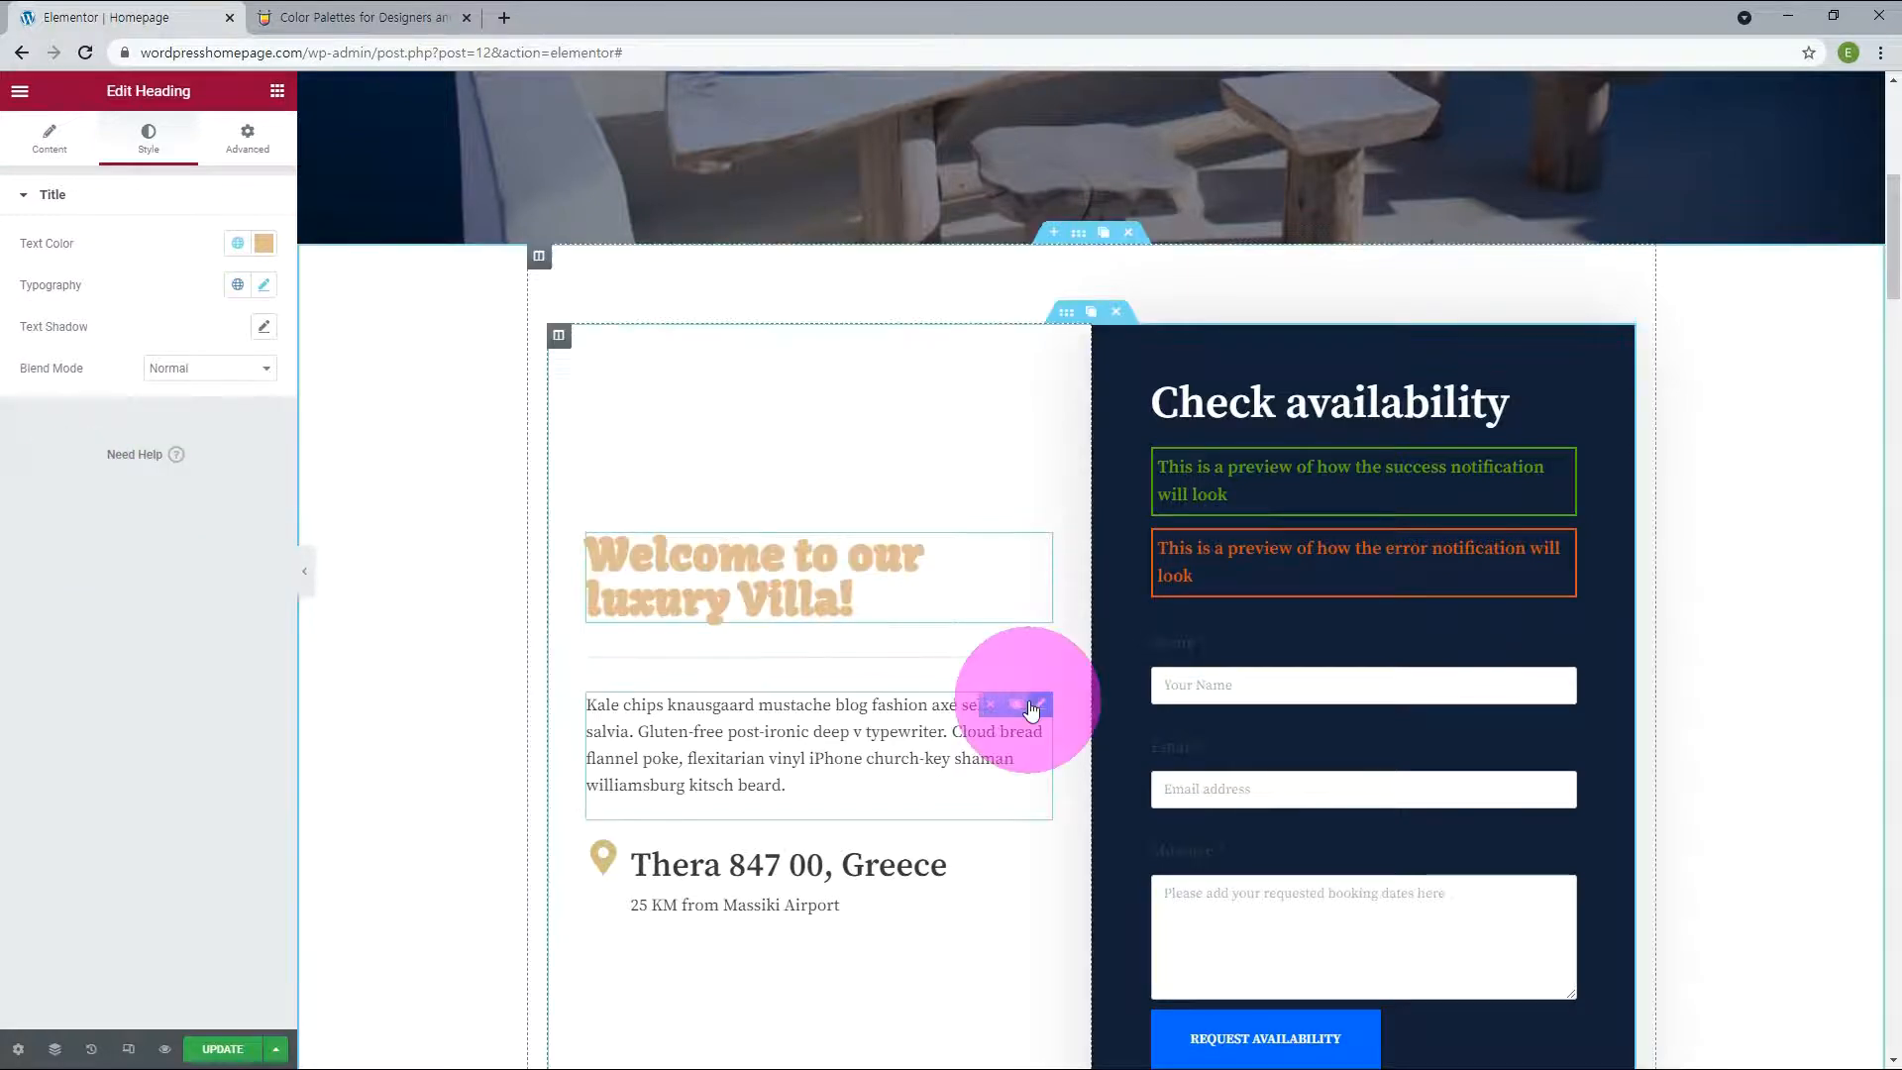
Apply the Bai global font to the "Kale chips" paragraph below the welcome heading.
click(1037, 705)
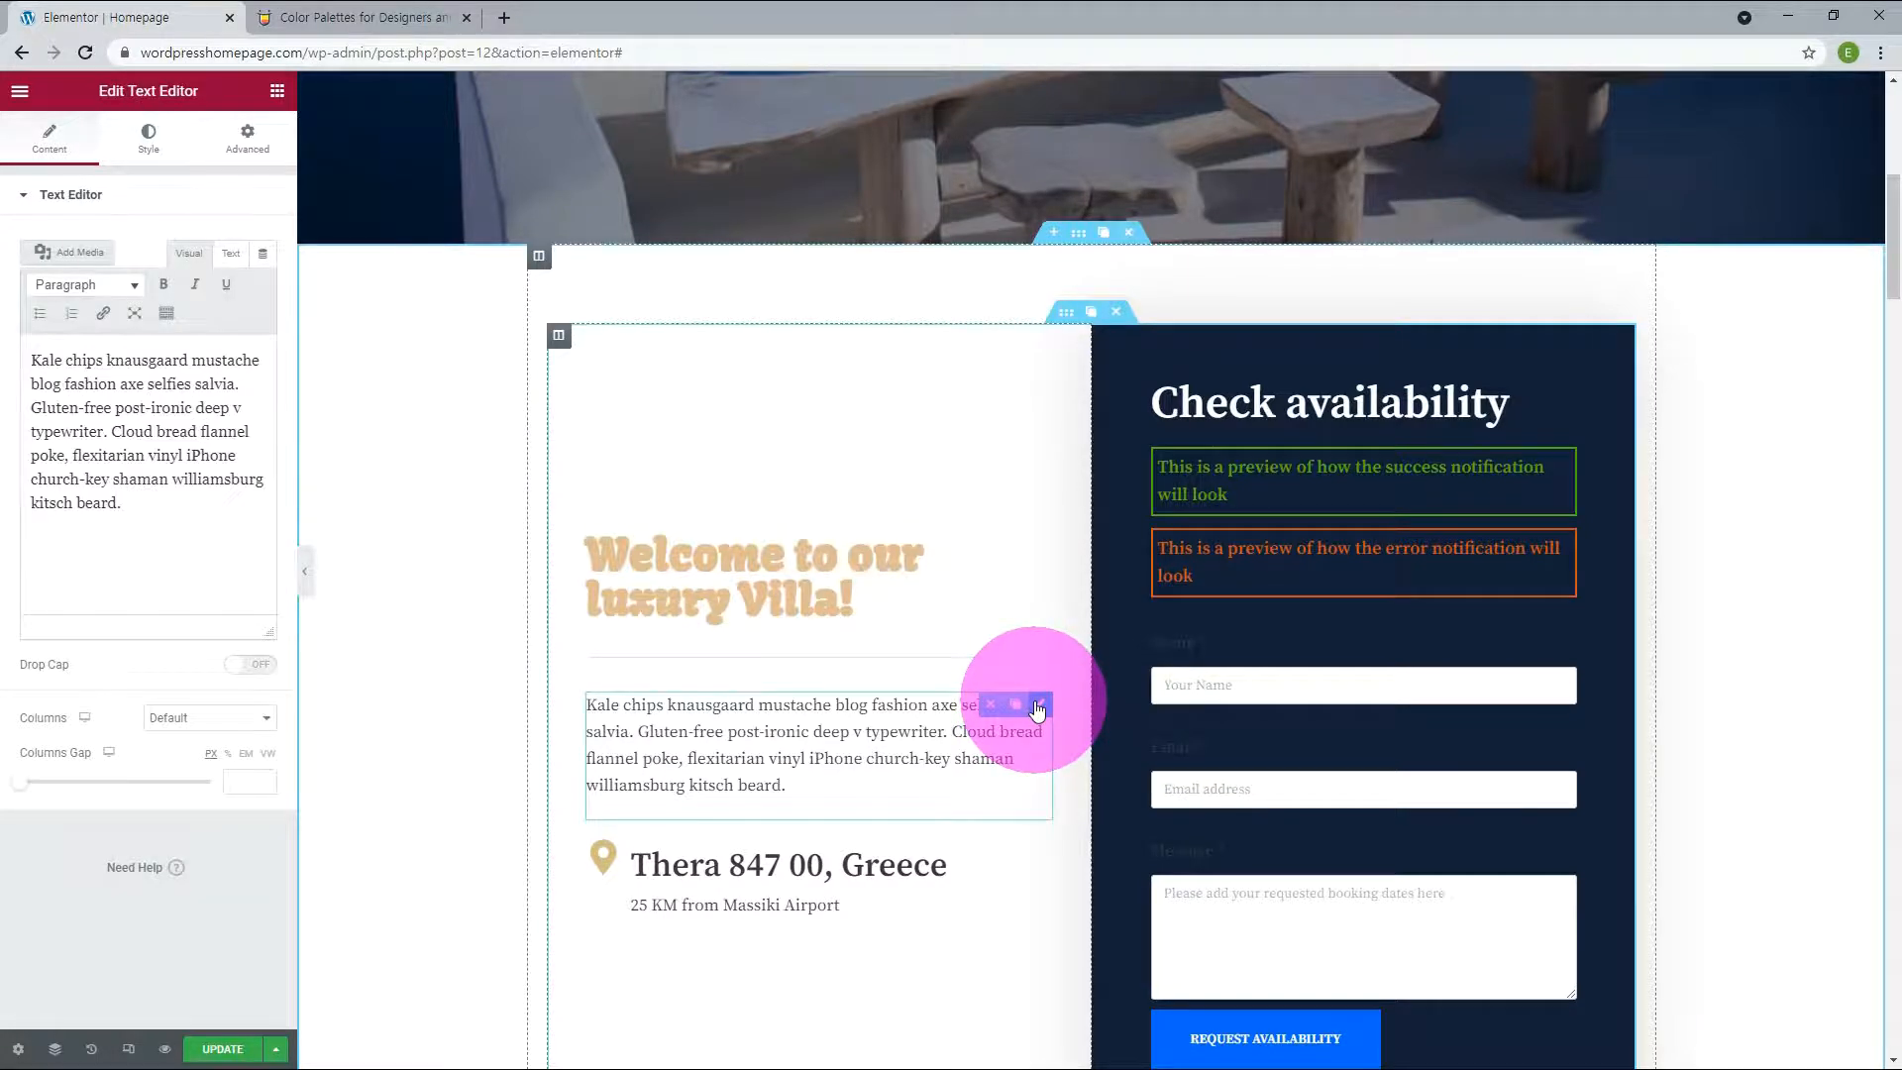
click(148, 139)
click(234, 332)
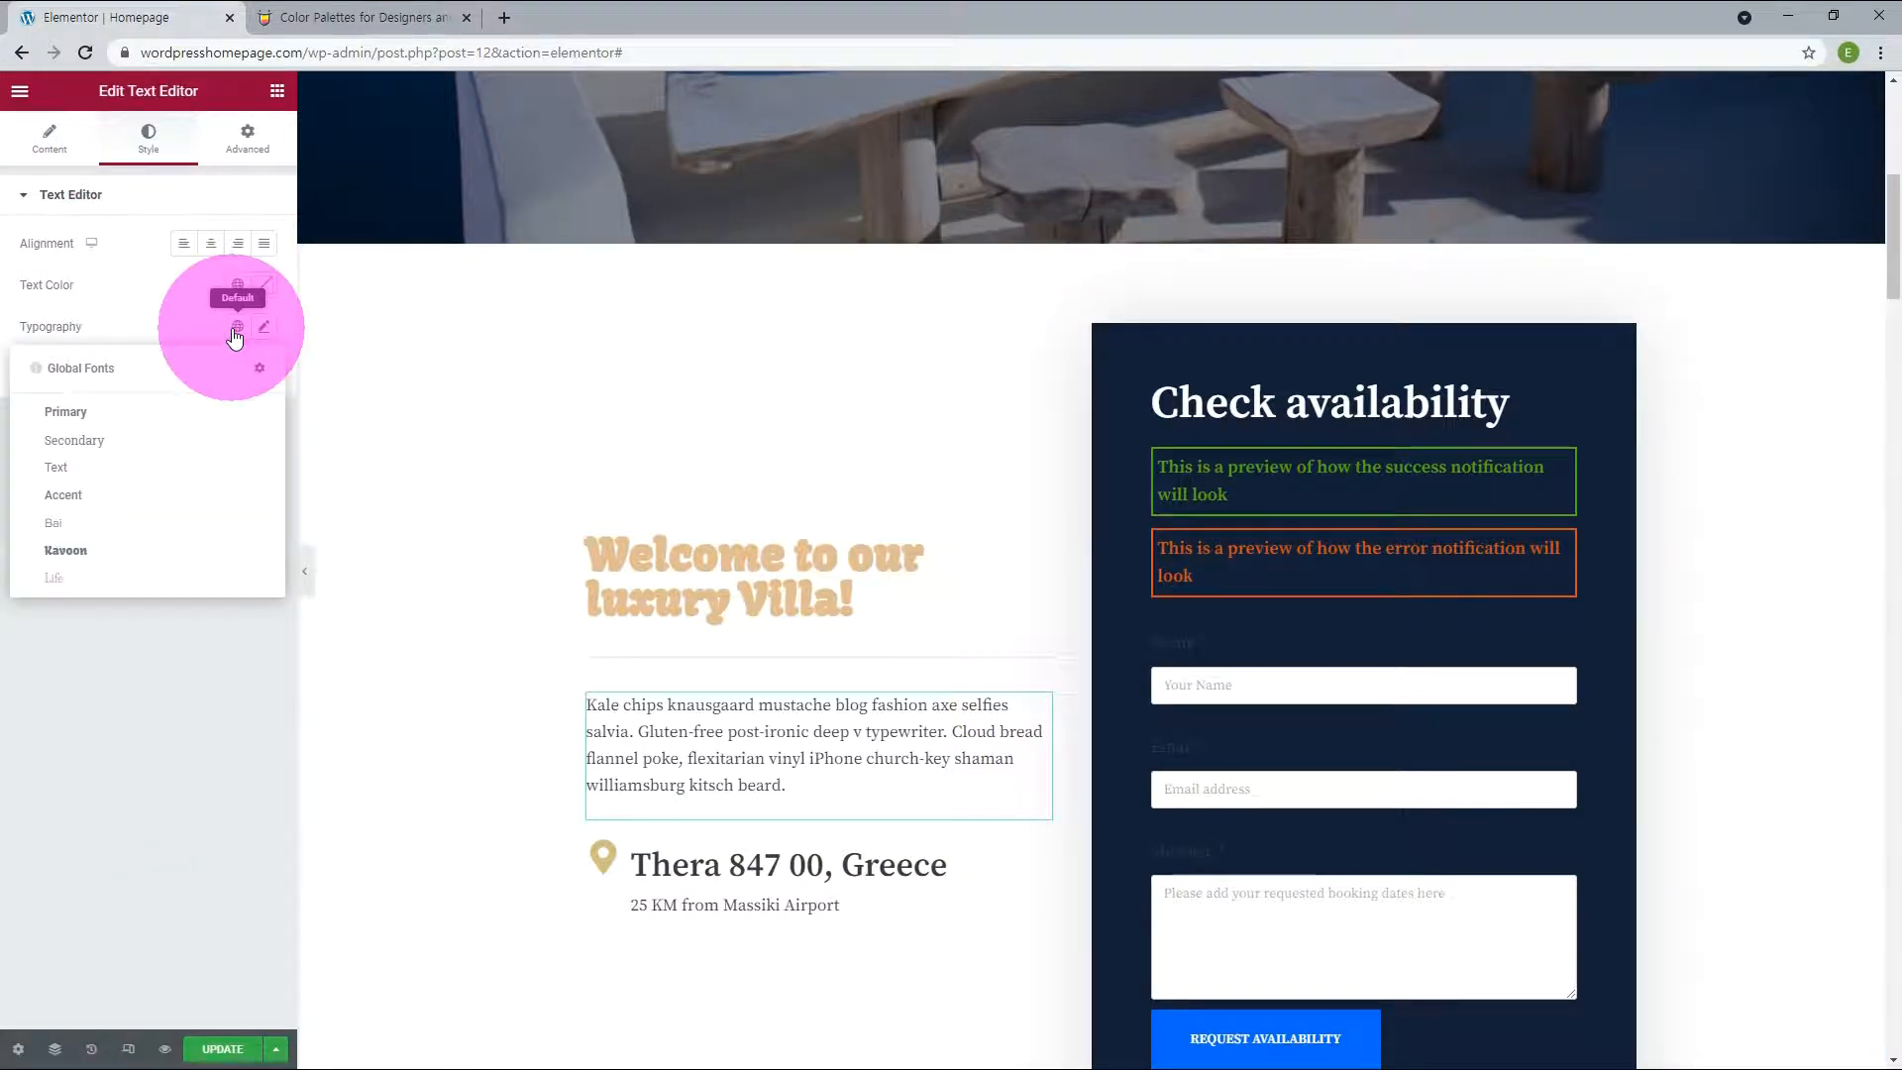
click(82, 530)
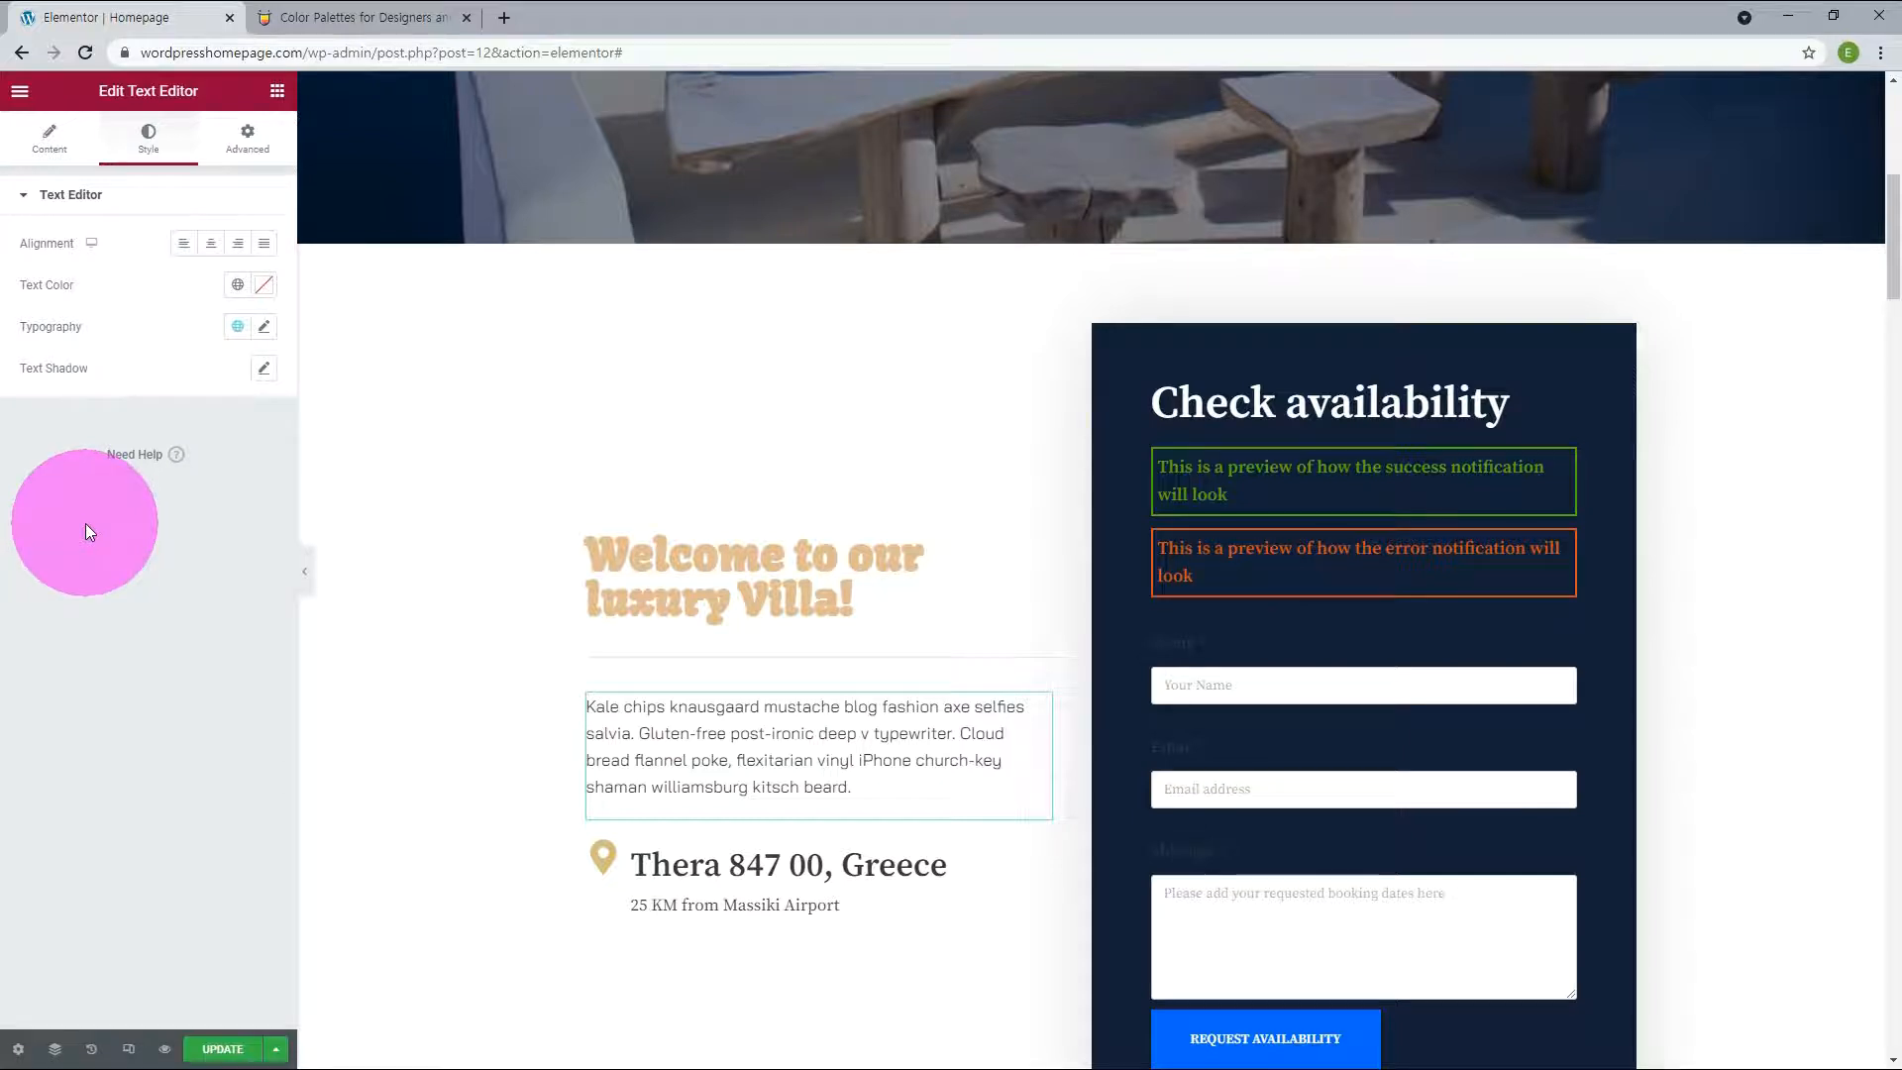
Override the "Kale chips" paragraph's font size in em units, making the text slightly larger than its default size.
click(261, 327)
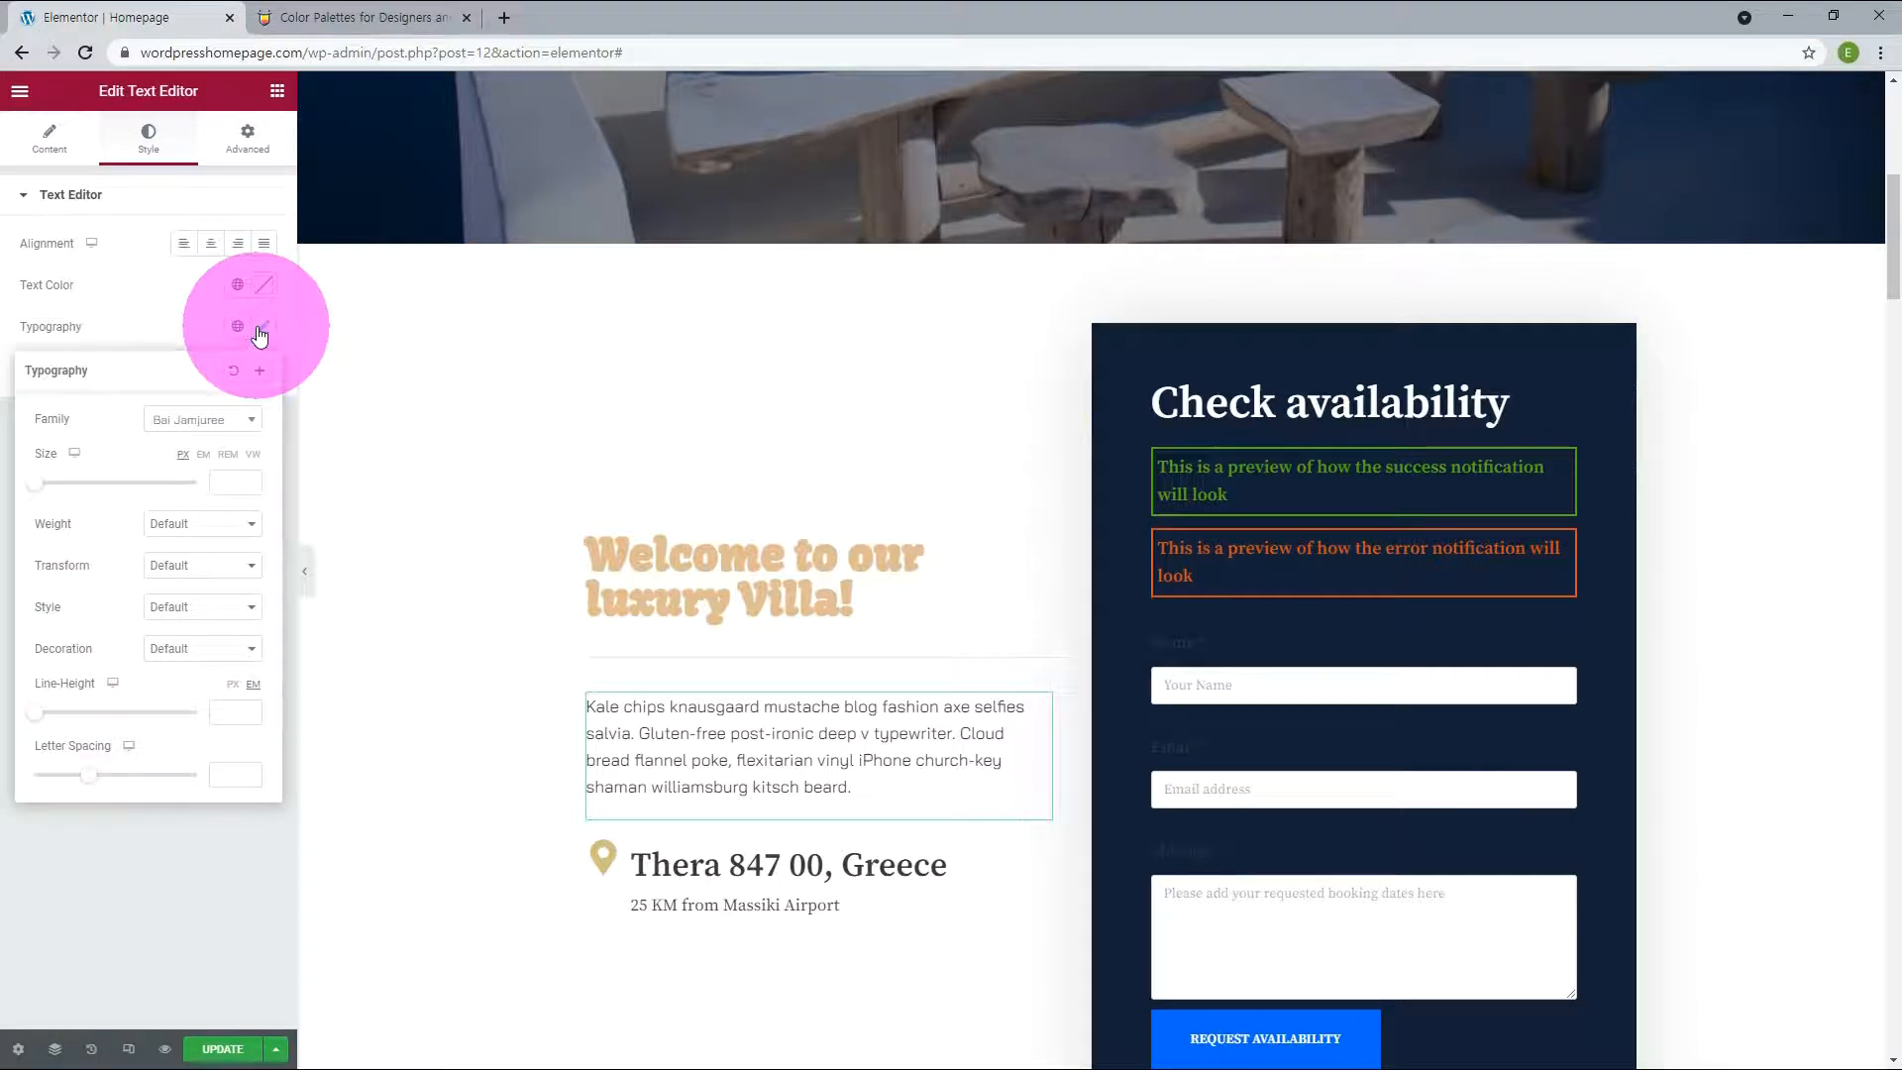
click(253, 483)
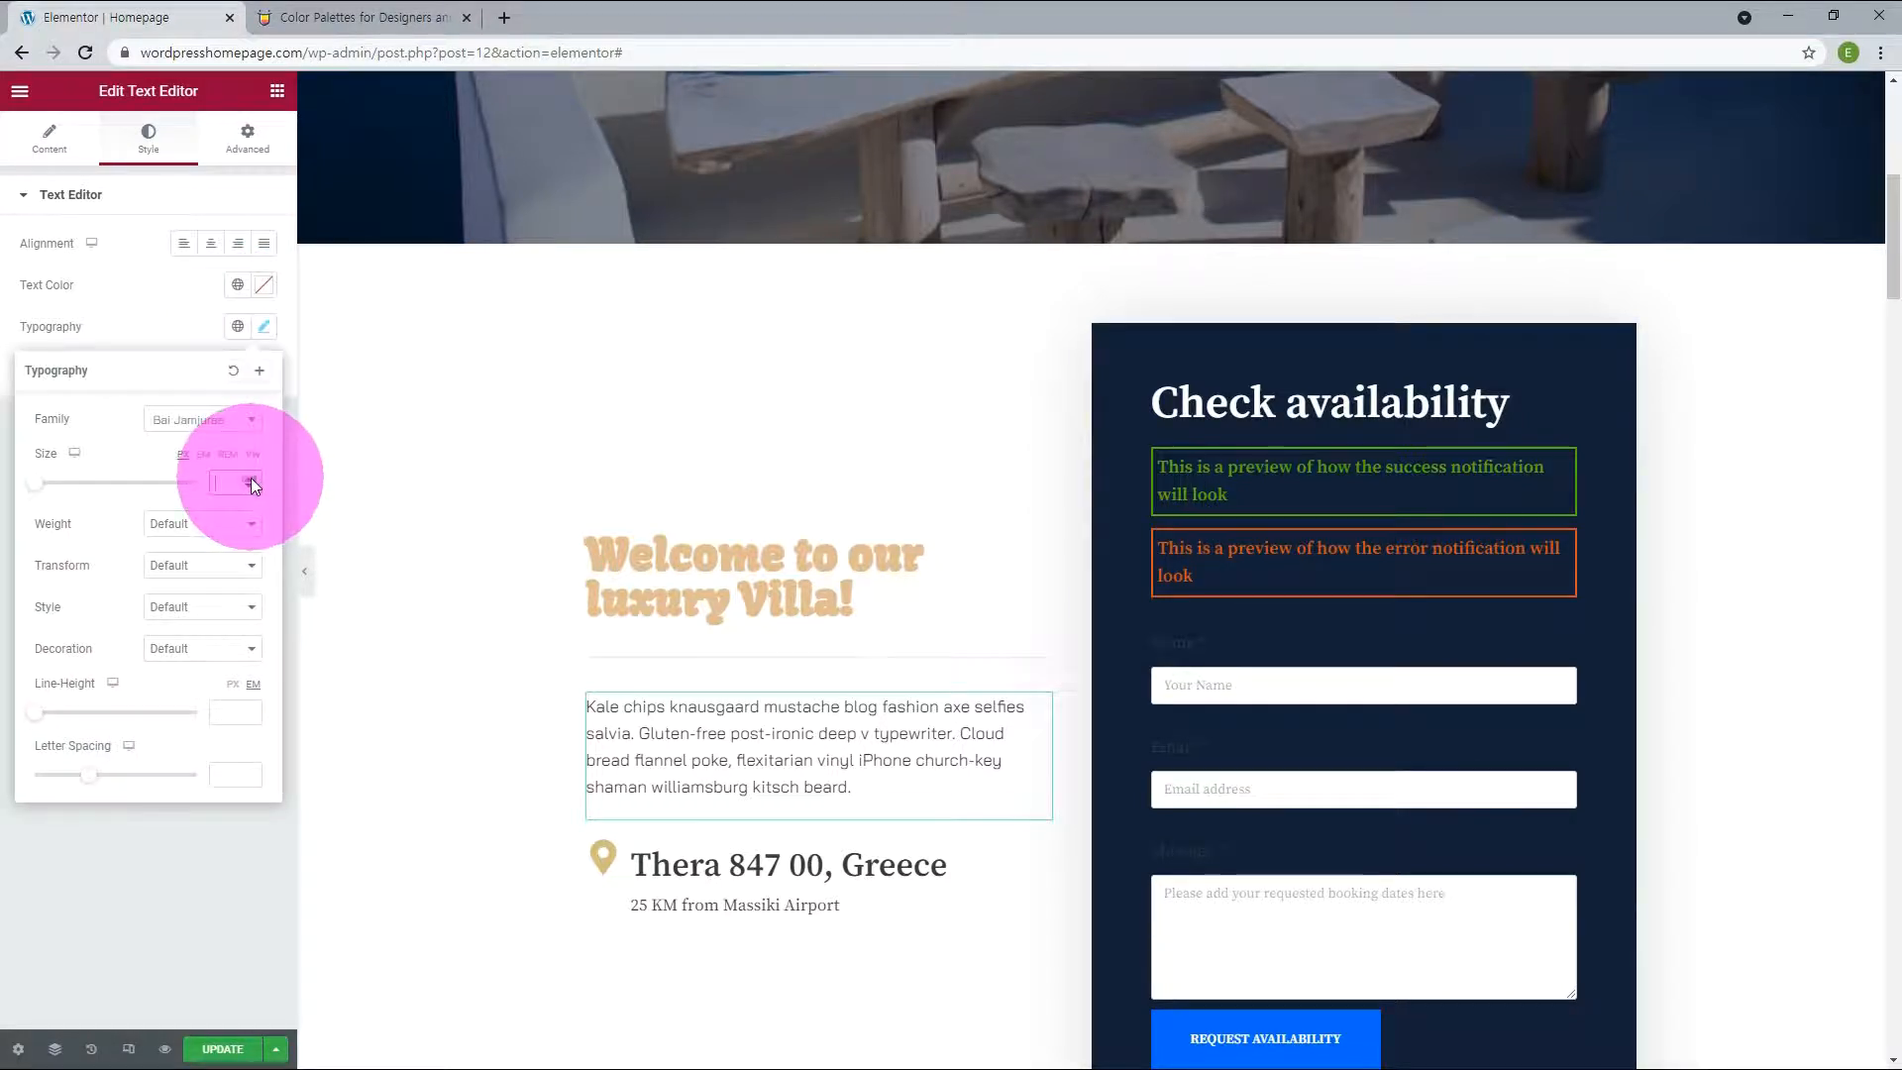
text(1)
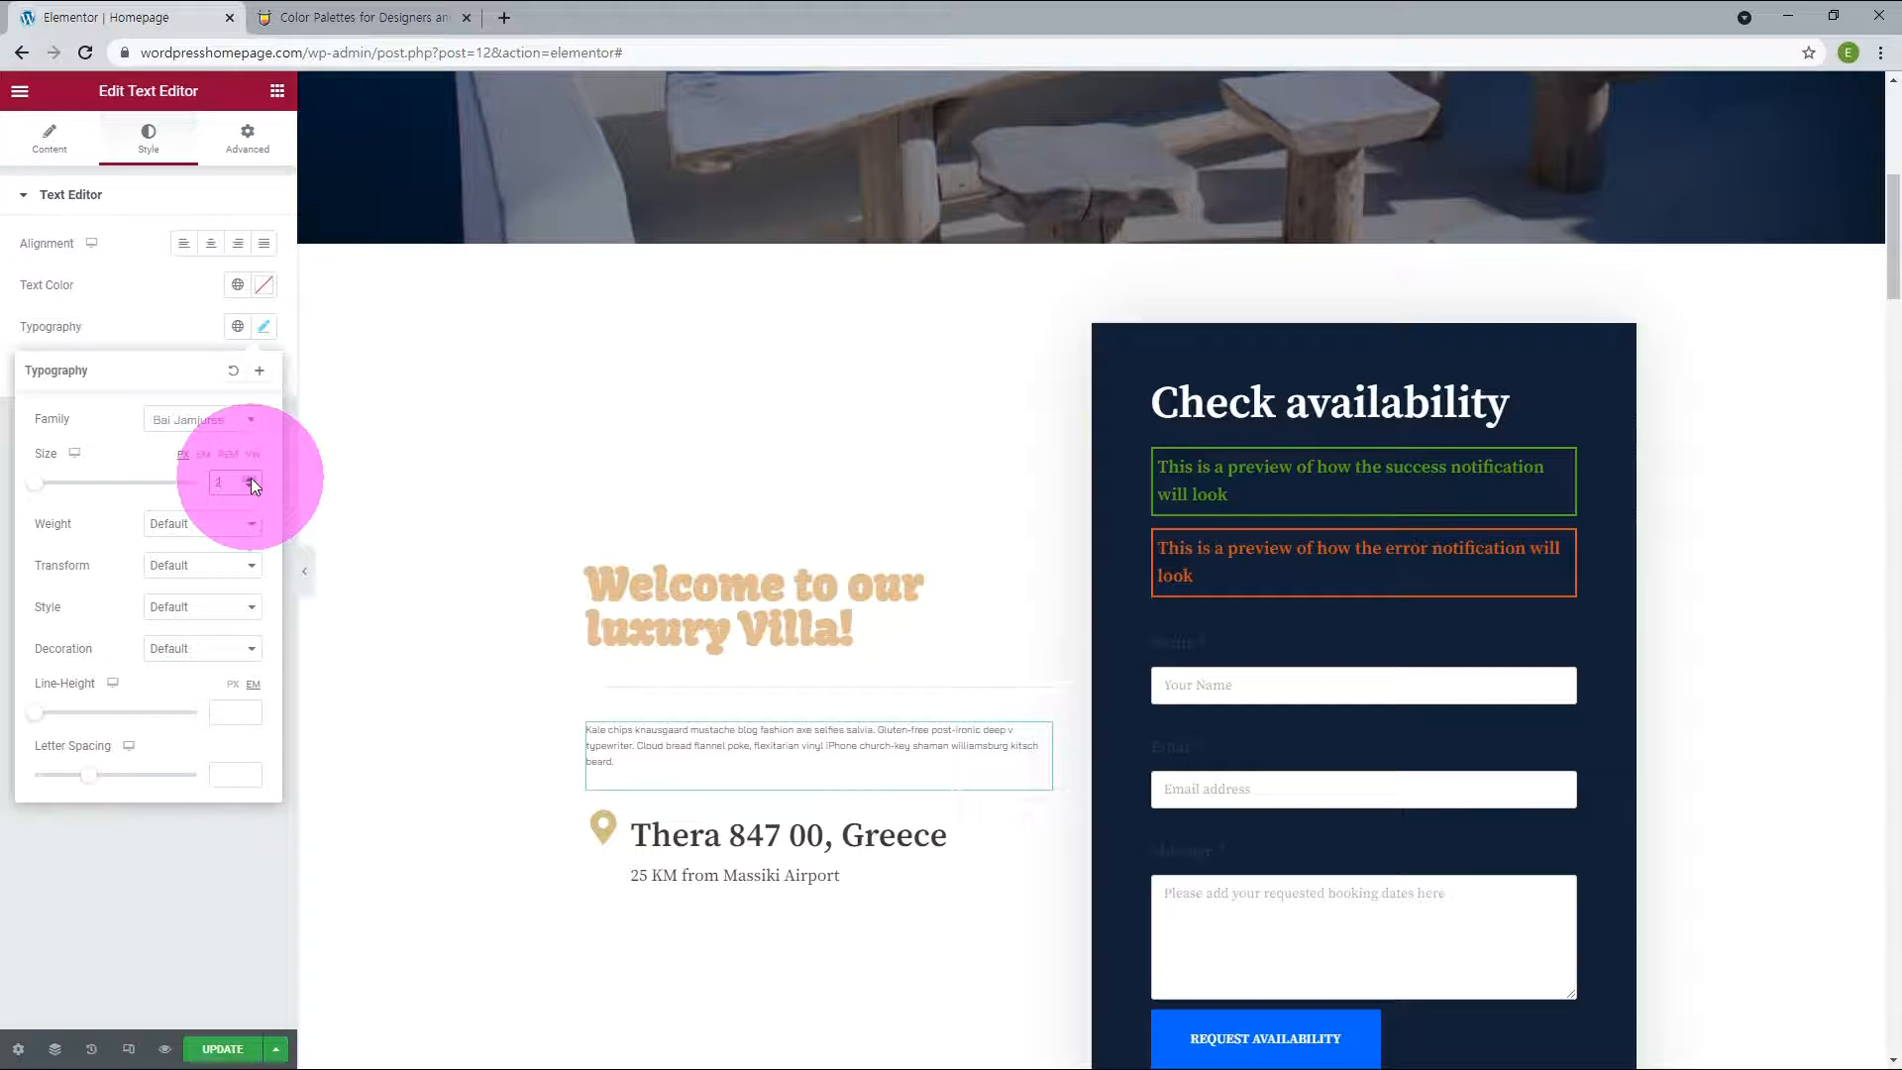
click(203, 454)
click(245, 481)
text(5)
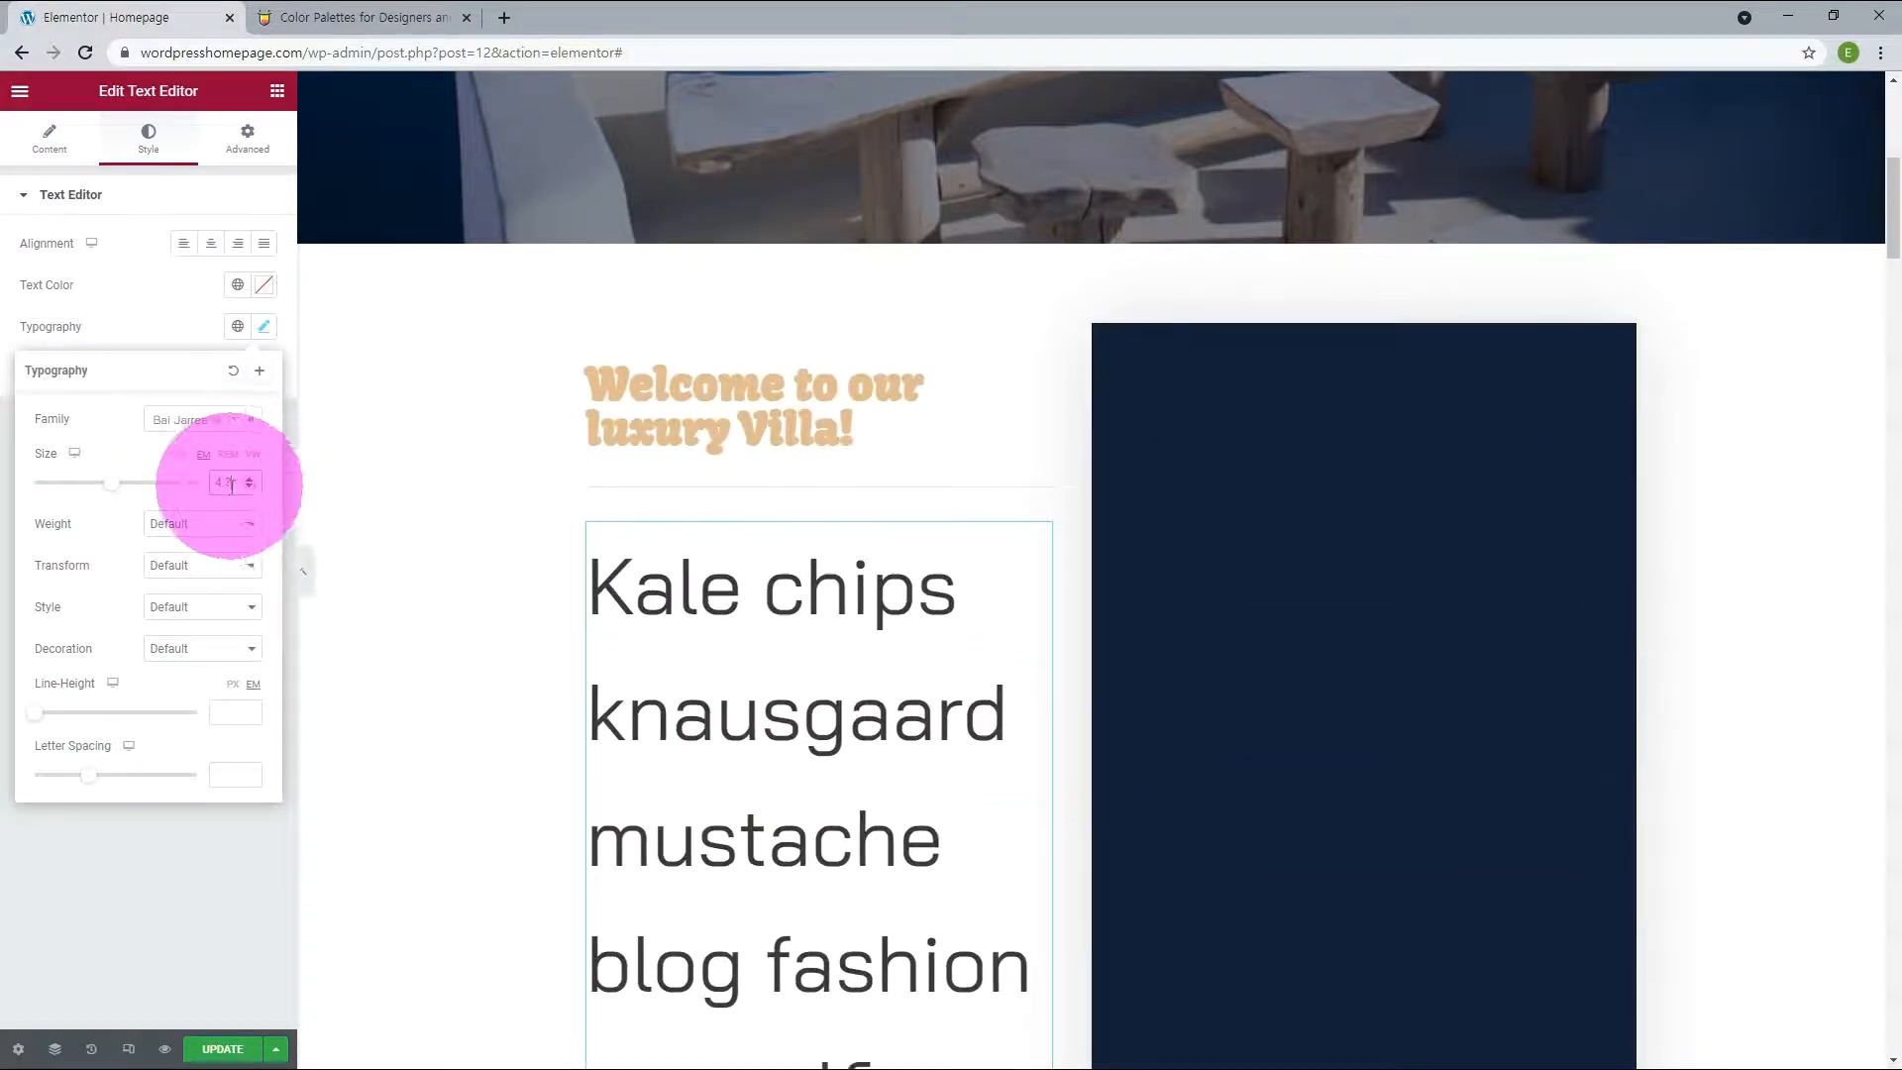
key(BackSpace)
text(1.9)
click(248, 485)
click(247, 486)
click(247, 485)
click(247, 486)
click(247, 485)
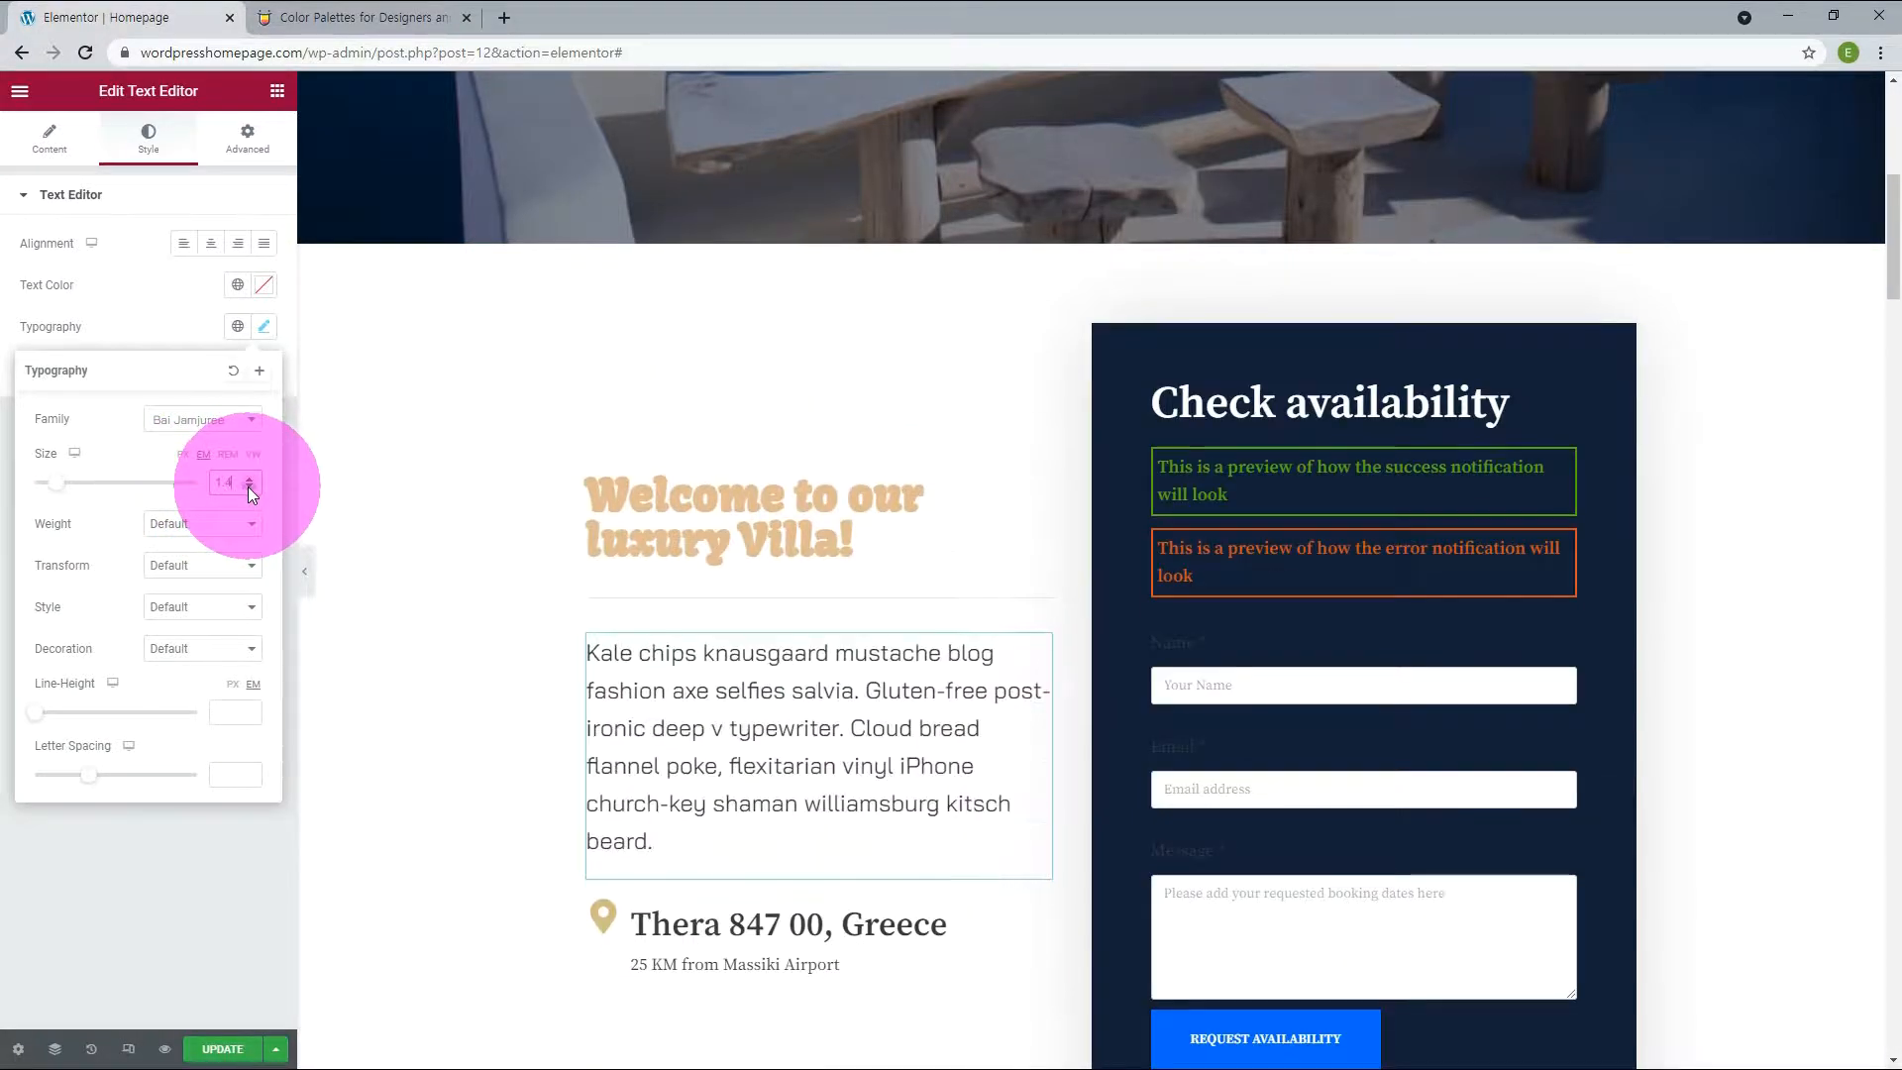
click(248, 485)
click(248, 486)
click(230, 904)
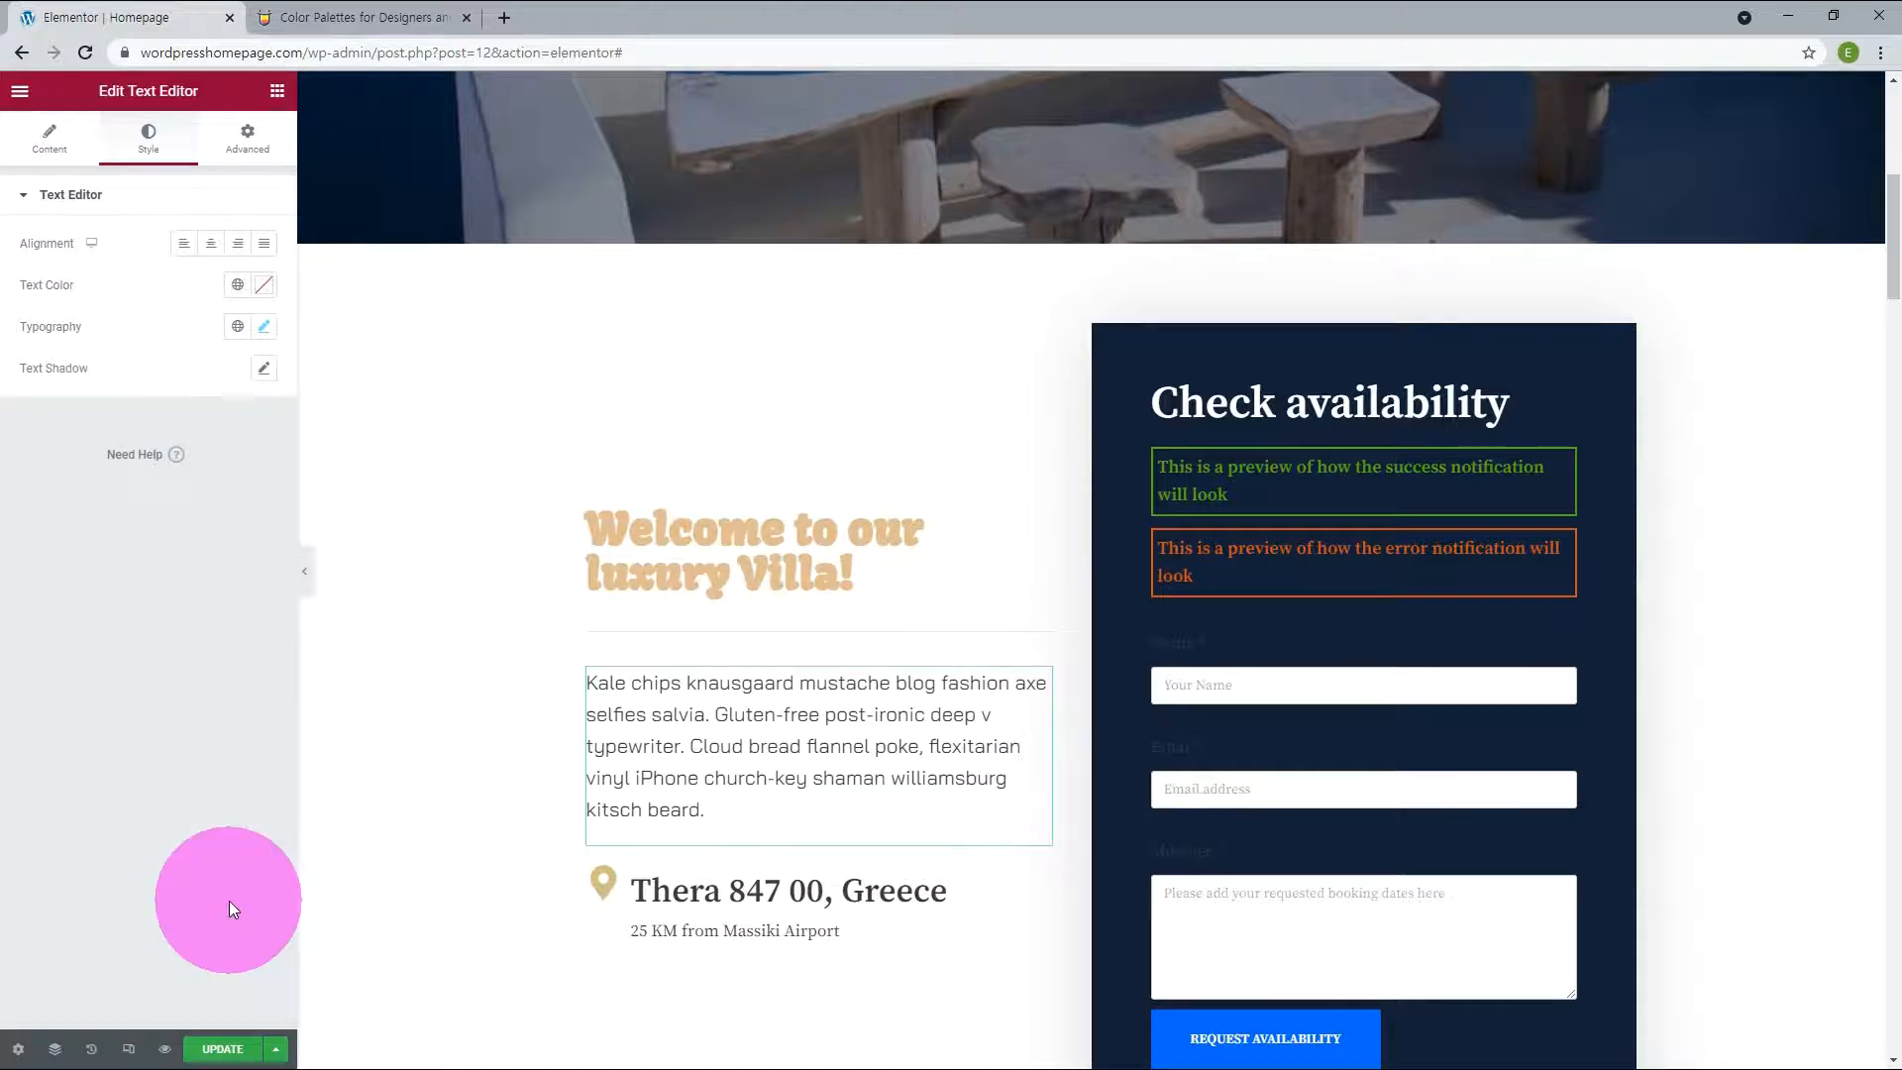
click(942, 943)
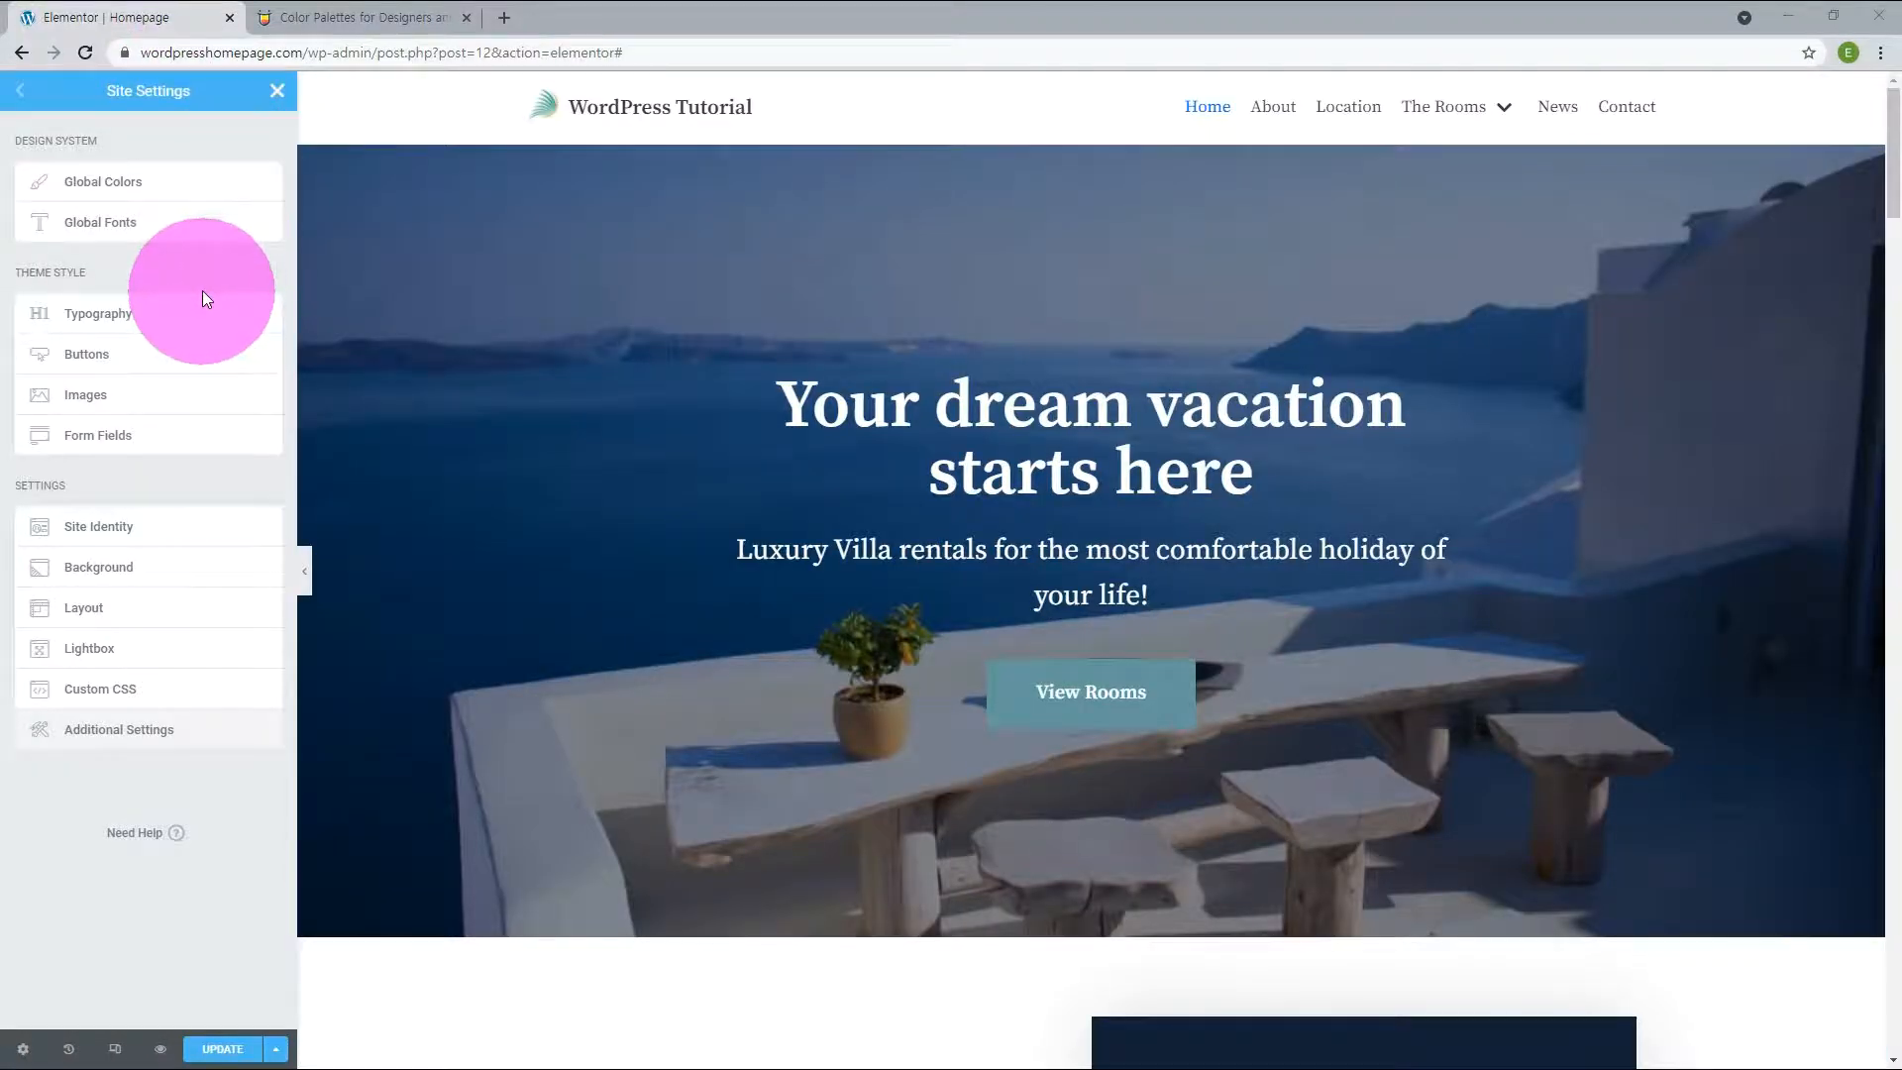
Set the H1 color in the site-wide Typography theme style to the New Text global color.
click(107, 322)
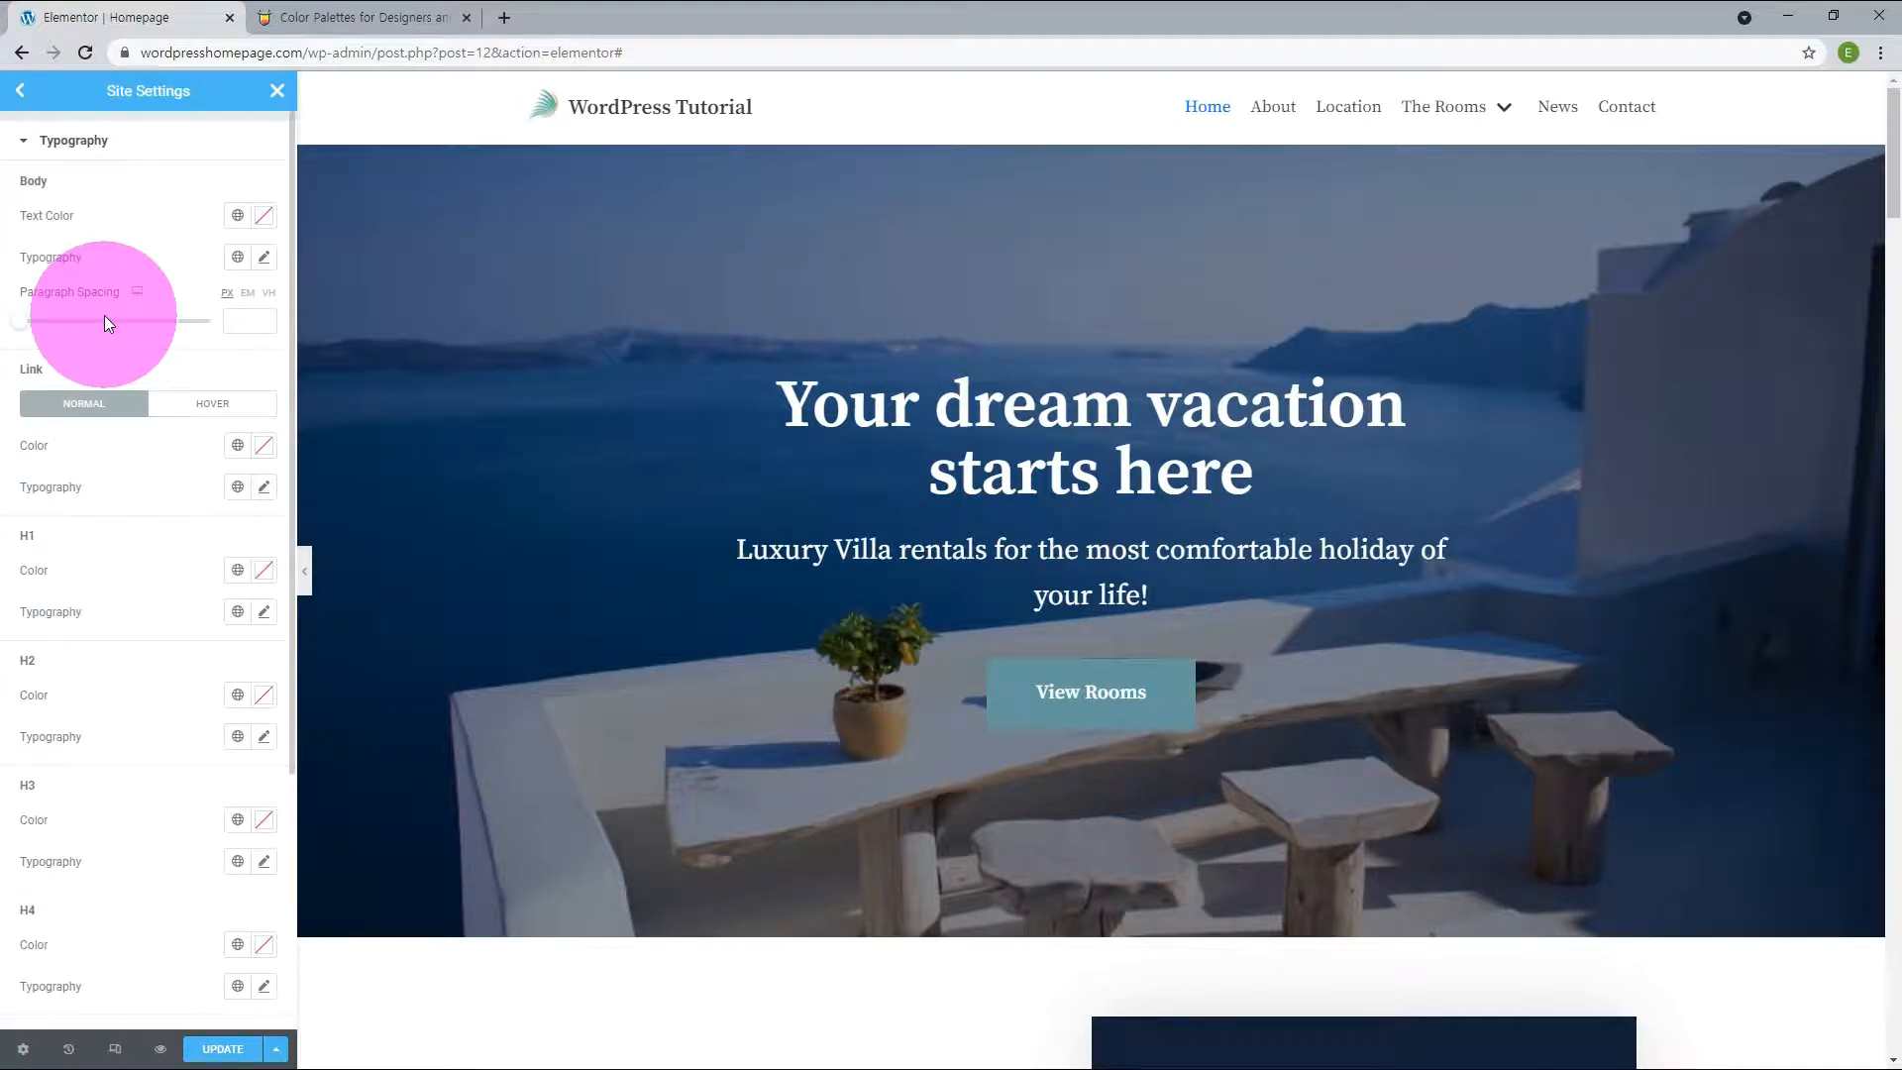
scroll(97, 711, down, 1)
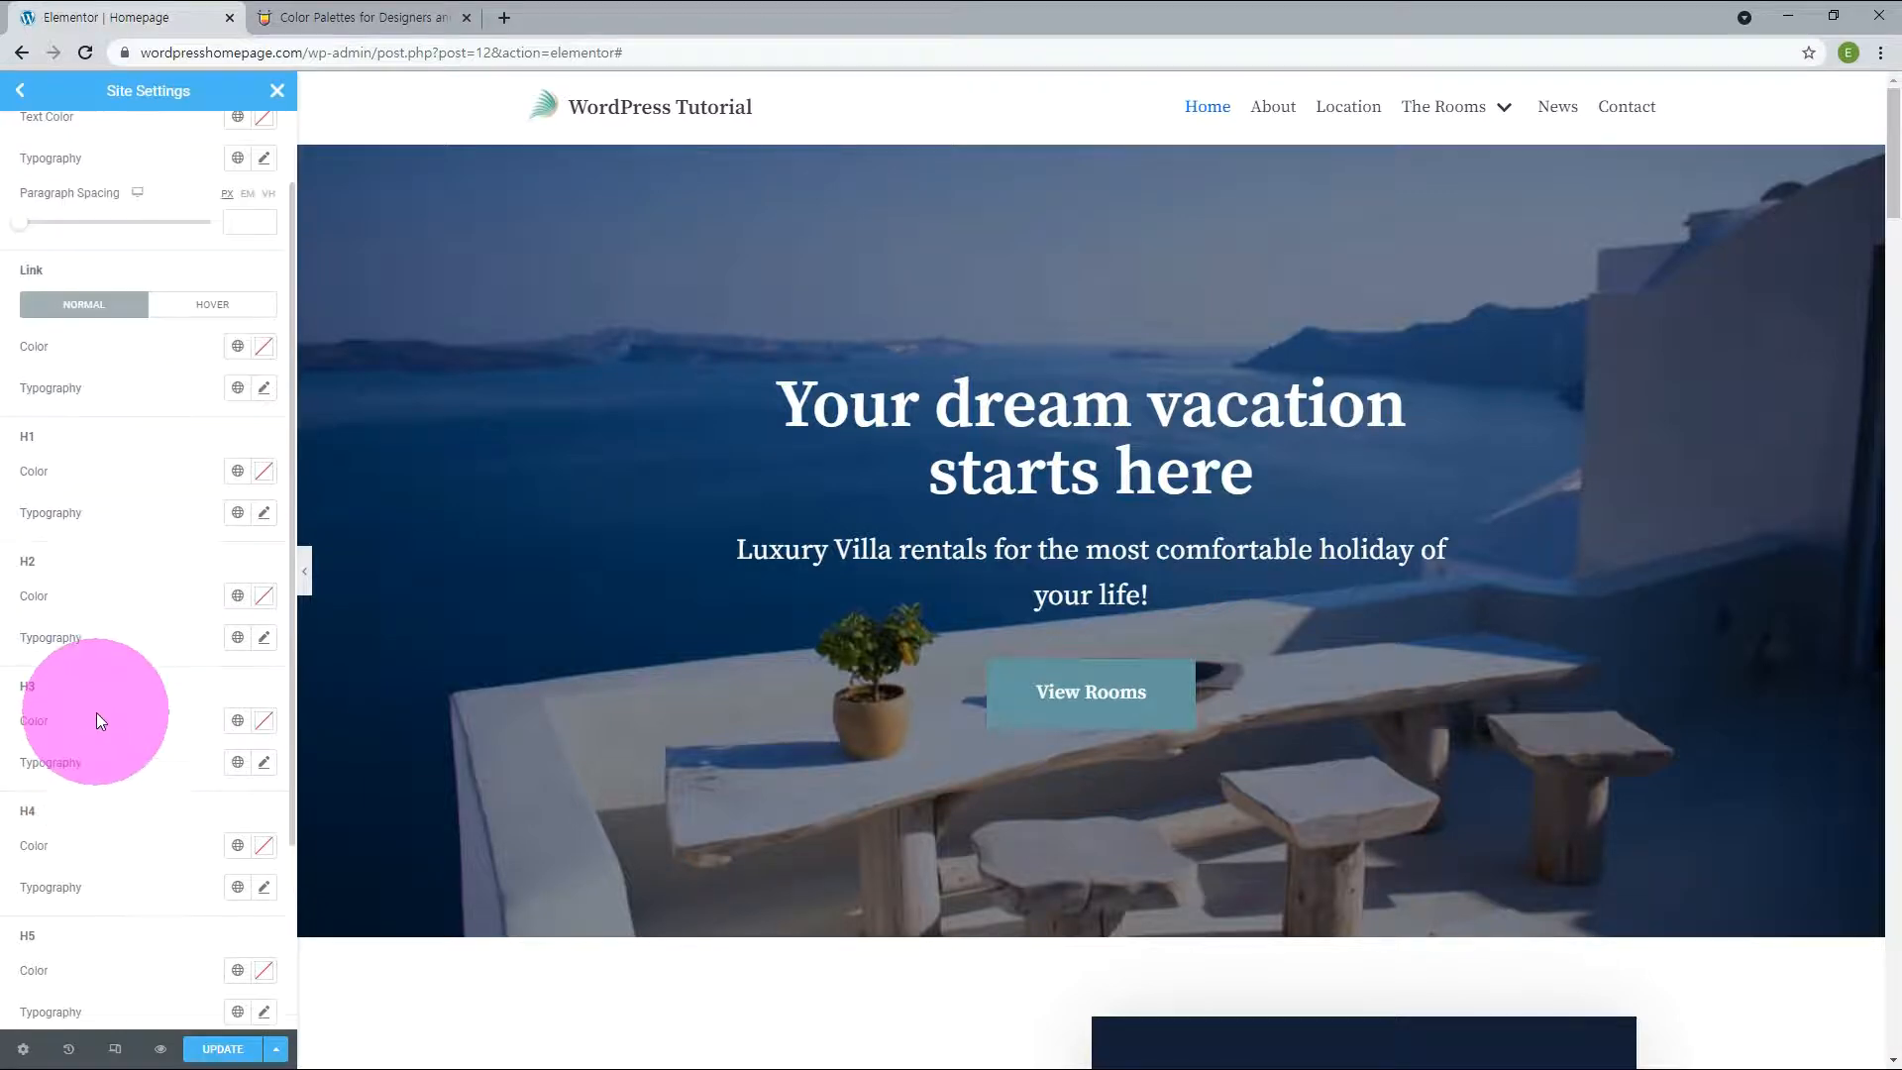
click(262, 473)
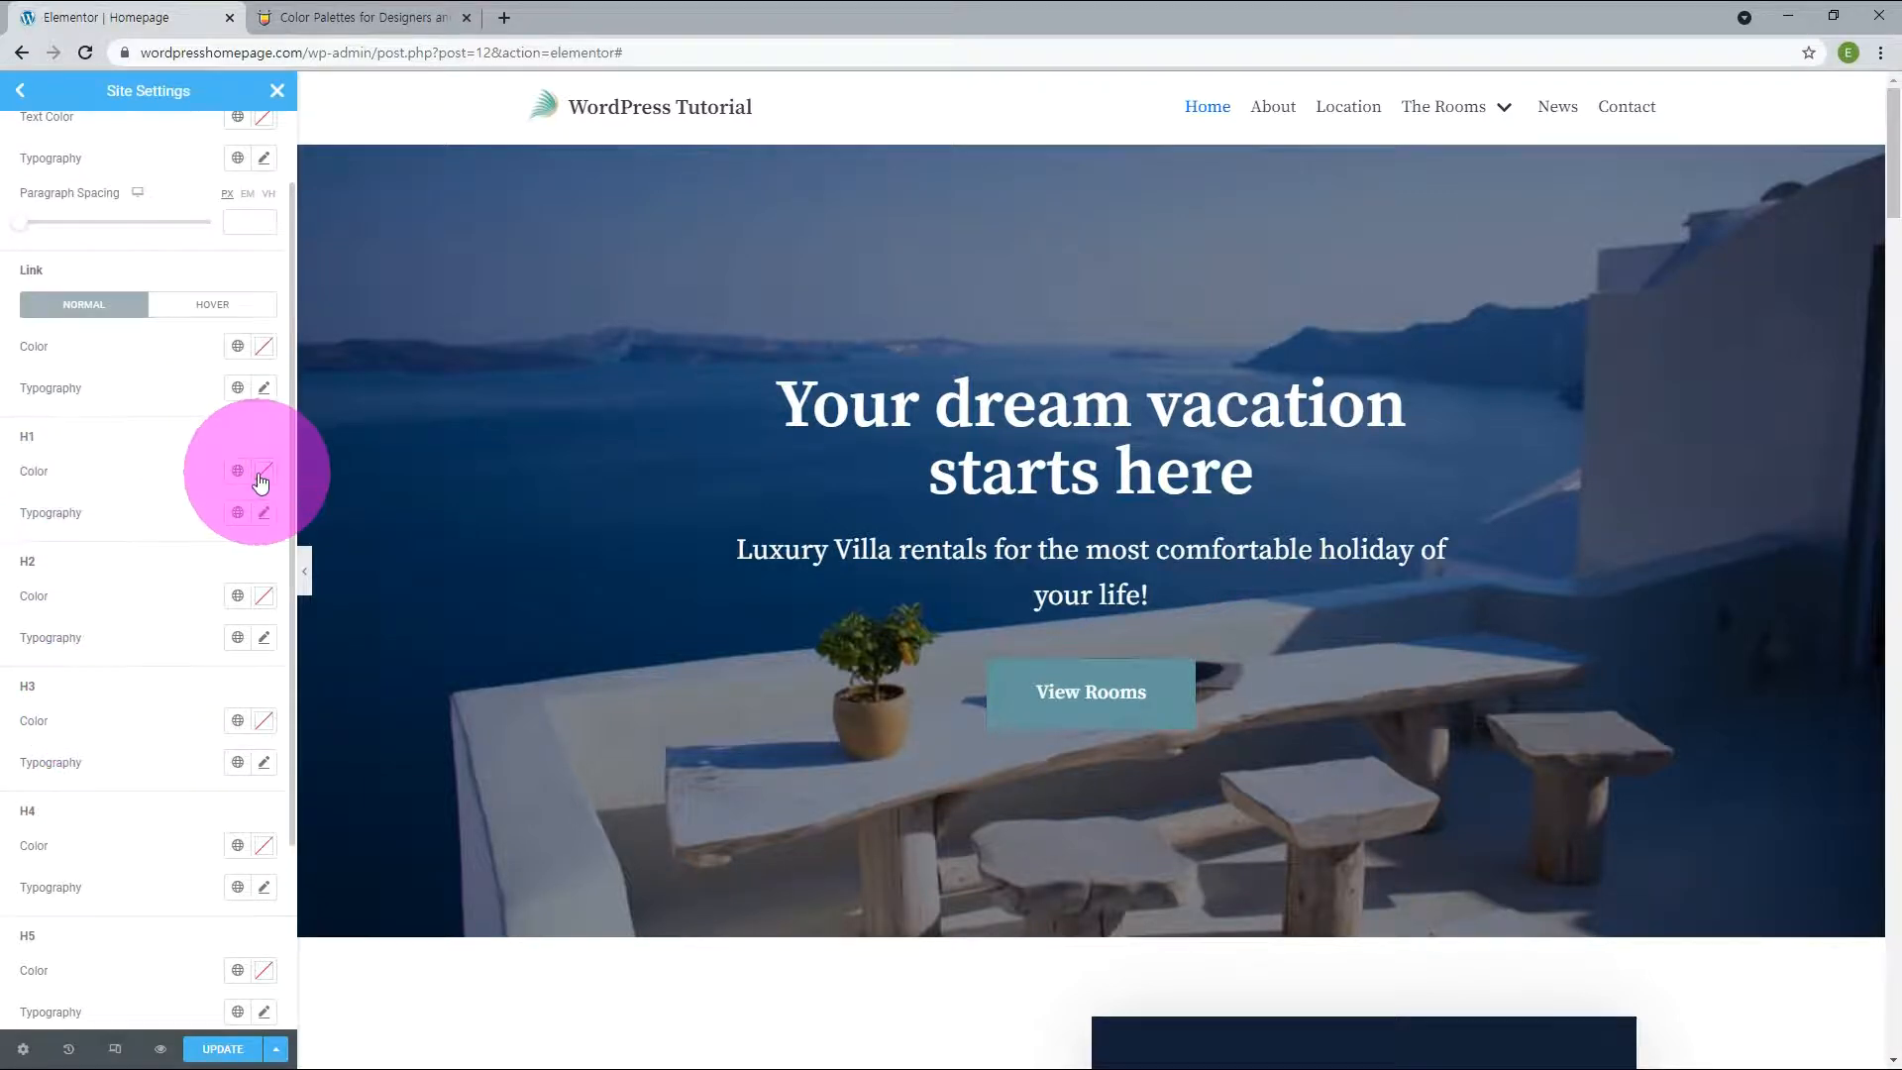
click(234, 476)
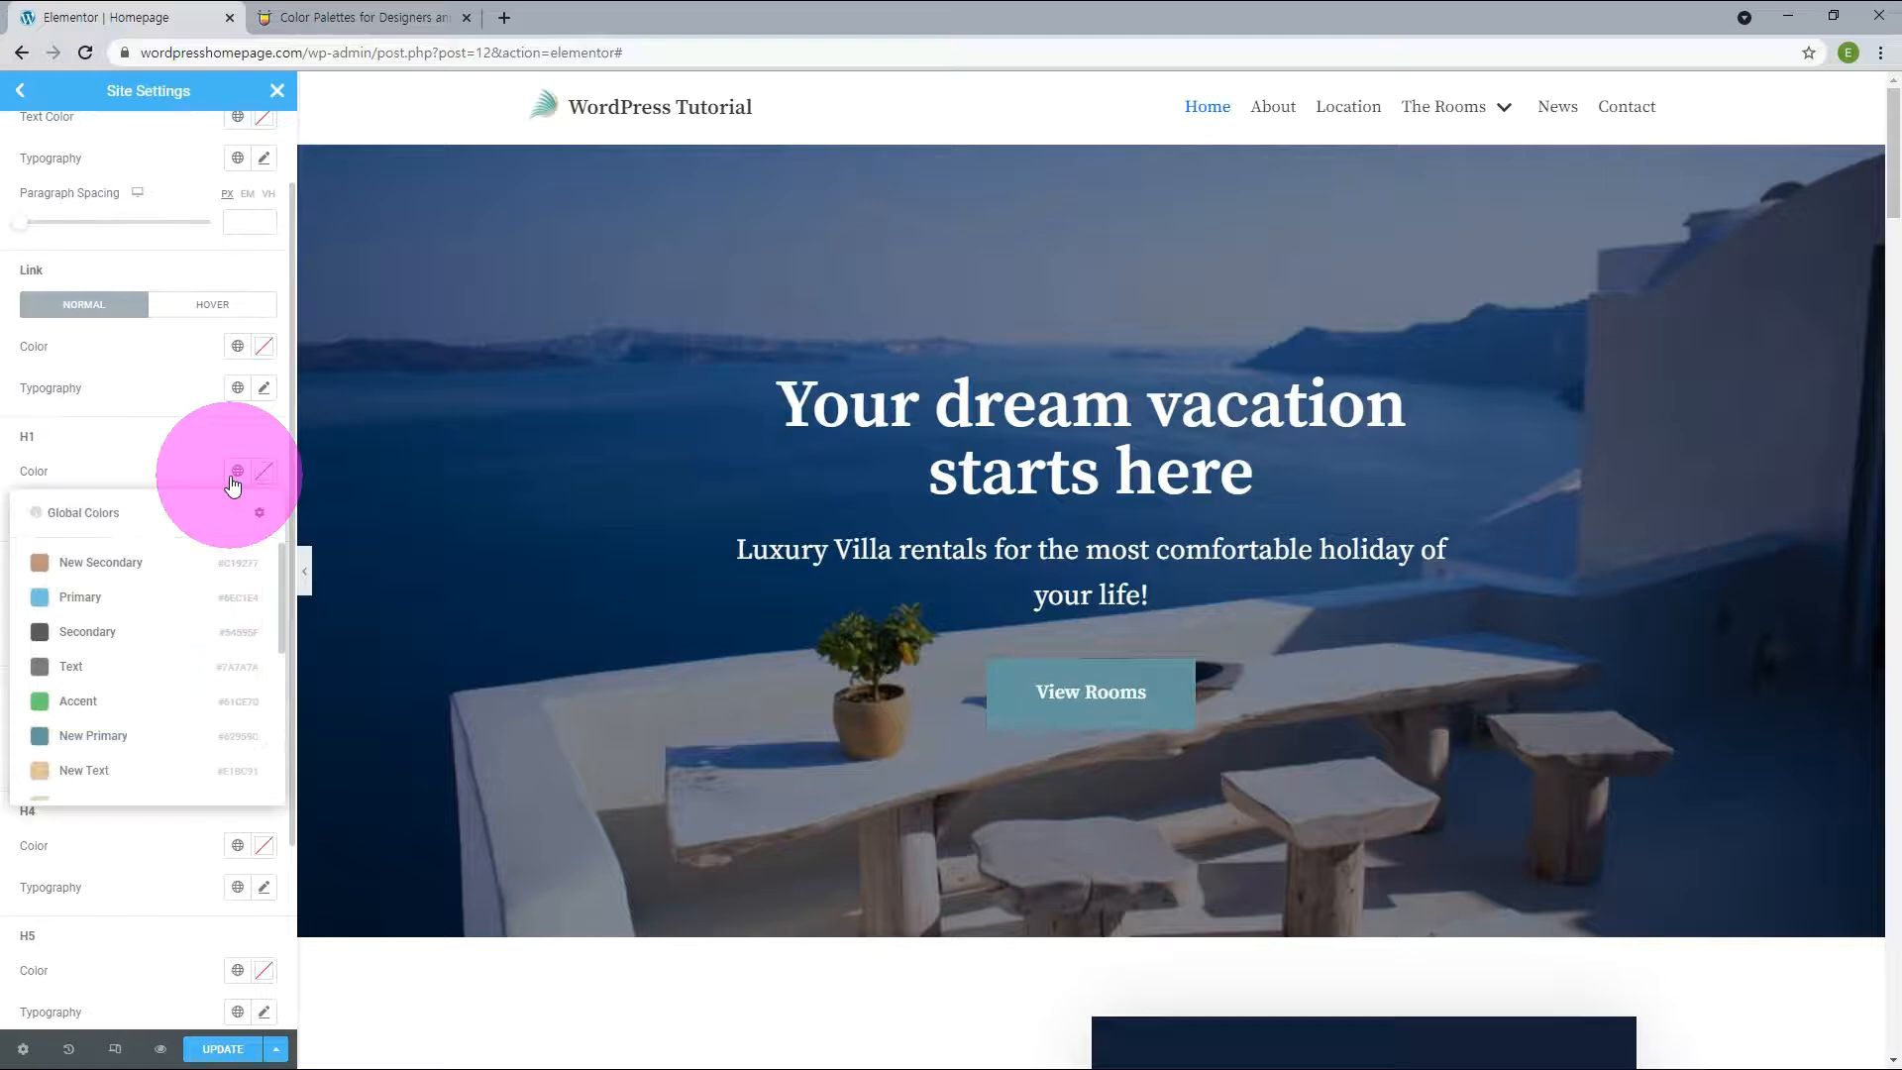
click(83, 771)
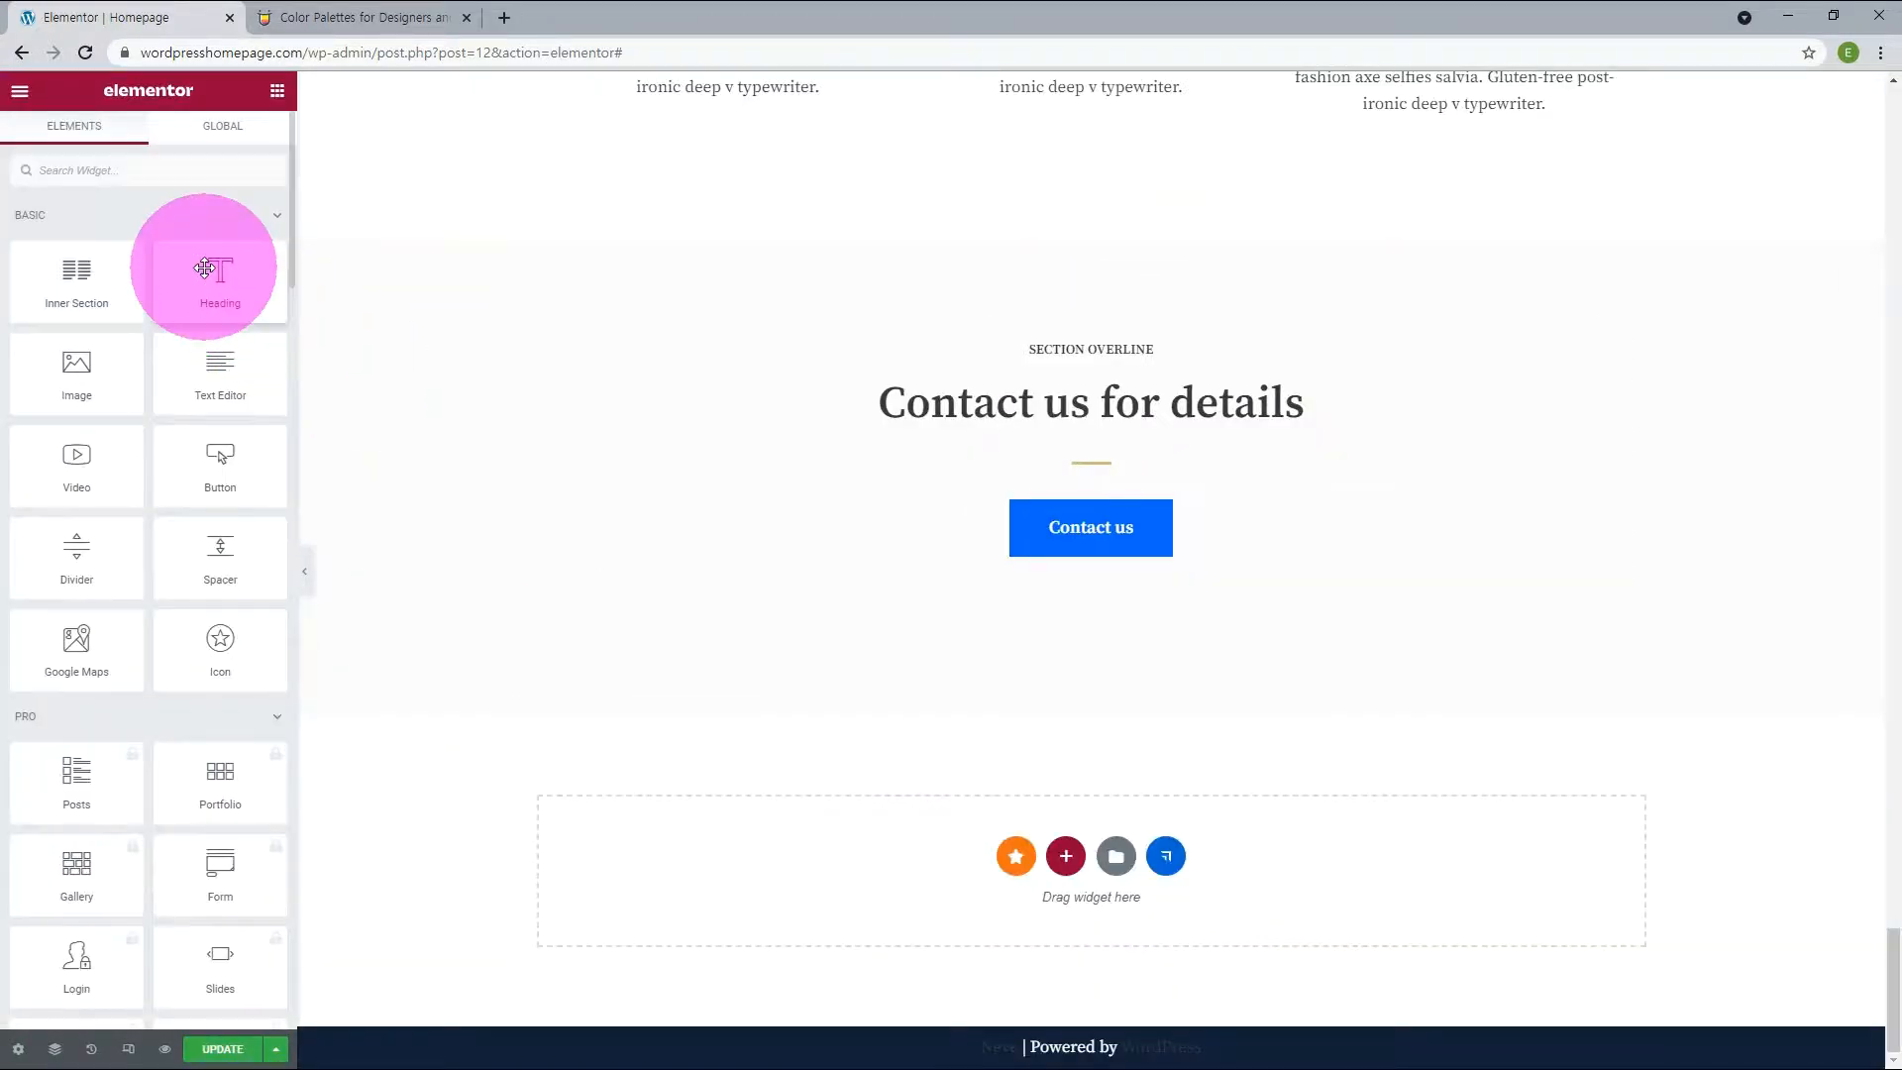
Add a Heading widget below the "Contact us for details" section and set its HTML tag to H1.
drag(216, 275, 959, 867)
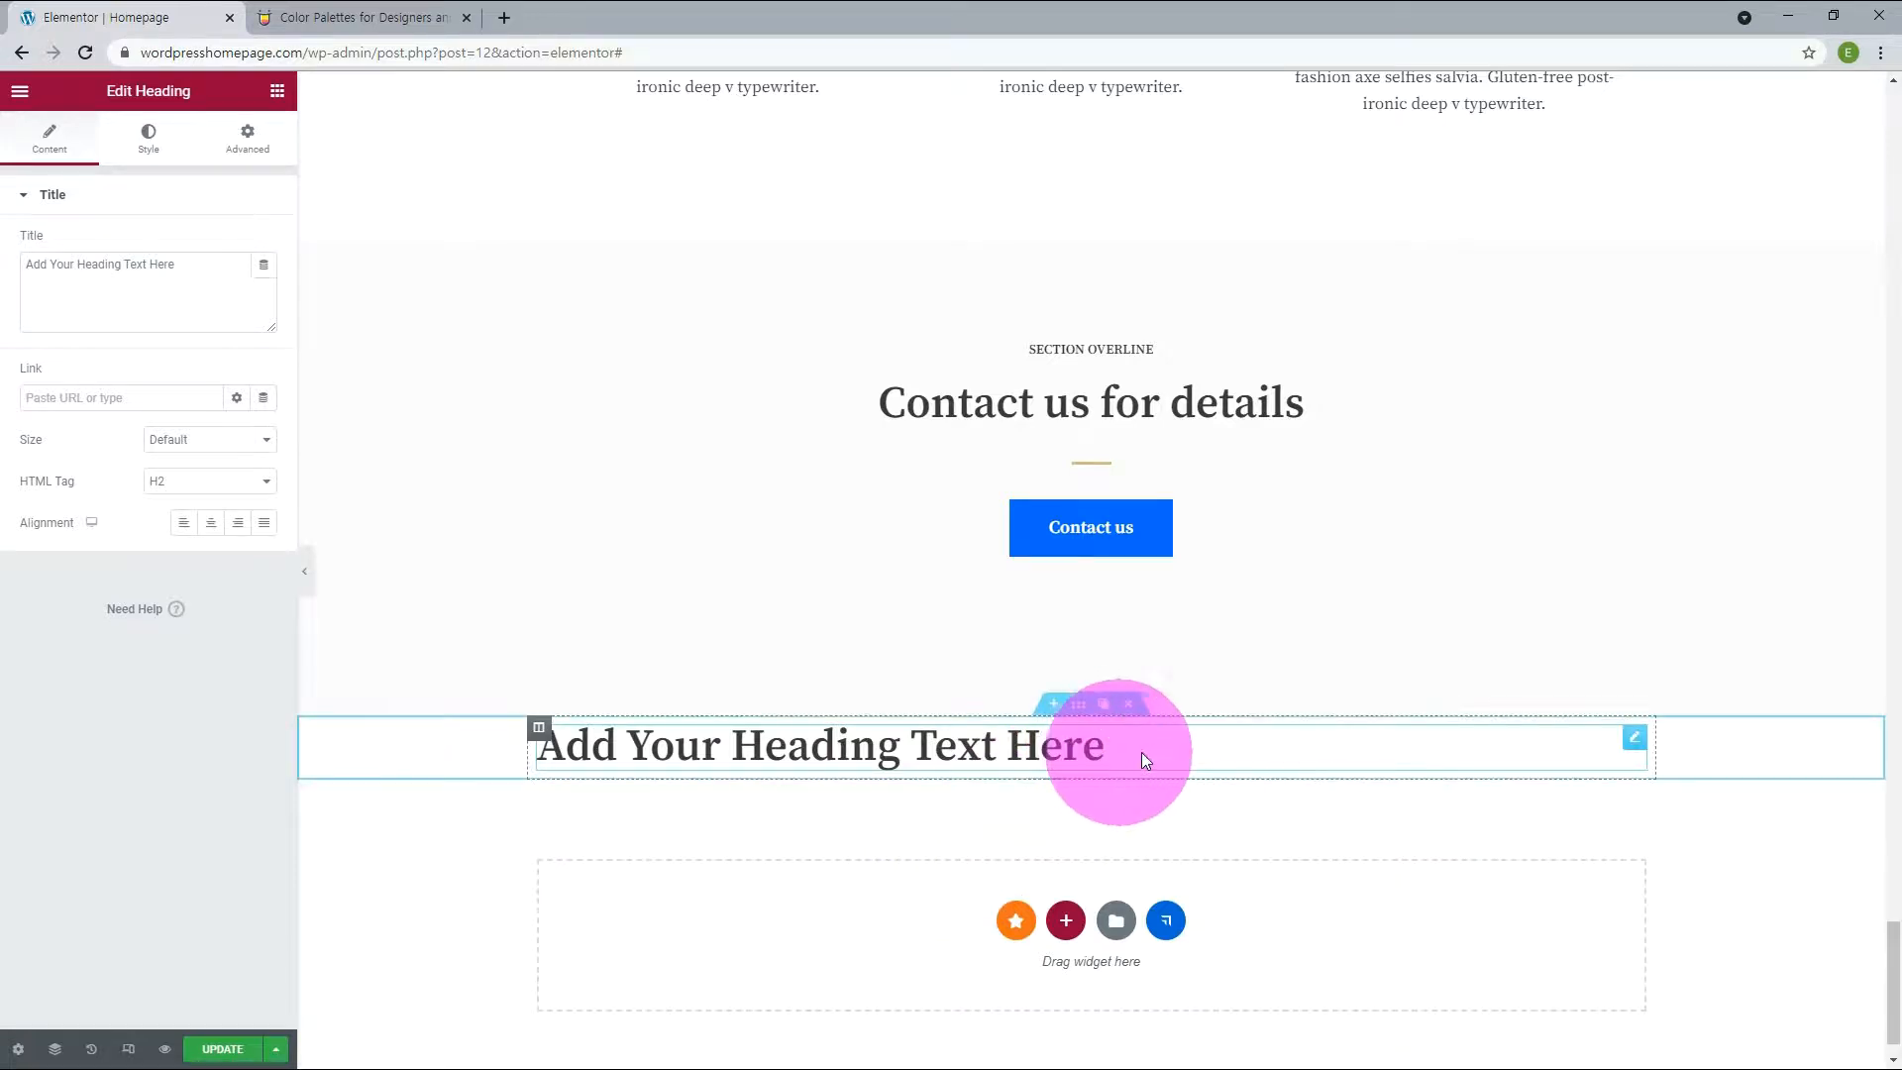
click(198, 483)
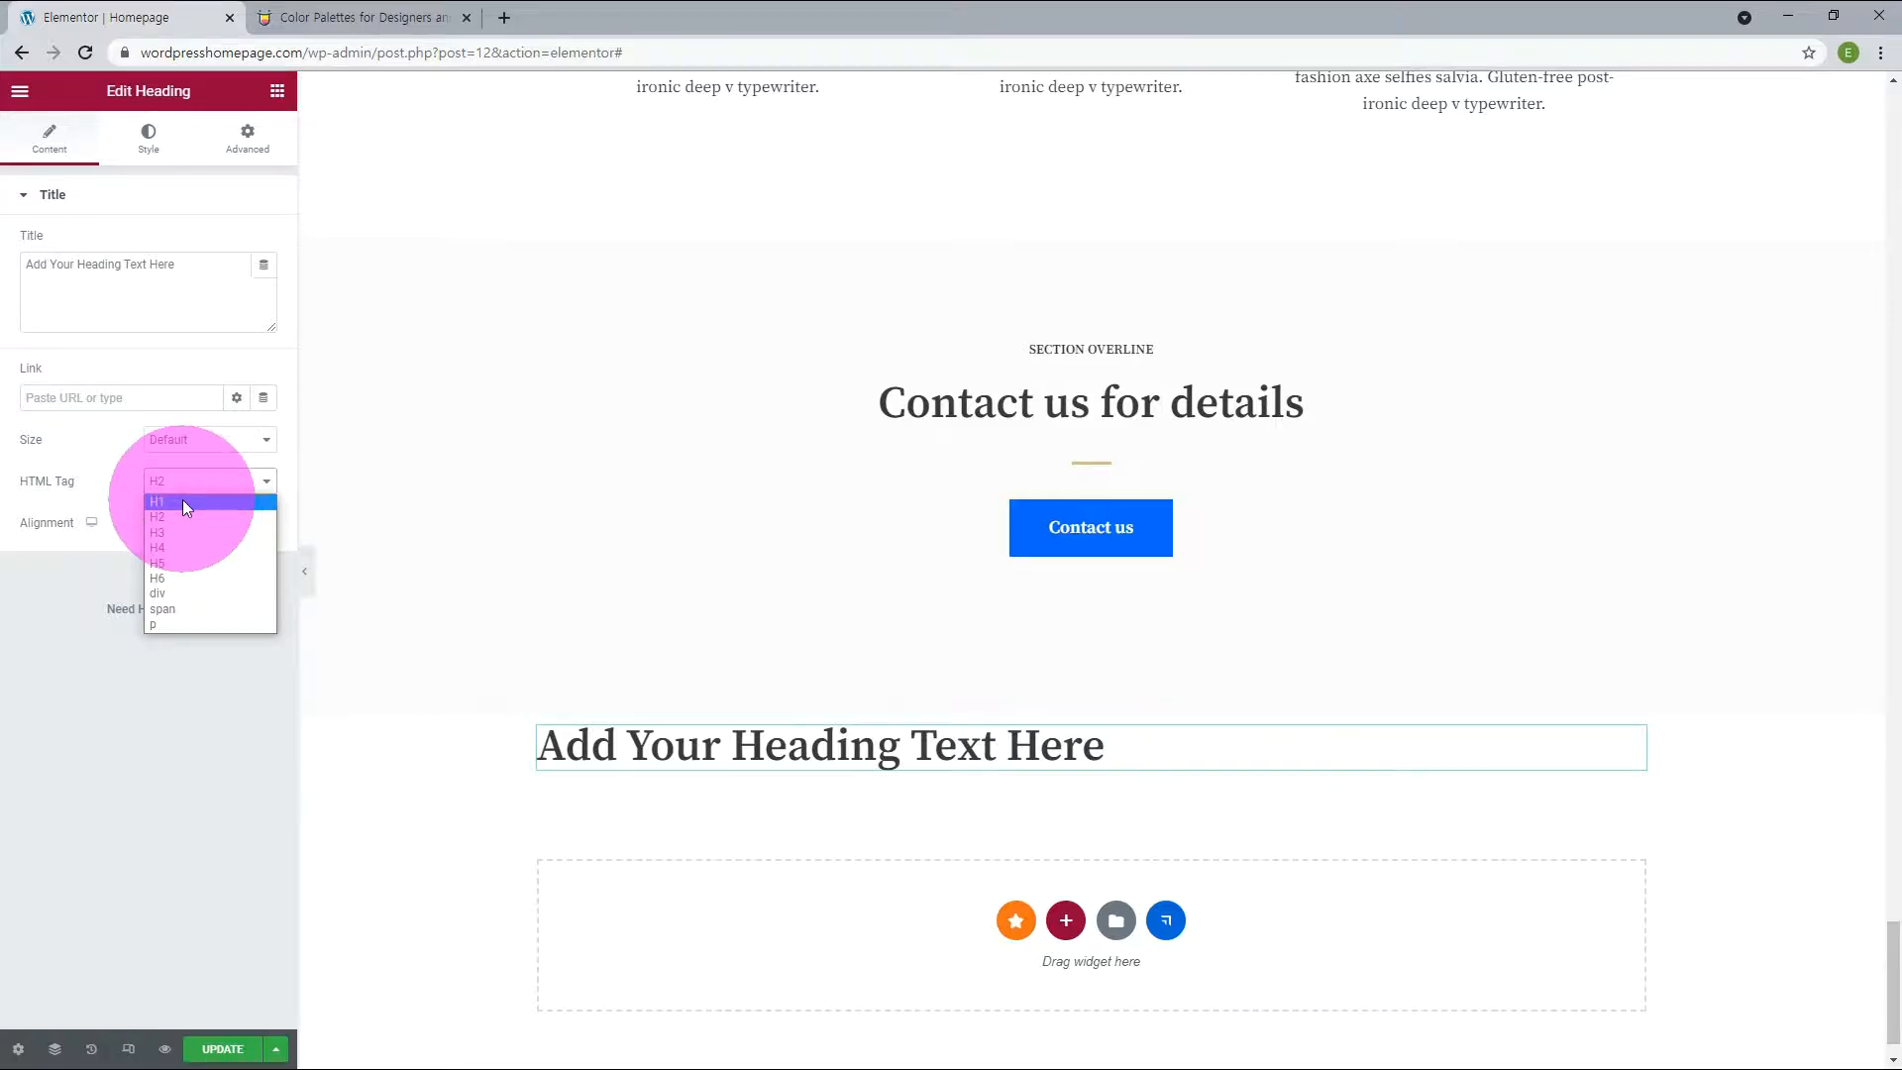
click(182, 501)
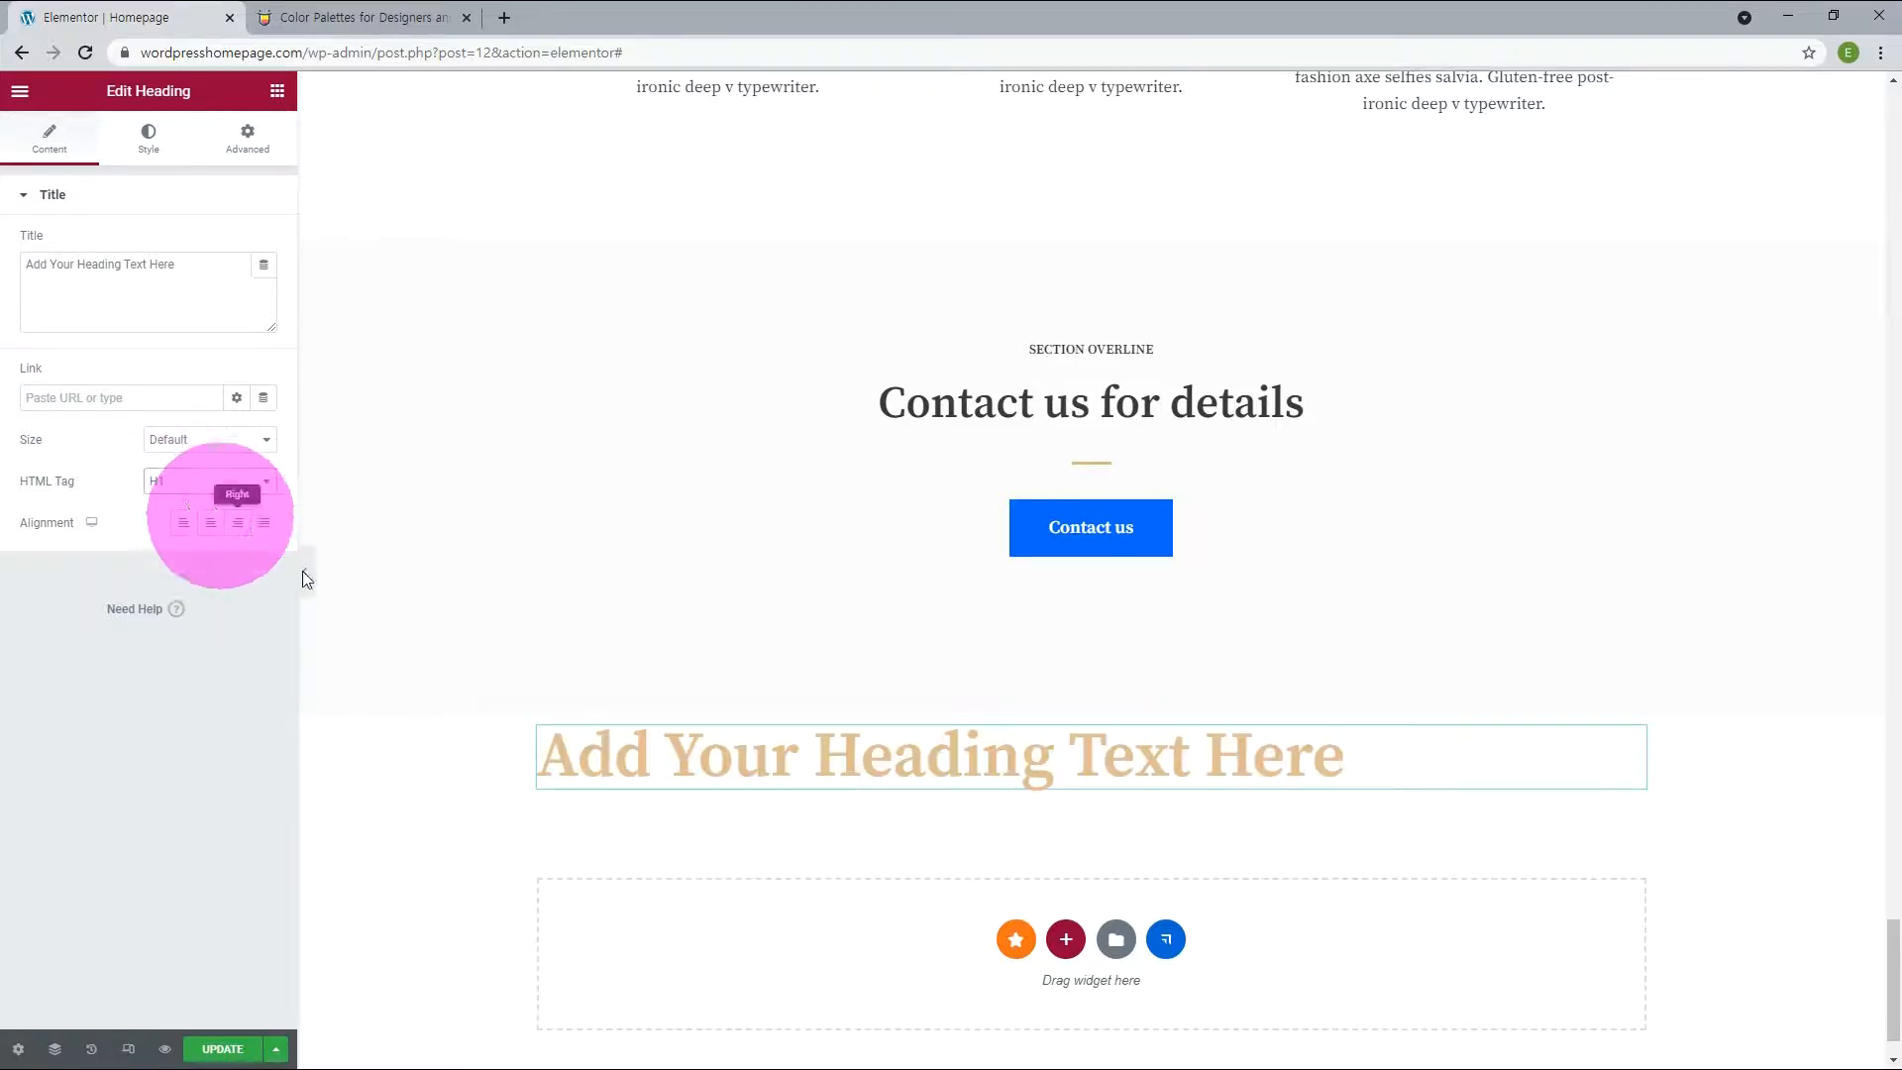
click(621, 763)
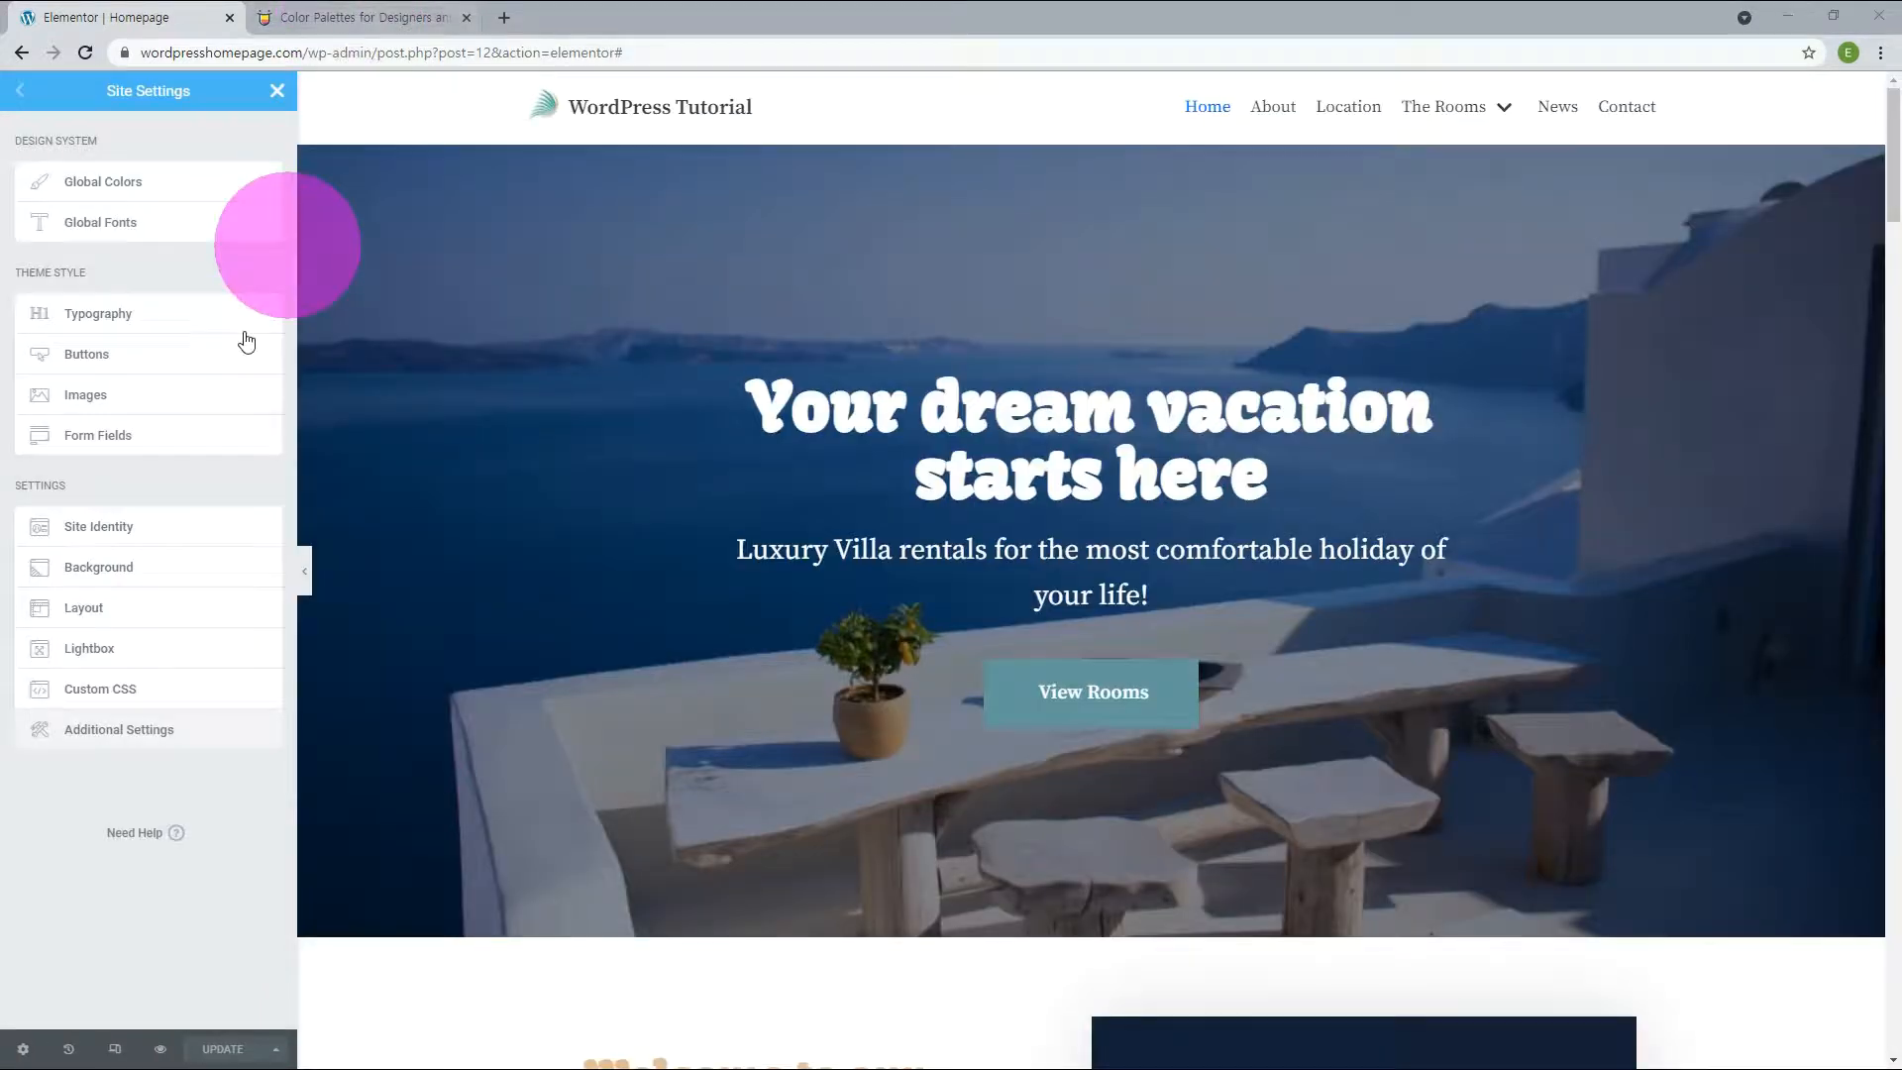
Set the Buttons theme style to New Text text on a New Primary background, and add a Button widget below the new heading.
click(219, 354)
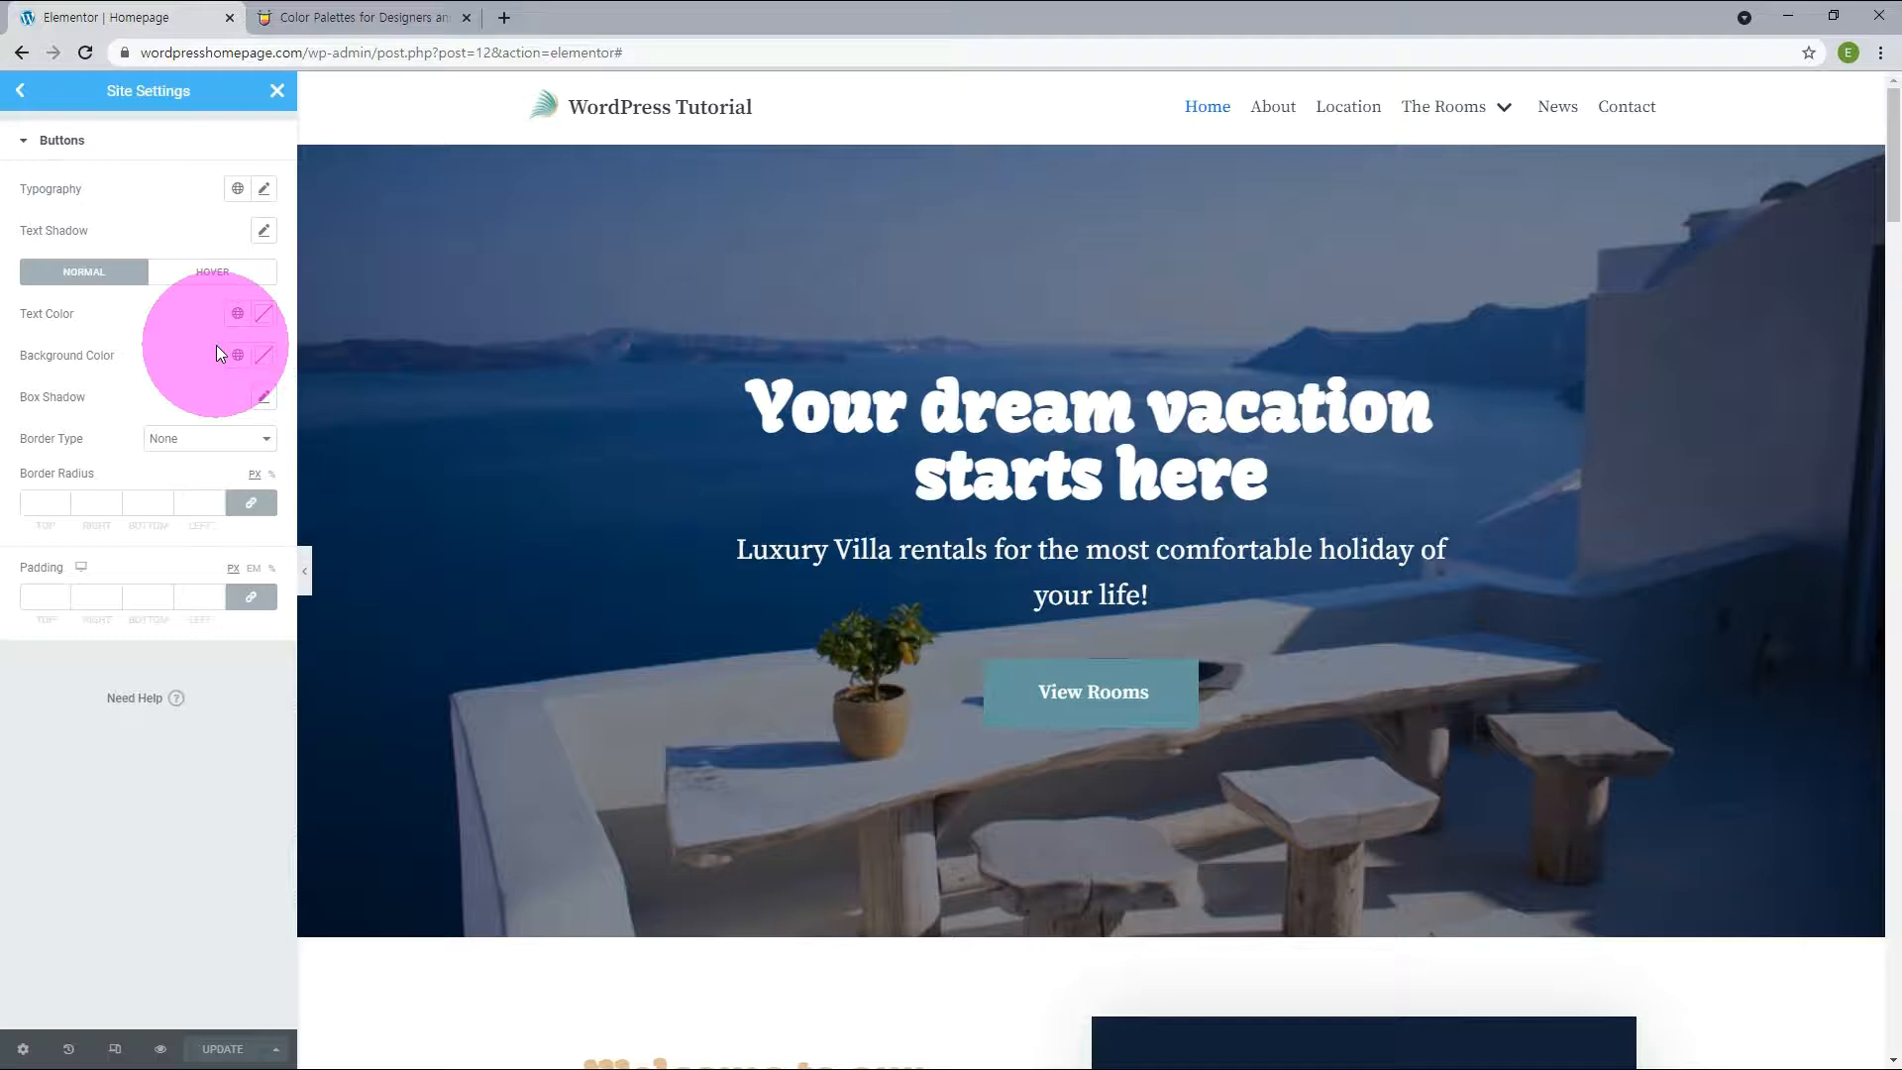
click(238, 313)
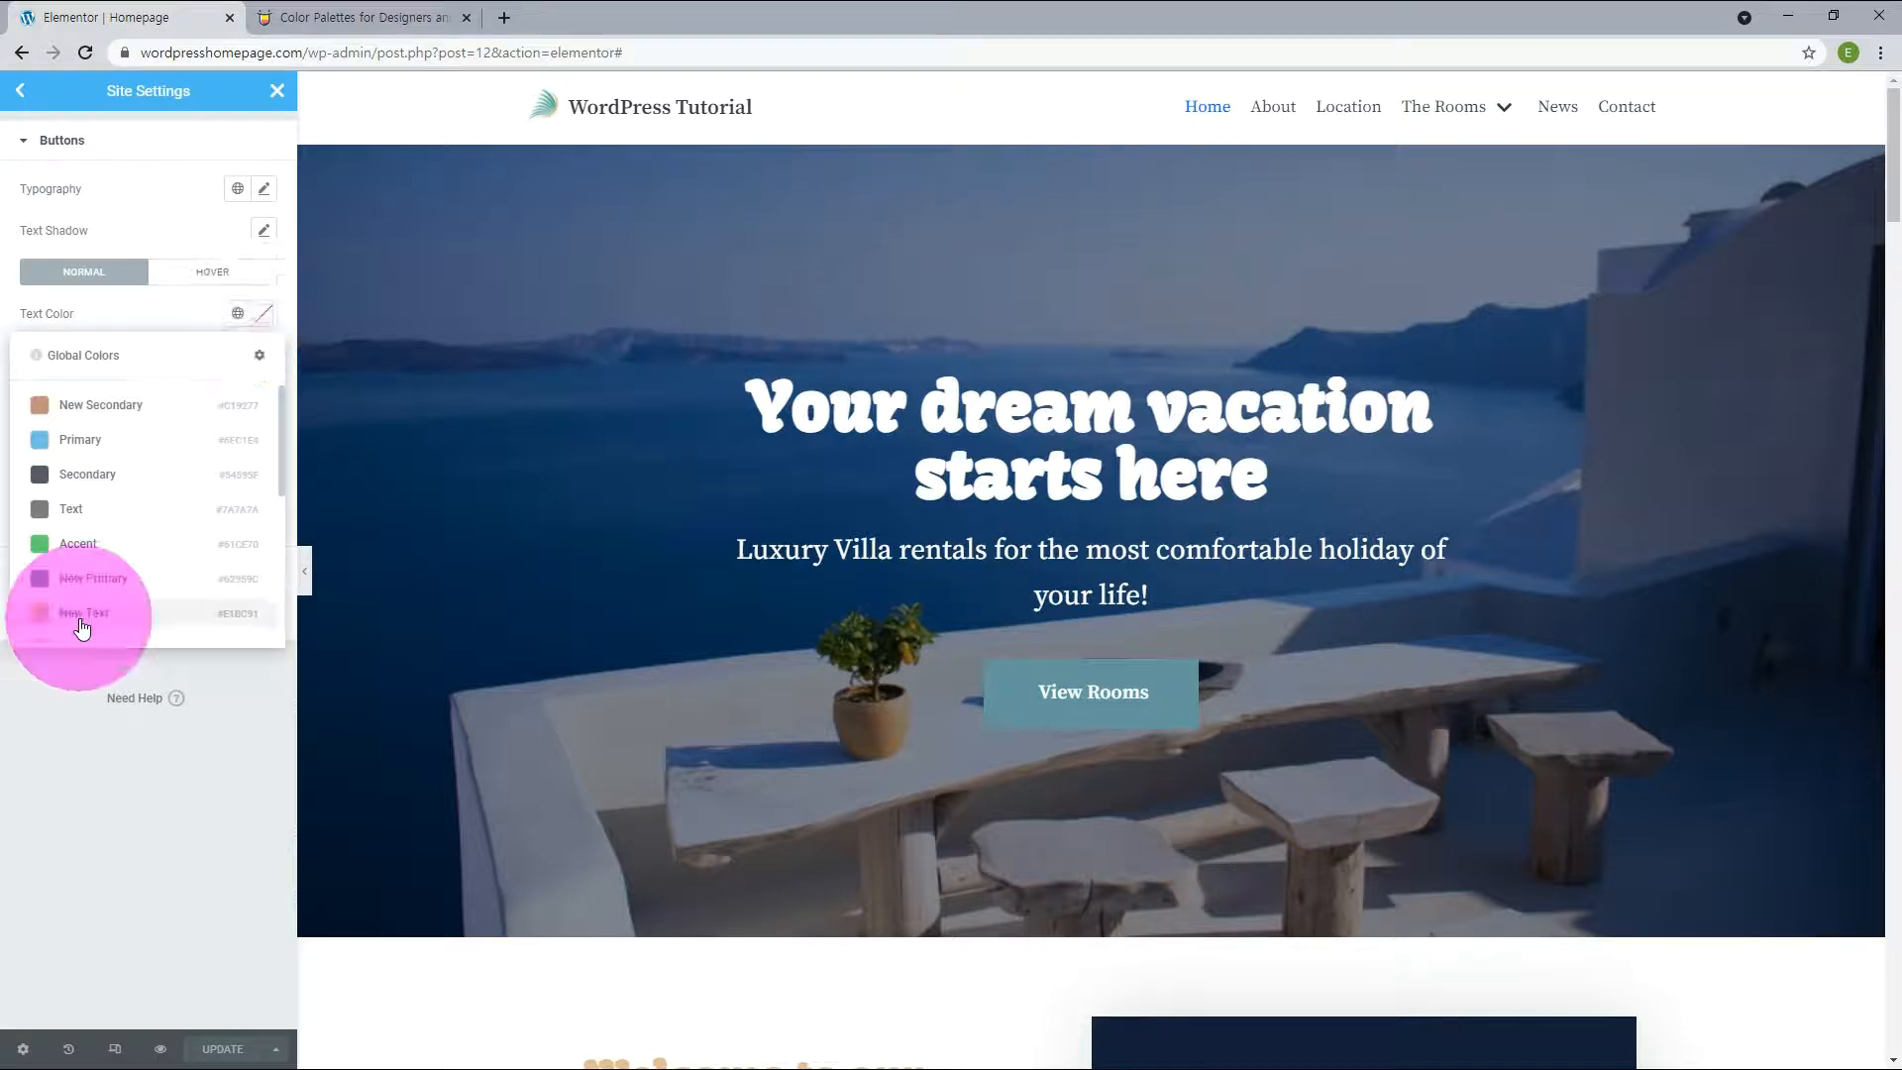
click(79, 618)
click(238, 354)
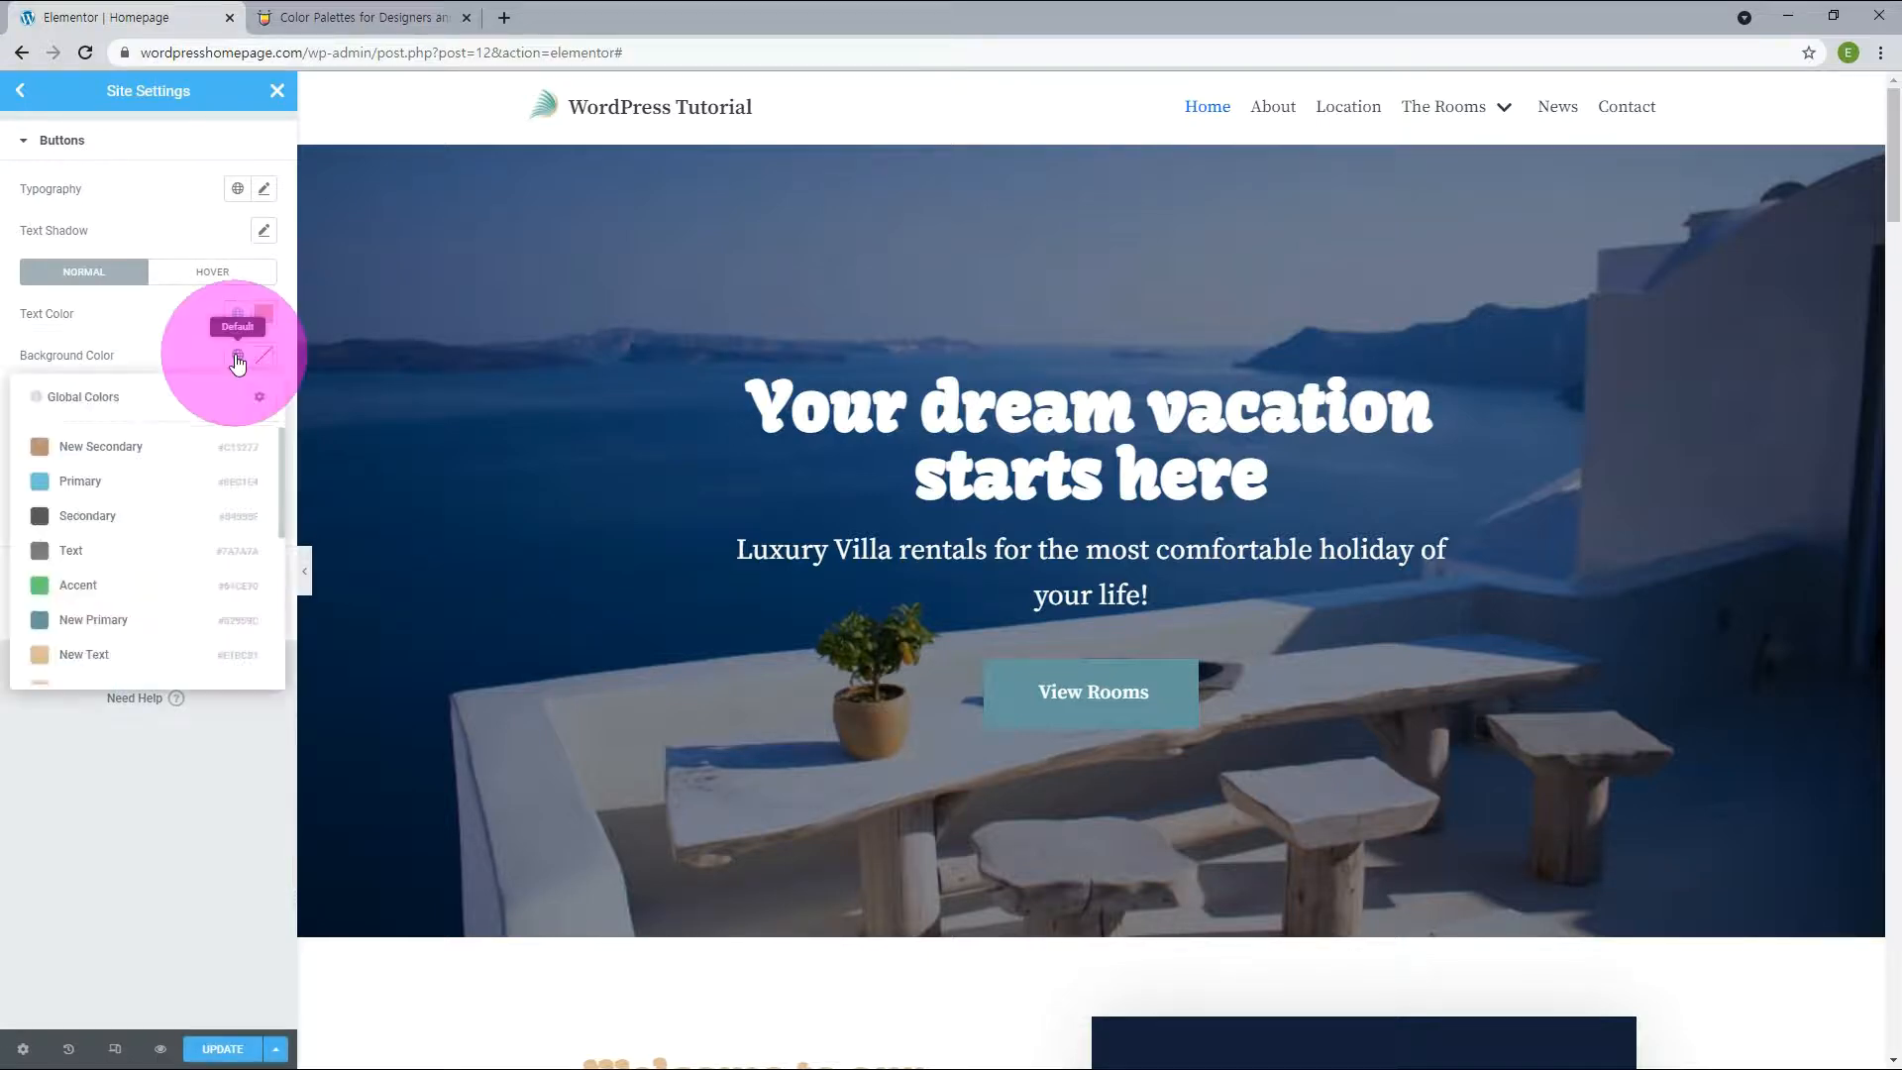
scroll(121, 530, down, 2)
click(121, 525)
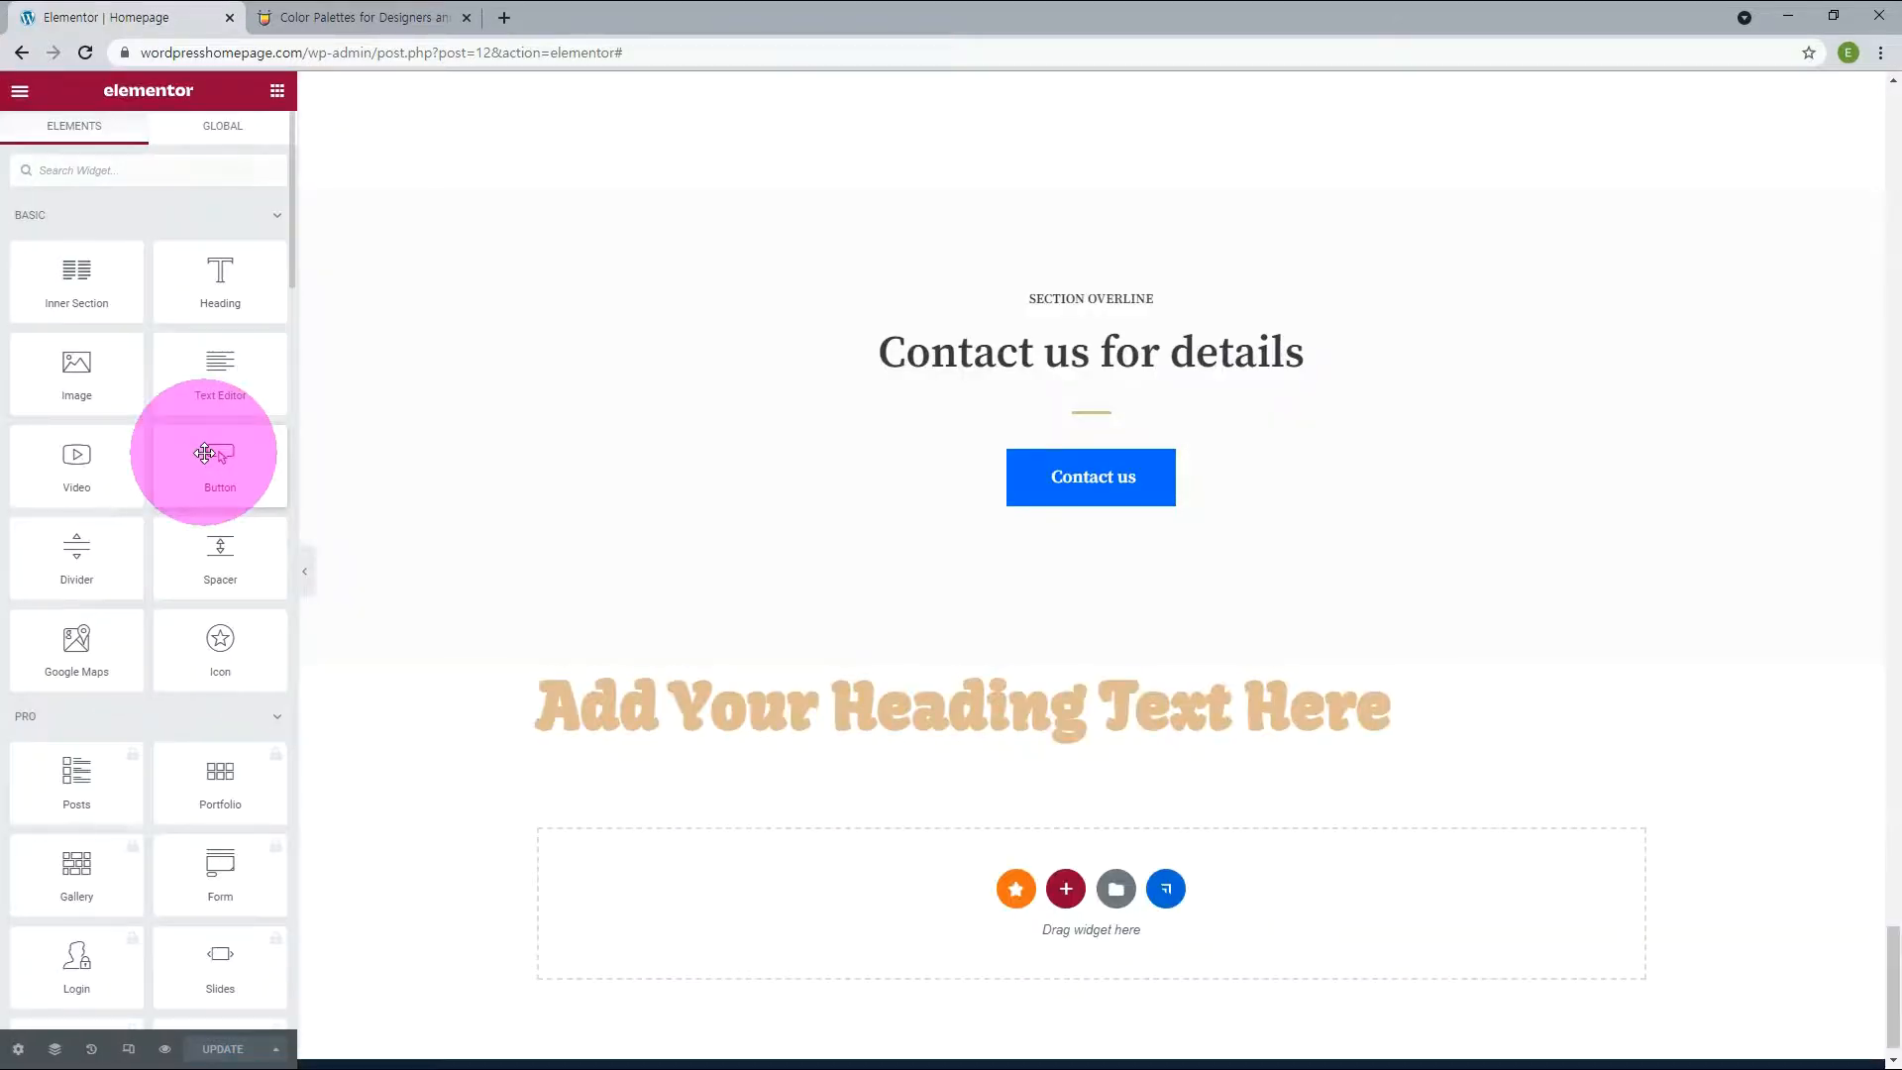
drag(204, 453, 777, 891)
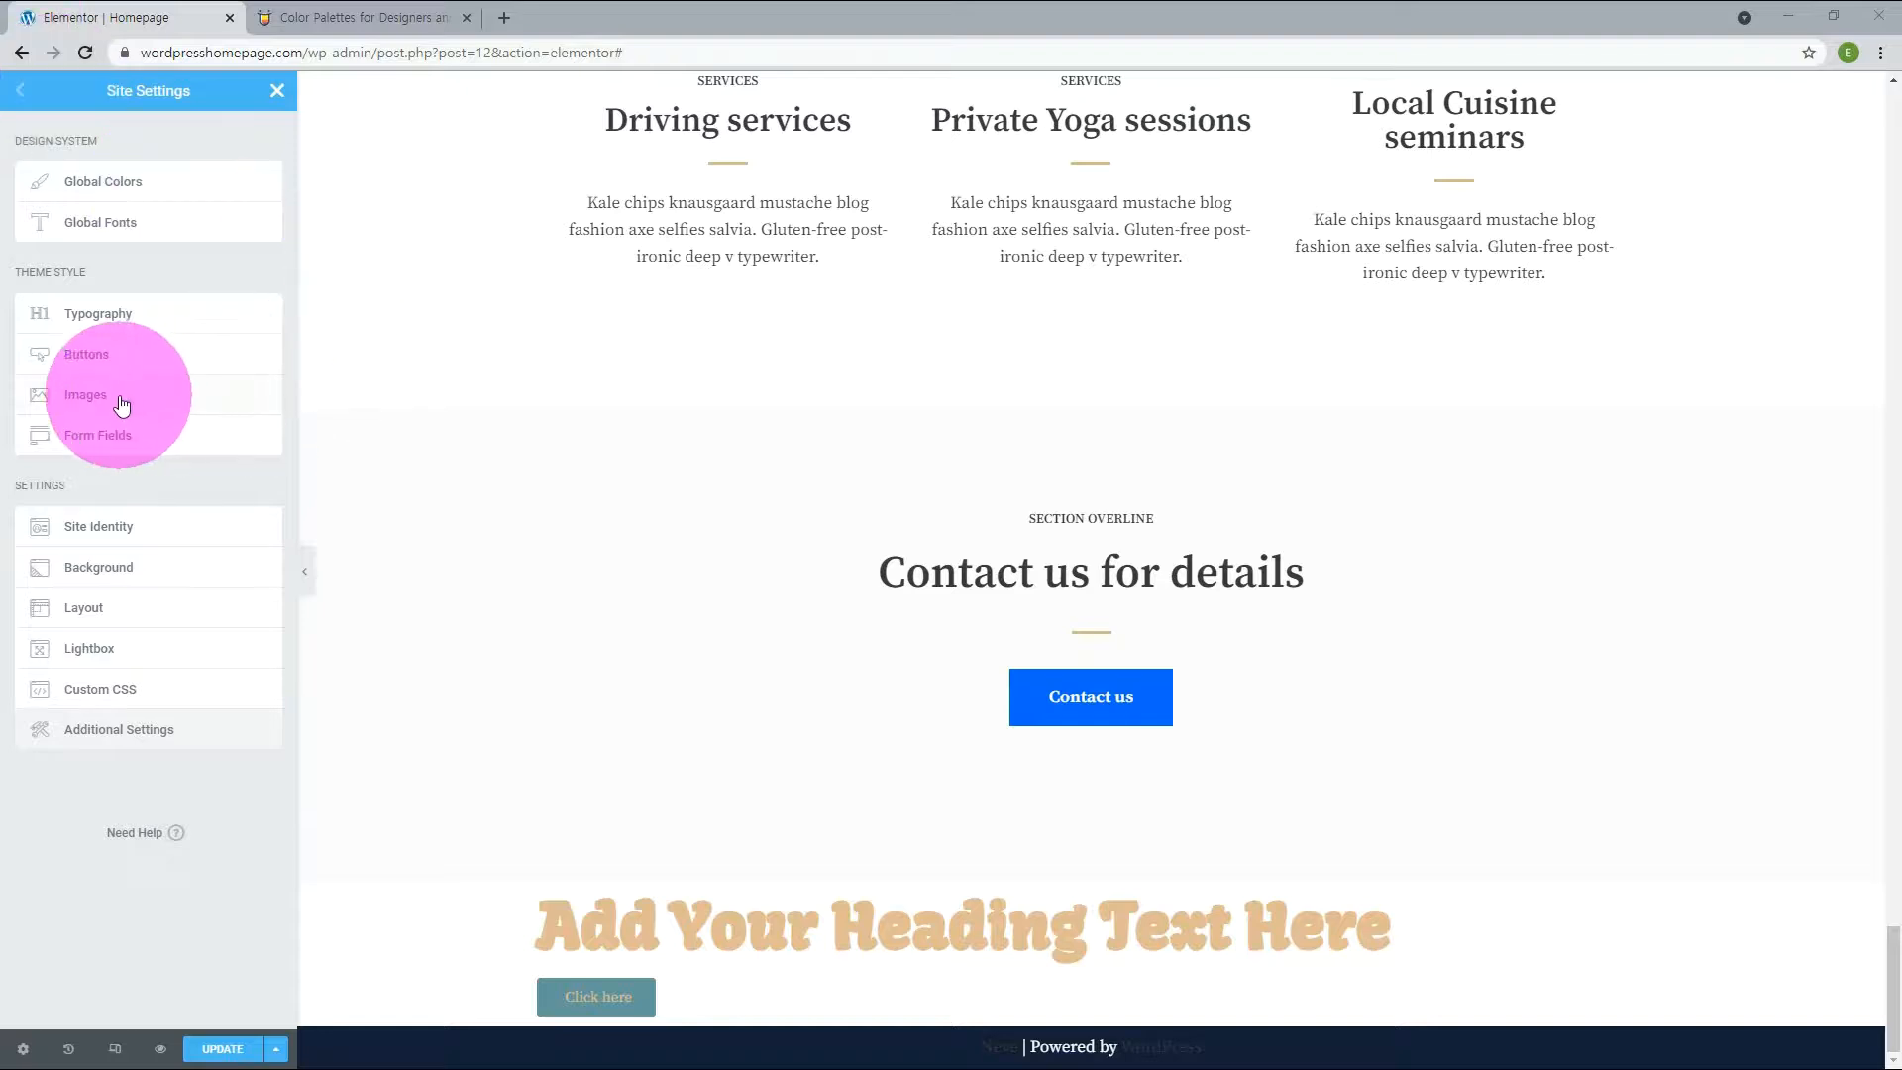
Round all corners of site images by setting a linked border radius in the Images theme style.
click(121, 402)
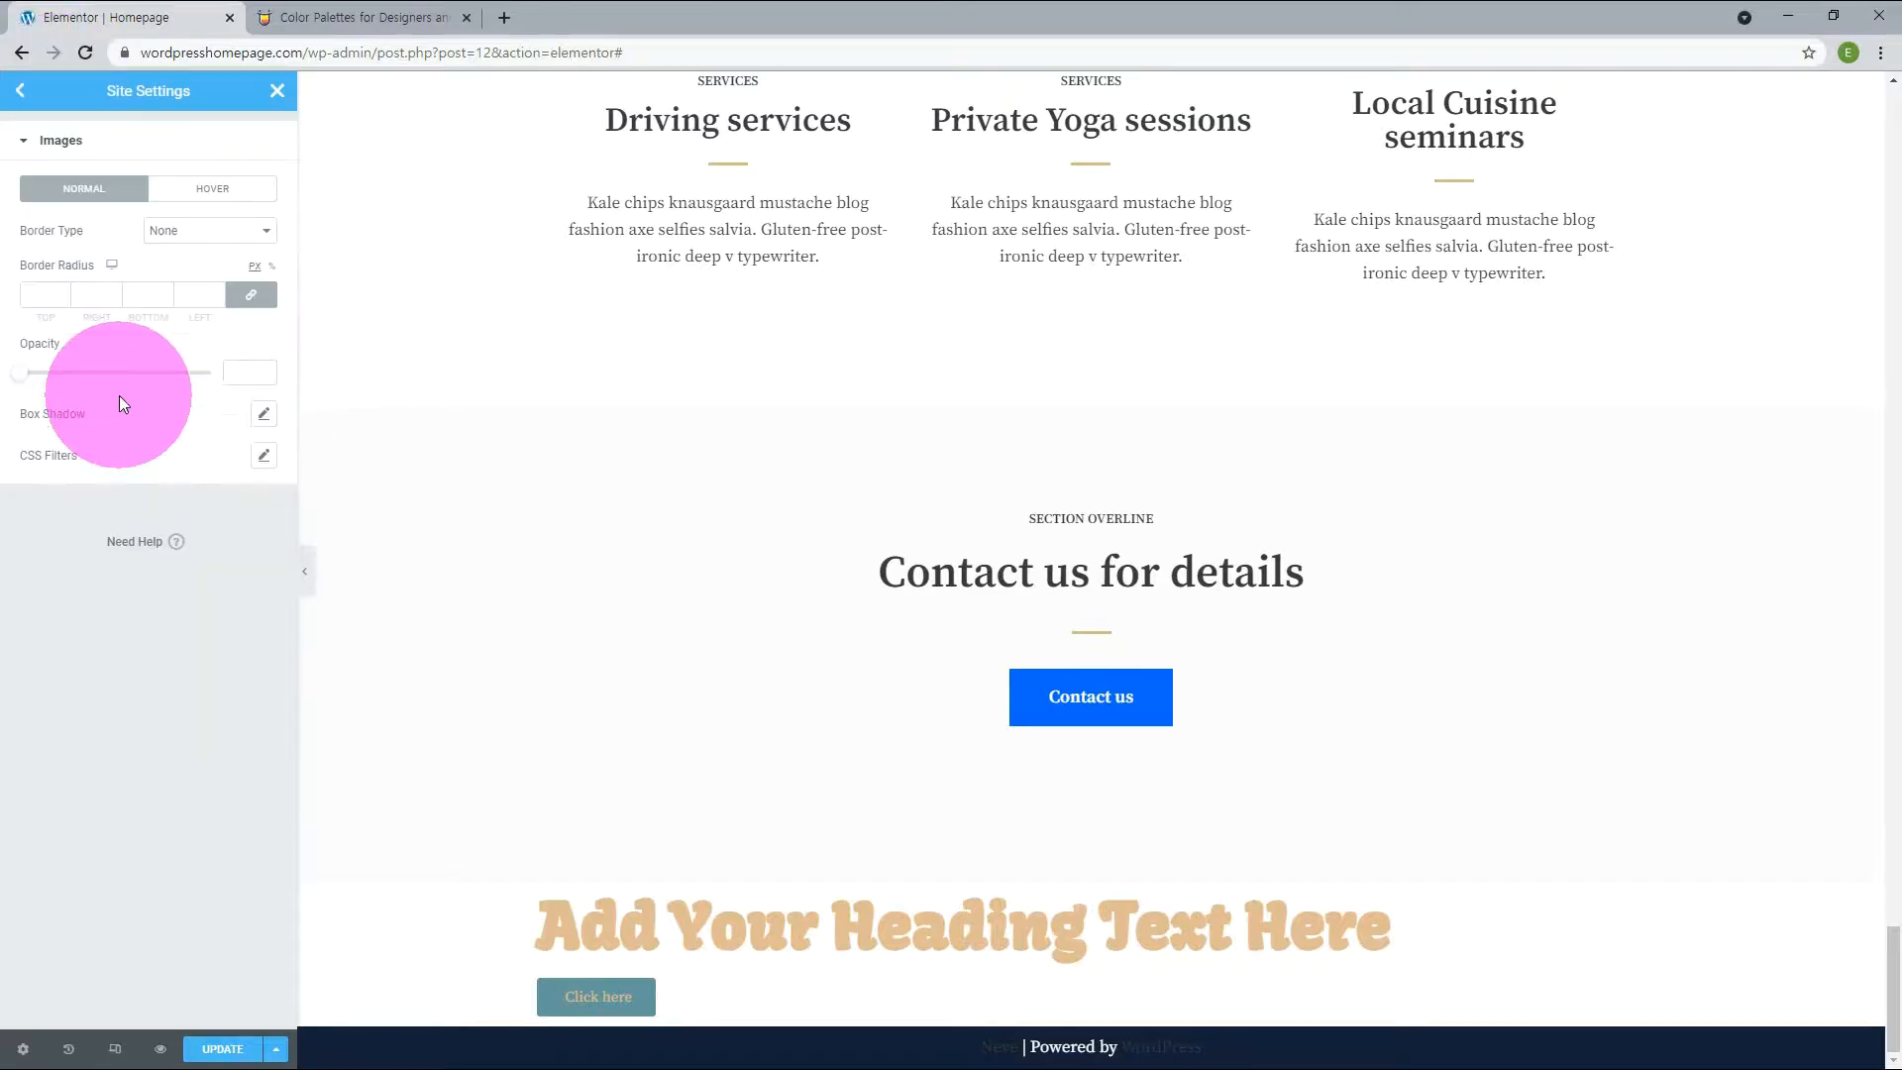
click(203, 295)
text(1)
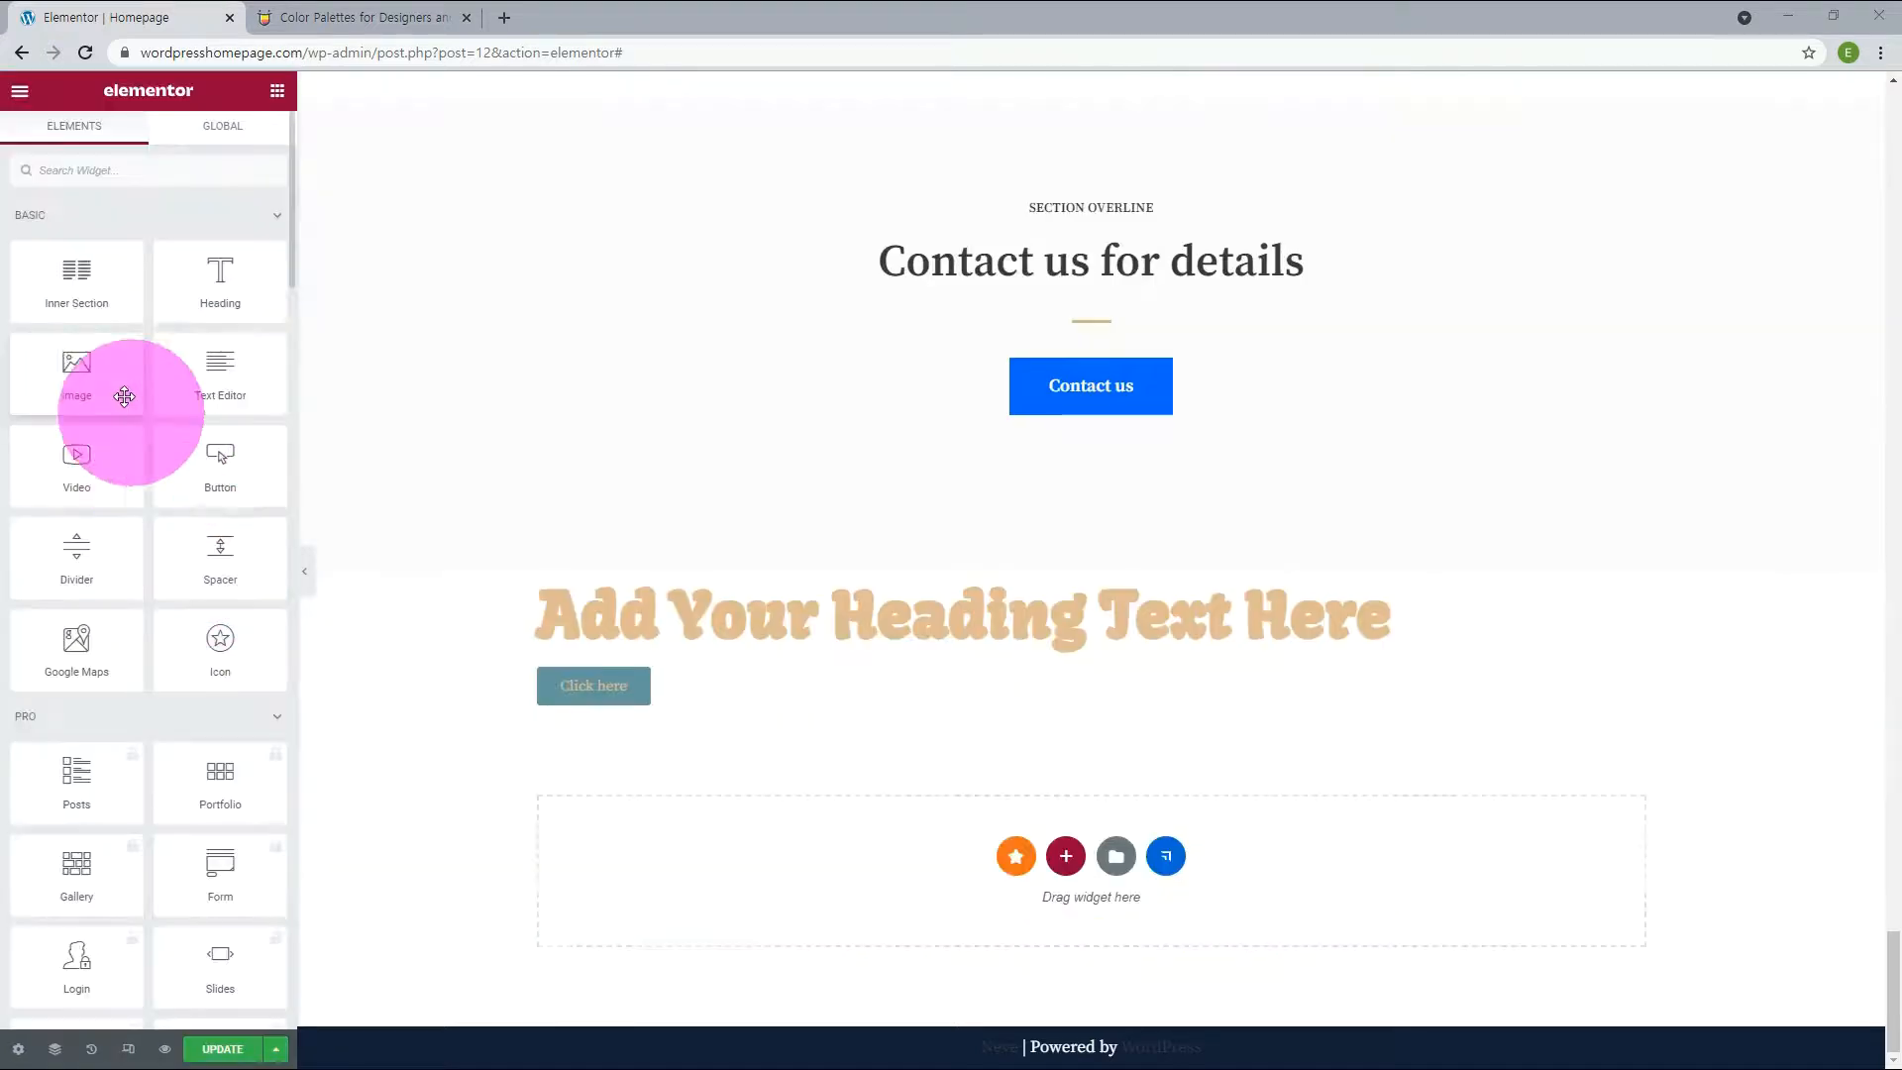
Add an Image widget below the new button and fill it with boy-playing-banner.jpg from the media library.
drag(85, 369, 878, 873)
scroll(877, 873, down, 5)
click(151, 331)
click(555, 332)
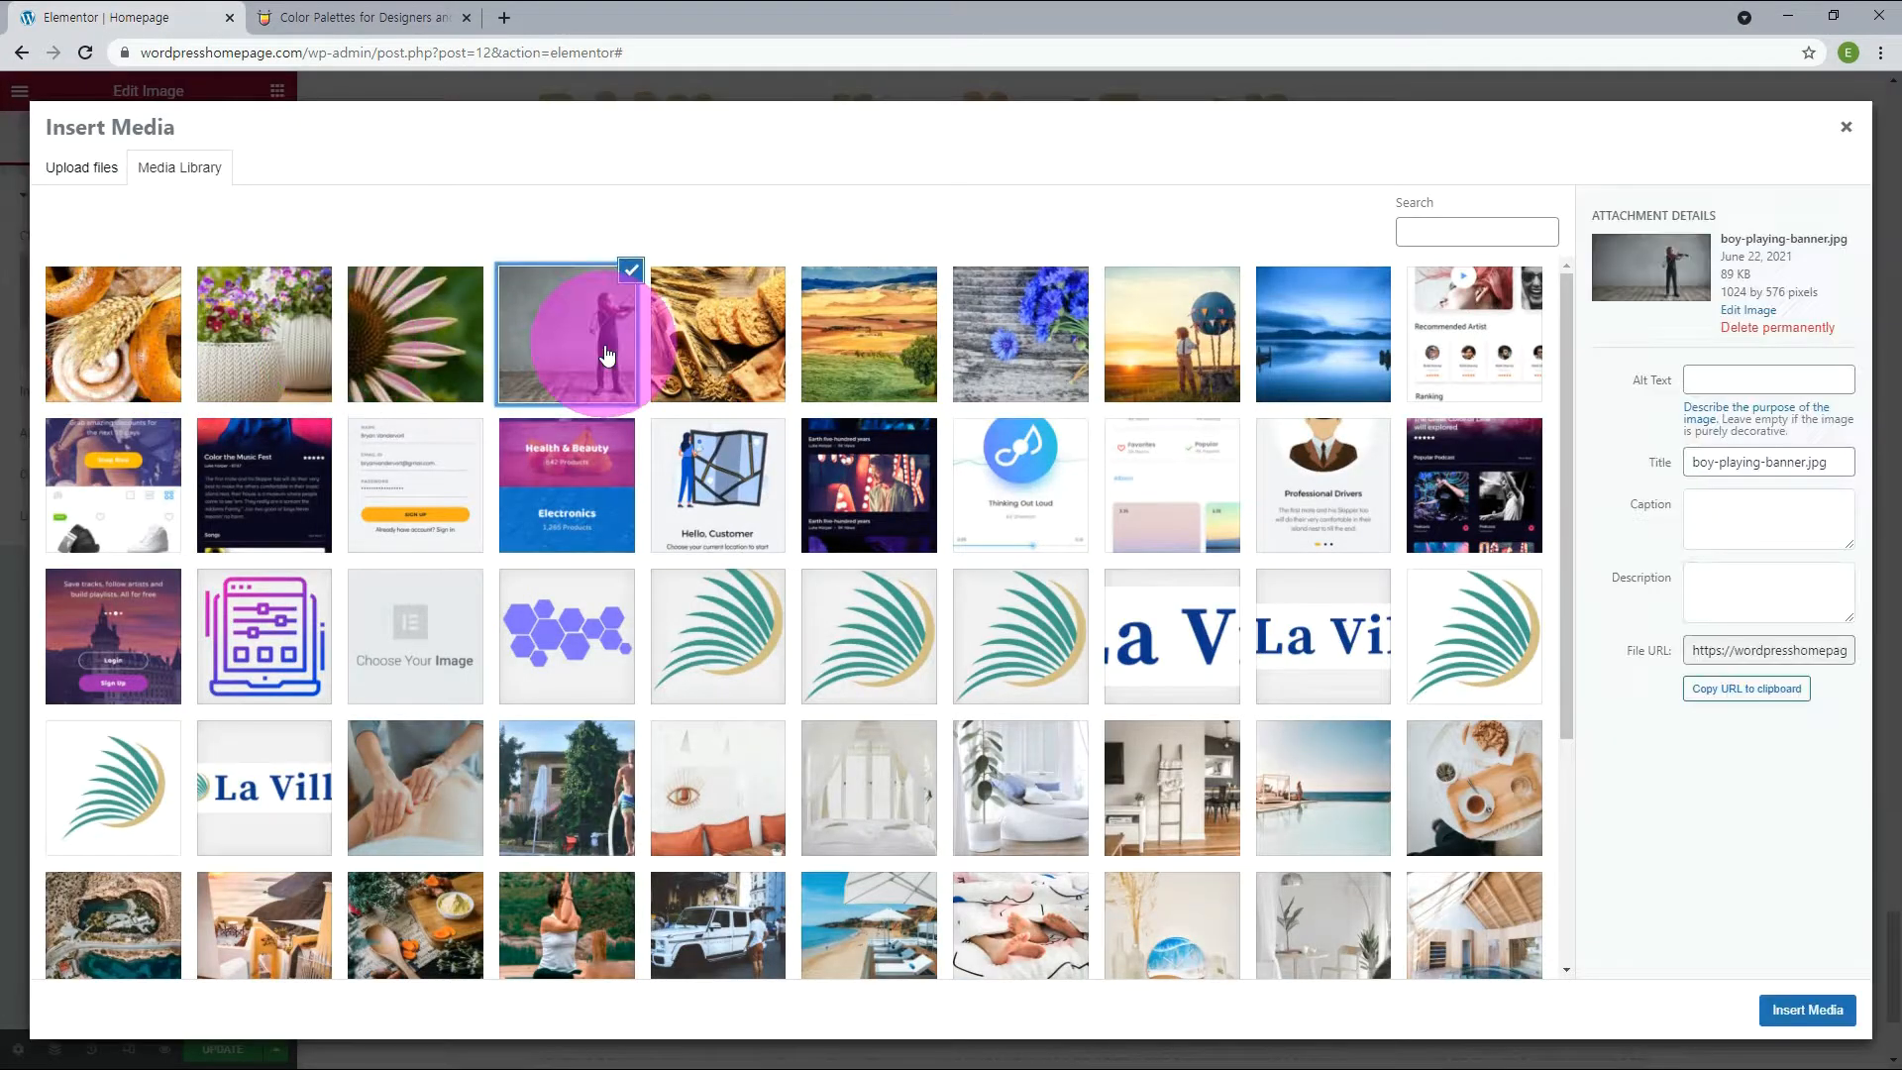
click(1808, 1010)
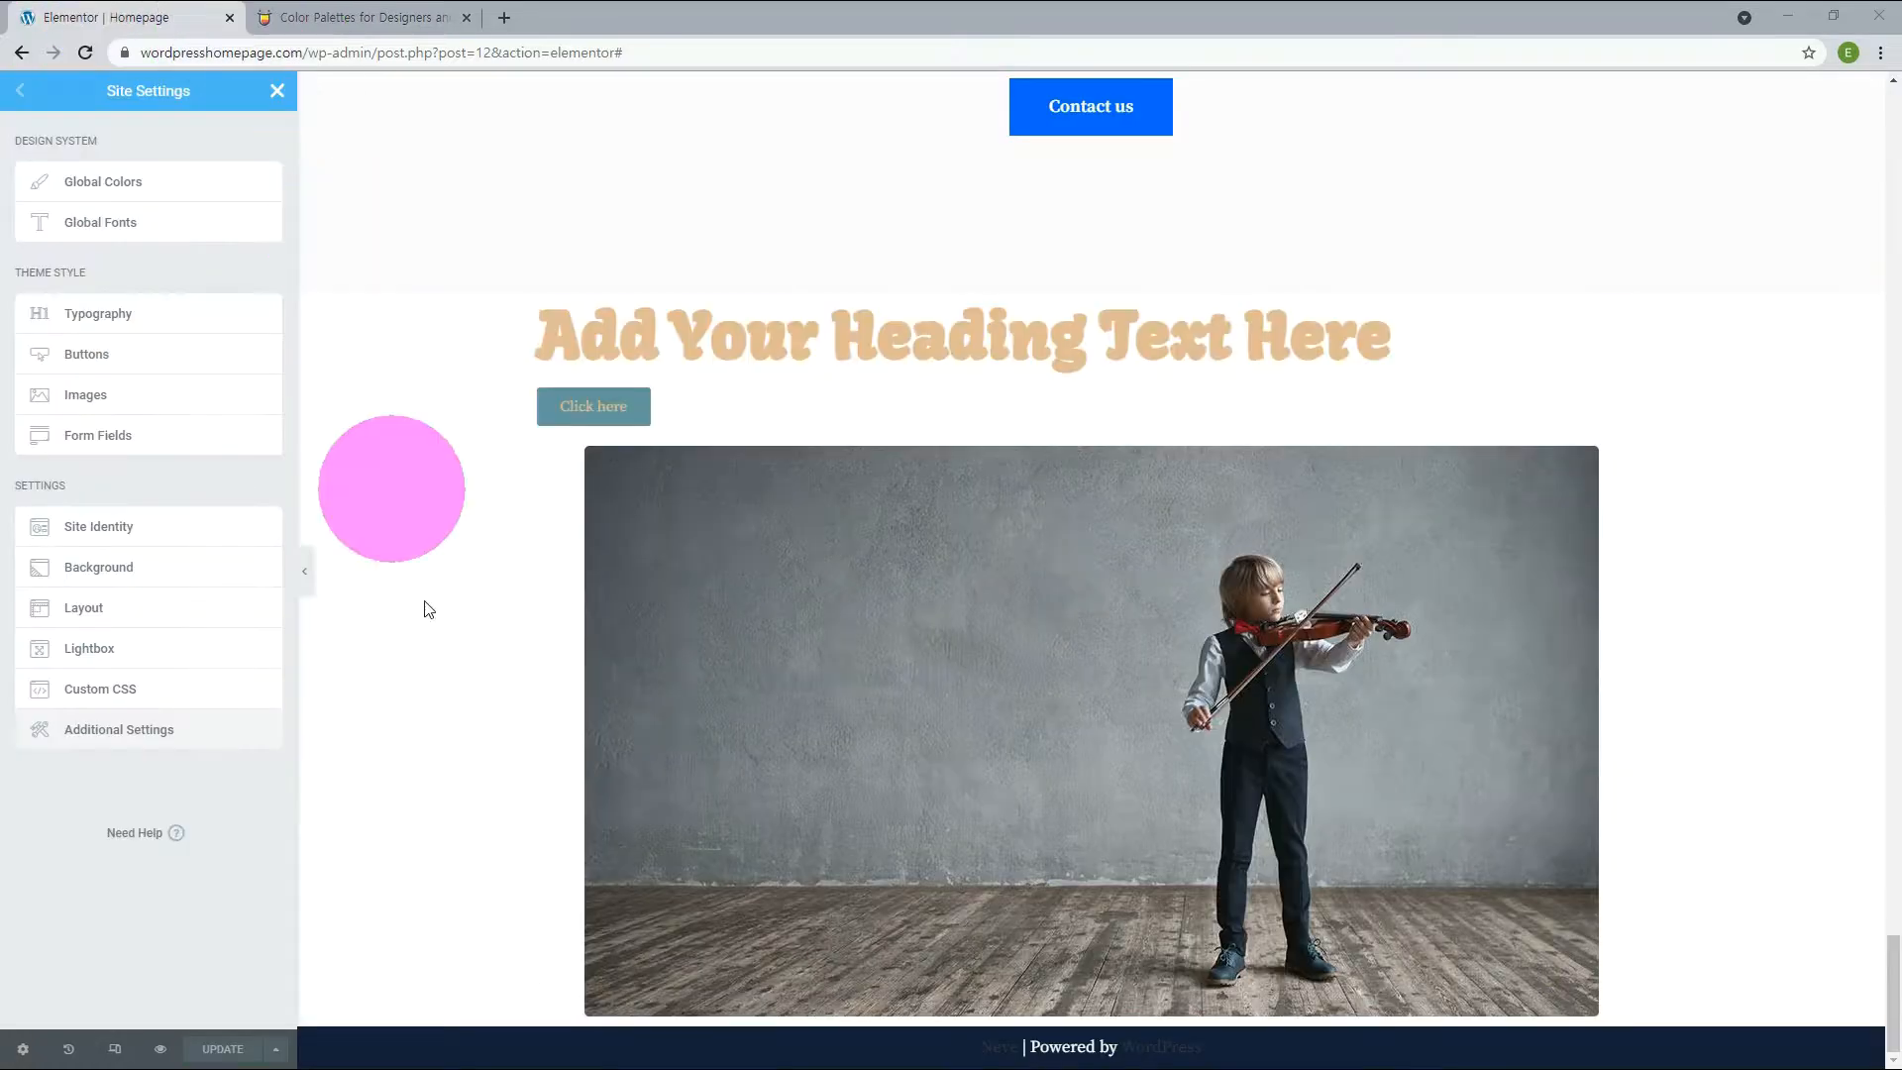
Examine the Site Identity options for name, logo and favicon, and the Layout settings for content width and widget spacing.
click(90, 533)
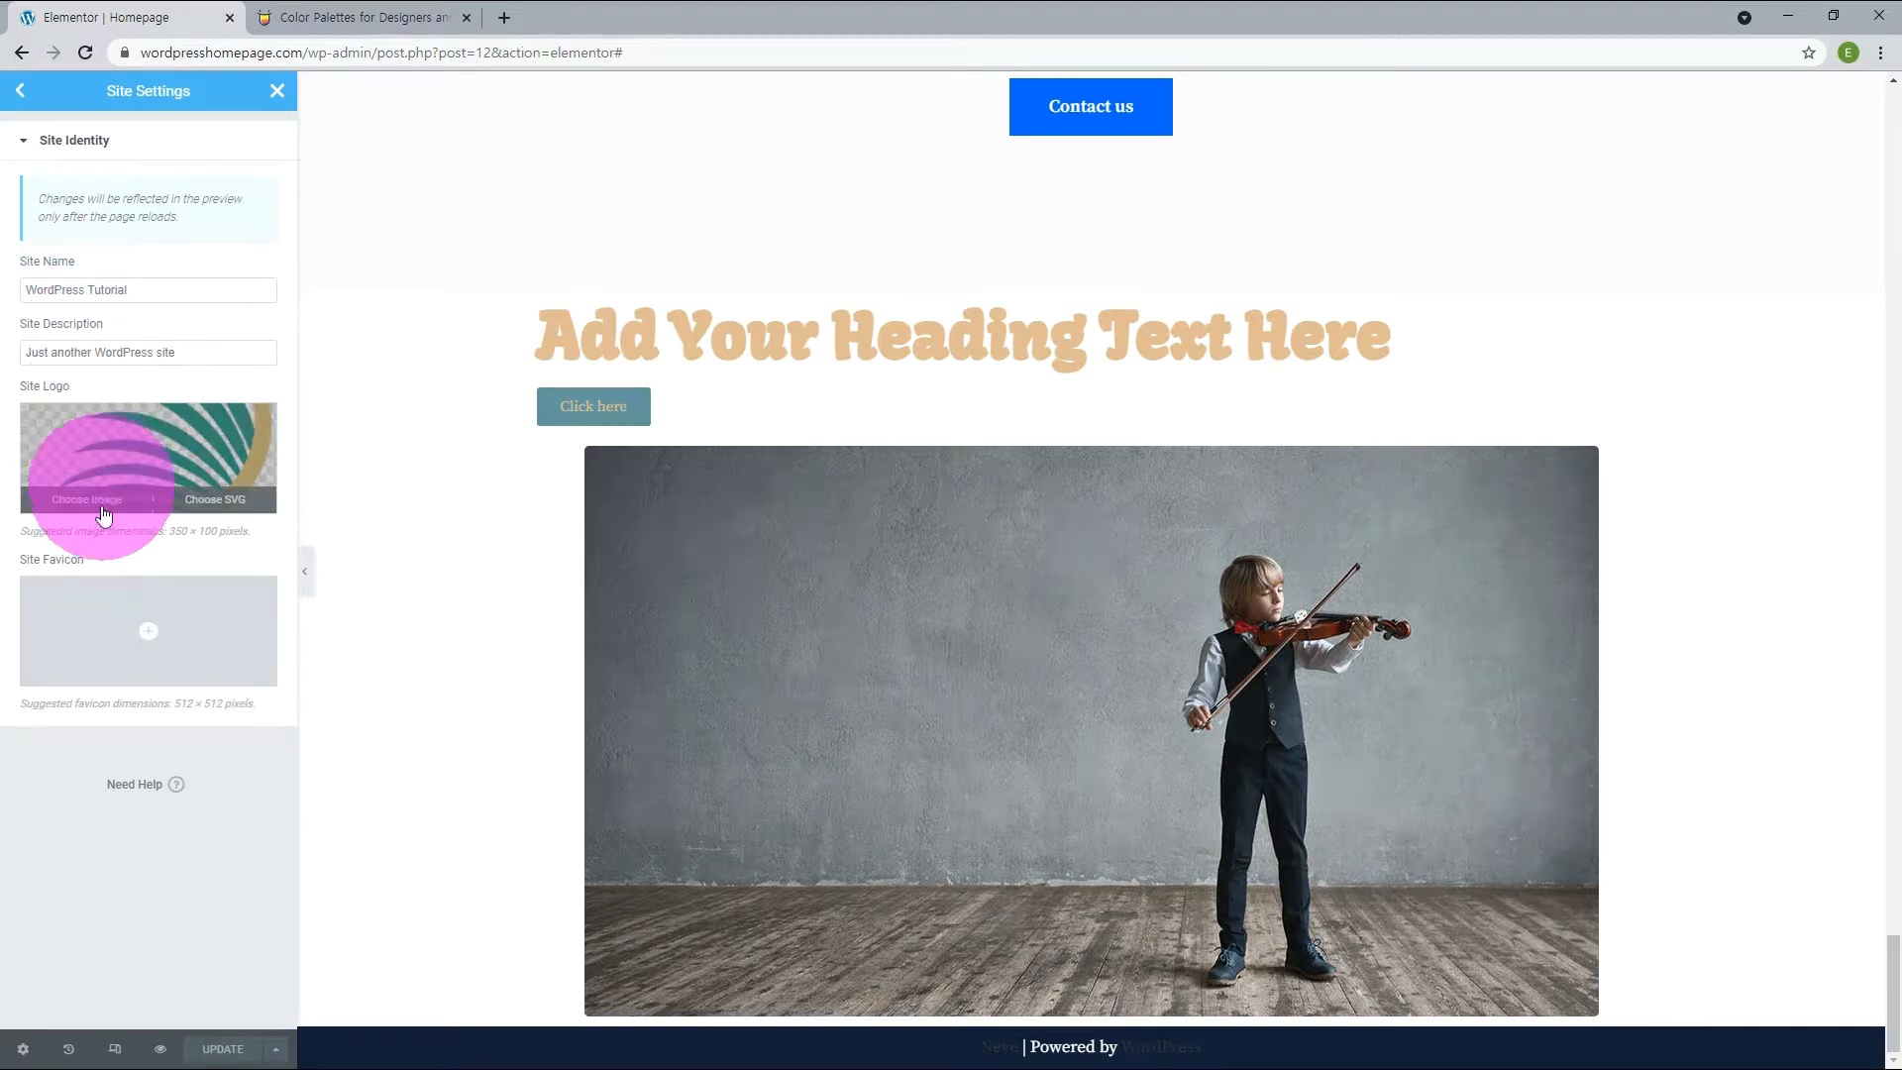
mouse_move(89, 628)
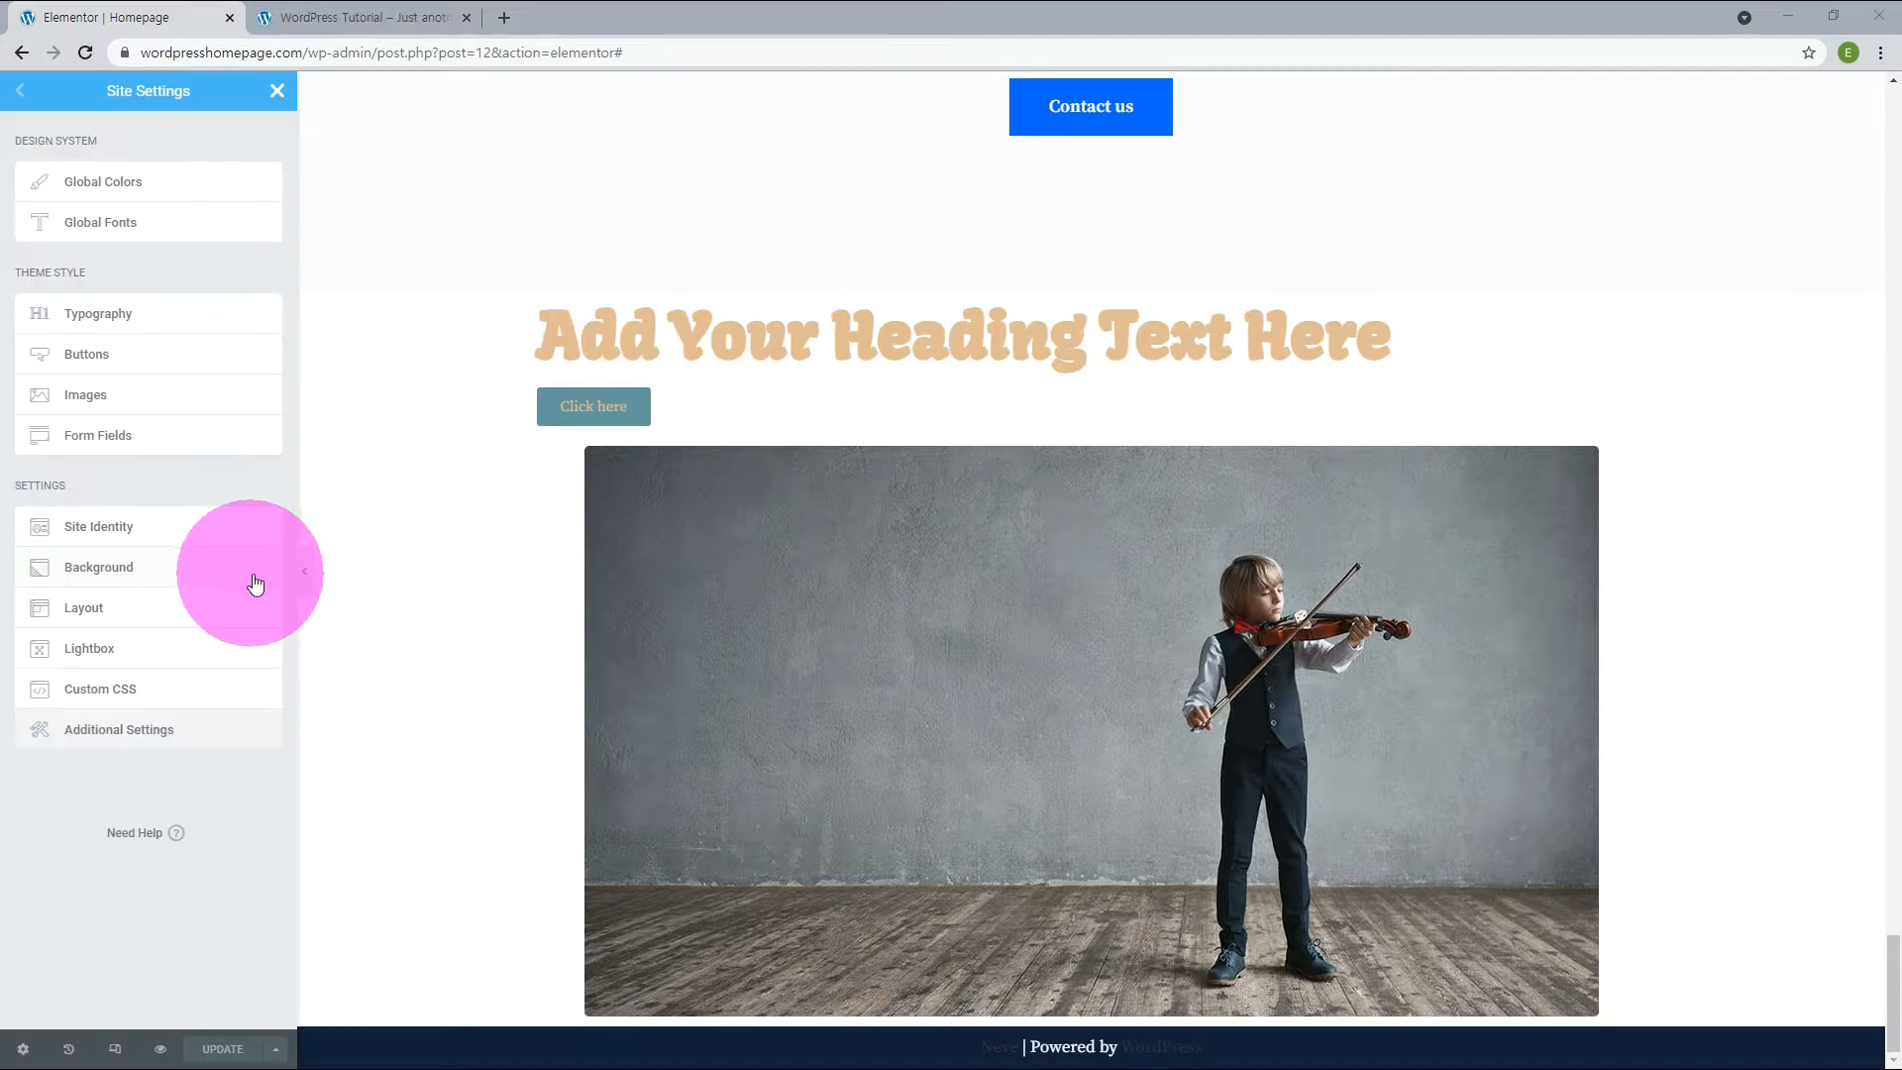
click(238, 626)
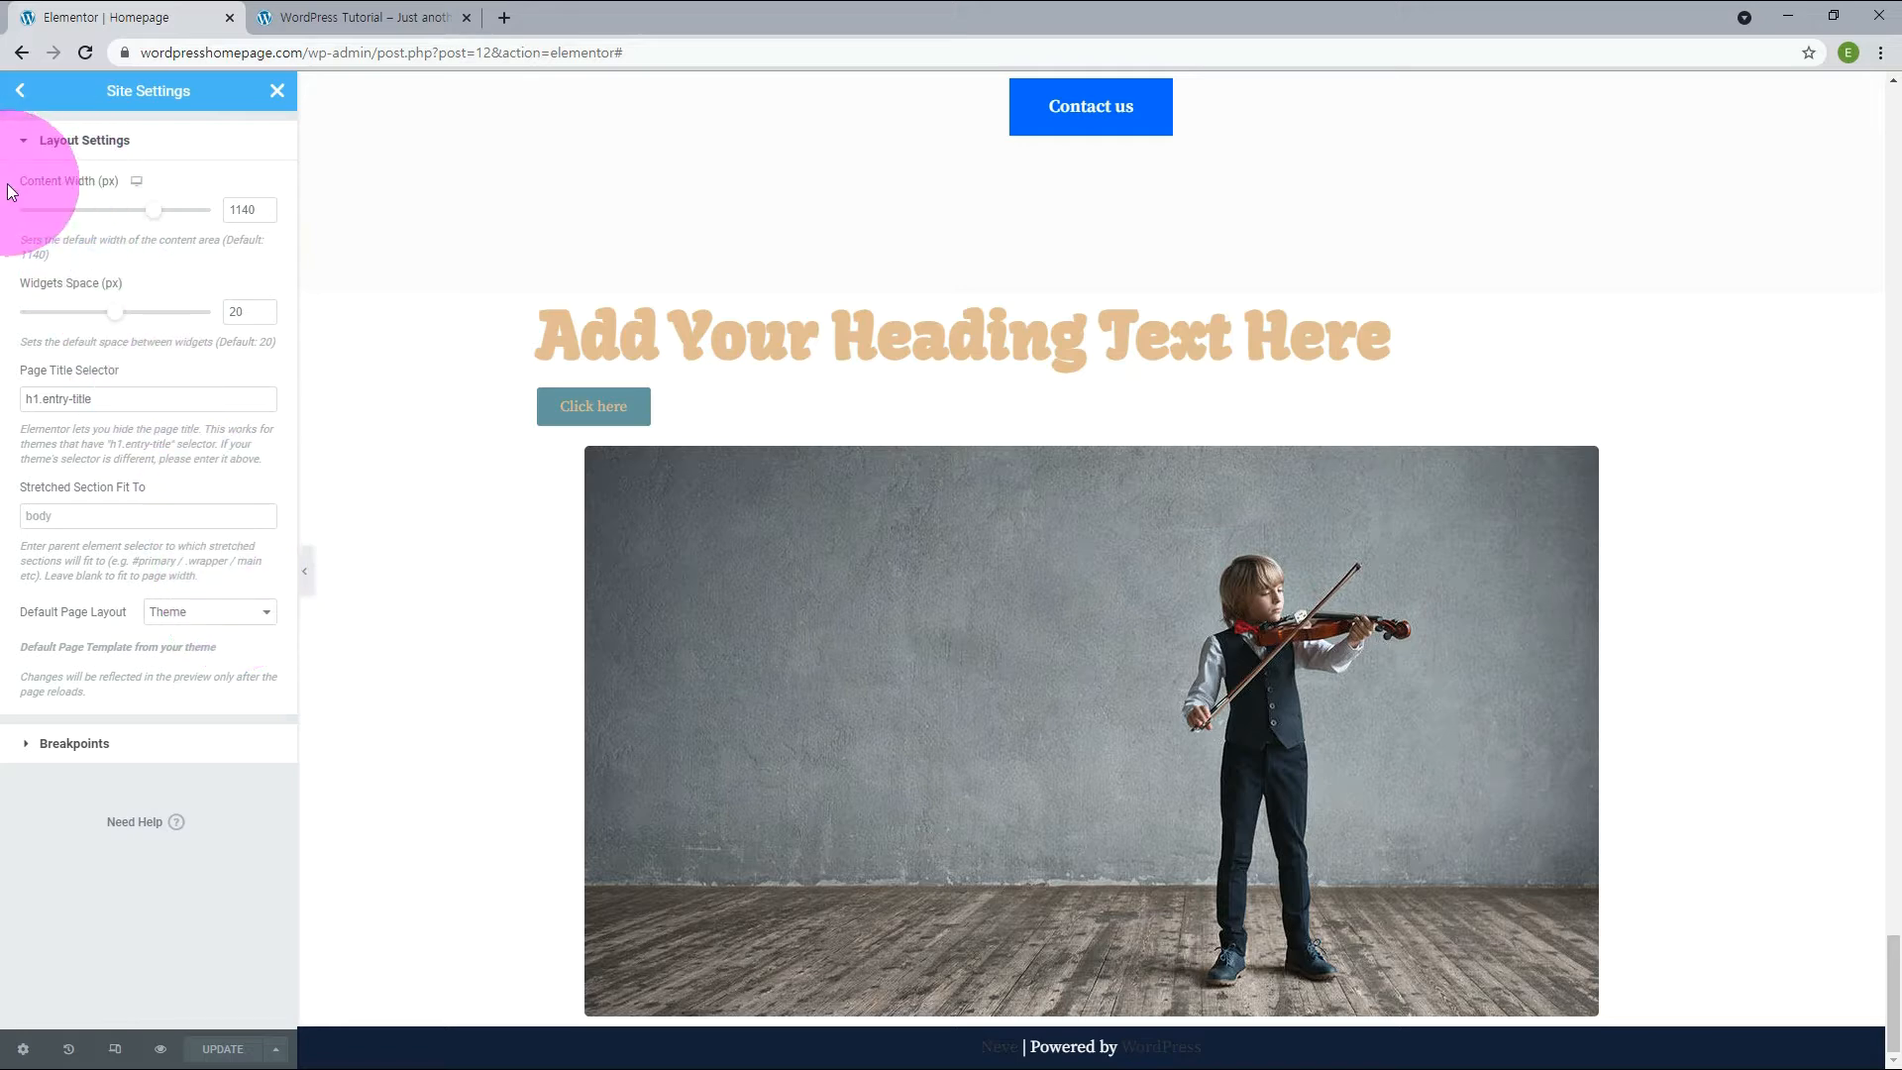
drag(13, 176, 59, 176)
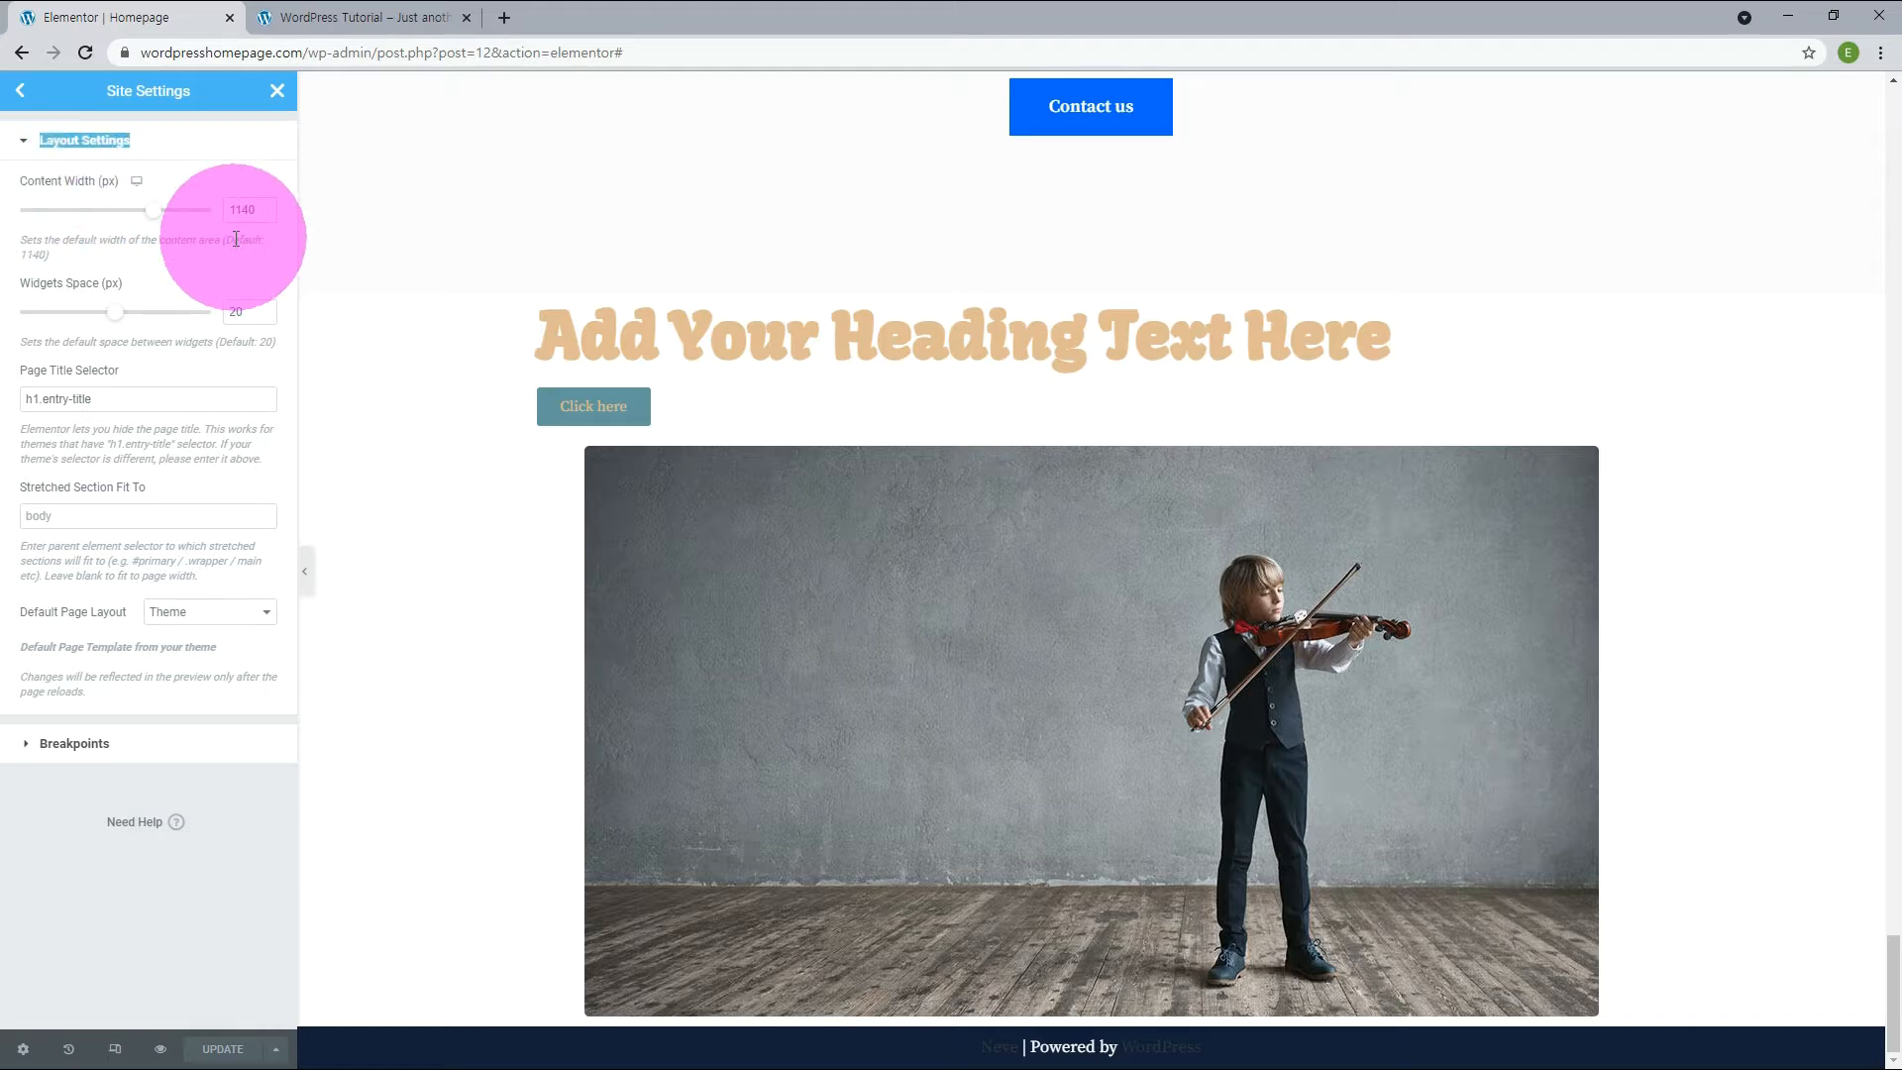
click(377, 16)
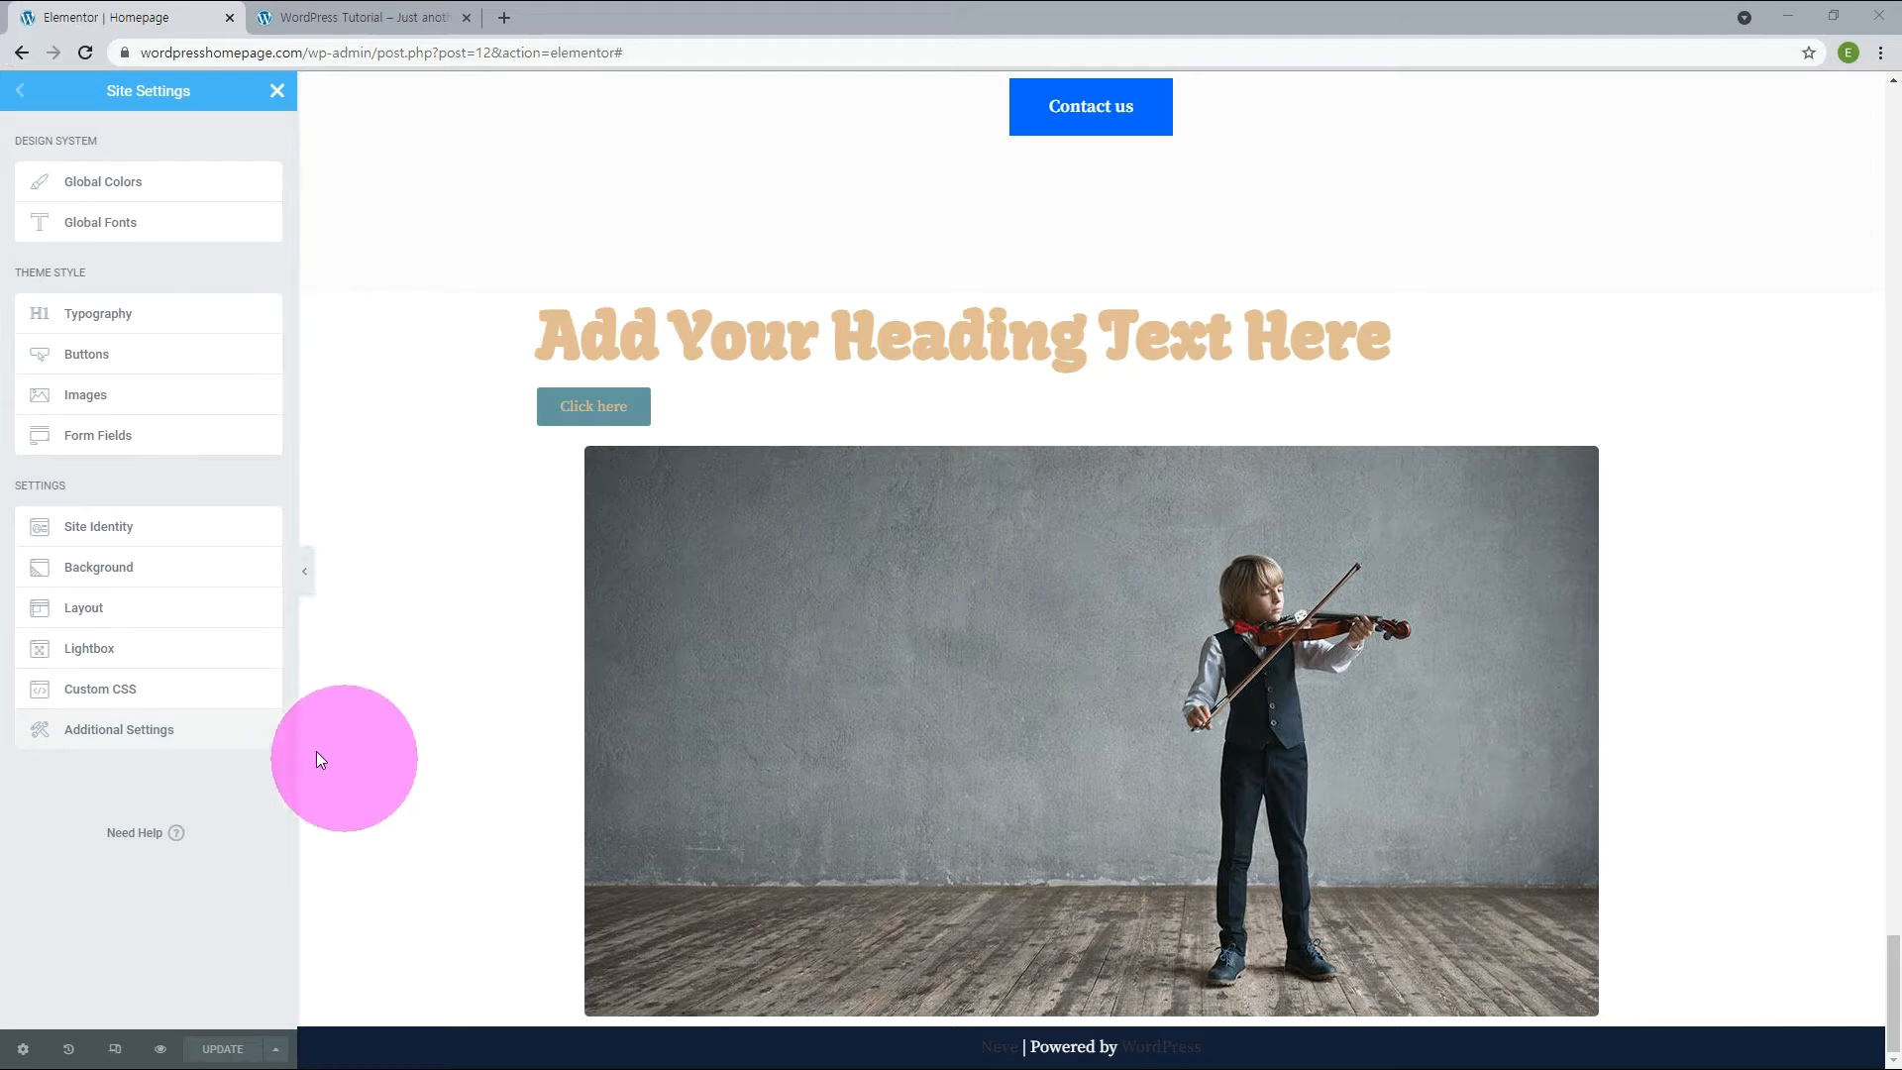
Review Elementor's additional settings in the WordPress dashboard, including the General, Integrations, Advanced and Experiments options.
click(148, 730)
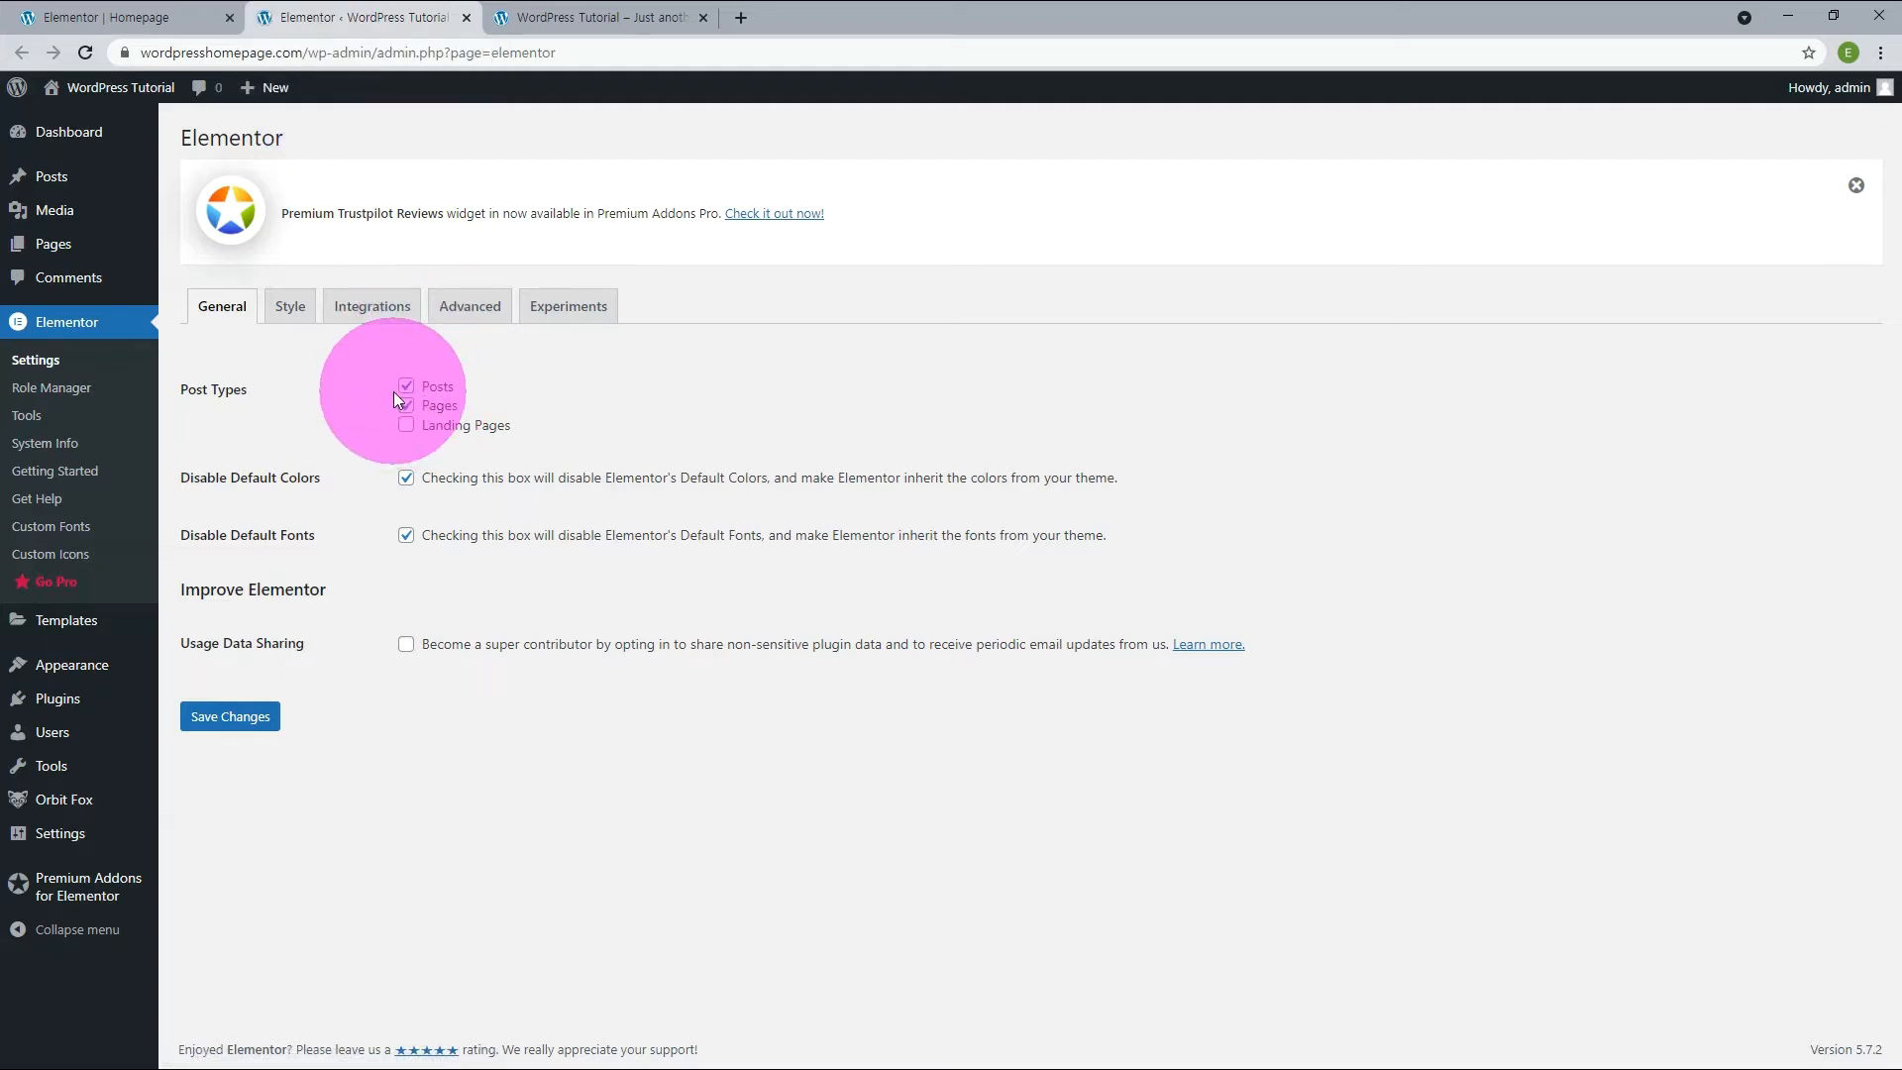
click(377, 306)
click(470, 306)
click(568, 306)
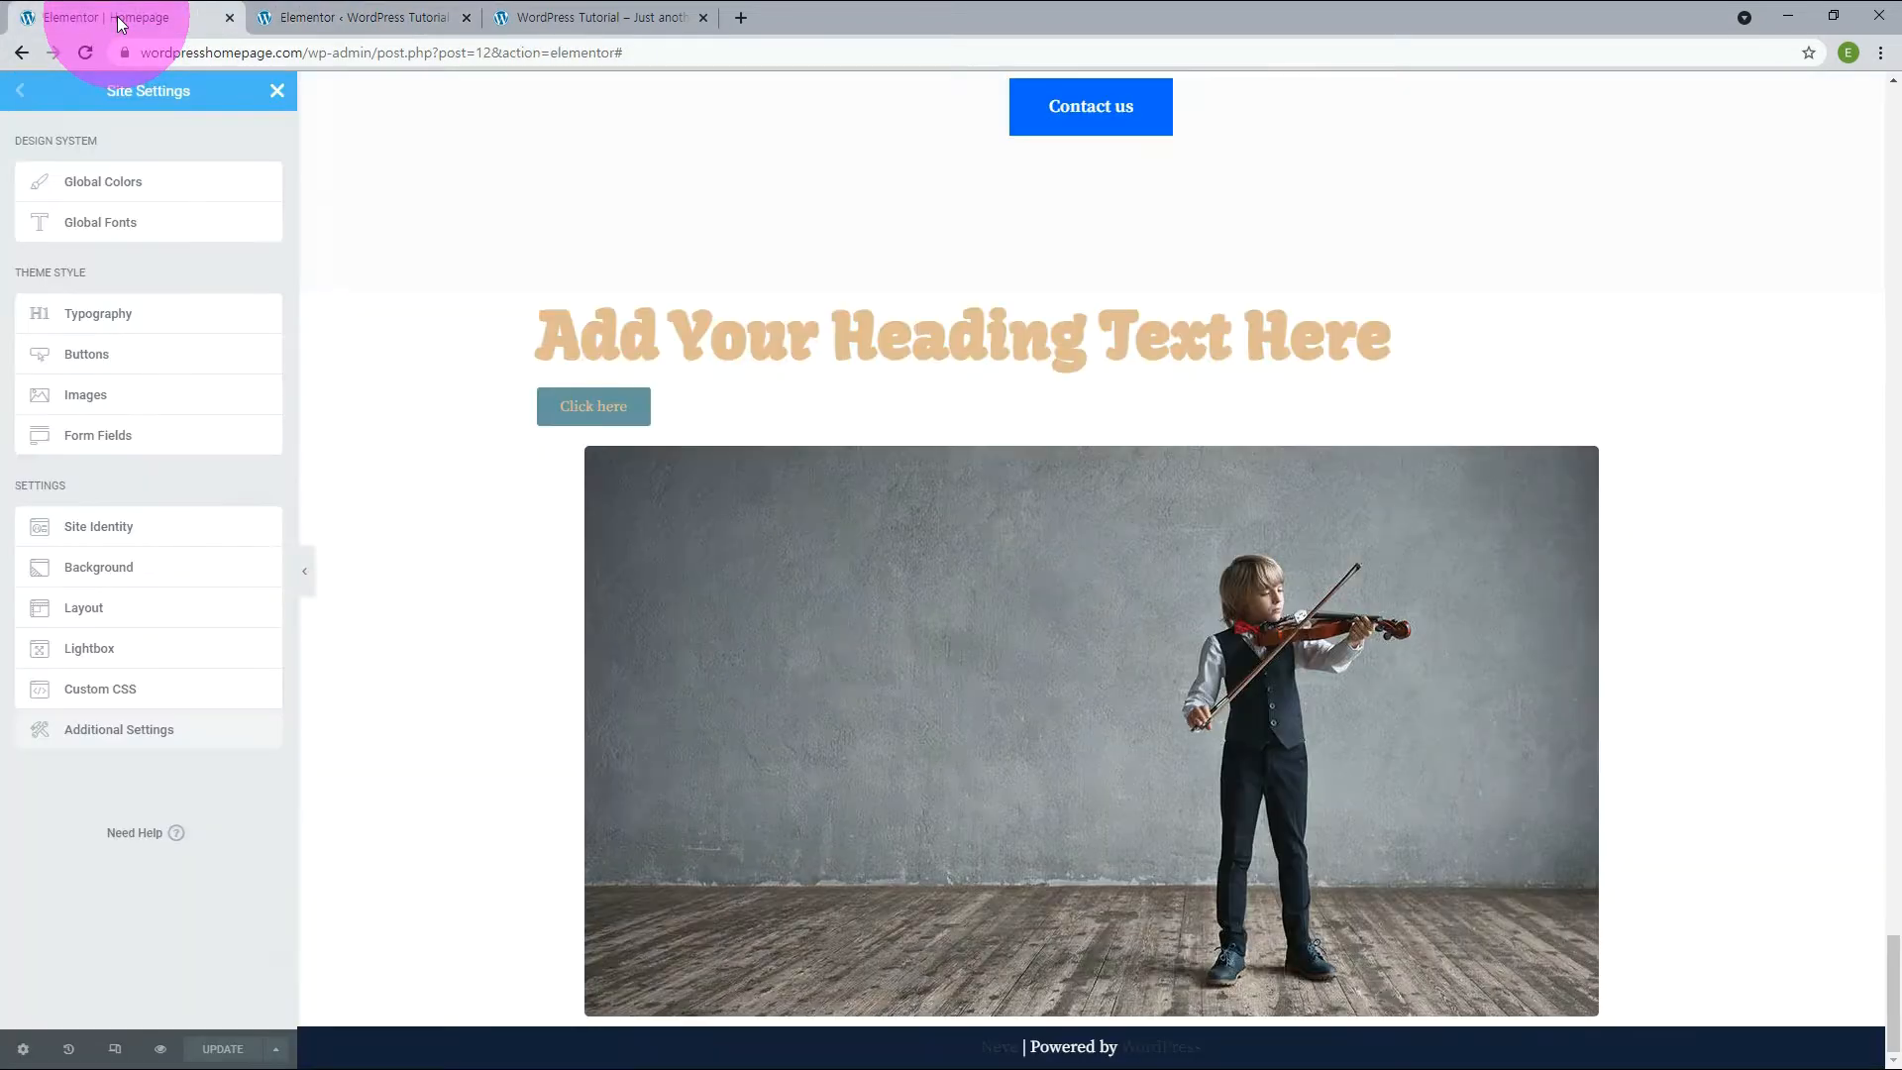